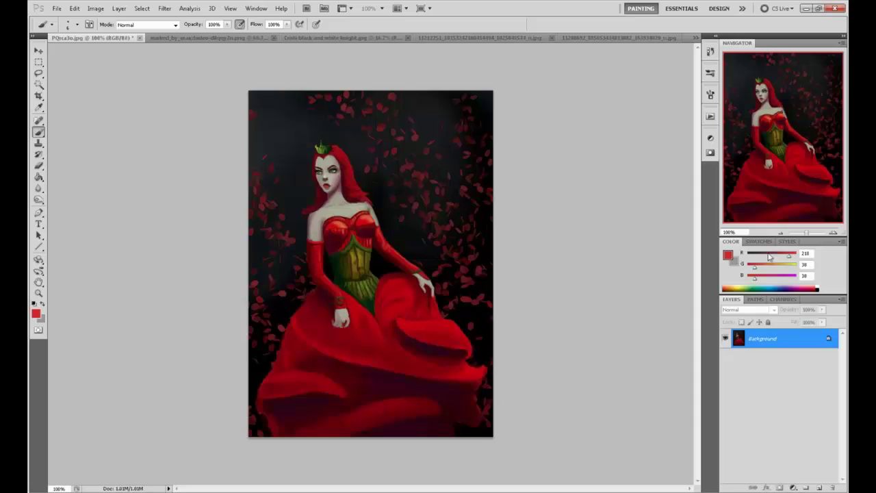
- Set the foreground color to white and sketch arrows over the figure pointing at the waist, hand and face
{"action": "left_click", "coordinate": [728, 255]}
{"action": "left_click_drag", "start_coordinate": [637, 219], "coordinate": [534, 208]}
{"action": "left_click", "coordinate": [790, 204]}
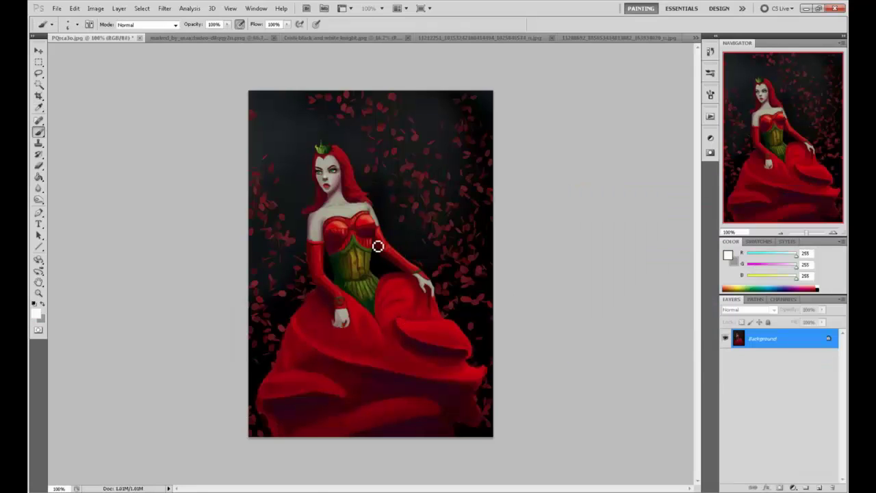
{"action": "mouse_move", "coordinate": [377, 247]}
{"action": "left_mouse_down"}
{"action": "mouse_move", "coordinate": [419, 233]}
{"action": "mouse_move", "coordinate": [374, 261]}
{"action": "mouse_move", "coordinate": [382, 258]}
{"action": "left_mouse_up"}
{"action": "left_click_drag", "start_coordinate": [410, 230], "coordinate": [417, 282]}
{"action": "mouse_move", "coordinate": [404, 264]}
{"action": "left_mouse_down"}
{"action": "mouse_move", "coordinate": [428, 290]}
{"action": "mouse_move", "coordinate": [436, 276]}
{"action": "left_mouse_up"}
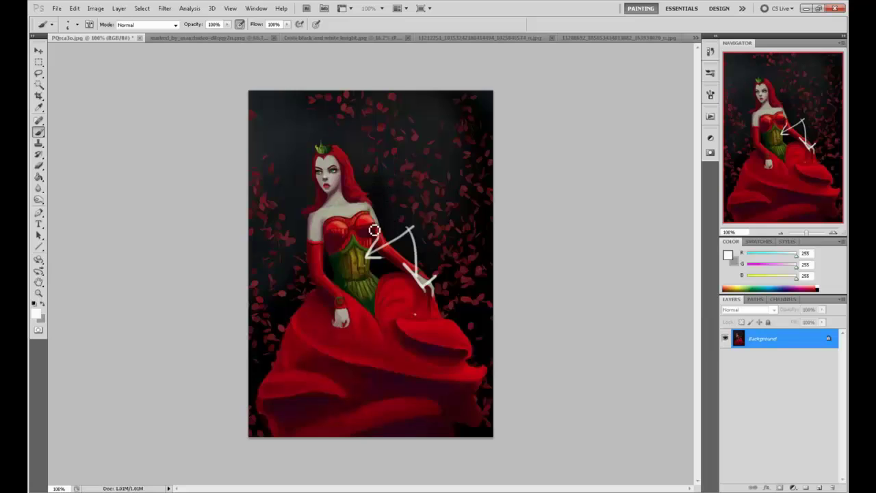
{"action": "mouse_move", "coordinate": [375, 232]}
{"action": "left_mouse_down"}
{"action": "mouse_move", "coordinate": [410, 200]}
{"action": "mouse_move", "coordinate": [343, 169]}
{"action": "mouse_move", "coordinate": [364, 149]}
{"action": "mouse_move", "coordinate": [334, 157]}
{"action": "left_mouse_up"}
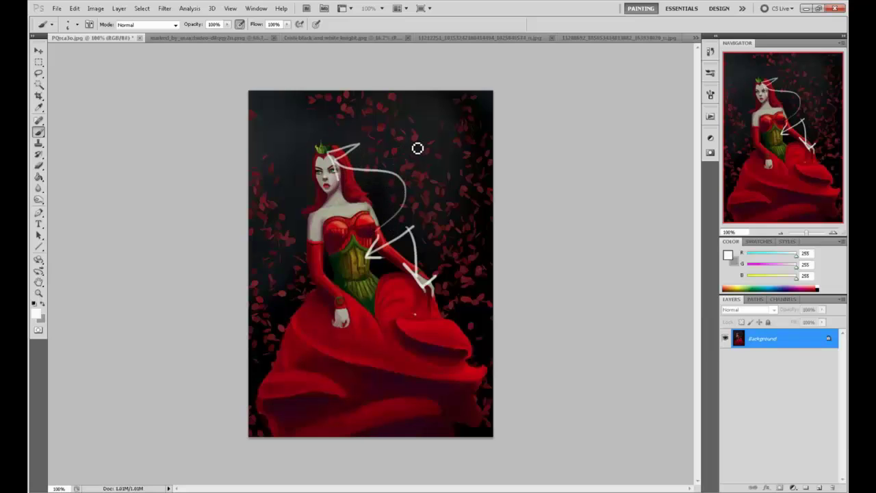
- Undo all of the white arrow strokes on the painting
{"action": "key", "text": "ctrl+z"}
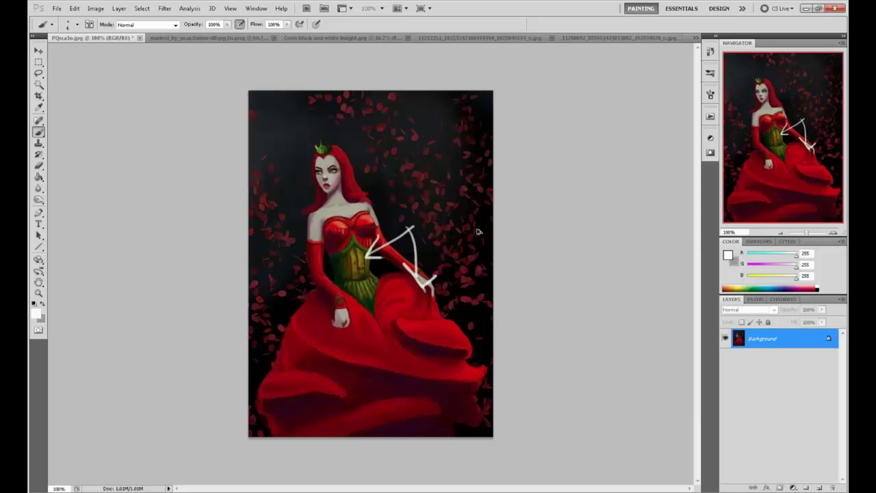
{"action": "key", "text": "ctrl+alt+z"}
{"action": "key", "text": "ctrl+alt+z"}
{"action": "key", "text": "ctrl+alt+z"}
- Add a new layer filled with mid-gray (RGB 153, 153, 153) and set its blending mode to Color
{"action": "left_click", "coordinate": [819, 488]}
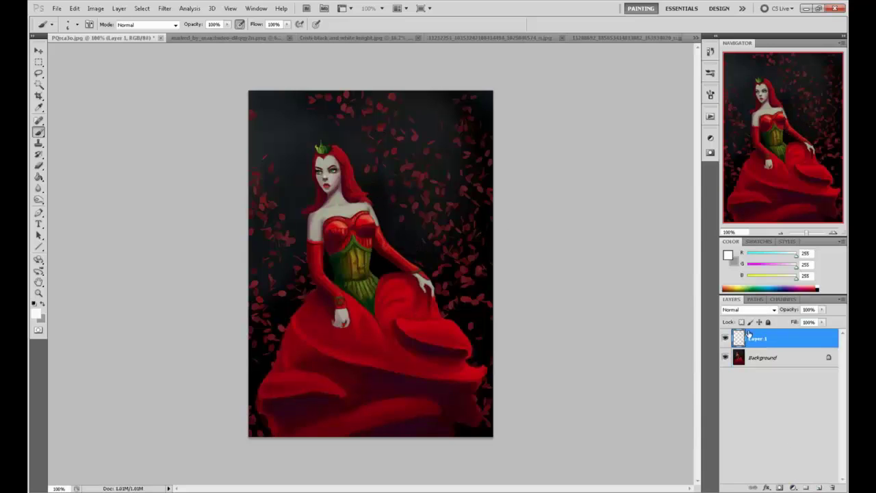
{"action": "left_click", "coordinate": [728, 256]}
{"action": "left_click", "coordinate": [578, 266]}
{"action": "left_click", "coordinate": [794, 205]}
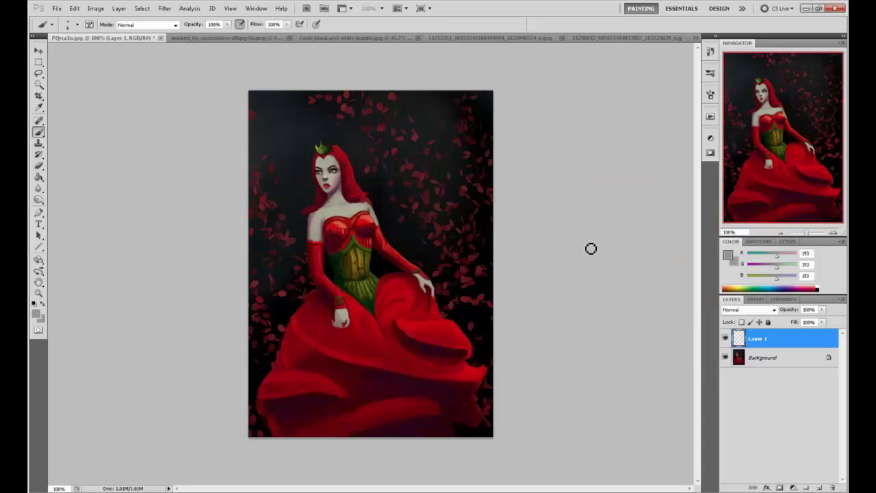
{"action": "key", "text": "g"}
{"action": "left_click", "coordinate": [415, 244]}
{"action": "left_click", "coordinate": [738, 311]}
{"action": "left_click", "coordinate": [738, 283]}
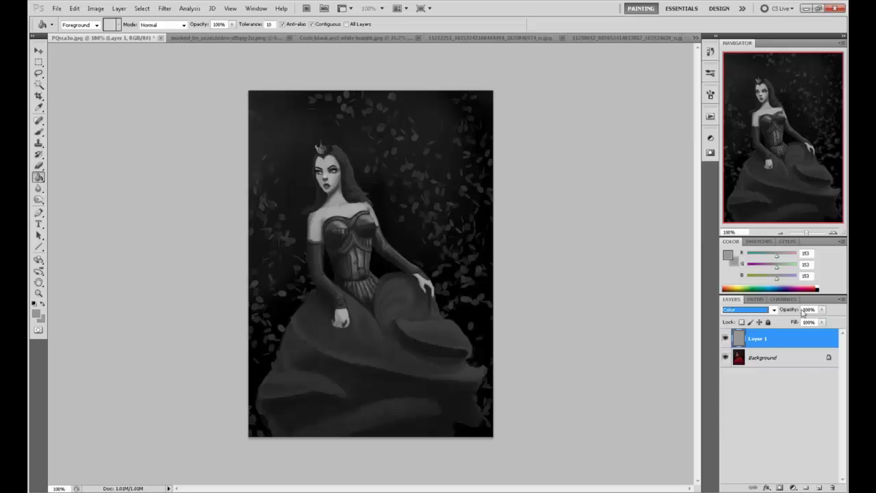
- Select the Background layer and toggle layer visibility to compare color with grayscale, leaving Layer 1 hidden
{"action": "left_click", "coordinate": [785, 364]}
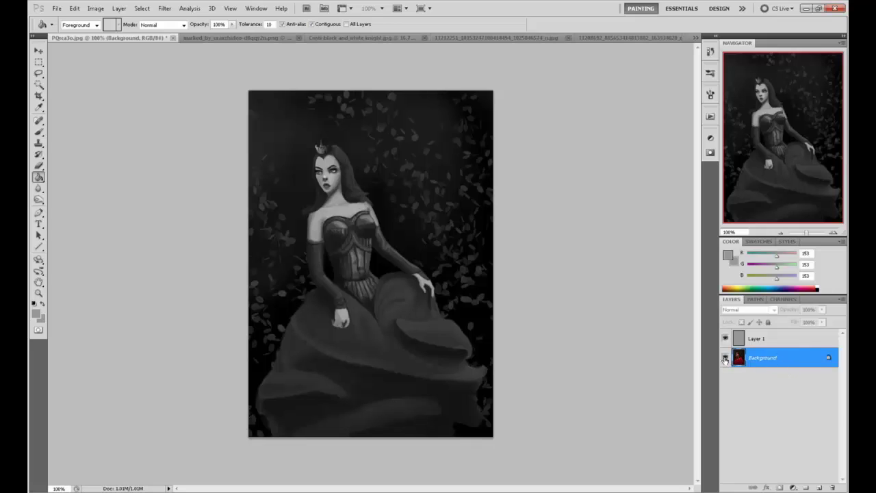
{"action": "left_click", "coordinate": [726, 358]}
{"action": "left_click", "coordinate": [726, 358]}
{"action": "left_click", "coordinate": [727, 339]}
{"action": "left_click", "coordinate": [727, 339]}
{"action": "left_click", "coordinate": [726, 339]}
{"action": "left_click", "coordinate": [726, 339]}
{"action": "left_click", "coordinate": [727, 339]}
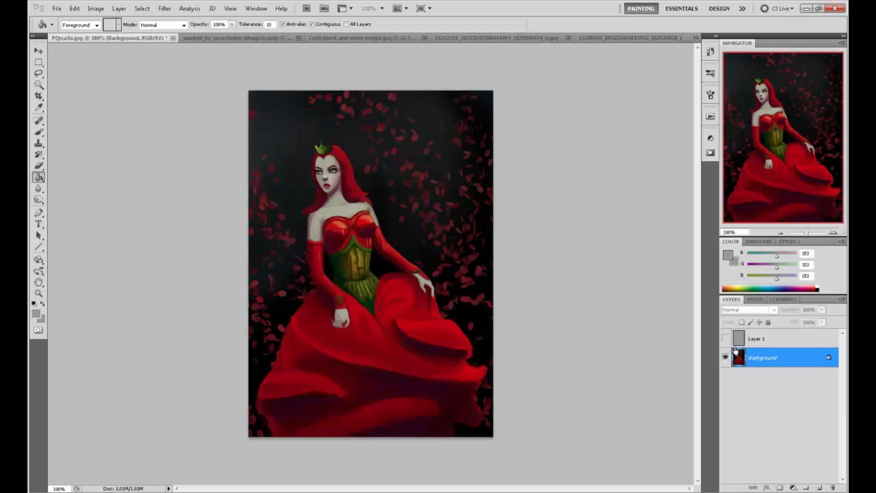
- Lower the Background layer's saturation to about -40 with Hue/Saturation
{"action": "key", "text": "ctrl+u"}
{"action": "left_click_drag", "start_coordinate": [635, 276], "coordinate": [616, 281]}
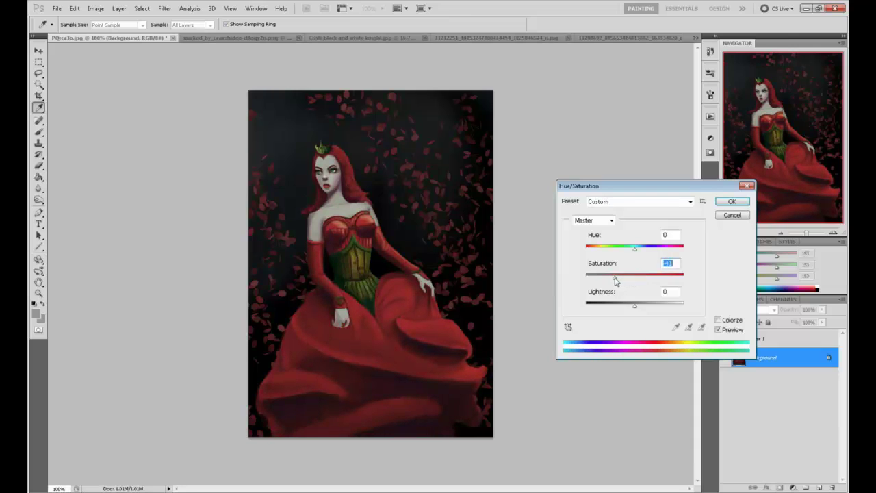
{"action": "left_click_drag", "start_coordinate": [616, 281], "coordinate": [617, 280]}
{"action": "left_click", "coordinate": [732, 201]}
- Compare the painting before and after the saturation reduction by repeatedly undoing and redoing it
{"action": "key", "text": "ctrl+z"}
{"action": "key", "text": "ctrl+z"}
{"action": "key", "text": "ctrl+z"}
{"action": "key", "text": "ctrl+z"}
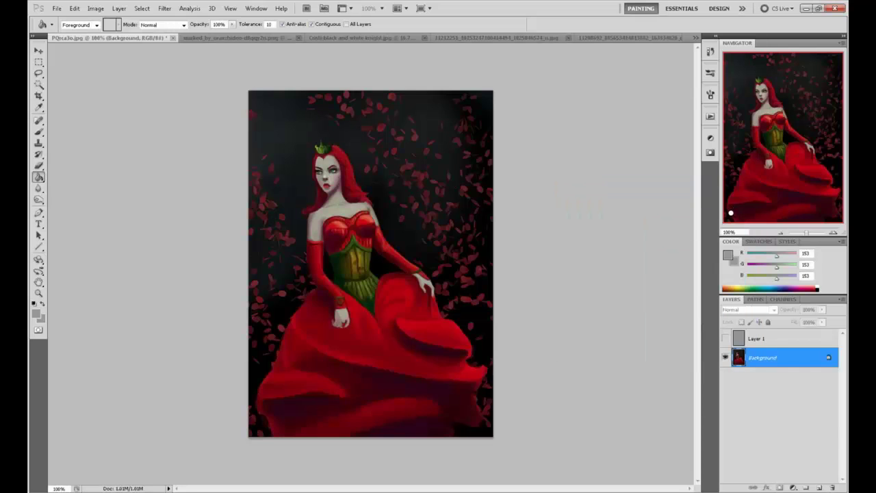
{"action": "key", "text": "ctrl+z"}
{"action": "key", "text": "ctrl+z"}
{"action": "key", "text": "ctrl+z"}
{"action": "key", "text": "ctrl+z"}
{"action": "key", "text": "ctrl+z"}
{"action": "key", "text": "ctrl+z"}
{"action": "key", "text": "ctrl+z"}
{"action": "key", "text": "ctrl+z"}
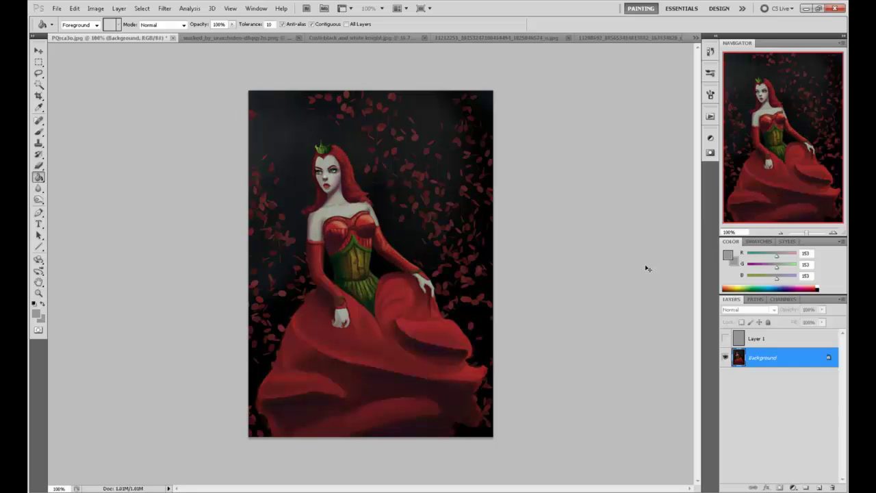
{"action": "key", "text": "ctrl+z"}
{"action": "key", "text": "ctrl+z"}
{"action": "key", "text": "ctrl+z"}
{"action": "key", "text": "ctrl+z"}
{"action": "key", "text": "ctrl+z"}
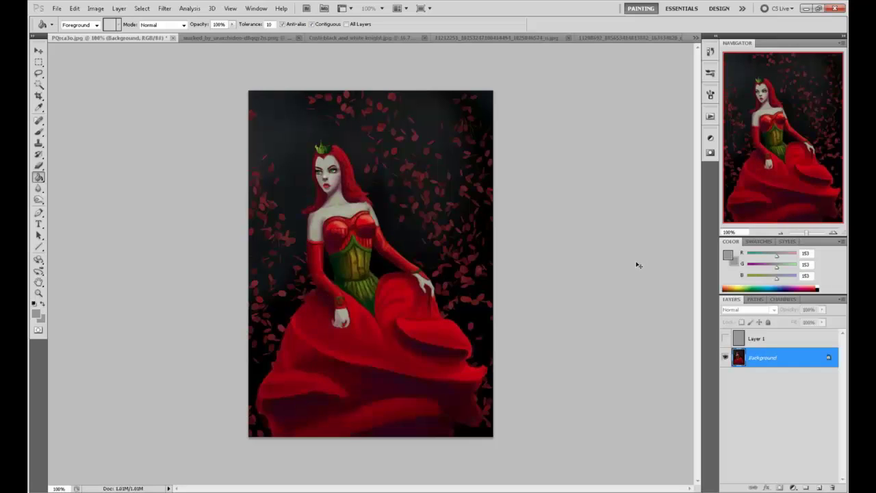
{"action": "key", "text": "ctrl+z"}
{"action": "key", "text": "ctrl+z"}
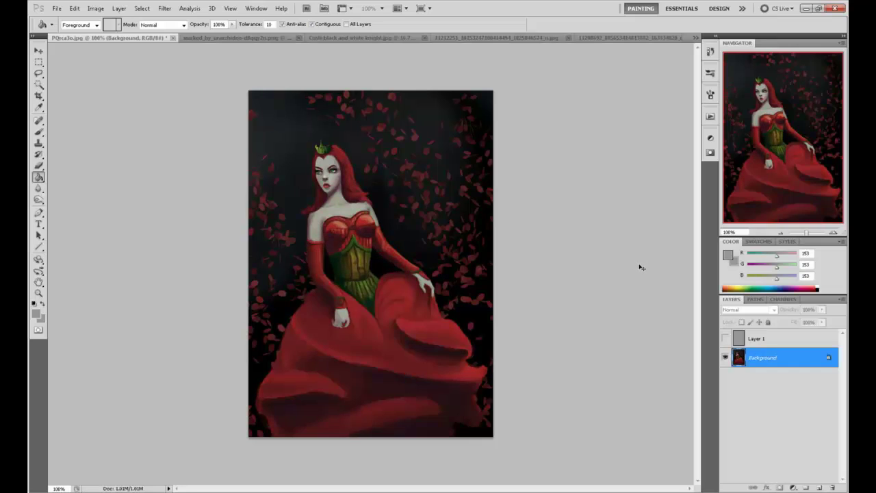
{"action": "key", "text": "ctrl+z"}
{"action": "left_click", "coordinate": [722, 342]}
{"action": "left_click", "coordinate": [723, 342]}
{"action": "left_click", "coordinate": [721, 342]}
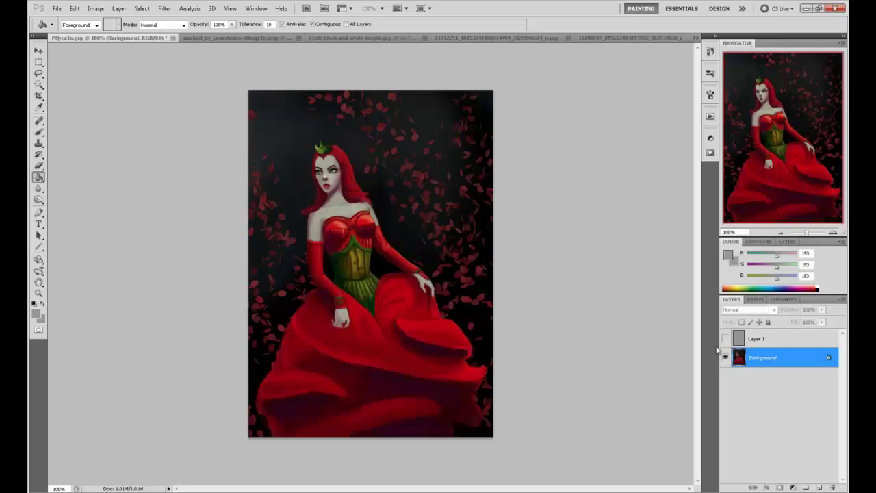
{"action": "left_click", "coordinate": [722, 343]}
{"action": "left_click", "coordinate": [717, 348]}
{"action": "left_click", "coordinate": [718, 348]}
{"action": "left_click", "coordinate": [717, 348]}
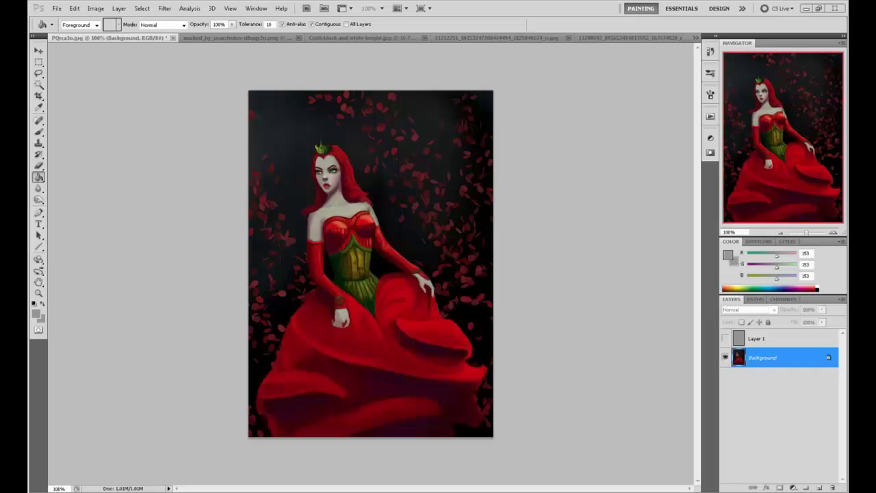
{"action": "double_click", "coordinate": [590, 11]}
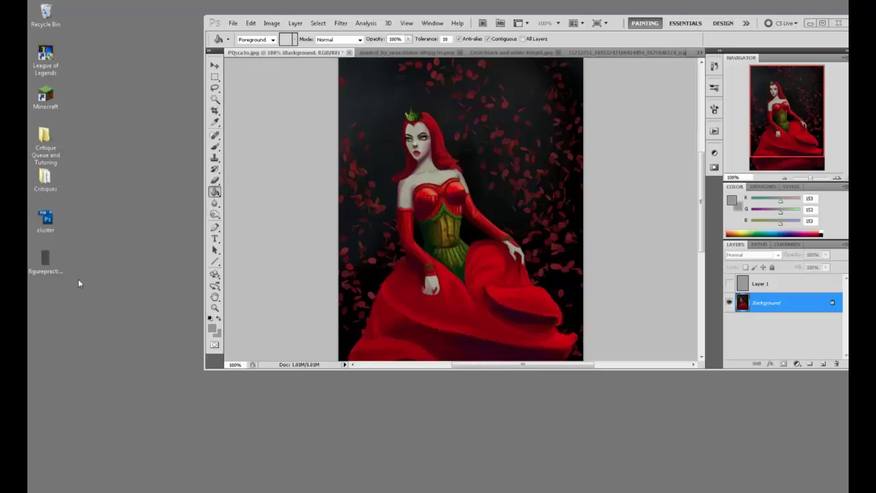
{"action": "left_click", "coordinate": [822, 23]}
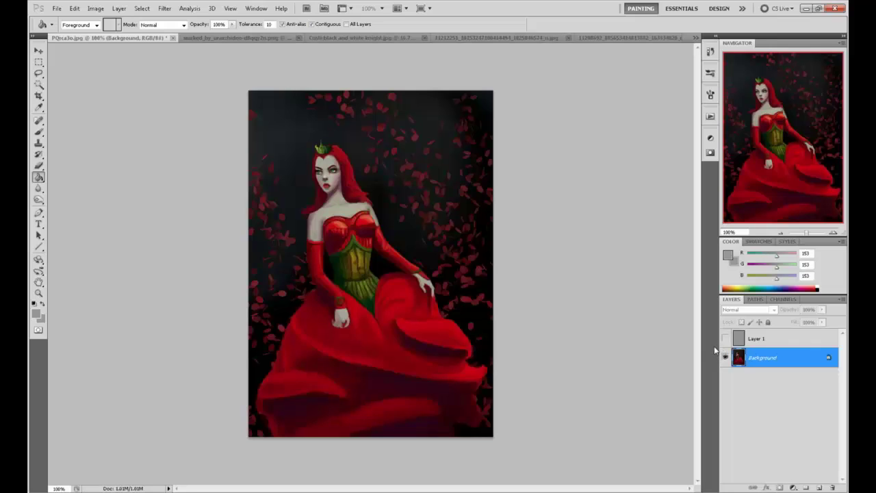
- Restore the saturation reduction and check the painting's values by toggling the gray Layer 1, leaving it hidden
{"action": "key", "text": "ctrl+z"}
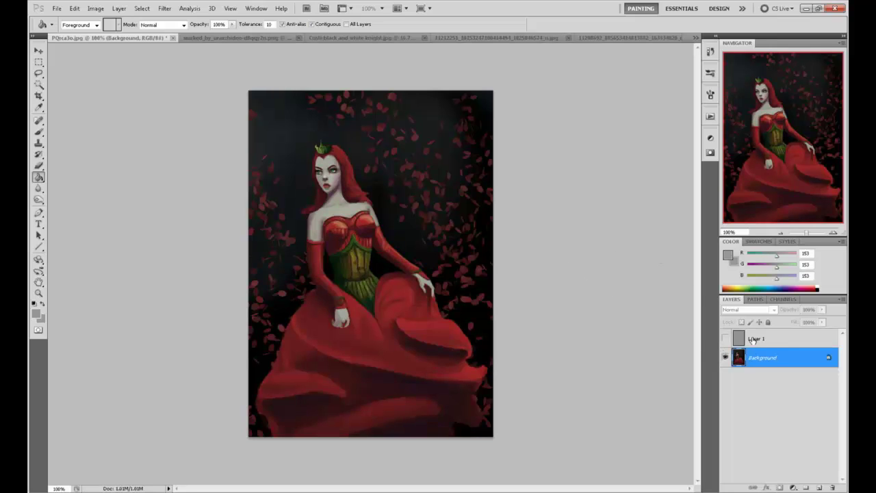
{"action": "left_click", "coordinate": [753, 340]}
{"action": "left_click", "coordinate": [725, 339]}
{"action": "left_click", "coordinate": [725, 339]}
{"action": "left_click", "coordinate": [725, 338]}
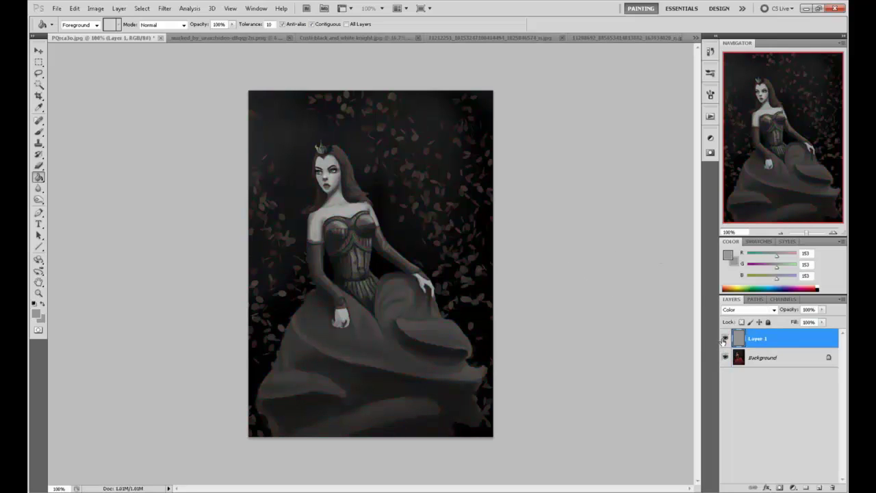
{"action": "left_click", "coordinate": [724, 339]}
{"action": "left_click", "coordinate": [725, 339]}
{"action": "left_click", "coordinate": [725, 338]}
- Switch to the Brush tool and add a new layer directly above the Background
{"action": "key", "text": "b"}
{"action": "key", "text": "alt"}
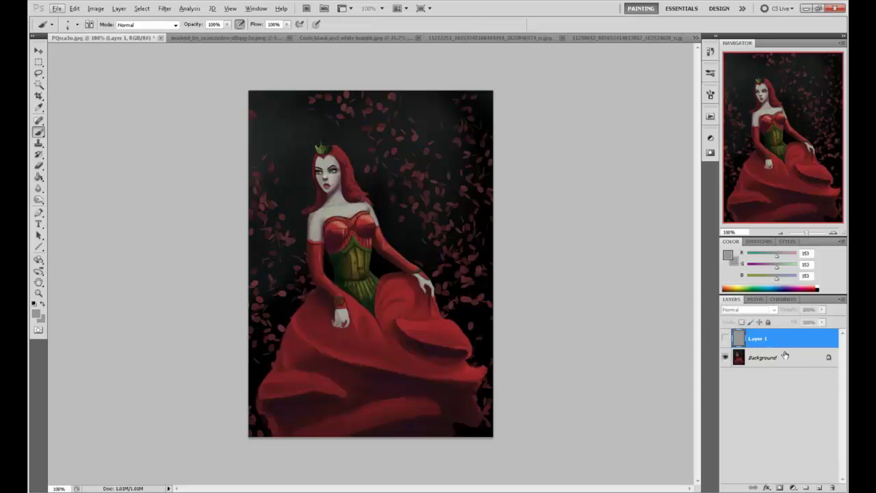
{"action": "left_click", "coordinate": [786, 355]}
{"action": "left_click", "coordinate": [819, 487]}
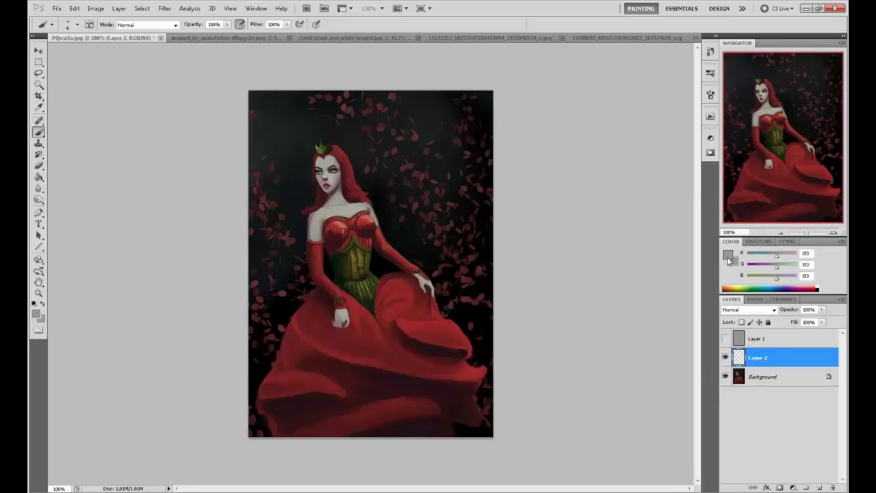
- Set the foreground color to a pale warm cream, RGB 236, 223, 204
{"action": "left_click", "coordinate": [727, 257]}
{"action": "left_click_drag", "start_coordinate": [580, 264], "coordinate": [581, 238]}
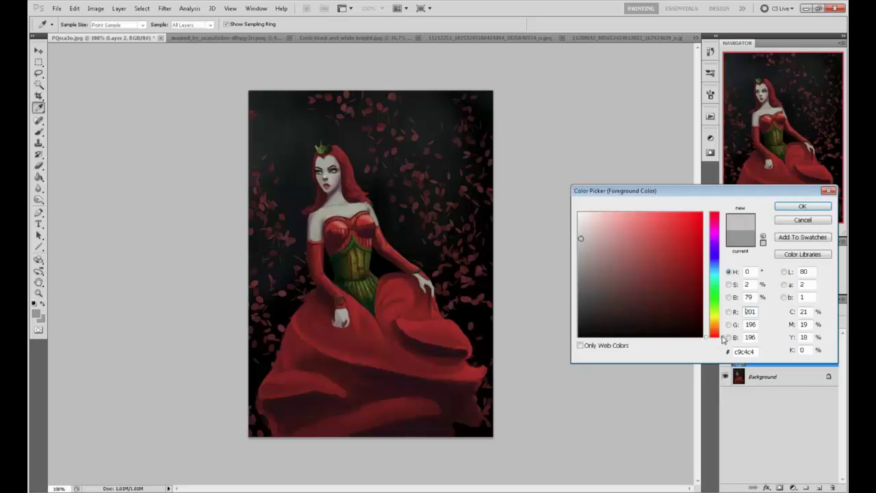
{"action": "left_click_drag", "start_coordinate": [723, 341], "coordinate": [722, 333]}
{"action": "left_click_drag", "start_coordinate": [586, 250], "coordinate": [588, 222]}
{"action": "left_click_drag", "start_coordinate": [726, 331], "coordinate": [722, 274]}
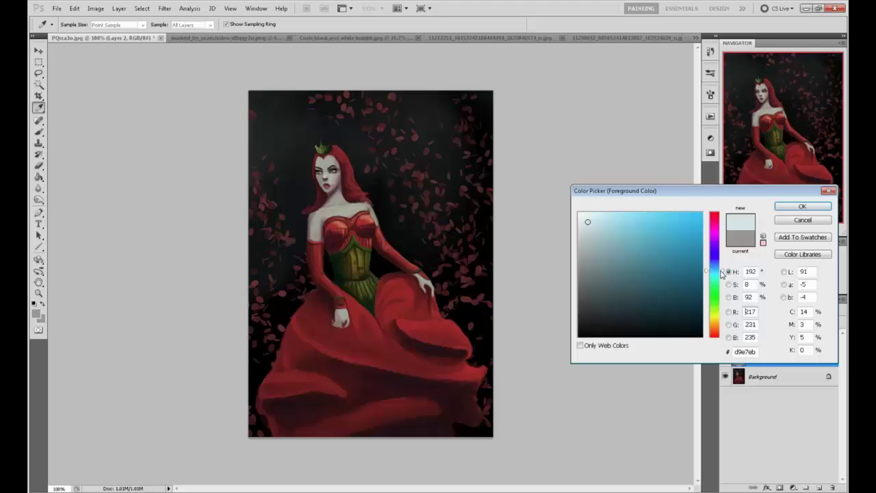
{"action": "left_click_drag", "start_coordinate": [722, 274], "coordinate": [727, 331]}
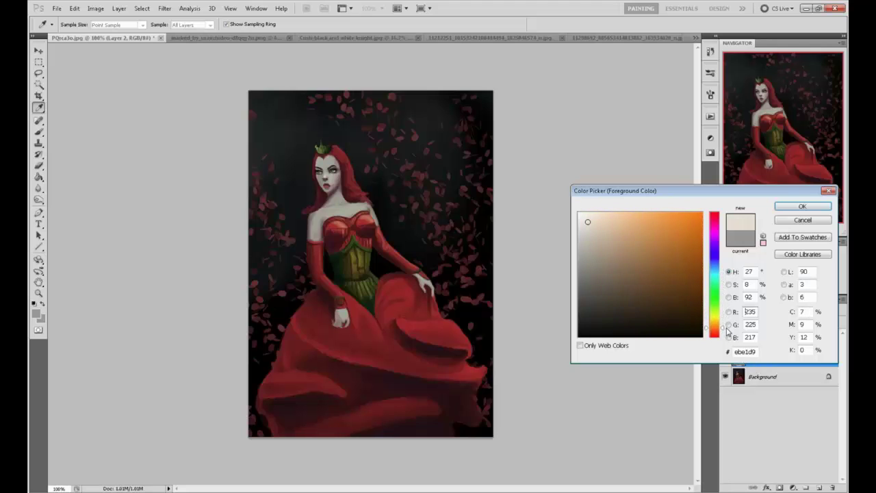
{"action": "left_click_drag", "start_coordinate": [589, 222], "coordinate": [587, 225]}
{"action": "left_click_drag", "start_coordinate": [725, 331], "coordinate": [724, 328]}
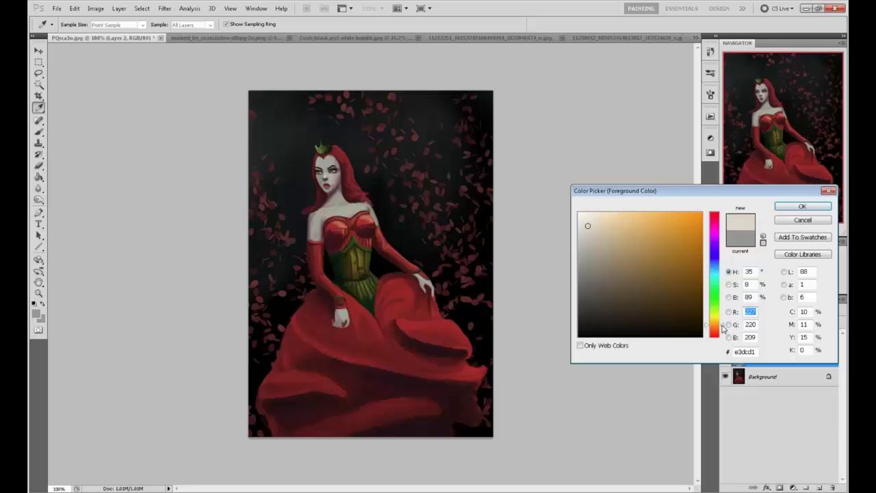
{"action": "mouse_move", "coordinate": [600, 236]}
{"action": "left_mouse_down"}
{"action": "mouse_move", "coordinate": [588, 233]}
{"action": "mouse_move", "coordinate": [595, 221]}
{"action": "left_mouse_up"}
{"action": "left_click", "coordinate": [821, 206]}
- Add a new layer above Layer 1 and paint a round cream light spot in the painting's upper-right corner with a 70 px brush
{"action": "left_click", "coordinate": [771, 339]}
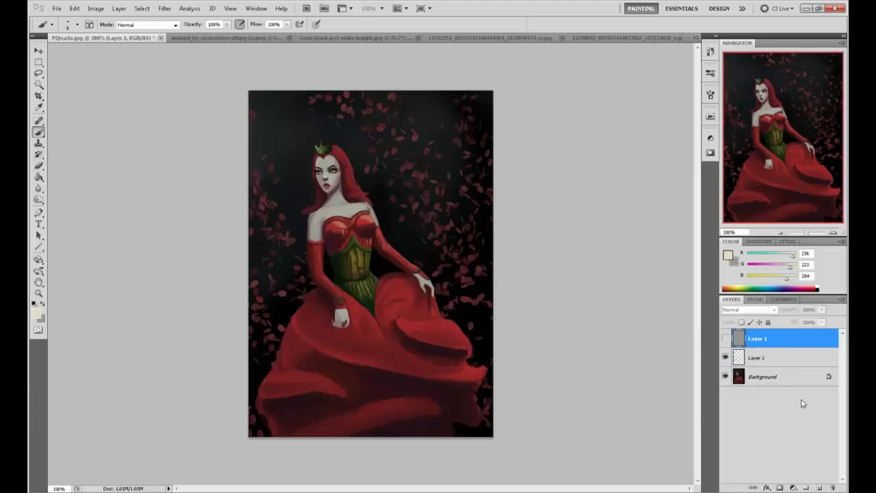
{"action": "left_click", "coordinate": [819, 487]}
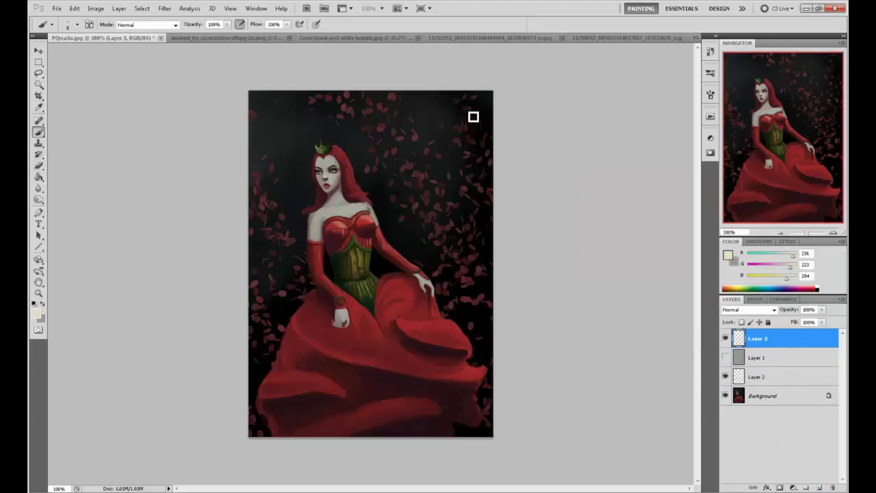
{"action": "key", "text": "bracketright"}
{"action": "key", "text": "bracketright"}
{"action": "key", "text": "bracketright"}
{"action": "left_click_drag", "start_coordinate": [474, 103], "coordinate": [476, 108]}
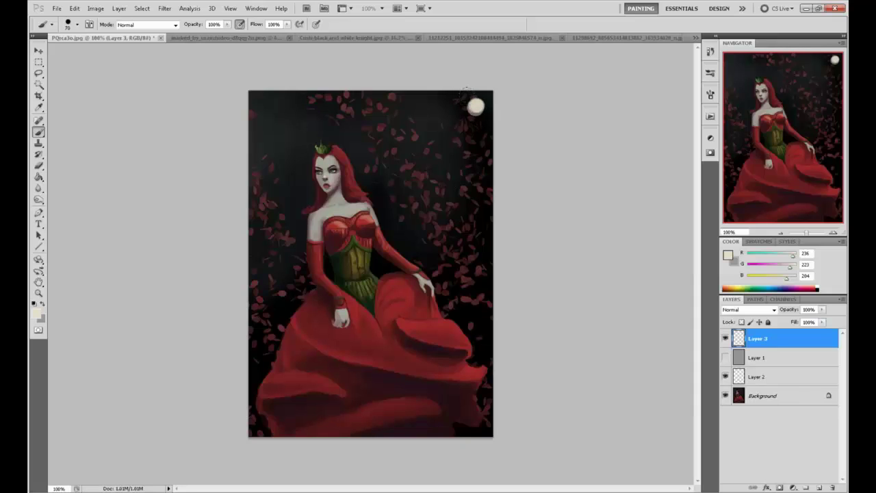
- Choose a different brush preset near the end of the preset list
{"action": "key", "text": "bracketleft"}
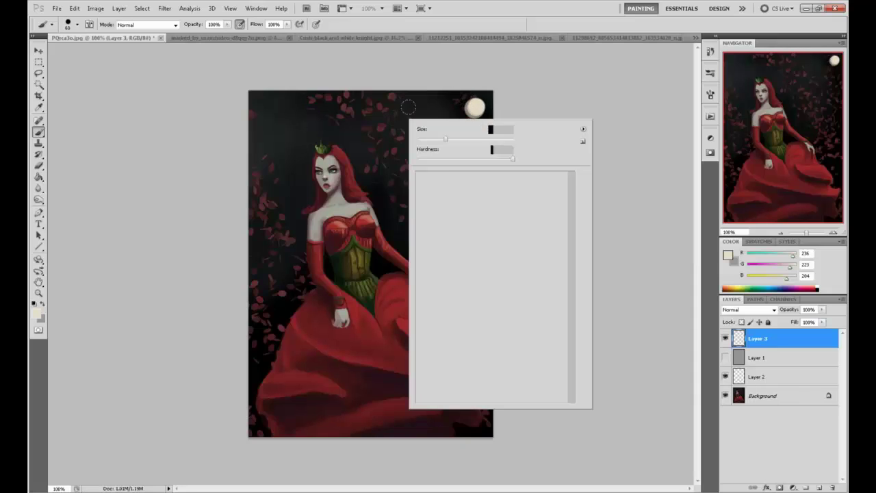
{"action": "right_click", "coordinate": [408, 122]}
{"action": "left_click_drag", "start_coordinate": [573, 195], "coordinate": [570, 399]}
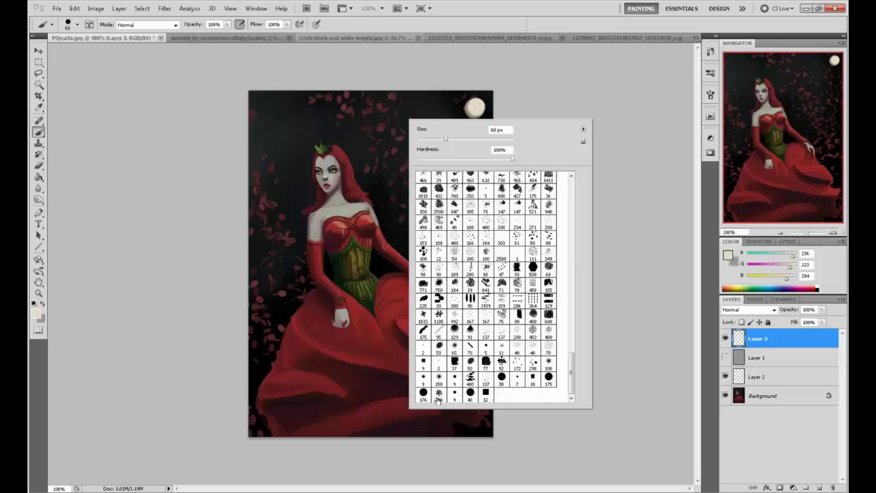
{"action": "left_click", "coordinate": [439, 376]}
{"action": "left_click", "coordinate": [595, 276]}
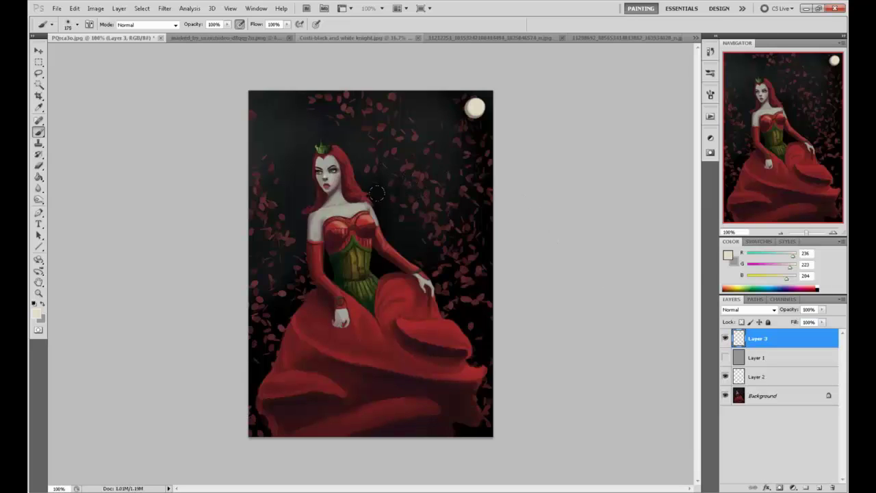
- Move Layer 3 directly above the Background and set the brush to 80 px at 49% opacity
{"action": "left_click_drag", "start_coordinate": [784, 342], "coordinate": [785, 384]}
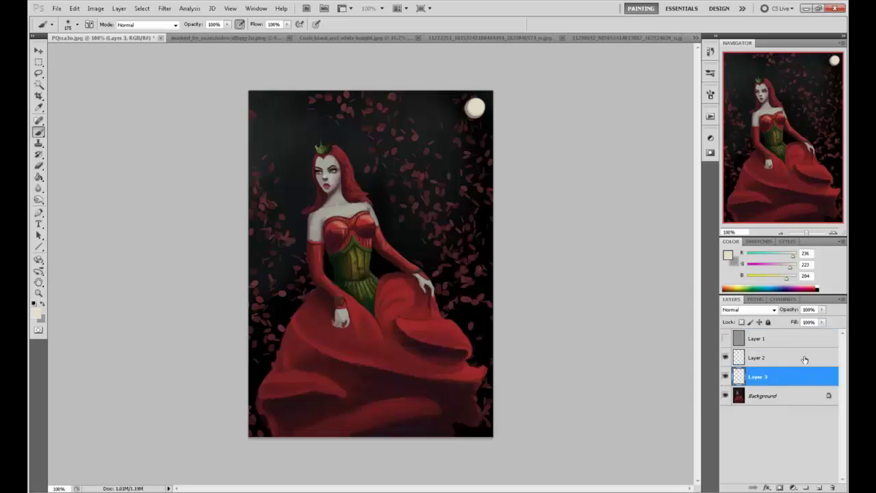
{"action": "key", "text": "bracketleft"}
{"action": "key", "text": "bracketleft"}
{"action": "key", "text": "bracketleft"}
{"action": "left_click", "coordinate": [227, 24]}
{"action": "left_click_drag", "start_coordinate": [220, 37], "coordinate": [204, 36]}
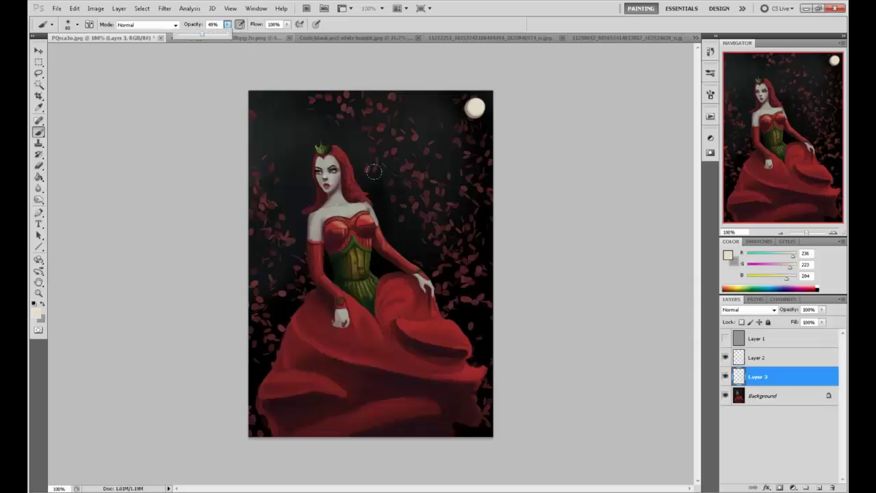
- Switch to a textured brush preset at 70 px
{"action": "right_click", "coordinate": [380, 175]}
{"action": "left_click", "coordinate": [430, 407]}
{"action": "key", "text": "Return"}
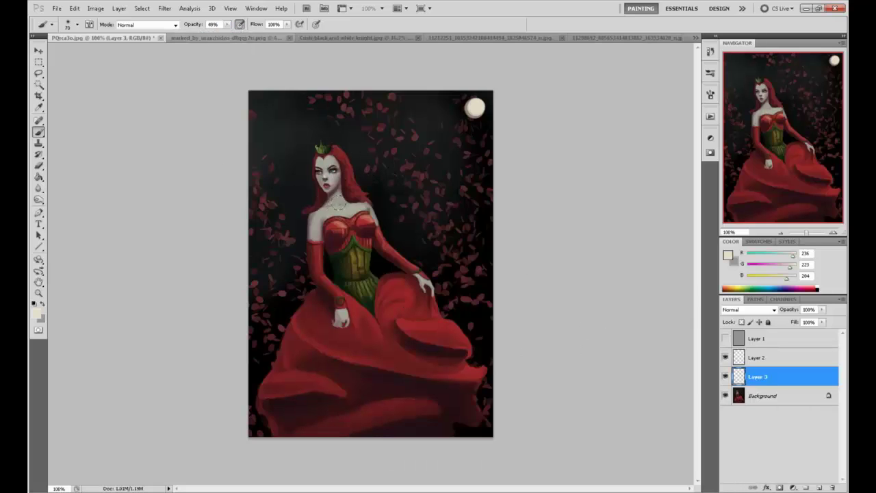
- Set Layer 3's blending mode to Soft Light and brighten the woman's chest and bodice with a 100 px brush
{"action": "left_click", "coordinate": [748, 309]}
{"action": "left_click", "coordinate": [749, 192]}
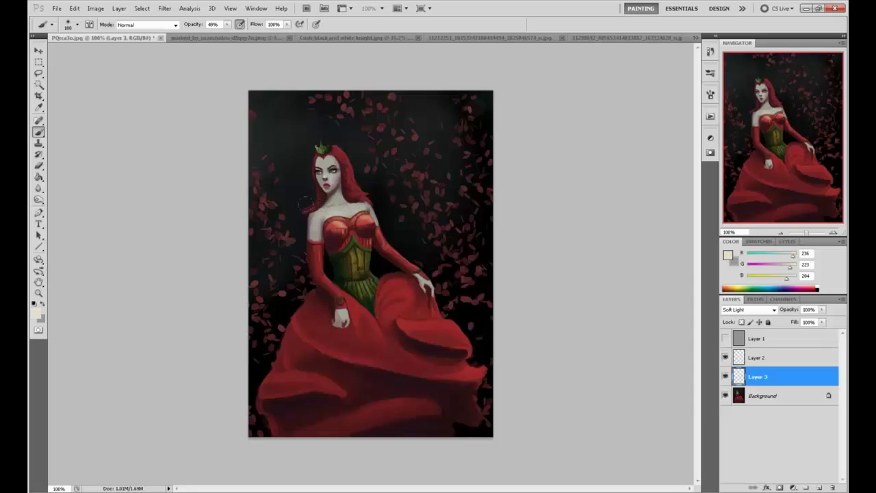
{"action": "left_click_drag", "start_coordinate": [334, 197], "coordinate": [343, 201]}
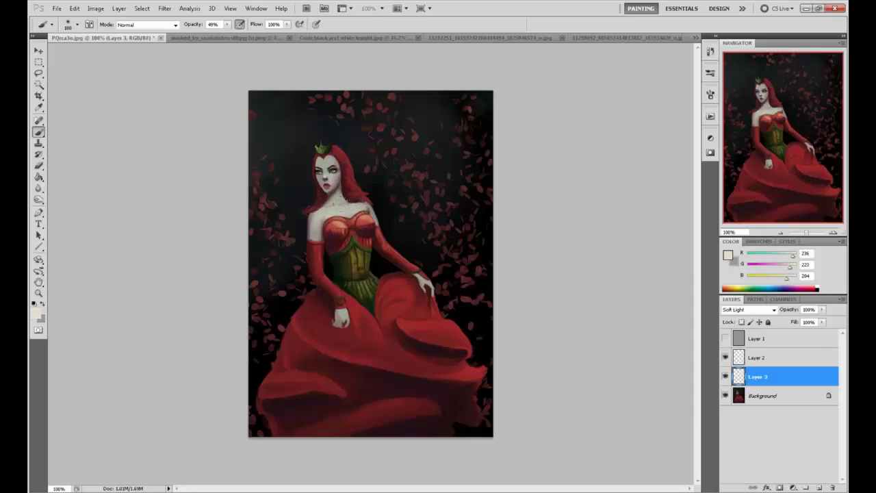
{"action": "mouse_move", "coordinate": [347, 231]}
{"action": "left_mouse_down"}
{"action": "mouse_move", "coordinate": [341, 241]}
{"action": "mouse_move", "coordinate": [355, 254]}
{"action": "mouse_move", "coordinate": [350, 235]}
{"action": "mouse_move", "coordinate": [339, 236]}
{"action": "left_mouse_up"}
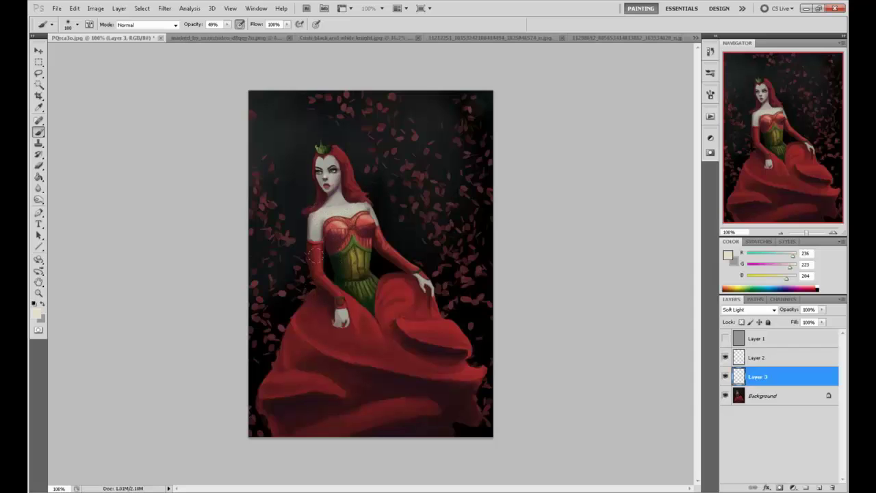
- Brush soft cream light over the woman's cheeks, forehead and neck on Layer 3, using a small brush of about 25 px on the face
{"action": "key", "text": "bracketleft"}
{"action": "key", "text": "bracketleft"}
{"action": "key", "text": "bracketleft"}
{"action": "key", "text": "bracketleft"}
{"action": "key", "text": "bracketleft"}
{"action": "key", "text": "bracketleft"}
{"action": "key", "text": "bracketleft"}
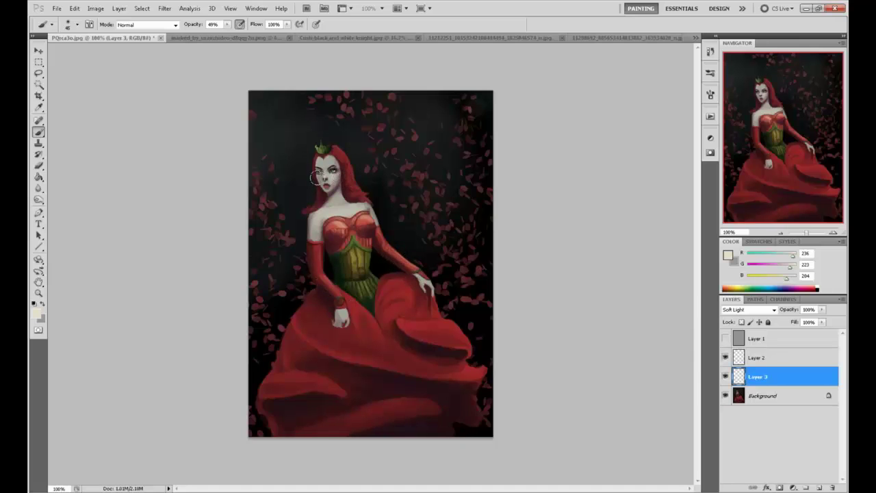
{"action": "key", "text": "ctrl+plus"}
{"action": "key", "text": "ctrl+plus"}
{"action": "left_click_drag", "start_coordinate": [364, 171], "coordinate": [467, 311]}
{"action": "key", "text": "bracketleft"}
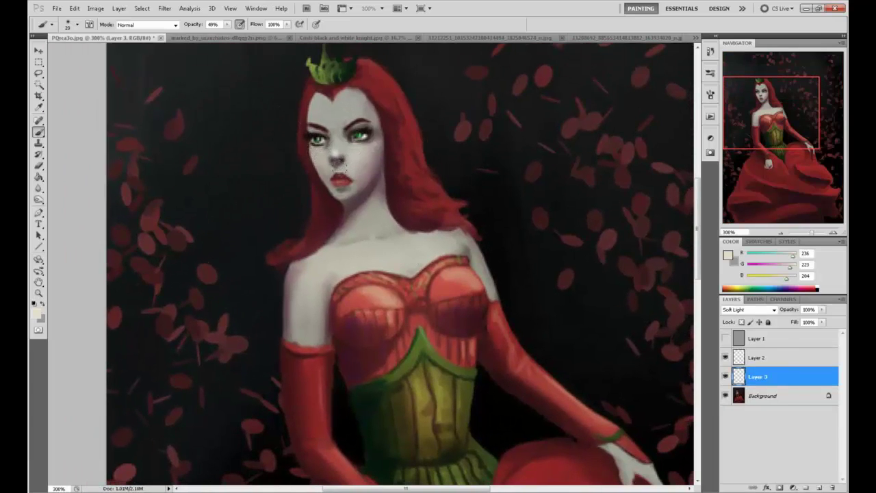
{"action": "left_click_drag", "start_coordinate": [325, 170], "coordinate": [322, 163]}
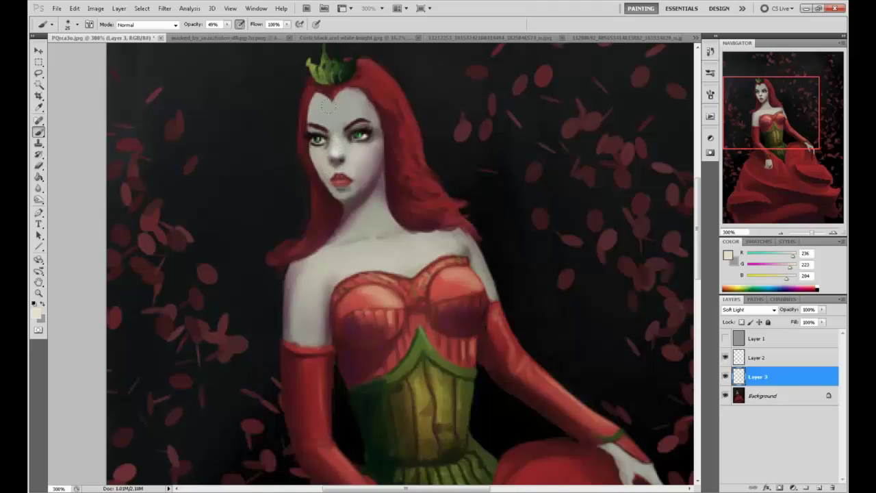
{"action": "left_click_drag", "start_coordinate": [324, 103], "coordinate": [339, 111]}
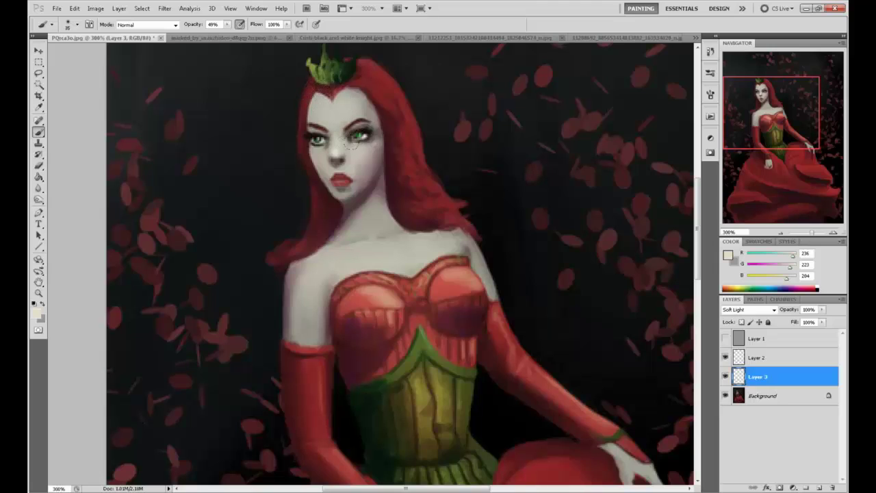
{"action": "left_click_drag", "start_coordinate": [349, 190], "coordinate": [347, 199]}
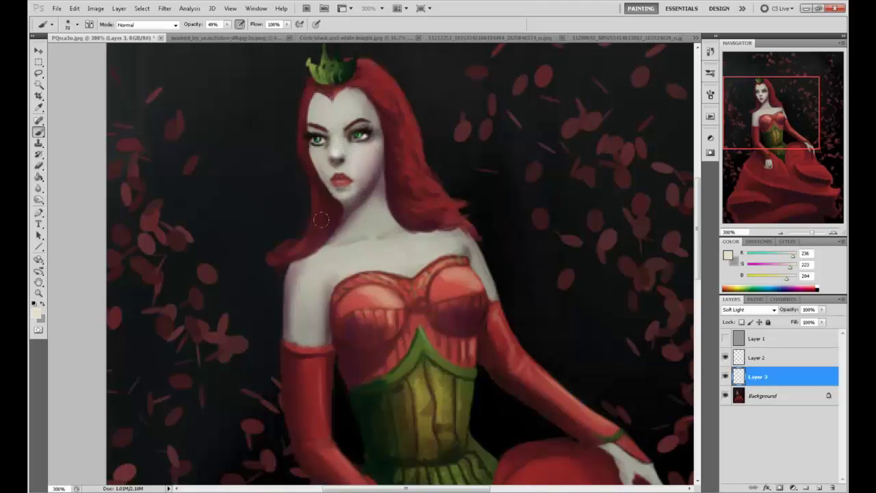
- Enlarge the brush to 250 px and spread cream light over the upper folds of the red skirt
{"action": "key", "text": "ctrl+minus"}
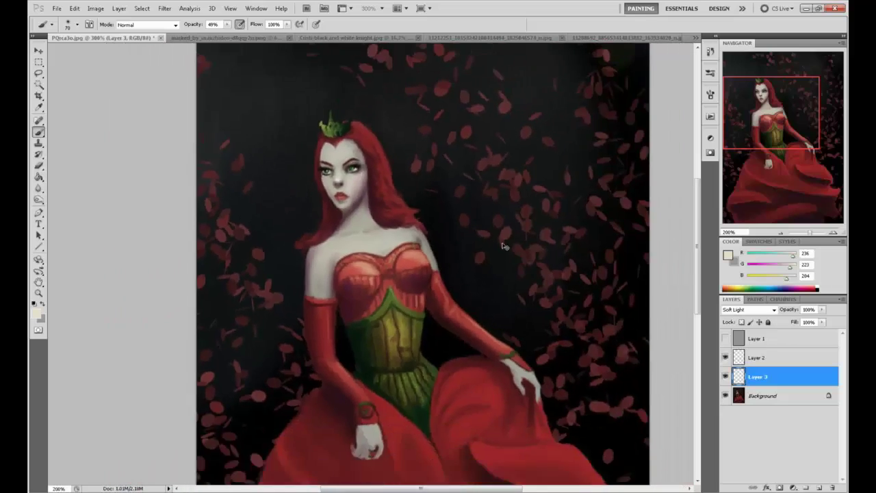
{"action": "key", "text": "ctrl+minus"}
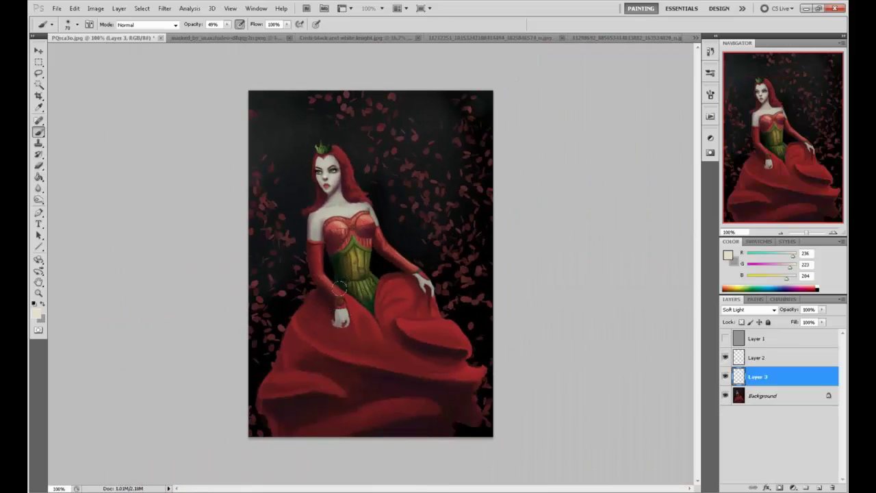
{"action": "mouse_move", "coordinate": [339, 302]}
{"action": "left_mouse_down"}
{"action": "mouse_move", "coordinate": [320, 365]}
{"action": "mouse_move", "coordinate": [281, 384]}
{"action": "left_mouse_up"}
{"action": "key", "text": "ctrl+z"}
{"action": "key", "text": "bracketright"}
{"action": "key", "text": "bracketright"}
{"action": "key", "text": "bracketright"}
{"action": "key", "text": "bracketright"}
{"action": "key", "text": "bracketright"}
{"action": "key", "text": "bracketright"}
{"action": "key", "text": "bracketright"}
{"action": "key", "text": "bracketright"}
{"action": "left_click_drag", "start_coordinate": [383, 312], "coordinate": [380, 347]}
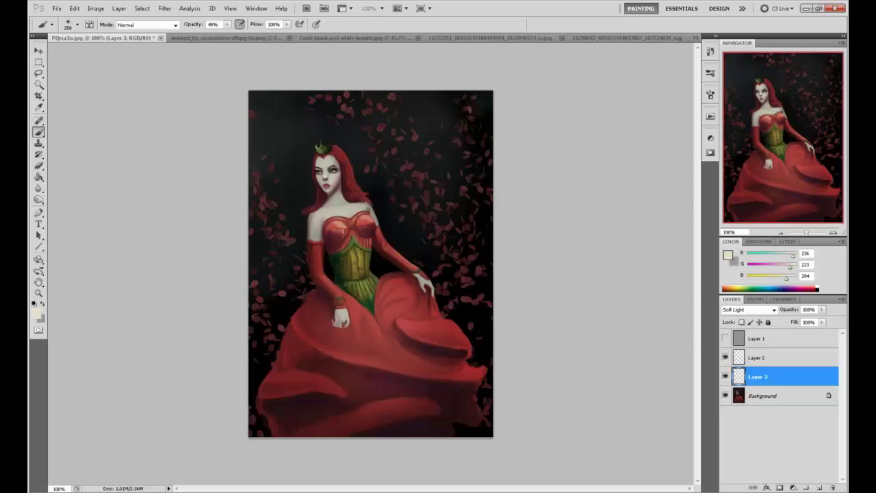
- Flatten the image into a single Background layer
{"action": "right_click", "coordinate": [758, 385]}
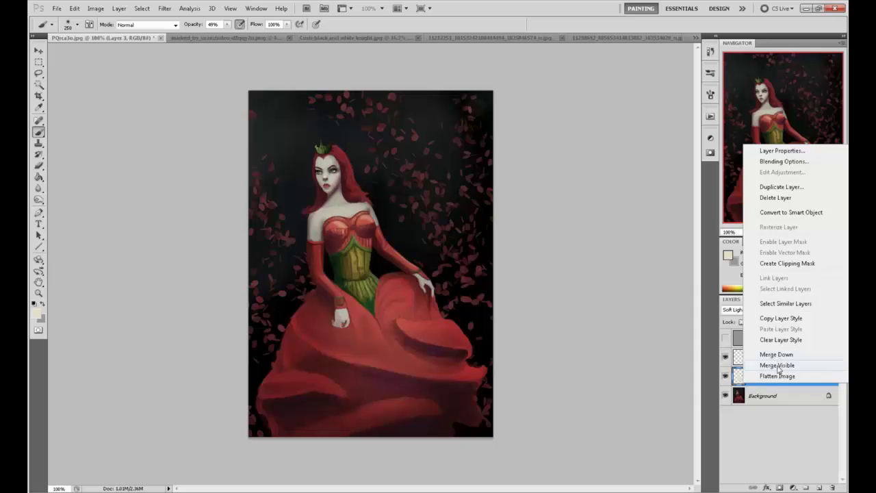
{"action": "left_click", "coordinate": [776, 370]}
{"action": "left_click", "coordinate": [419, 189]}
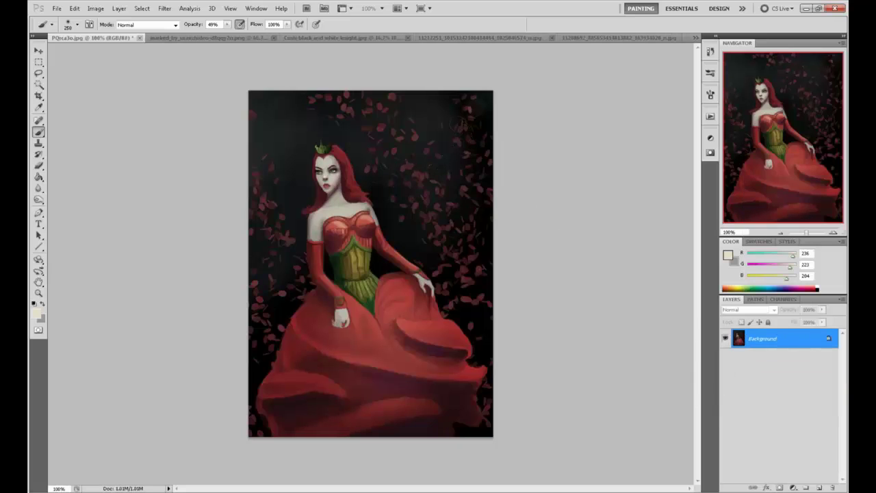
- Sample near-black from the backdrop and darken the skirt's upper-left edge with a 90 px brush
{"action": "left_click", "coordinate": [401, 204], "text": "alt"}
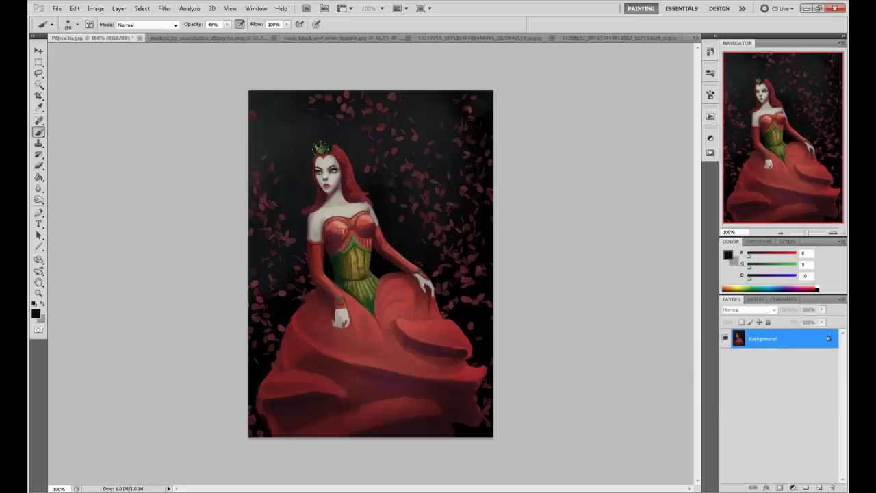
{"action": "key", "text": "bracketleft"}
{"action": "key", "text": "bracketleft"}
{"action": "key", "text": "bracketleft"}
{"action": "left_click_drag", "start_coordinate": [299, 203], "coordinate": [297, 211]}
{"action": "key", "text": "ctrl+z"}
{"action": "left_click_drag", "start_coordinate": [297, 315], "coordinate": [286, 339]}
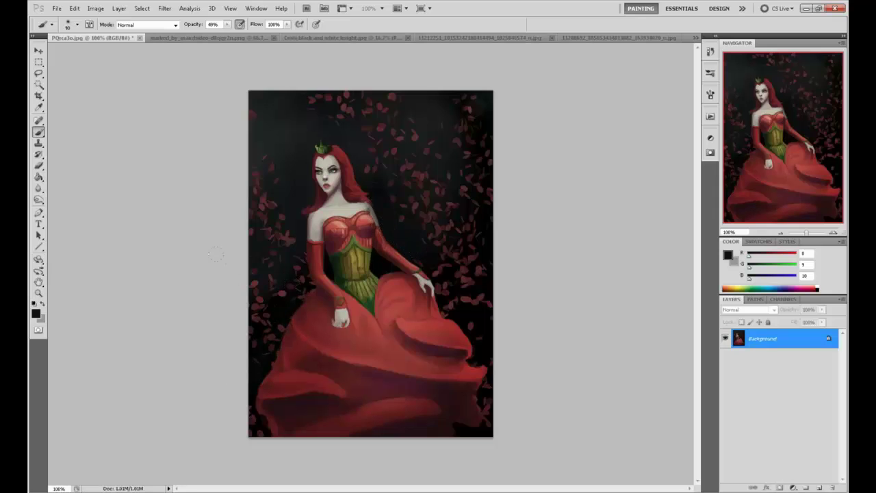
- Enlarge the brush up to 500 px and darken both outer edges of the skirt, the right-hand petals and the hand resting on the knee
{"action": "key", "text": "bracketright"}
{"action": "key", "text": "bracketright"}
{"action": "key", "text": "bracketright"}
{"action": "key", "text": "bracketright"}
{"action": "key", "text": "bracketright"}
{"action": "key", "text": "bracketright"}
{"action": "key", "text": "bracketright"}
{"action": "key", "text": "bracketright"}
{"action": "key", "text": "bracketright"}
{"action": "left_click_drag", "start_coordinate": [268, 312], "coordinate": [255, 367]}
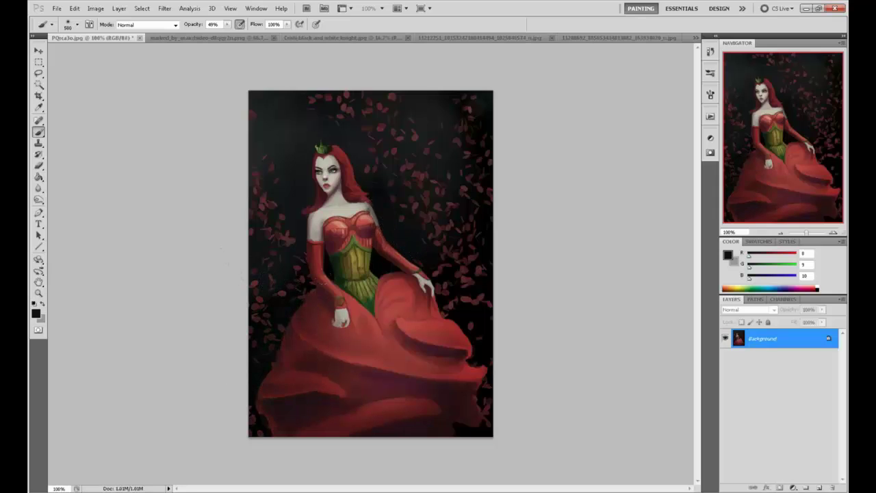
{"action": "left_click_drag", "start_coordinate": [479, 295], "coordinate": [483, 370]}
{"action": "left_click_drag", "start_coordinate": [488, 315], "coordinate": [489, 383]}
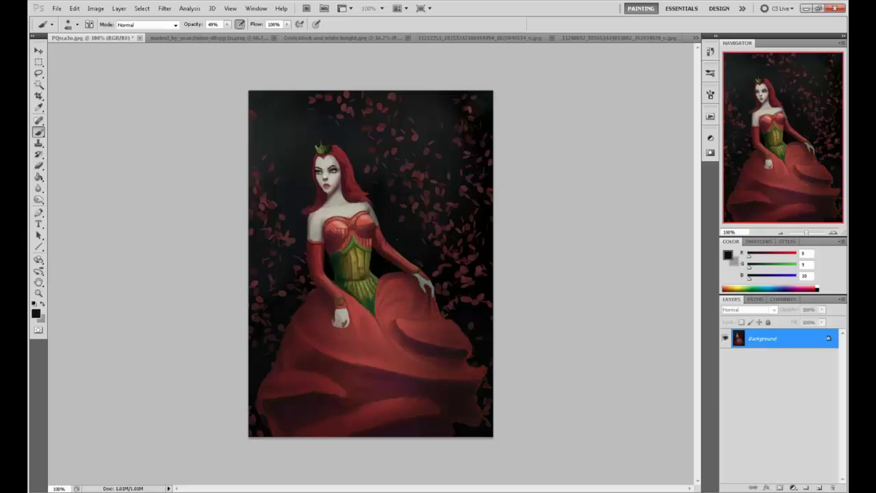
{"action": "left_click_drag", "start_coordinate": [454, 268], "coordinate": [460, 298]}
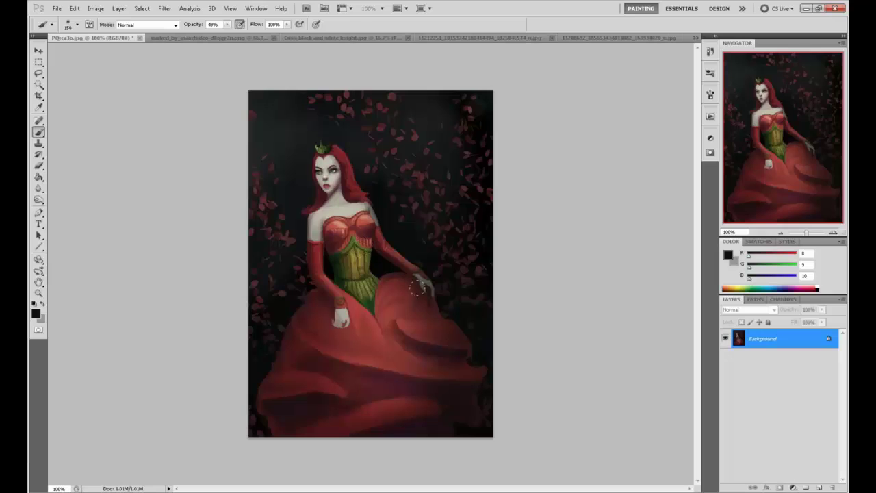
- Compare the painting before and after the darkening by switching between the Flatten Image and latest brush history states
{"action": "left_click", "coordinate": [710, 51]}
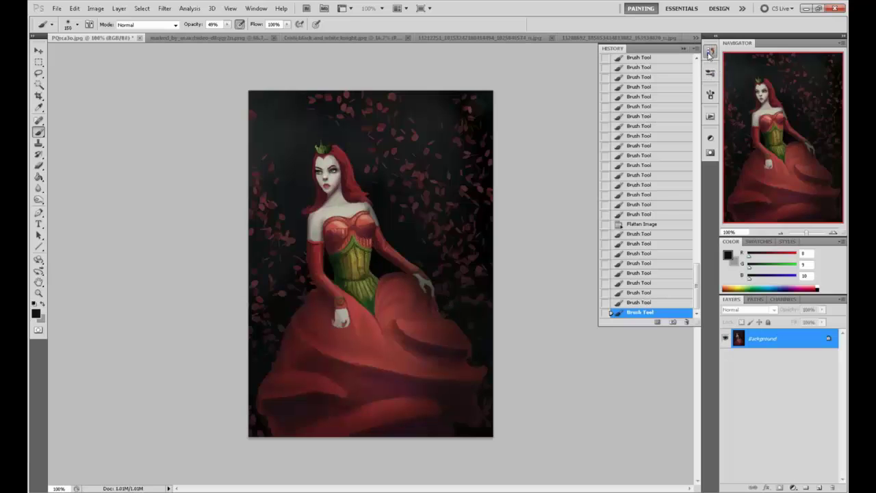
{"action": "left_click", "coordinate": [637, 225]}
{"action": "left_click", "coordinate": [638, 314]}
{"action": "left_click", "coordinate": [635, 225]}
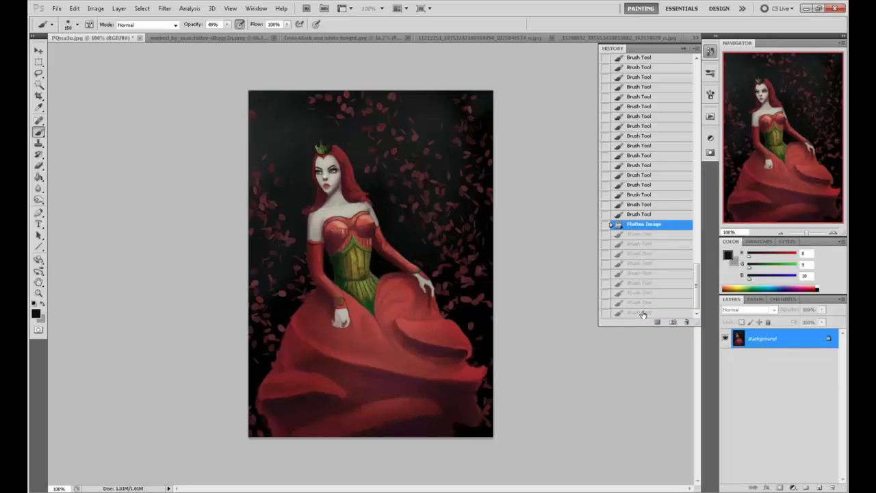
{"action": "left_click", "coordinate": [643, 313]}
{"action": "left_click", "coordinate": [640, 226]}
{"action": "left_click", "coordinate": [635, 312]}
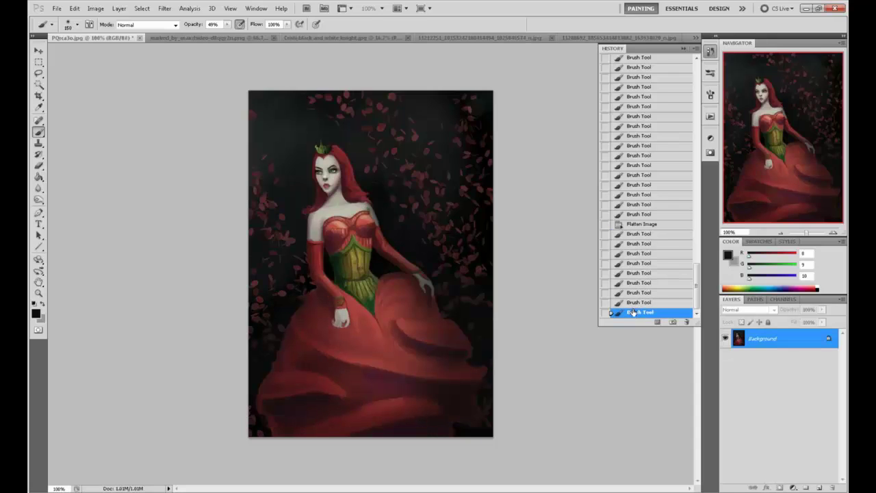
{"action": "left_click", "coordinate": [639, 226]}
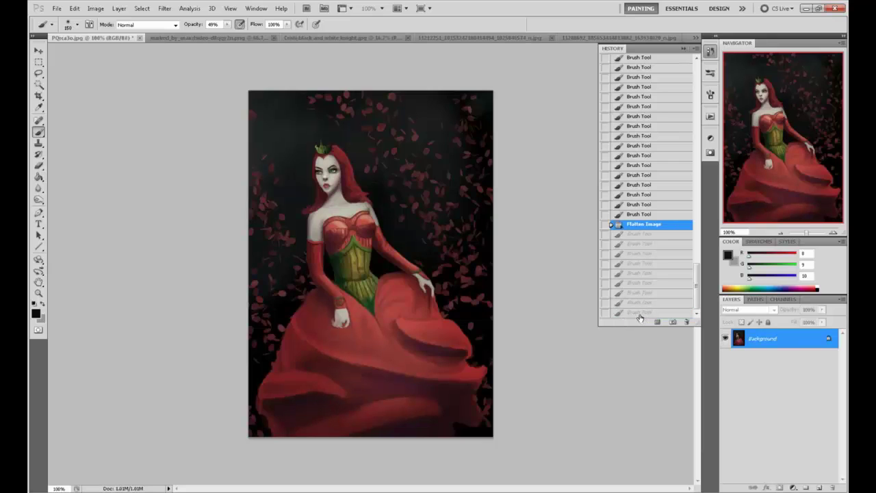
{"action": "left_click", "coordinate": [639, 313]}
{"action": "left_click", "coordinate": [684, 49]}
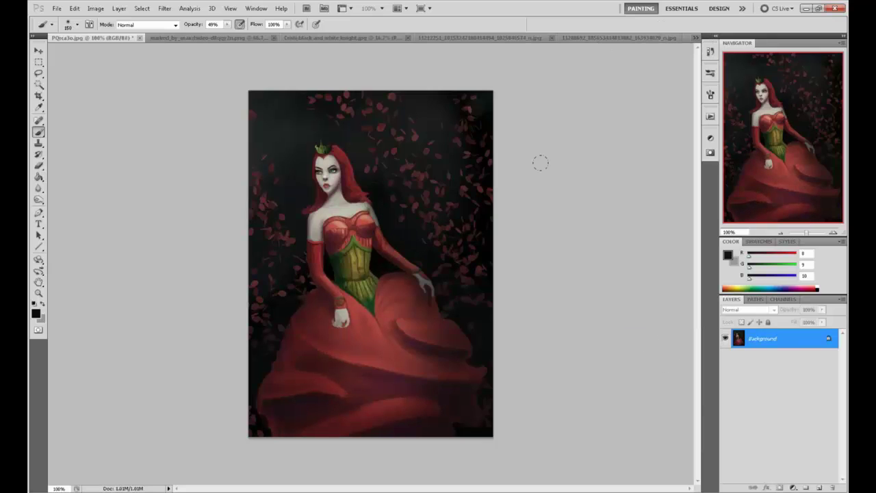
- Reduce the brush to 60 px and darken the hair edges, crown and areas beside the arm and waist
{"action": "key", "text": "bracketleft"}
{"action": "key", "text": "bracketleft"}
{"action": "key", "text": "bracketleft"}
{"action": "key", "text": "bracketleft"}
{"action": "key", "text": "bracketleft"}
{"action": "left_click_drag", "start_coordinate": [299, 219], "coordinate": [306, 260]}
{"action": "key", "text": "bracketleft"}
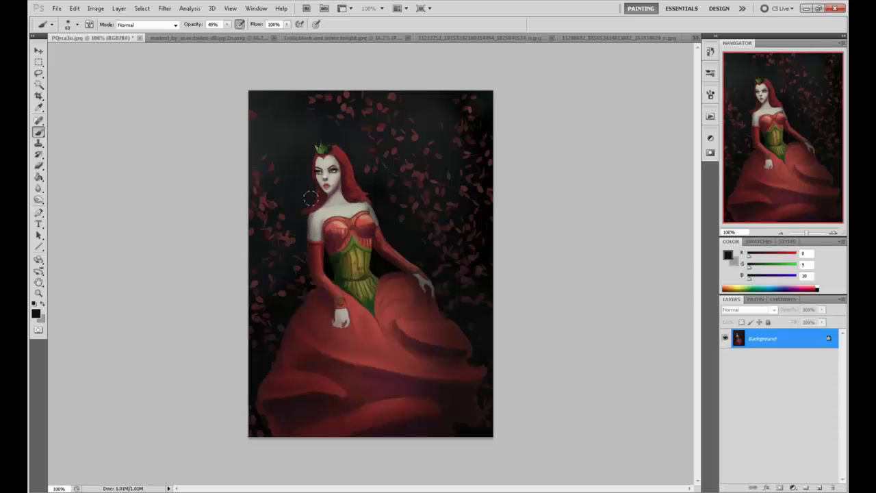
{"action": "key", "text": "ctrl+z"}
{"action": "left_click_drag", "start_coordinate": [306, 208], "coordinate": [307, 238]}
{"action": "left_click_drag", "start_coordinate": [373, 251], "coordinate": [380, 280]}
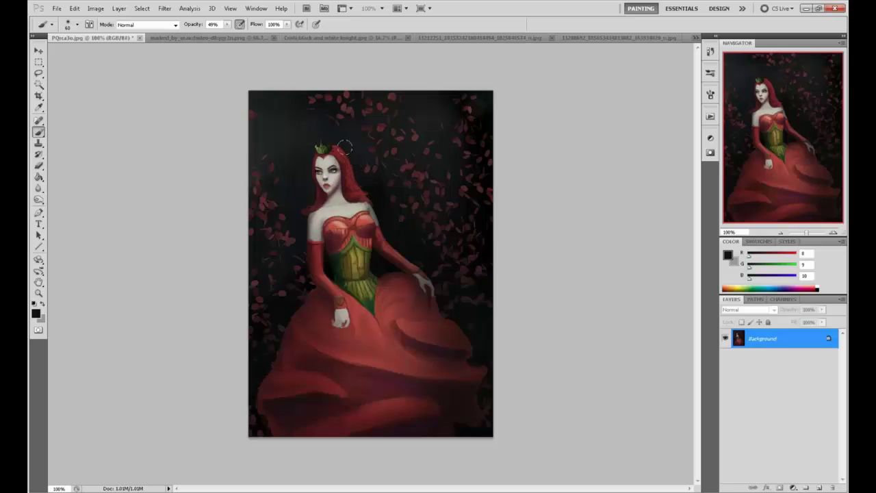
{"action": "mouse_move", "coordinate": [322, 146]}
{"action": "left_mouse_down"}
{"action": "mouse_move", "coordinate": [303, 160]}
{"action": "mouse_move", "coordinate": [313, 181]}
{"action": "left_mouse_up"}
- Set the brush opacity to 22% and shade the neck, shoulders and upper arms with dark tones sampled from the painting
{"action": "left_click", "coordinate": [308, 220], "text": "alt"}
{"action": "left_click", "coordinate": [228, 24]}
{"action": "left_click_drag", "start_coordinate": [228, 34], "coordinate": [214, 34]}
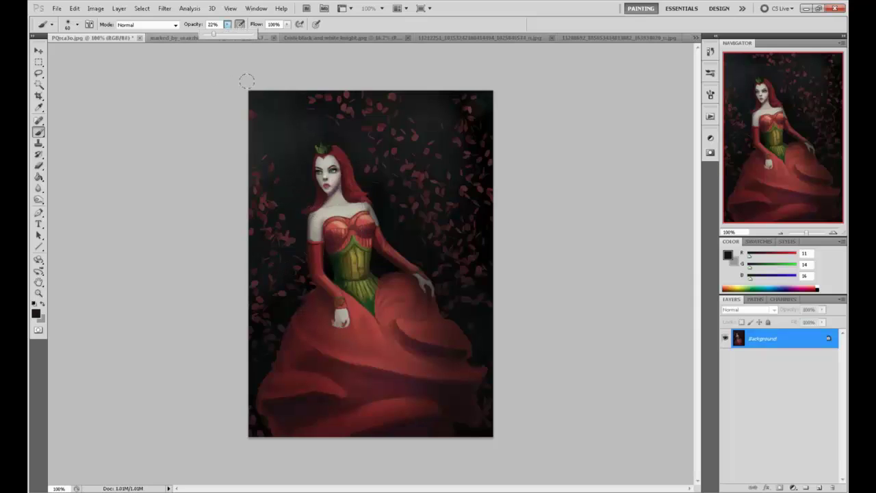
{"action": "left_click", "coordinate": [307, 209]}
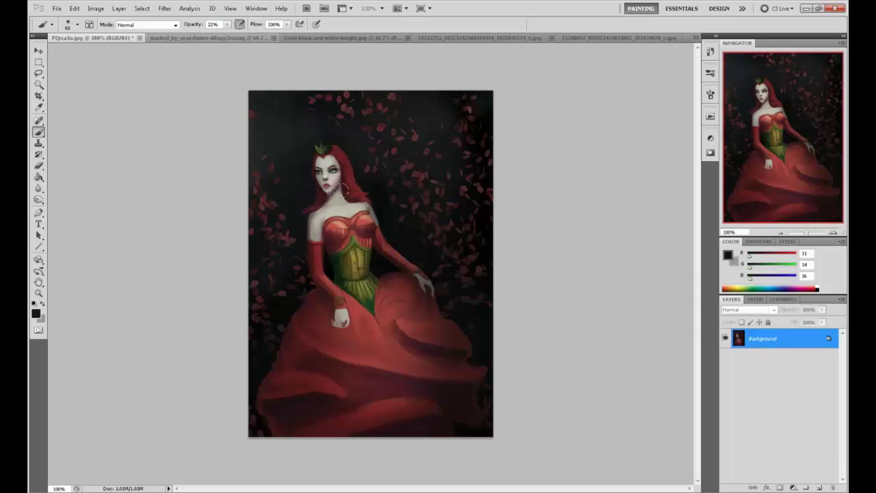
{"action": "mouse_move", "coordinate": [348, 196]}
{"action": "left_mouse_down"}
{"action": "mouse_move", "coordinate": [369, 207]}
{"action": "mouse_move", "coordinate": [316, 228]}
{"action": "left_mouse_up"}
{"action": "left_click", "coordinate": [331, 264], "text": "alt"}
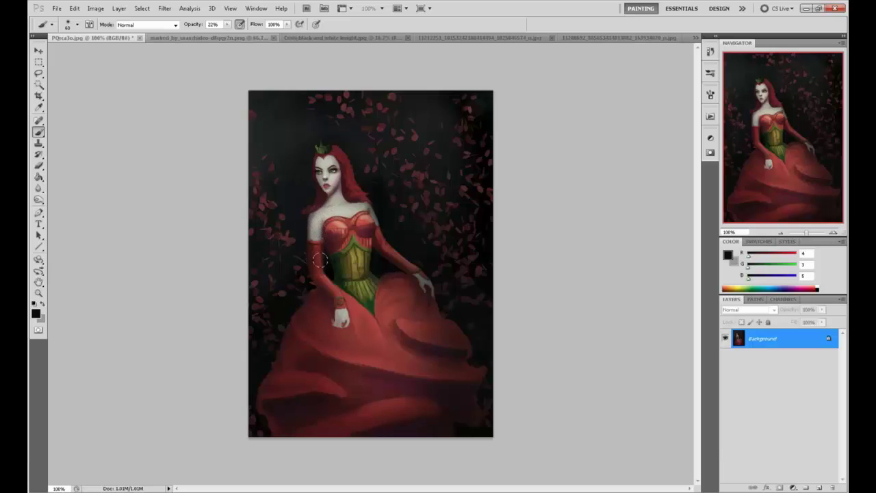
{"action": "left_click_drag", "start_coordinate": [376, 235], "coordinate": [378, 223]}
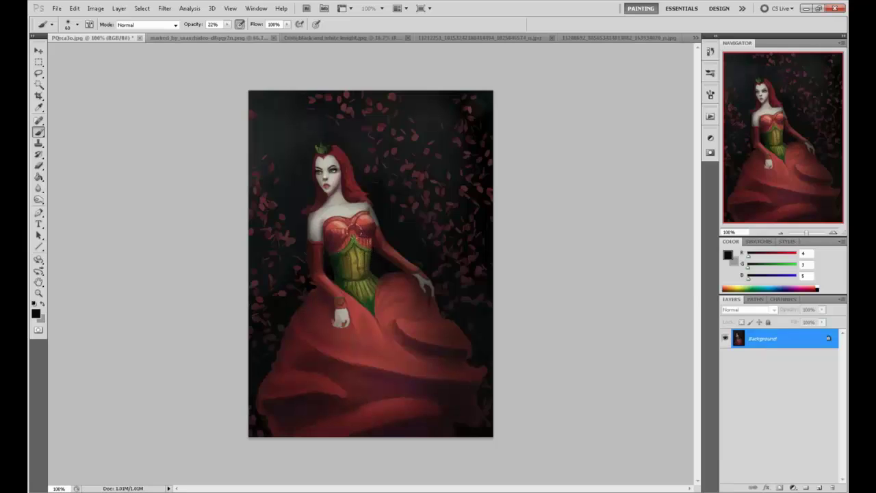
- Lasso the underside of the right bodice cup, shade it with sampled dark red at a higher brush opacity, and deselect
{"action": "key", "text": "l"}
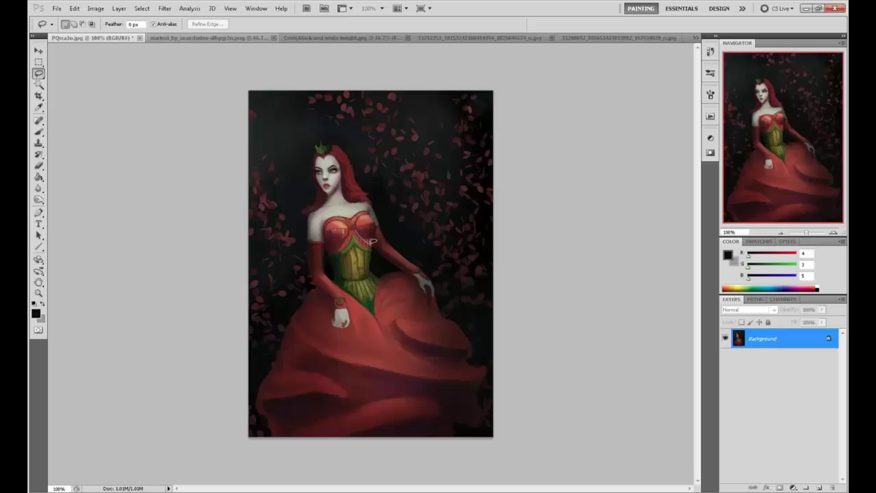
{"action": "mouse_move", "coordinate": [365, 236]}
{"action": "left_mouse_down"}
{"action": "mouse_move", "coordinate": [371, 231]}
{"action": "mouse_move", "coordinate": [359, 237]}
{"action": "left_mouse_up"}
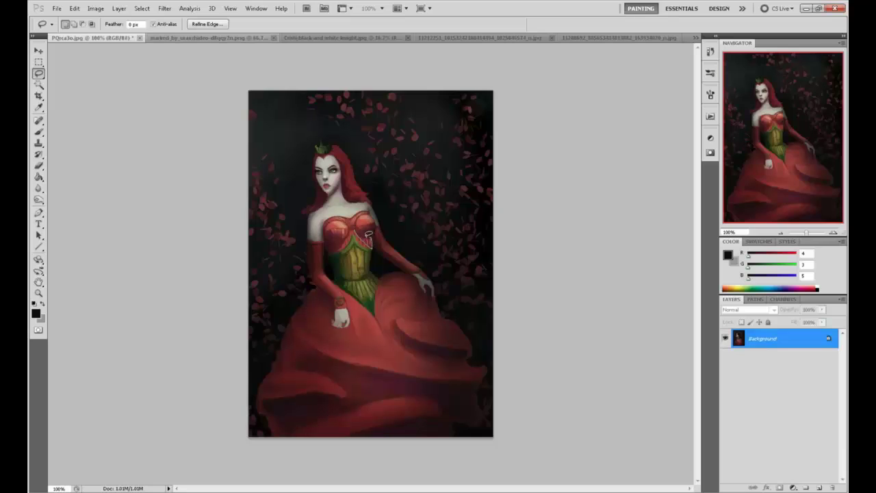
{"action": "key", "text": "b"}
{"action": "left_click", "coordinate": [341, 241], "text": "alt"}
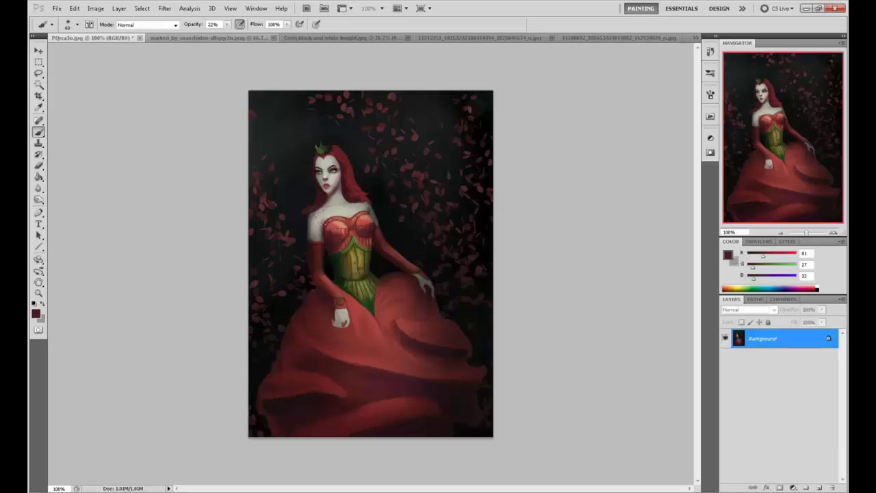
{"action": "left_click", "coordinate": [227, 25]}
{"action": "left_click_drag", "start_coordinate": [231, 36], "coordinate": [254, 36]}
{"action": "left_click_drag", "start_coordinate": [374, 228], "coordinate": [360, 232]}
{"action": "key", "text": "m"}
{"action": "right_click", "coordinate": [353, 249]}
{"action": "key", "text": "Escape"}
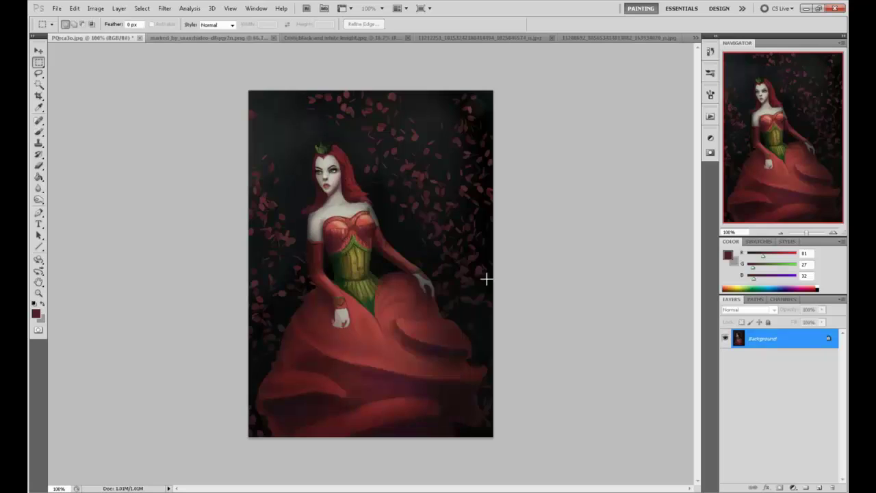
- Add a new layer above the Background and set its blending mode to Color
{"action": "left_click", "coordinate": [807, 487]}
{"action": "left_click", "coordinate": [743, 311]}
{"action": "left_click", "coordinate": [743, 290]}
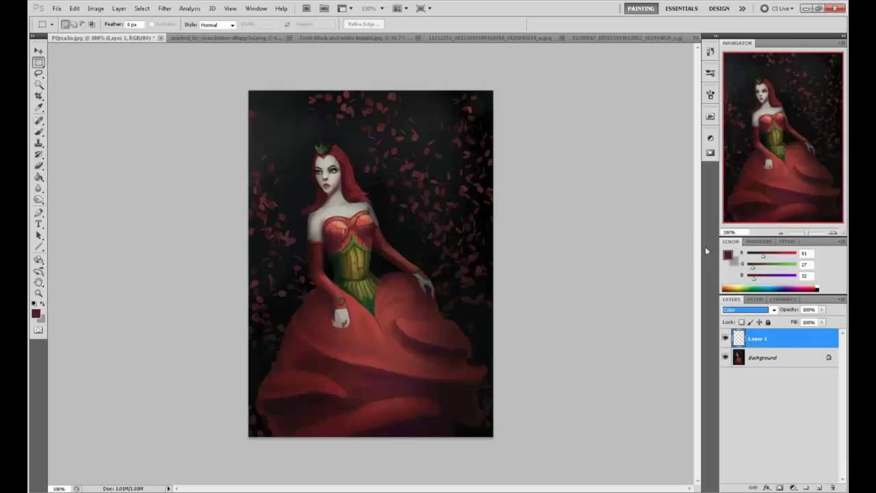
{"action": "left_click", "coordinate": [733, 312]}
{"action": "left_click", "coordinate": [739, 295]}
- Tint the green corset on the Color layer with muted red #7a2931 at 20% brush opacity
{"action": "left_click", "coordinate": [727, 255]}
{"action": "left_click_drag", "start_coordinate": [662, 285], "coordinate": [660, 277]}
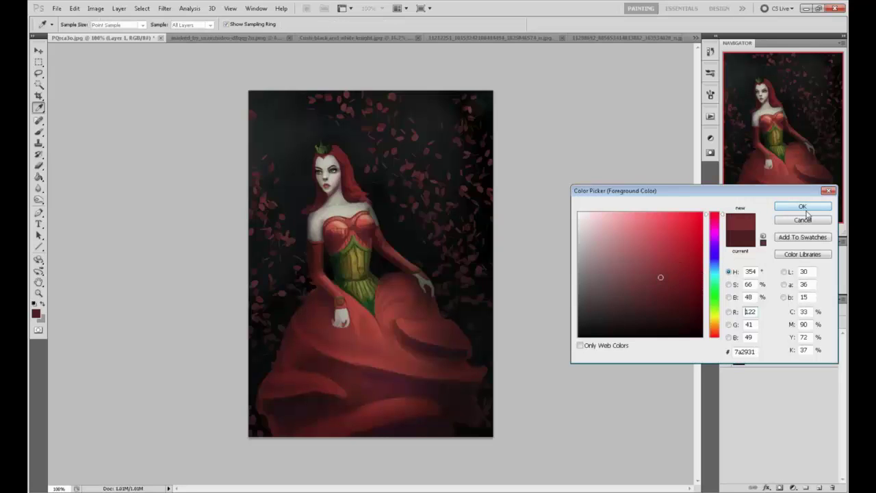
{"action": "left_click", "coordinate": [803, 210]}
{"action": "left_click", "coordinate": [803, 207]}
{"action": "key", "text": "b"}
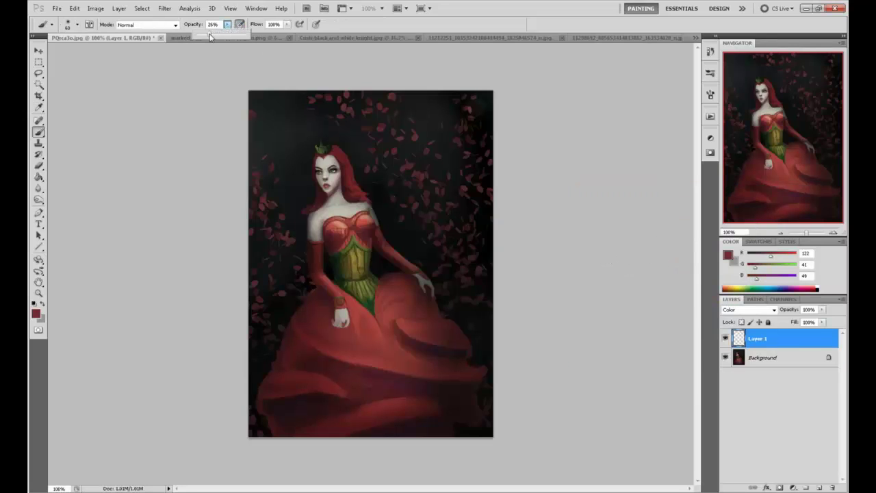
{"action": "key", "text": "2"}
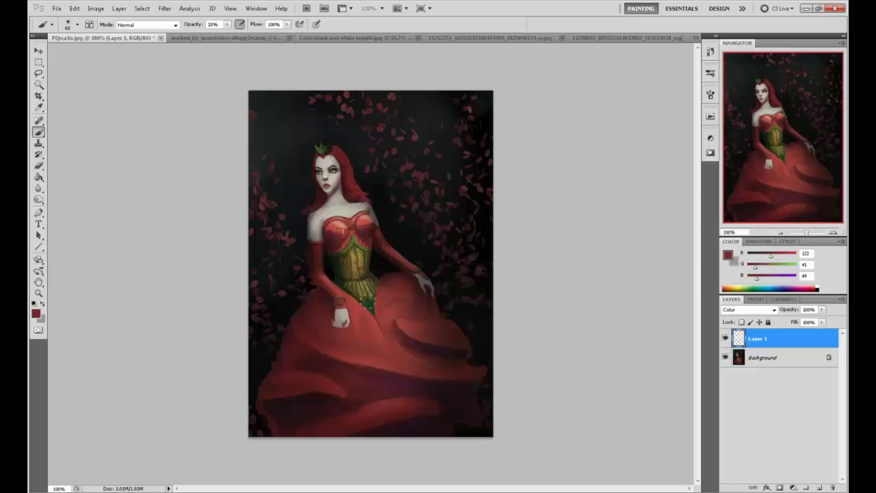
{"action": "mouse_move", "coordinate": [371, 238]}
{"action": "left_mouse_down"}
{"action": "mouse_move", "coordinate": [387, 251]}
{"action": "mouse_move", "coordinate": [374, 247]}
{"action": "mouse_move", "coordinate": [385, 283]}
{"action": "mouse_move", "coordinate": [342, 240]}
{"action": "left_mouse_up"}
- Adjust the brush size for small details and tint the green crown with the same muted red
{"action": "key", "text": "bracketleft"}
{"action": "key", "text": "bracketleft"}
{"action": "key", "text": "bracketleft"}
{"action": "key", "text": "bracketleft"}
{"action": "key", "text": "bracketleft"}
{"action": "key", "text": "bracketright"}
{"action": "key", "text": "bracketright"}
{"action": "key", "text": "bracketright"}
{"action": "key", "text": "bracketright"}
{"action": "key", "text": "bracketright"}
{"action": "key", "text": "bracketleft"}
{"action": "key", "text": "bracketleft"}
{"action": "key", "text": "bracketleft"}
{"action": "left_click_drag", "start_coordinate": [325, 145], "coordinate": [318, 148]}
{"action": "key", "text": "bracketright"}
- Choose the soft round 65 px eraser tip, set its opacity to 27%, and lighten the tint on the bodice and upper corset
{"action": "key", "text": "e"}
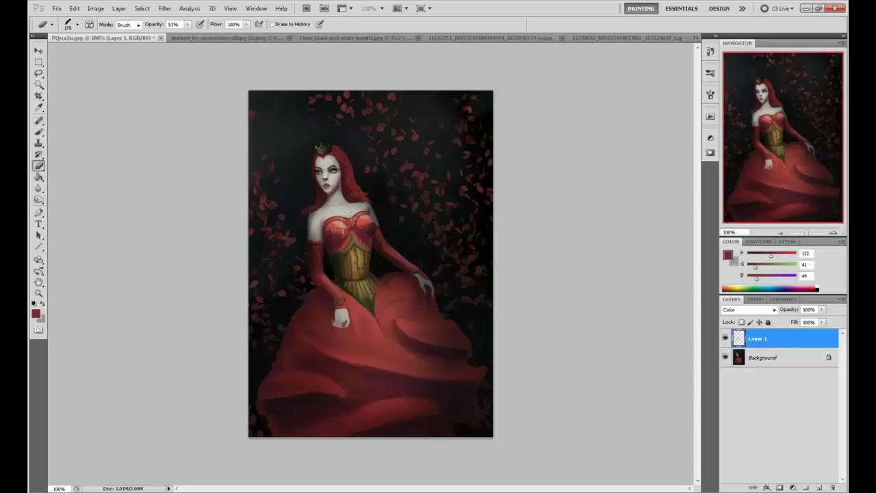
{"action": "right_click", "coordinate": [385, 106]}
{"action": "left_click", "coordinate": [439, 371]}
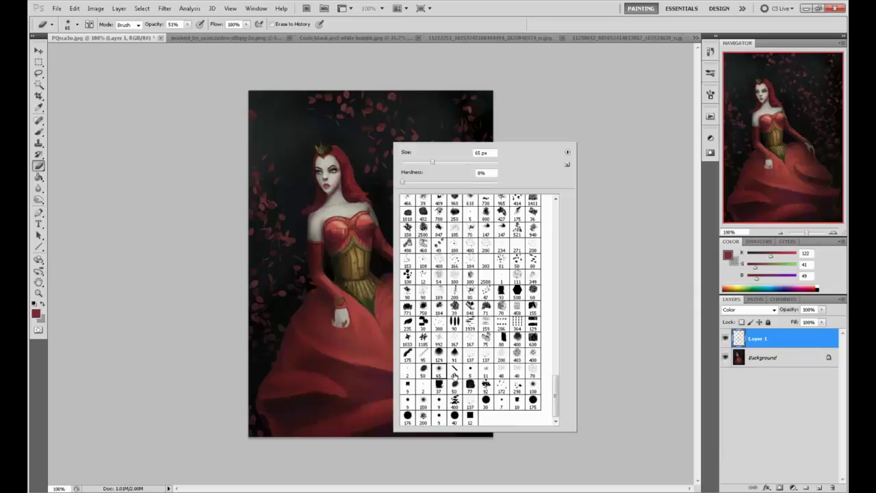
{"action": "left_click", "coordinate": [578, 338]}
{"action": "key", "text": "bracketright"}
{"action": "key", "text": "bracketright"}
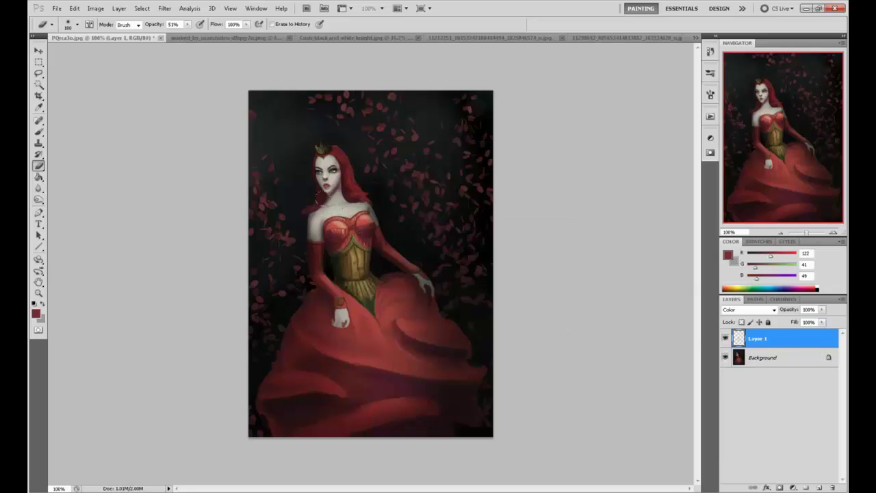
{"action": "left_click", "coordinate": [188, 24]}
{"action": "left_click_drag", "start_coordinate": [188, 34], "coordinate": [176, 35]}
{"action": "left_click", "coordinate": [340, 232]}
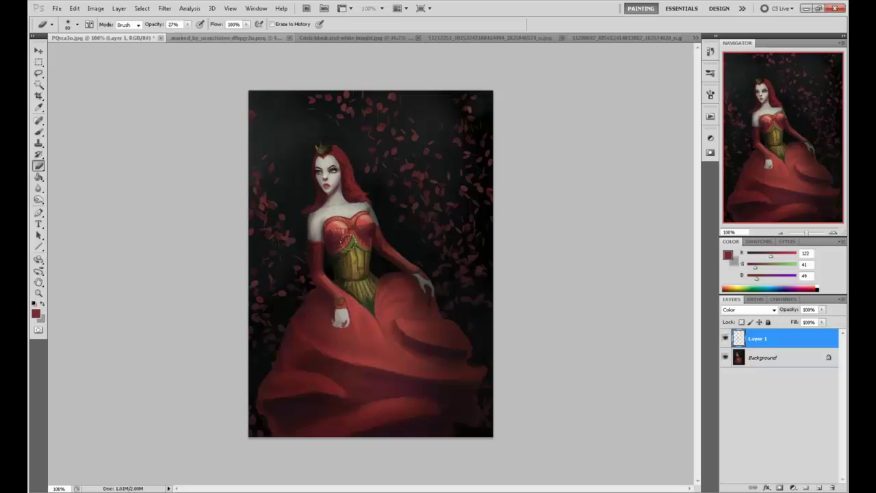
{"action": "left_click_drag", "start_coordinate": [346, 240], "coordinate": [352, 252]}
- Toggle the Color layer's visibility to compare the painting with and without the tint
{"action": "left_click", "coordinate": [726, 339]}
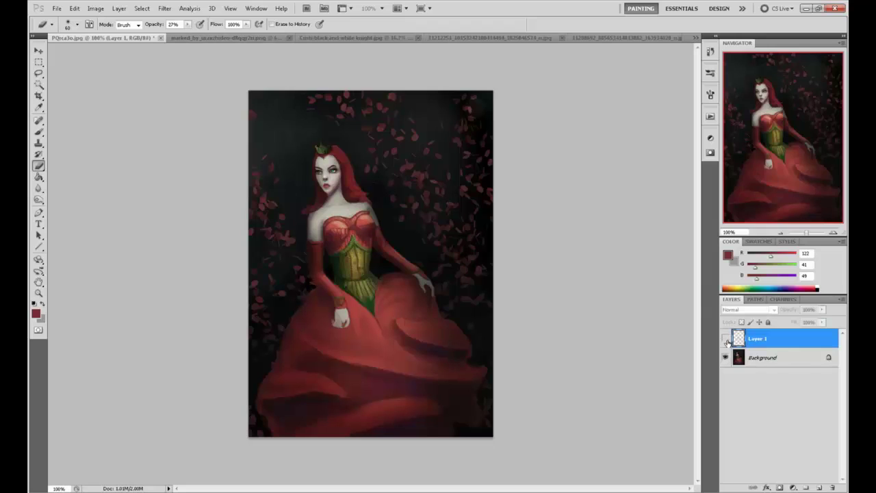
{"action": "left_click", "coordinate": [725, 339]}
{"action": "left_click", "coordinate": [726, 339]}
{"action": "left_click", "coordinate": [726, 339]}
{"action": "left_click", "coordinate": [726, 339]}
{"action": "left_click", "coordinate": [726, 339]}
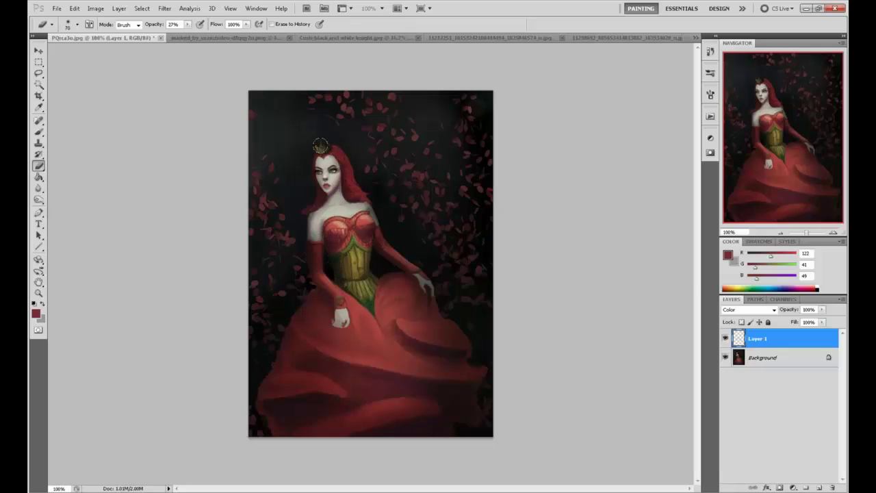
- Erase the crown's tint at 54% eraser opacity and merge the Color layer down into the Background
{"action": "left_click", "coordinate": [188, 25]}
{"action": "left_click_drag", "start_coordinate": [187, 32], "coordinate": [203, 32]}
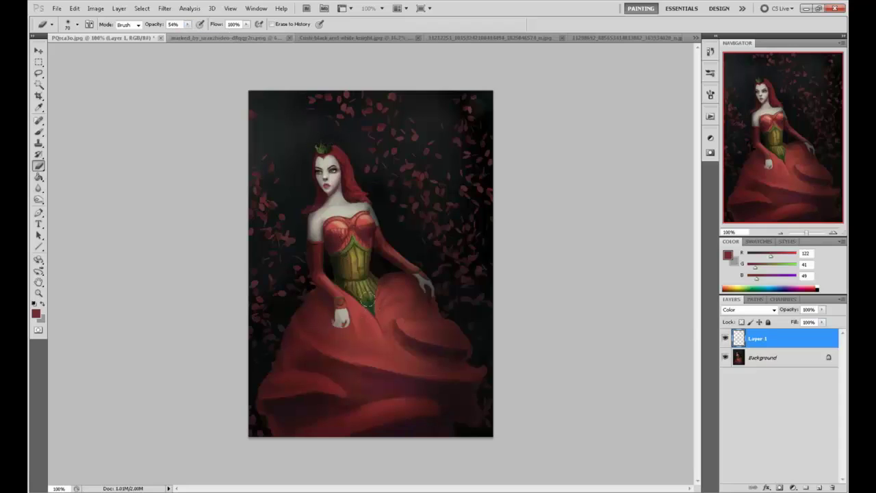
{"action": "right_click", "coordinate": [808, 343]}
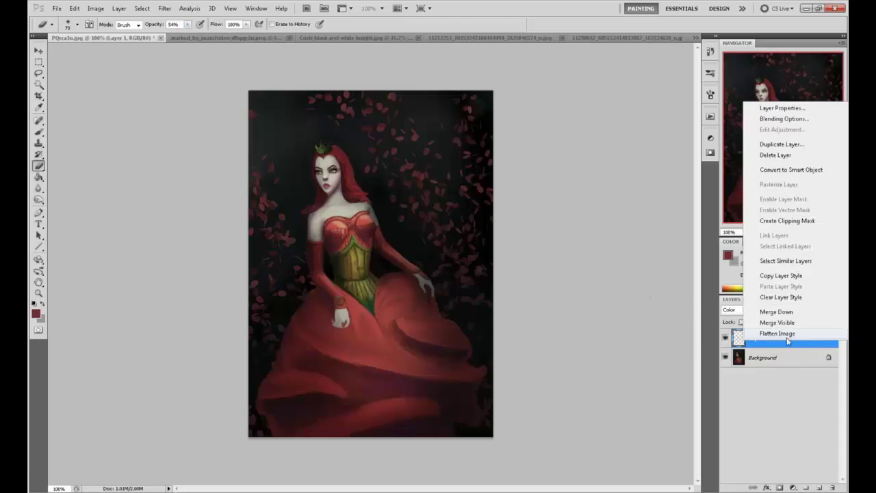
{"action": "left_click", "coordinate": [780, 345]}
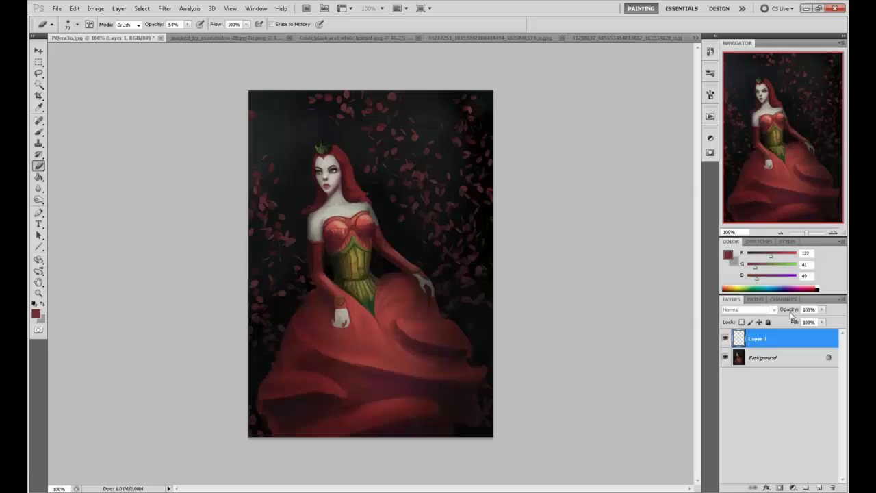
- Compare the original image snapshot with the latest Merge Down state in the document history, ending on the latest state
{"action": "left_click", "coordinate": [710, 52]}
{"action": "left_click_drag", "start_coordinate": [697, 295], "coordinate": [695, 69]}
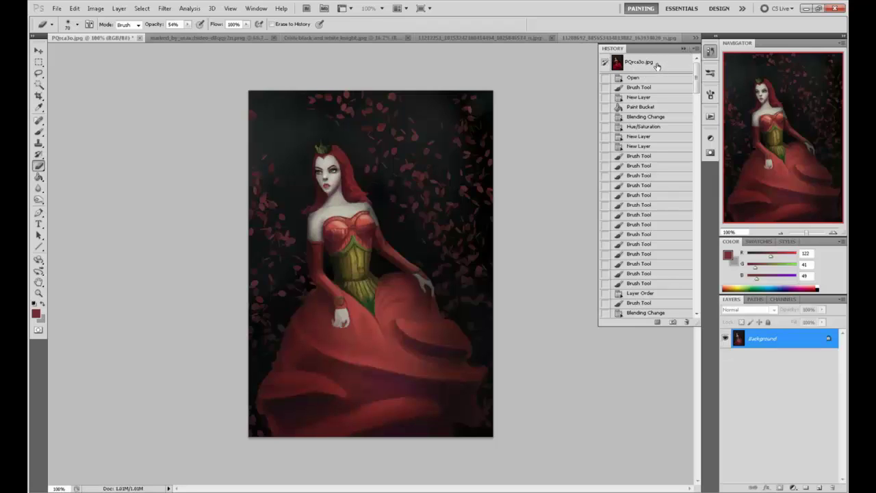
{"action": "left_click", "coordinate": [657, 65]}
{"action": "left_click_drag", "start_coordinate": [696, 68], "coordinate": [695, 291]}
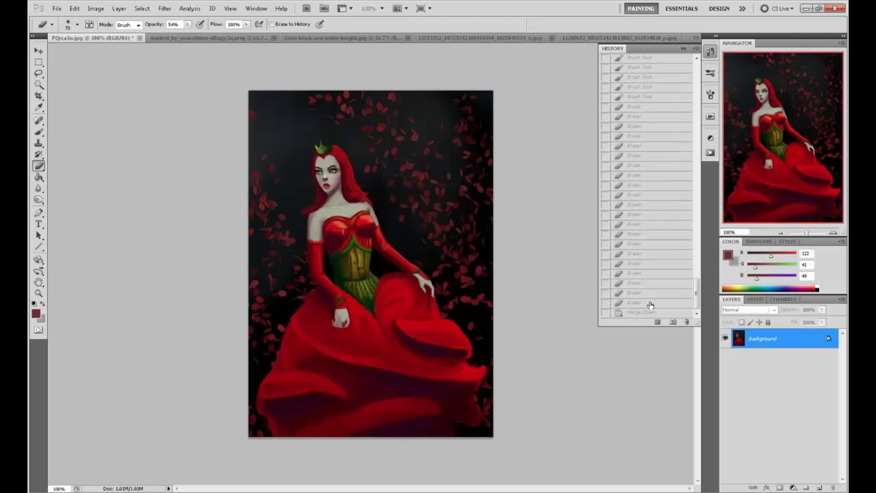
{"action": "left_click", "coordinate": [639, 312]}
{"action": "left_click", "coordinate": [640, 313]}
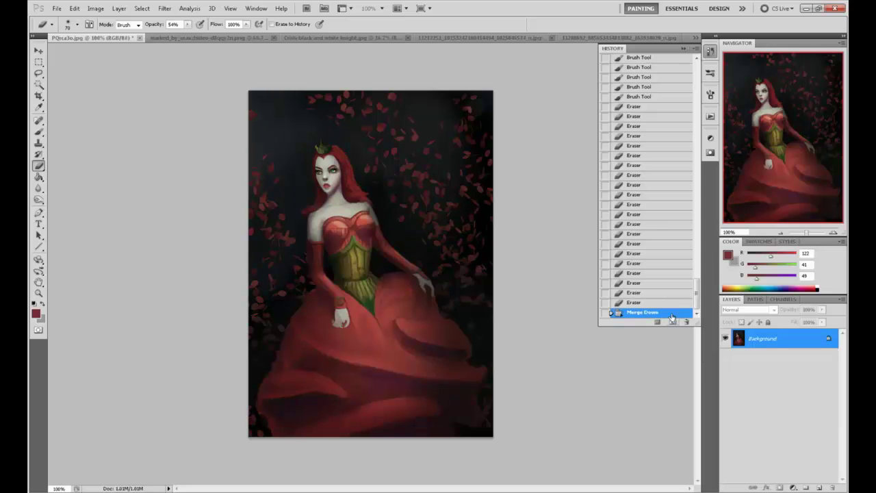
{"action": "left_click", "coordinate": [682, 50]}
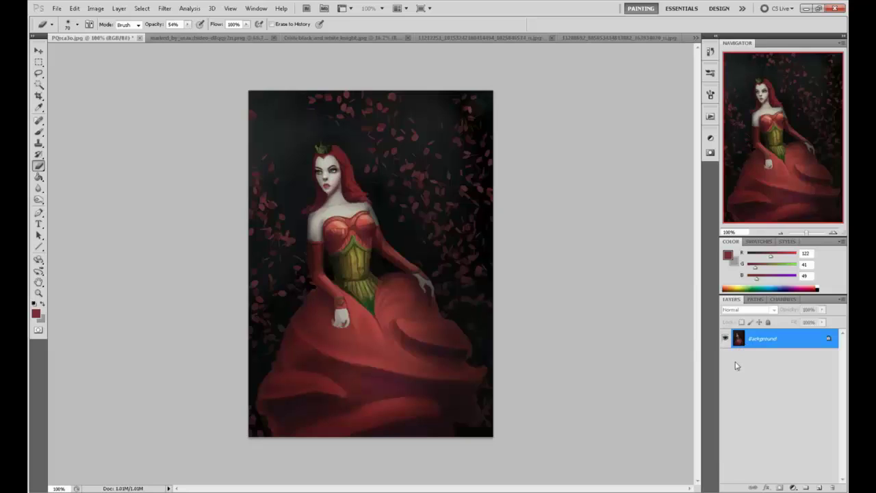
- Tint the skirt bright red (RGB 232, 58, 74) at 20% opacity on a new Color-mode layer and merge it into the Background
{"action": "left_click", "coordinate": [817, 487]}
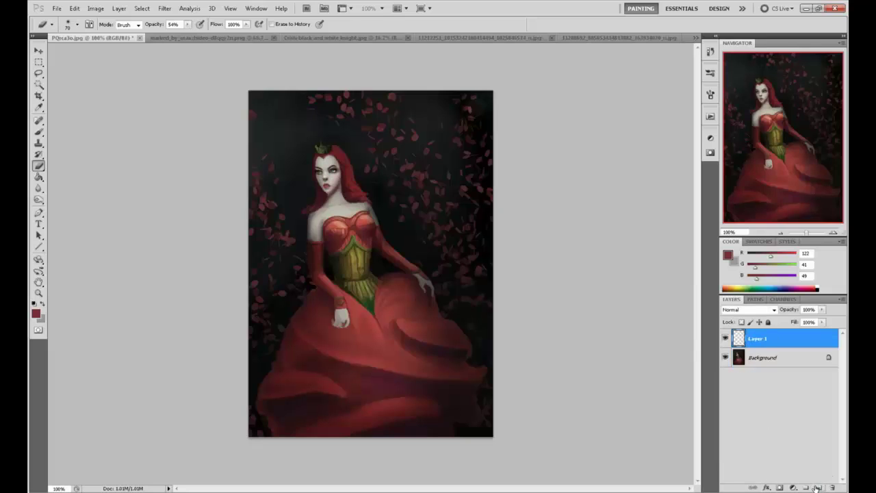
{"action": "left_click", "coordinate": [750, 309]}
{"action": "left_click", "coordinate": [740, 290]}
{"action": "left_click", "coordinate": [728, 255]}
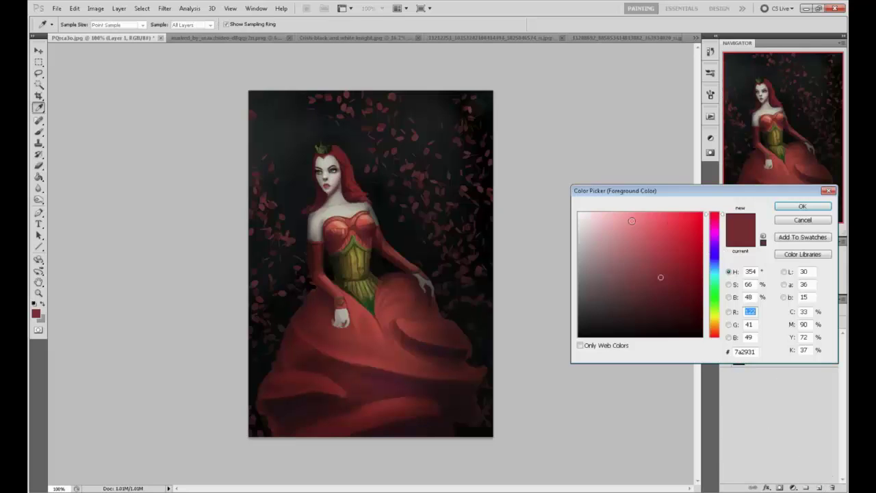
{"action": "left_click_drag", "start_coordinate": [661, 236], "coordinate": [671, 223]}
{"action": "left_click", "coordinate": [801, 206]}
{"action": "key", "text": "b"}
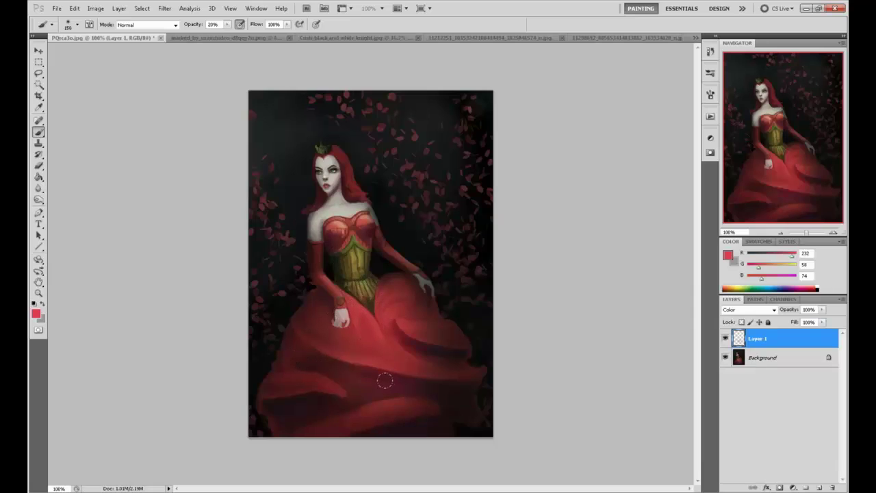
{"action": "right_click", "coordinate": [784, 333]}
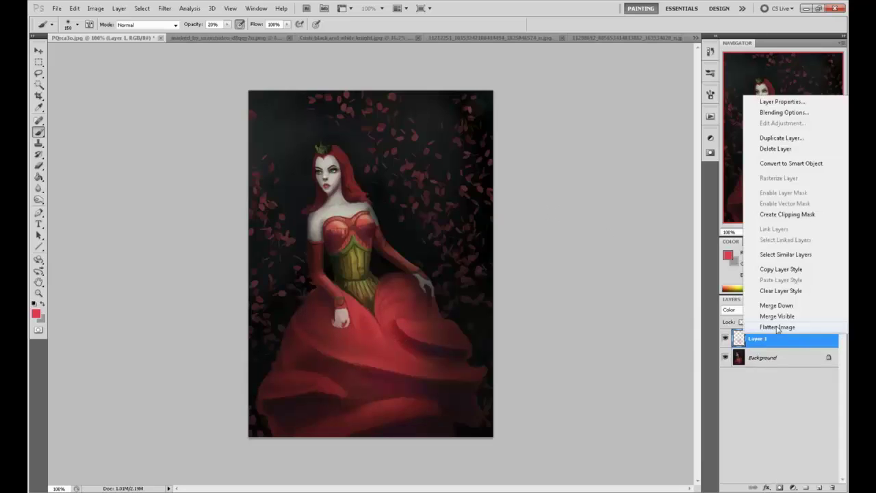
{"action": "left_click", "coordinate": [767, 329]}
- Dodge the dress's midtones at 12% exposure and undo the last stroke
{"action": "left_click_drag", "start_coordinate": [39, 199], "coordinate": [69, 199]}
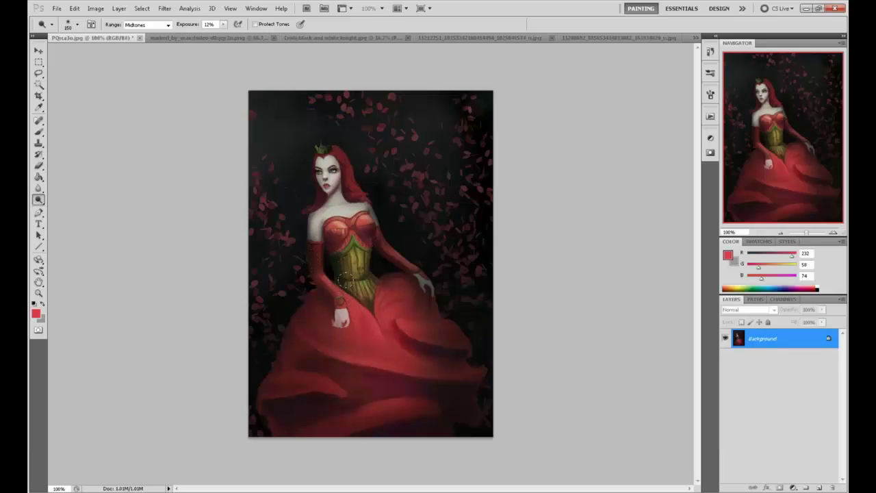
{"action": "key", "text": "bracketright"}
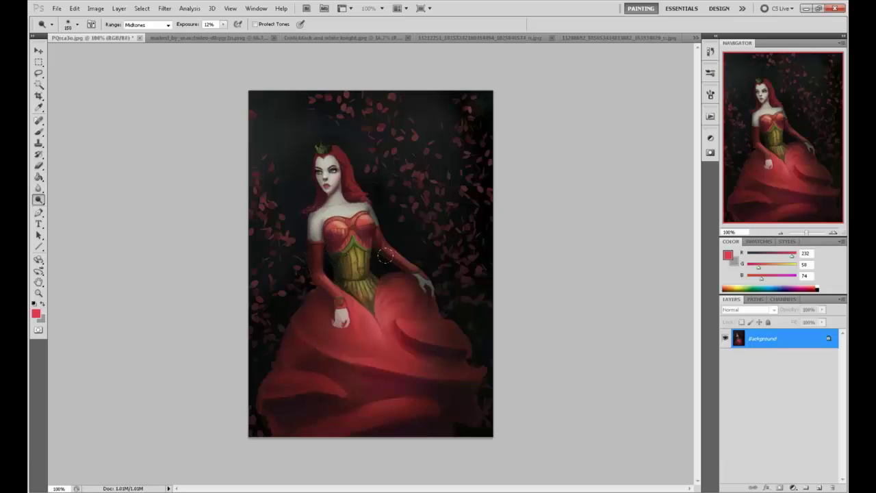
{"action": "key", "text": "ctrl+z"}
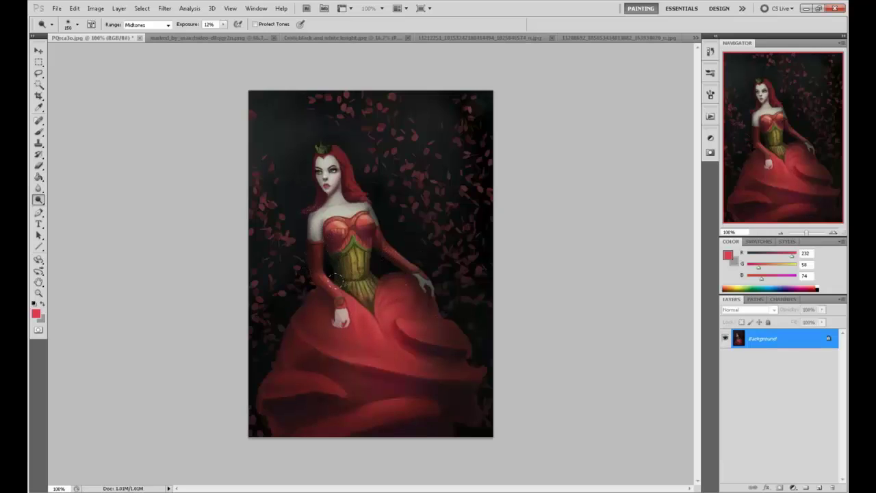
- Darken the lower skirt and the painting's outer edges with near-black sampled from the background, using a large brush at 20% opacity
{"action": "key", "text": "b"}
{"action": "left_click", "coordinate": [479, 335], "text": "alt"}
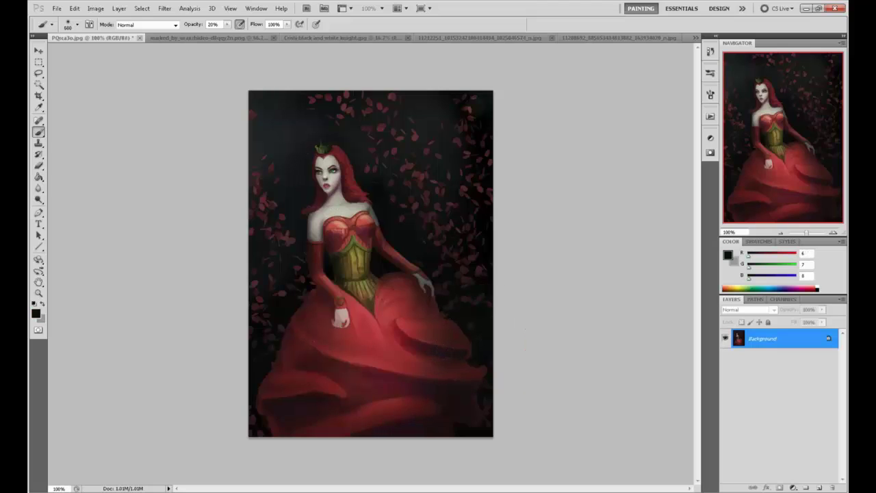
{"action": "left_click", "coordinate": [487, 323], "text": "alt"}
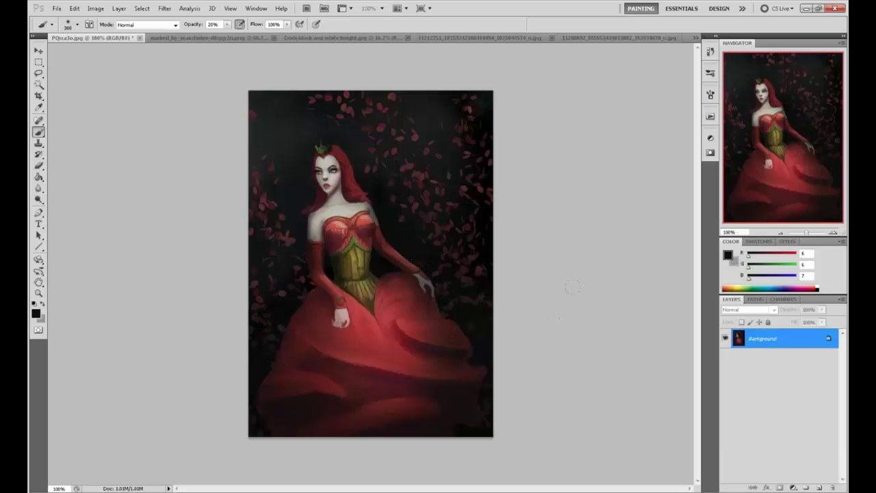
- Convert the locked Background into a regular layer and shift the painting slightly to the right
{"action": "double_click", "coordinate": [801, 339]}
{"action": "left_click", "coordinate": [515, 163]}
{"action": "key", "text": "v"}
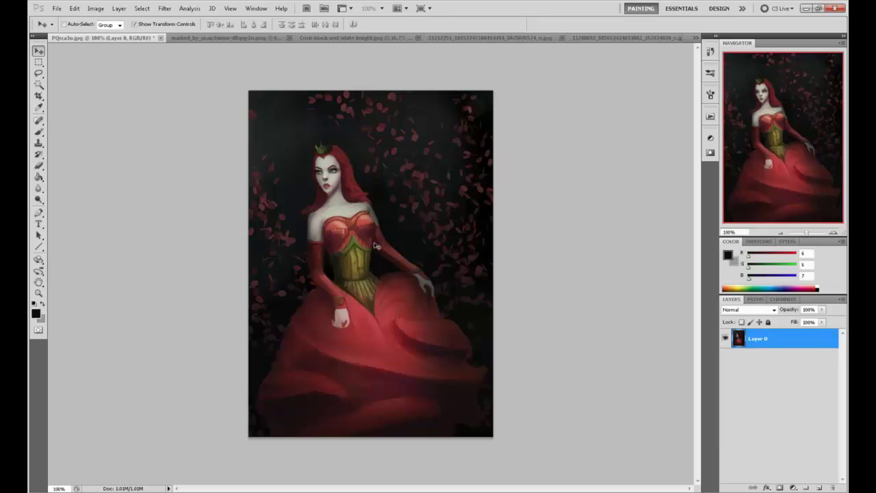
{"action": "left_click_drag", "start_coordinate": [371, 245], "coordinate": [381, 244]}
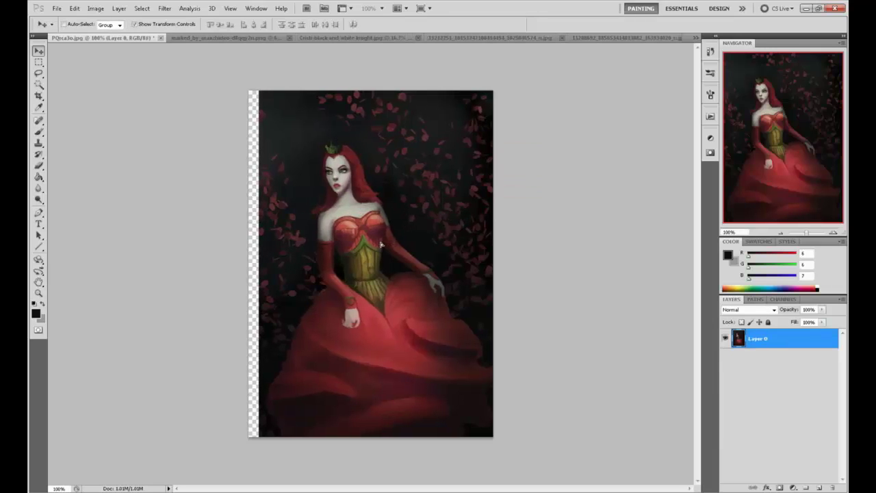
- Add a new layer beneath Layer 0 and fill it with the dark background tone sampled from the painting (RGB 16, 19, 22)
{"action": "left_click", "coordinate": [820, 488]}
{"action": "left_click_drag", "start_coordinate": [787, 391], "coordinate": [784, 392]}
{"action": "key", "text": "g"}
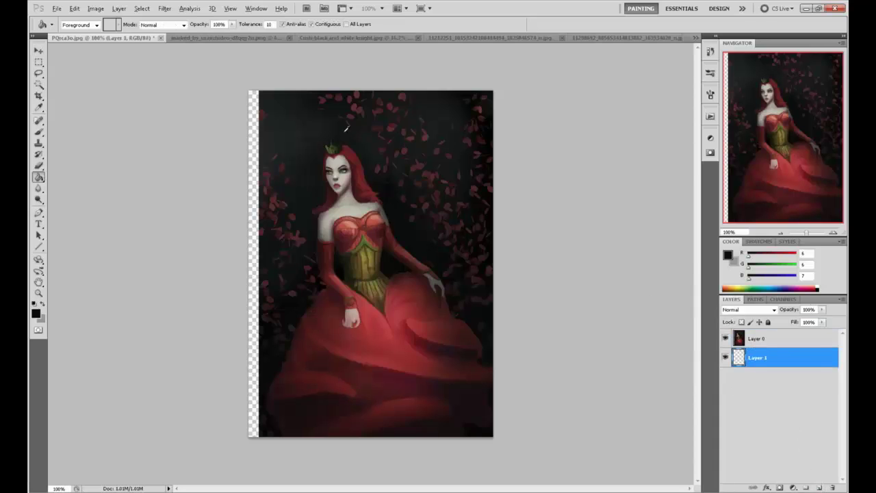
{"action": "left_click", "coordinate": [302, 148], "text": "alt"}
{"action": "left_click", "coordinate": [280, 196]}
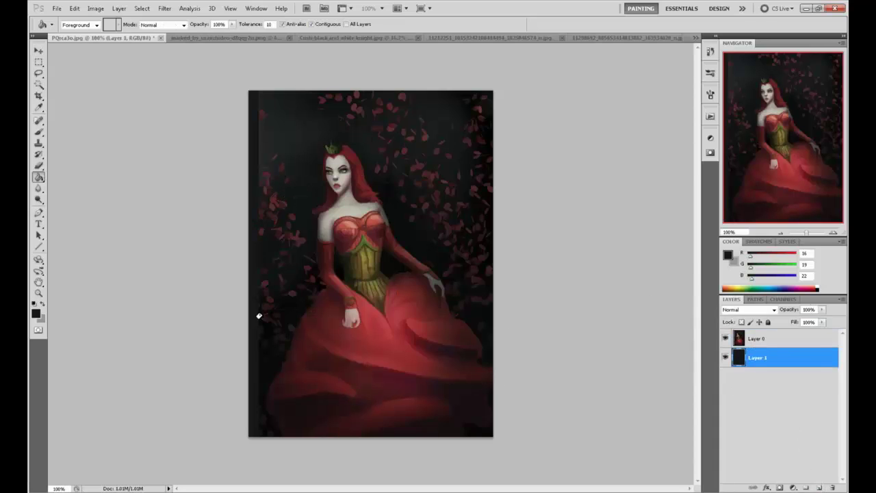
- Paint the exposed left strip on Layer 1 with sampled dark background tones at 100% opacity to blend it with the painting
{"action": "key", "text": "b"}
{"action": "left_click", "coordinate": [274, 370], "text": "alt"}
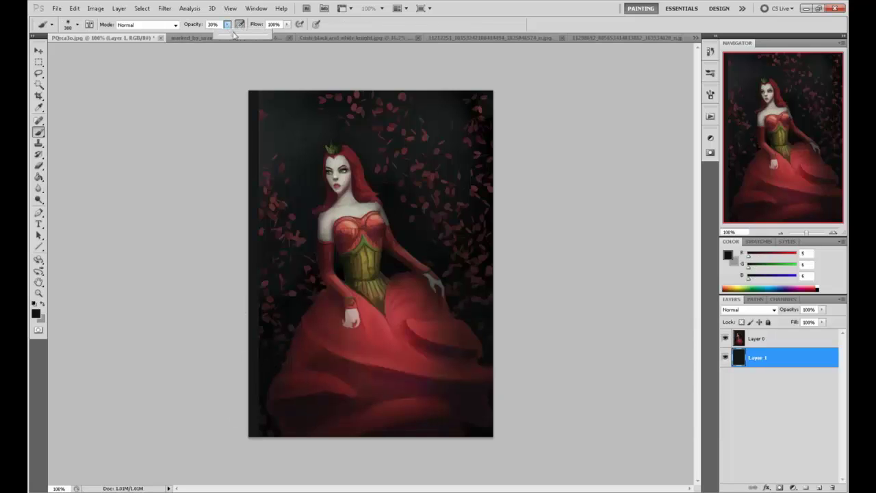
{"action": "left_click_drag", "start_coordinate": [234, 35], "coordinate": [279, 35]}
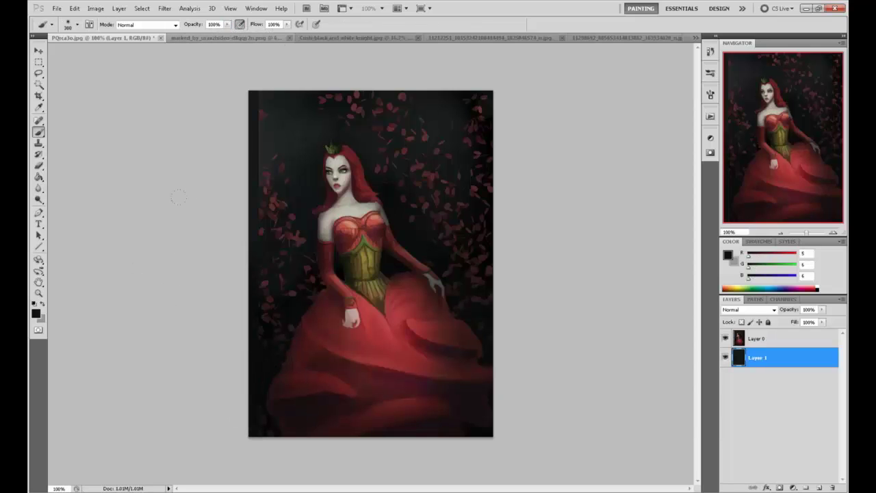
{"action": "left_click", "coordinate": [271, 136], "text": "alt"}
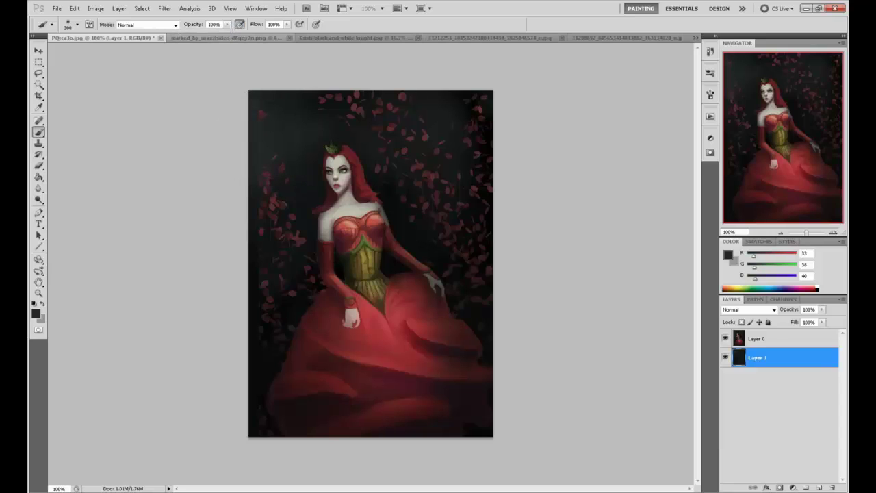
{"action": "left_click", "coordinate": [268, 97], "text": "alt"}
- Rotate Layer 0 about 2.35° clockwise and shift the painting slightly to the right
{"action": "key", "text": "v"}
{"action": "key", "text": "alt+bracketright"}
{"action": "key", "text": "ctrl+t"}
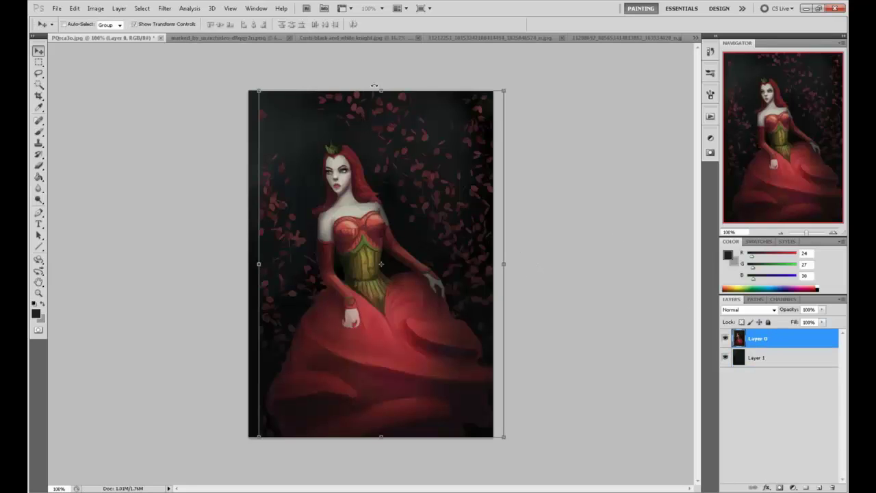
{"action": "left_click_drag", "start_coordinate": [376, 83], "coordinate": [384, 84]}
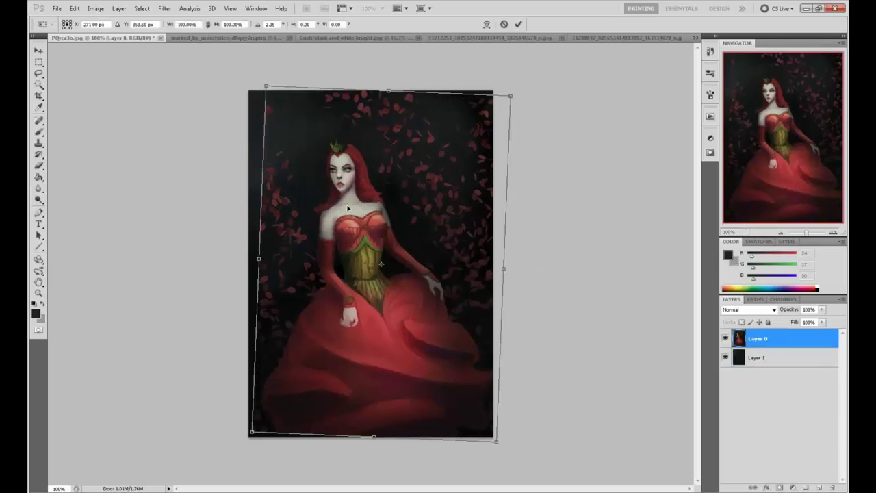
{"action": "left_click_drag", "start_coordinate": [351, 209], "coordinate": [355, 206]}
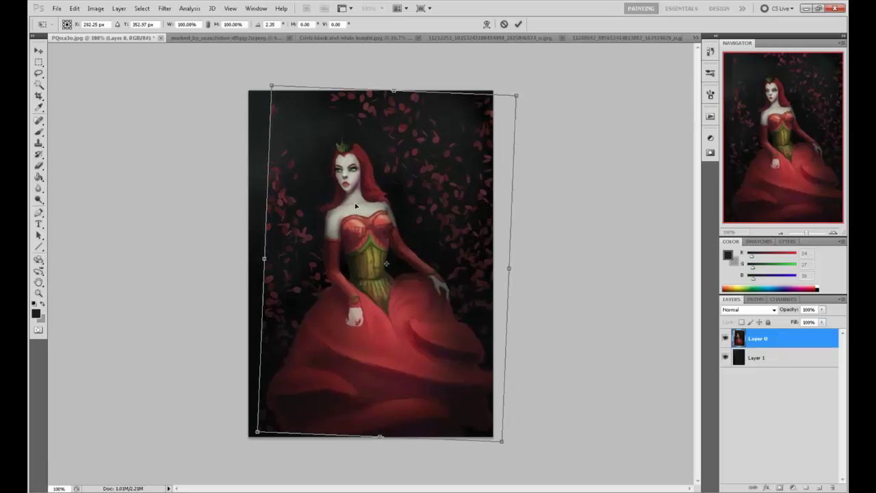
{"action": "left_click", "coordinate": [519, 24]}
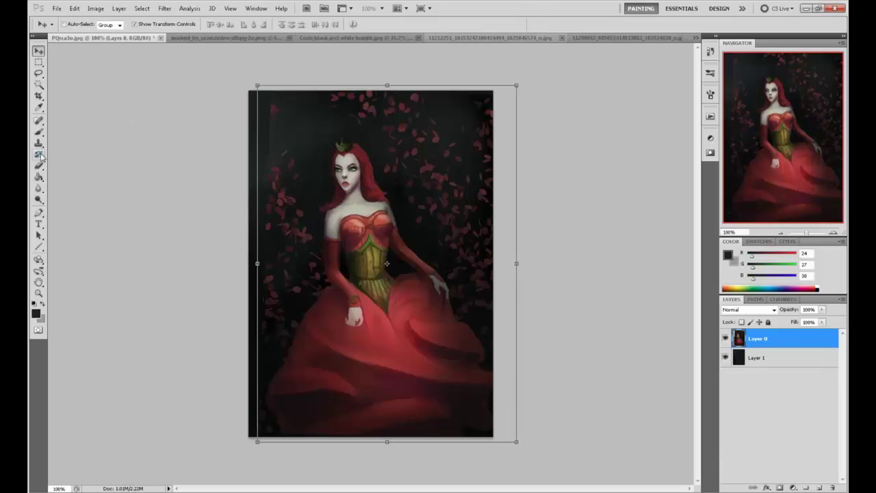
- Clone scattered petals over the bare left edge and upper-left background, and erase the dark blotch beside them
{"action": "left_click_drag", "start_coordinate": [38, 142], "coordinate": [98, 139]}
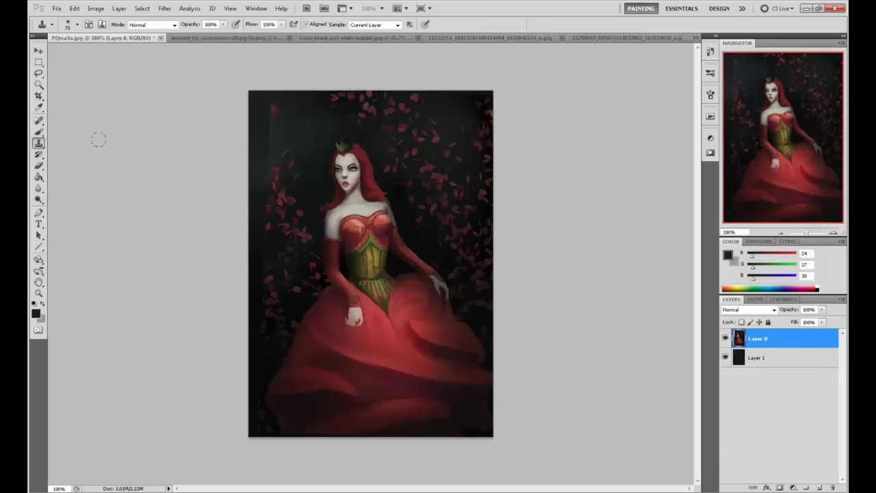
{"action": "left_click", "coordinate": [458, 167], "text": "alt"}
{"action": "mouse_move", "coordinate": [265, 138]}
{"action": "left_mouse_down"}
{"action": "mouse_move", "coordinate": [247, 203]}
{"action": "mouse_move", "coordinate": [260, 96]}
{"action": "left_mouse_up"}
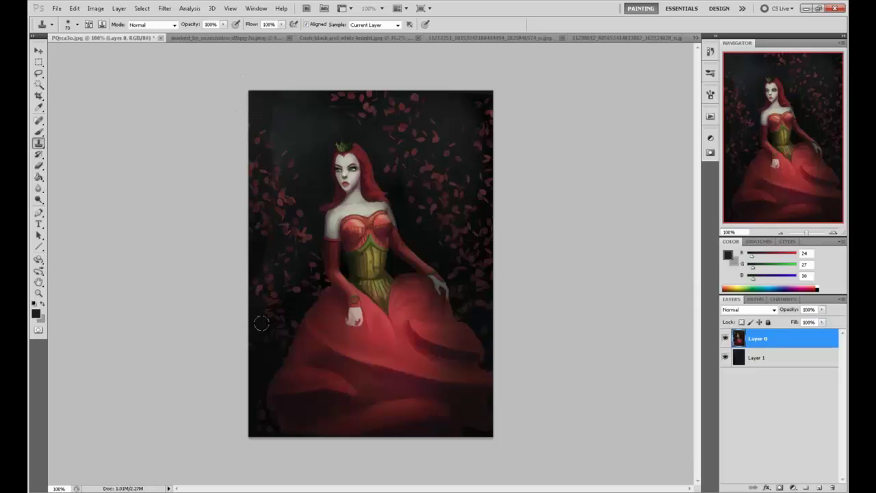
{"action": "left_click", "coordinate": [290, 199], "text": "alt"}
{"action": "mouse_move", "coordinate": [303, 89]}
{"action": "left_mouse_down"}
{"action": "mouse_move", "coordinate": [282, 116]}
{"action": "mouse_move", "coordinate": [294, 97]}
{"action": "mouse_move", "coordinate": [301, 116]}
{"action": "left_mouse_up"}
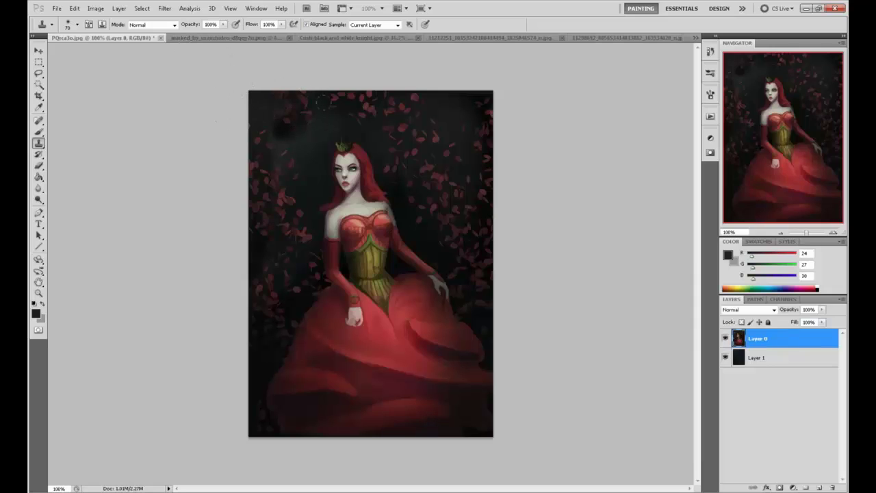
{"action": "key", "text": "e"}
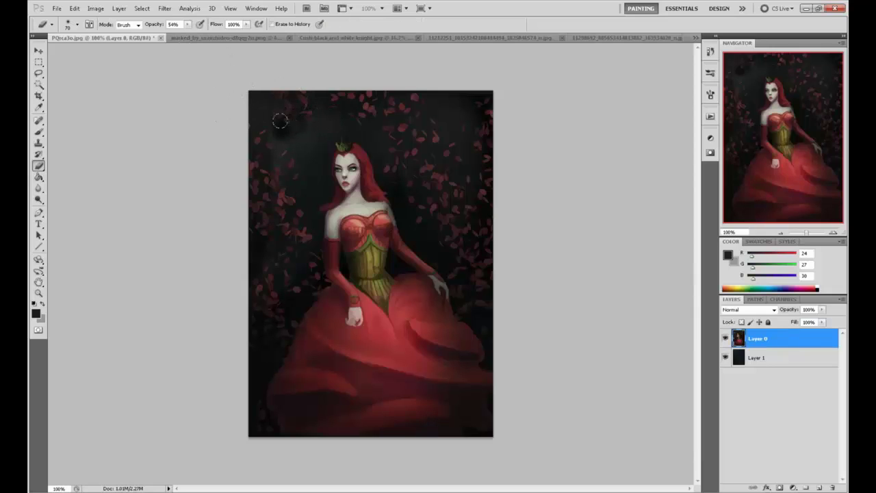
{"action": "left_click_drag", "start_coordinate": [280, 121], "coordinate": [275, 121]}
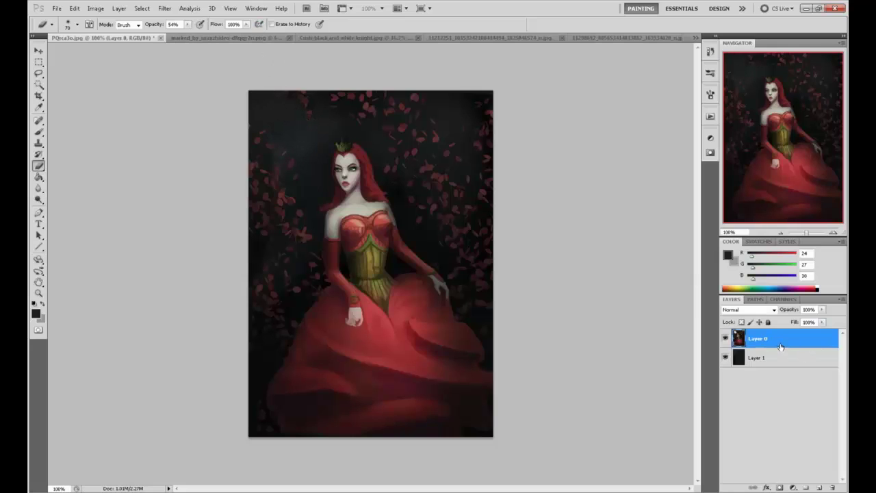
- Move Layer 0 slightly down and to the left to reframe the woman on the canvas
{"action": "key", "text": "v"}
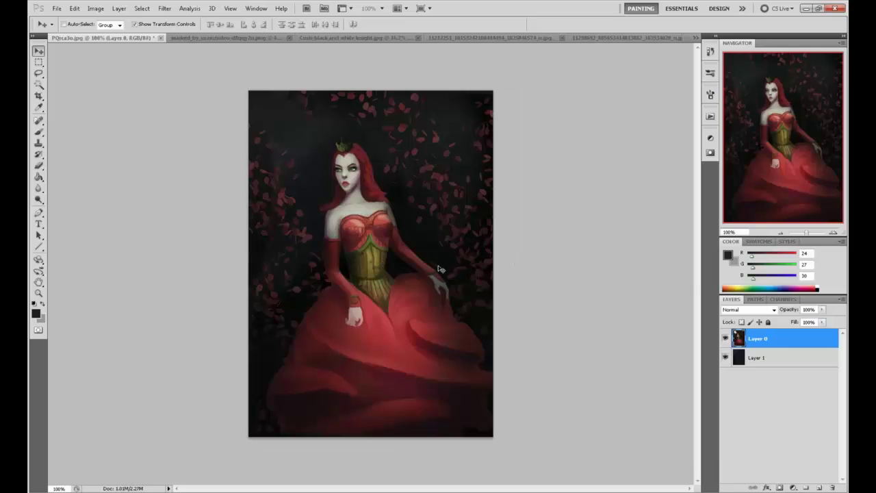
{"action": "left_click_drag", "start_coordinate": [435, 267], "coordinate": [436, 270]}
{"action": "key", "text": "Up"}
{"action": "key", "text": "Up"}
{"action": "key", "text": "Left"}
{"action": "key", "text": "Left"}
{"action": "key", "text": "Left"}
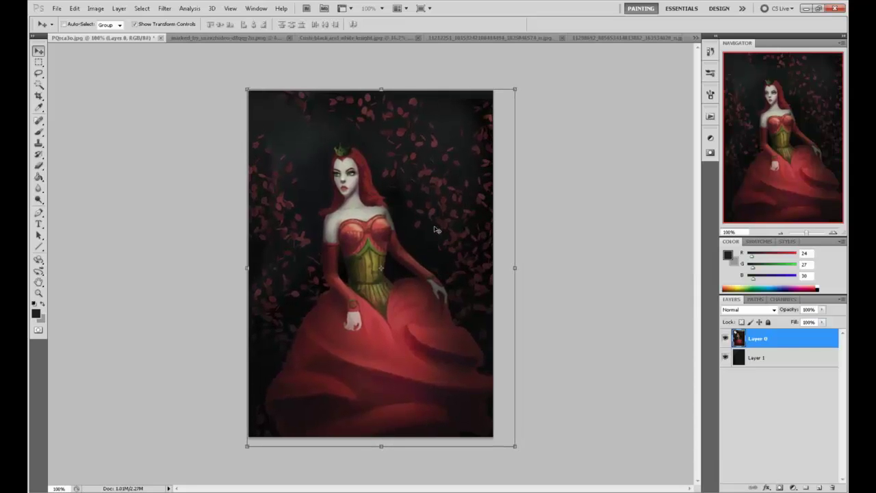
{"action": "key", "text": "Up"}
{"action": "key", "text": "Up"}
{"action": "key", "text": "Left"}
{"action": "key", "text": "Left"}
{"action": "key", "text": "Down"}
{"action": "key", "text": "Down"}
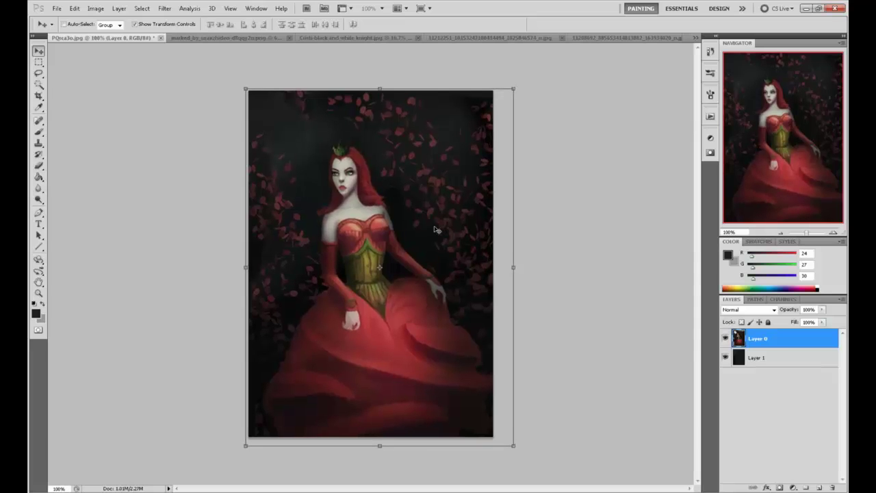
{"action": "key", "text": "Left"}
{"action": "key", "text": "Right"}
{"action": "key", "text": "Right"}
{"action": "key", "text": "Right"}
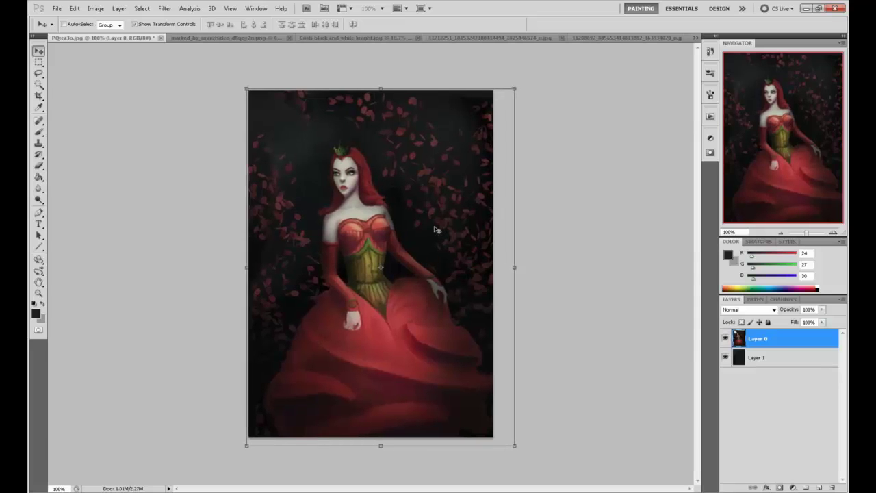
- Crop the image to the canvas bounds and flatten all layers
{"action": "key", "text": "c"}
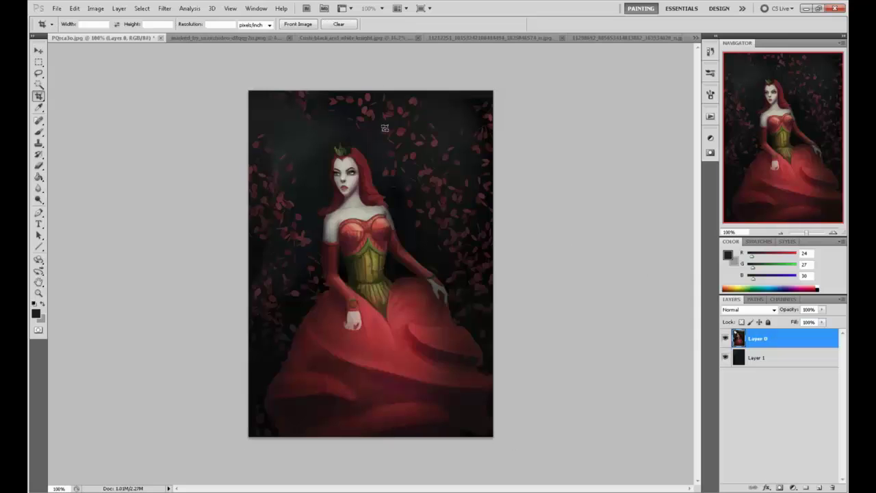
{"action": "left_click_drag", "start_coordinate": [241, 82], "coordinate": [605, 438]}
{"action": "key", "text": "Return"}
{"action": "right_click", "coordinate": [746, 340]}
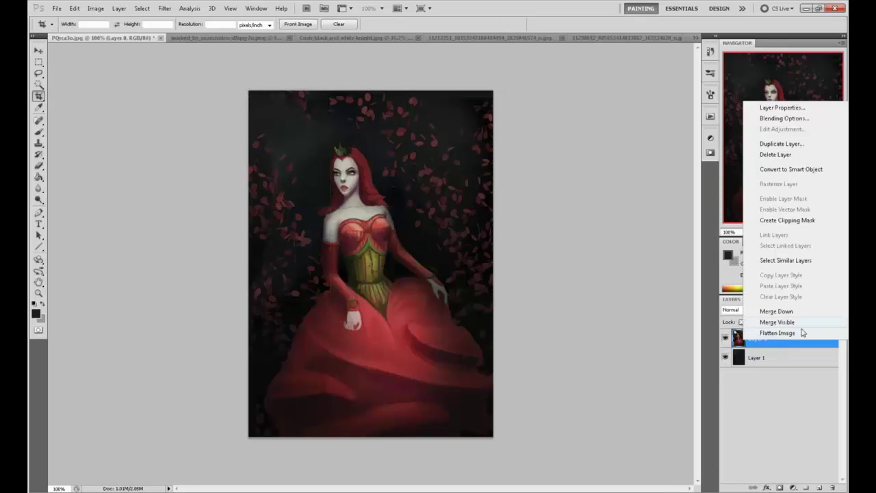
{"action": "left_click", "coordinate": [779, 333]}
- Open the painting in Liquify and shrink the woman's face slightly using the Pucker tool at brush size 76
{"action": "left_click", "coordinate": [164, 8]}
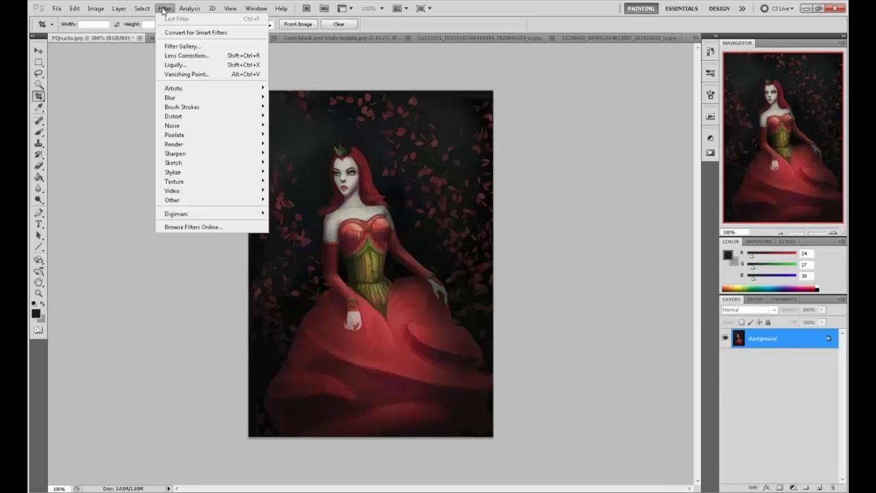
{"action": "left_click", "coordinate": [195, 65]}
{"action": "key", "text": "z"}
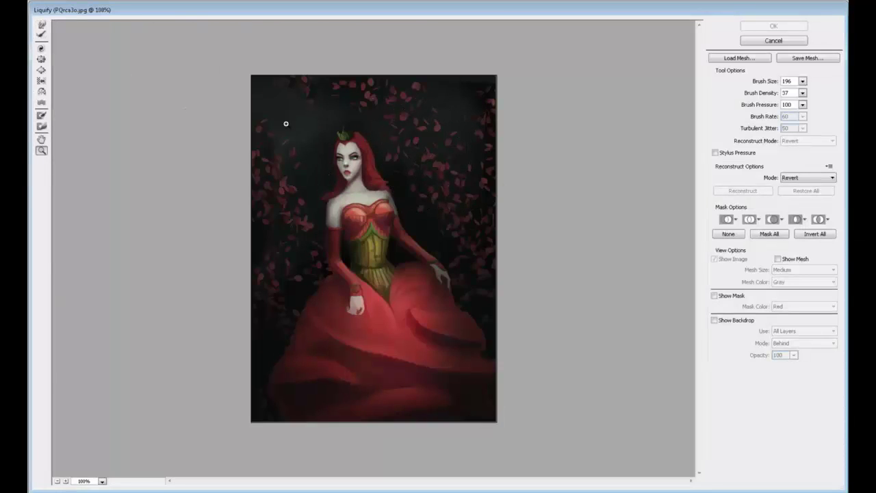
{"action": "left_click_drag", "start_coordinate": [284, 121], "coordinate": [425, 243]}
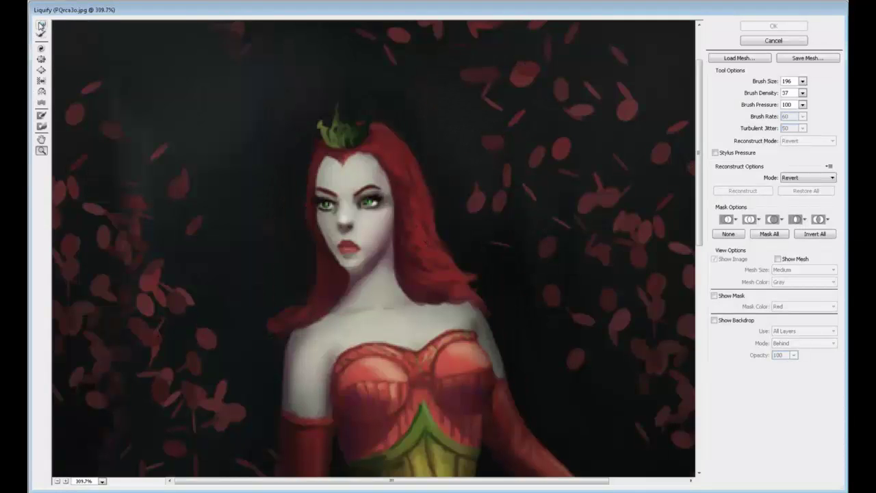
{"action": "left_click", "coordinate": [41, 24]}
{"action": "left_click", "coordinate": [802, 81]}
{"action": "left_click_drag", "start_coordinate": [759, 95], "coordinate": [756, 94]}
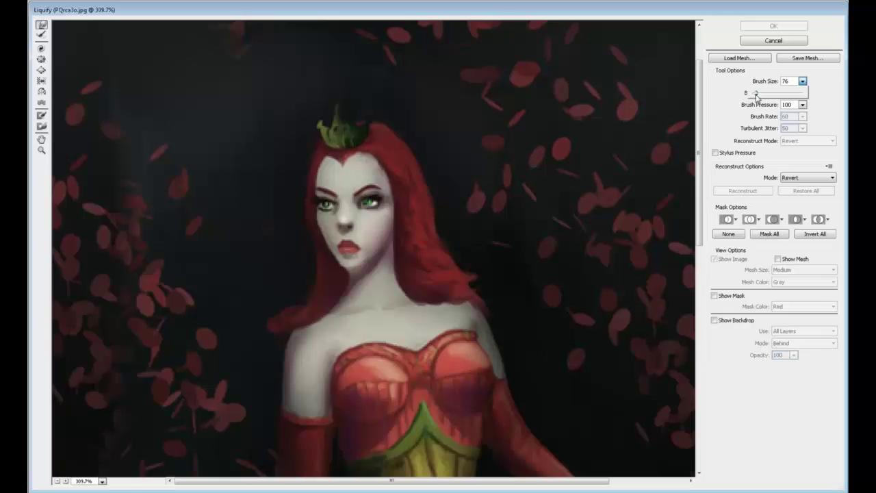
{"action": "left_click", "coordinate": [308, 178]}
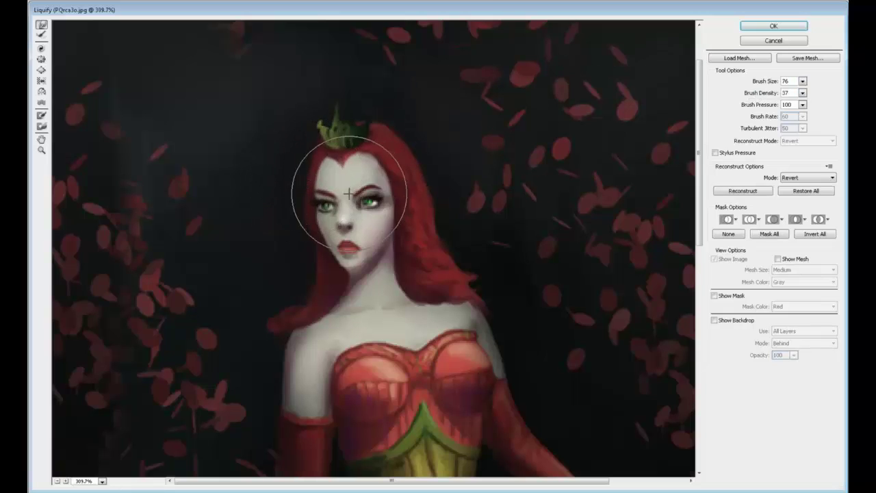
{"action": "left_click", "coordinate": [41, 59]}
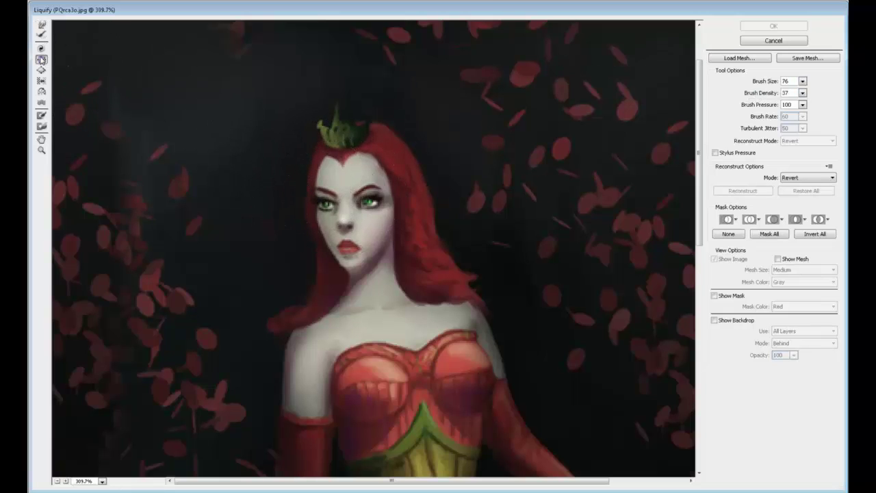
{"action": "left_click", "coordinate": [348, 189]}
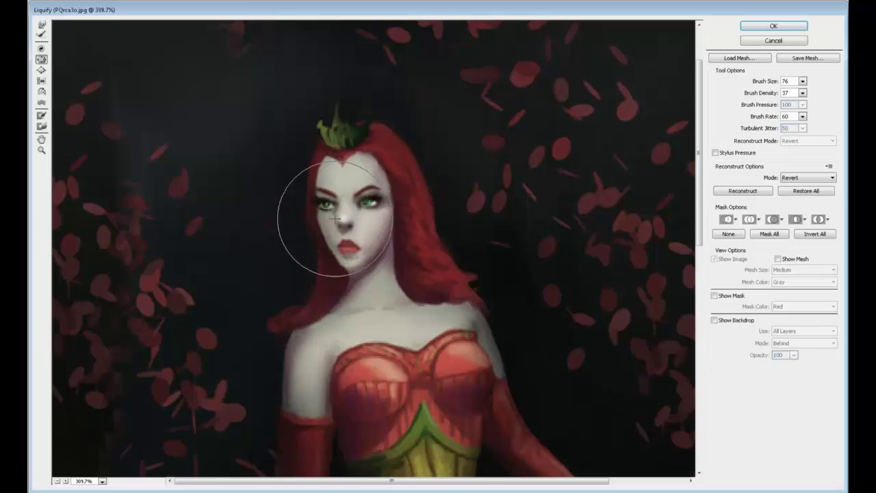
- Reshape the woman's mouth with the Forward Warp tool at brush size 20
{"action": "left_click", "coordinate": [41, 25]}
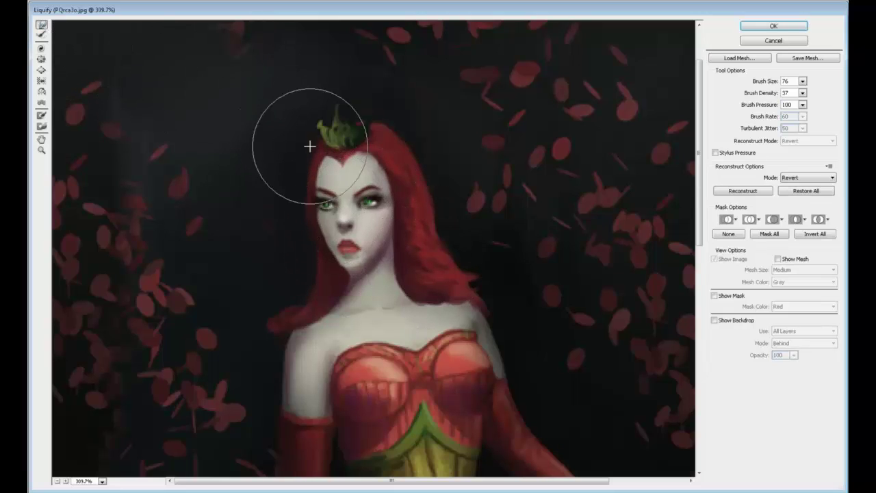
{"action": "key", "text": "bracketleft"}
{"action": "key", "text": "bracketleft"}
{"action": "key", "text": "bracketleft"}
{"action": "key", "text": "bracketleft"}
{"action": "key", "text": "bracketleft"}
{"action": "key", "text": "bracketleft"}
{"action": "key", "text": "bracketleft"}
{"action": "key", "text": "bracketleft"}
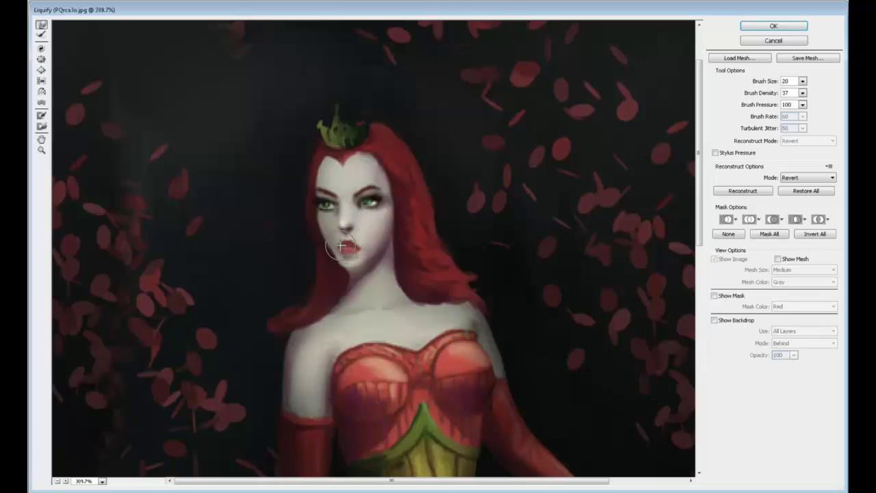
{"action": "mouse_move", "coordinate": [357, 243]}
{"action": "left_mouse_down"}
{"action": "mouse_move", "coordinate": [340, 259]}
{"action": "mouse_move", "coordinate": [393, 249]}
{"action": "mouse_move", "coordinate": [333, 253]}
{"action": "left_mouse_up"}
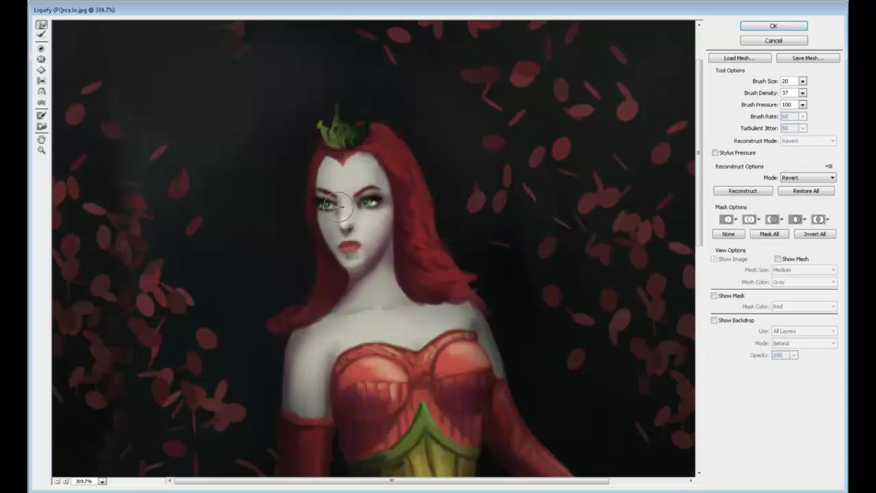
- Adjust the area around the woman's eyes with Forward Warp at brush size 49
{"action": "left_click", "coordinate": [803, 93]}
{"action": "left_click_drag", "start_coordinate": [776, 93], "coordinate": [755, 98]}
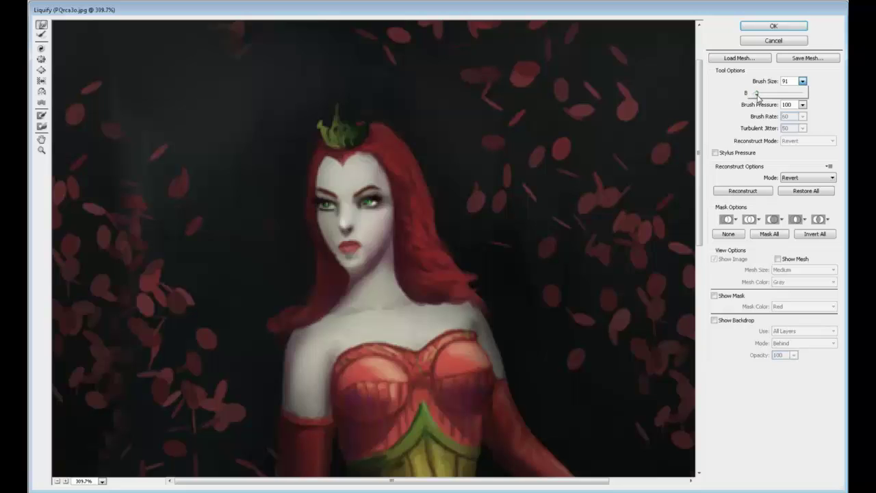
{"action": "key", "text": "bracketleft"}
{"action": "key", "text": "bracketleft"}
{"action": "key", "text": "bracketleft"}
{"action": "key", "text": "bracketleft"}
{"action": "key", "text": "bracketleft"}
{"action": "key", "text": "bracketleft"}
{"action": "key", "text": "bracketleft"}
{"action": "key", "text": "bracketleft"}
{"action": "key", "text": "bracketleft"}
{"action": "key", "text": "bracketleft"}
{"action": "key", "text": "bracketleft"}
{"action": "key", "text": "bracketleft"}
{"action": "key", "text": "bracketleft"}
{"action": "key", "text": "bracketleft"}
{"action": "key", "text": "bracketleft"}
{"action": "key", "text": "bracketleft"}
{"action": "key", "text": "bracketleft"}
{"action": "key", "text": "bracketleft"}
{"action": "key", "text": "bracketleft"}
{"action": "key", "text": "bracketleft"}
{"action": "left_click", "coordinate": [356, 200]}
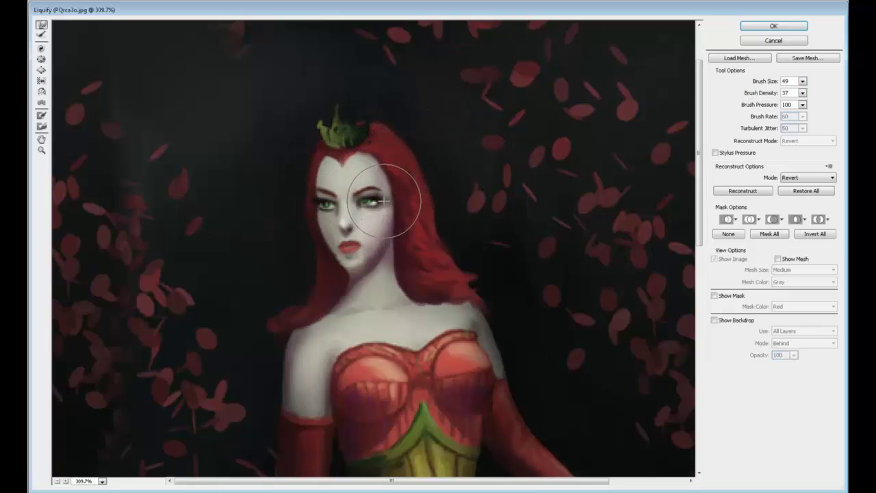
- Refine the woman's facial features and jawline with Forward Warp at brush size 31, and apply the Liquify changes
{"action": "key", "text": "bracketleft"}
{"action": "key", "text": "bracketleft"}
{"action": "key", "text": "bracketleft"}
{"action": "key", "text": "bracketleft"}
{"action": "key", "text": "bracketleft"}
{"action": "key", "text": "bracketleft"}
{"action": "key", "text": "bracketleft"}
{"action": "key", "text": "bracketleft"}
{"action": "key", "text": "bracketleft"}
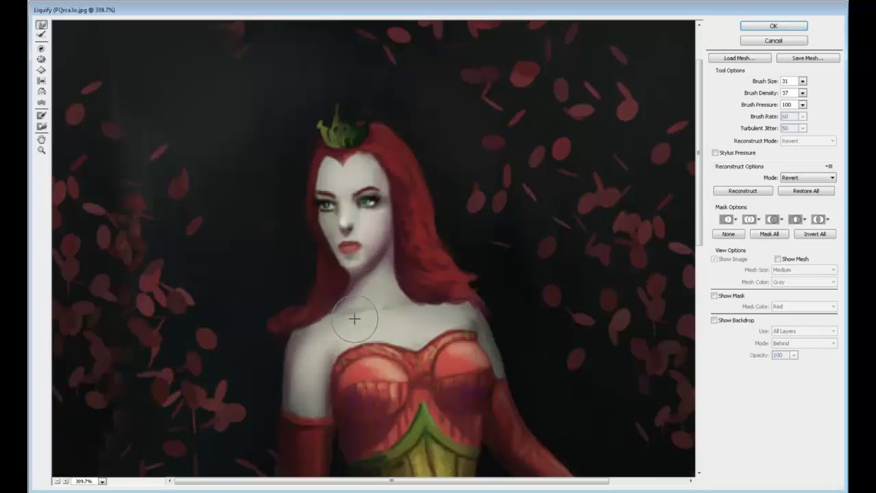
{"action": "left_click", "coordinate": [792, 26]}
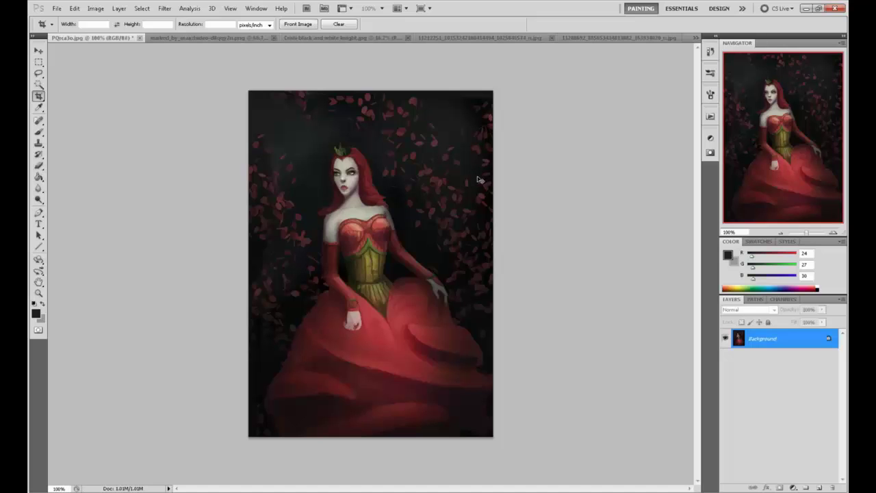
- Reopen Liquify, warp the woman's chin area with the size 31 brush, and apply the result
{"action": "key", "text": "ctrl+plus"}
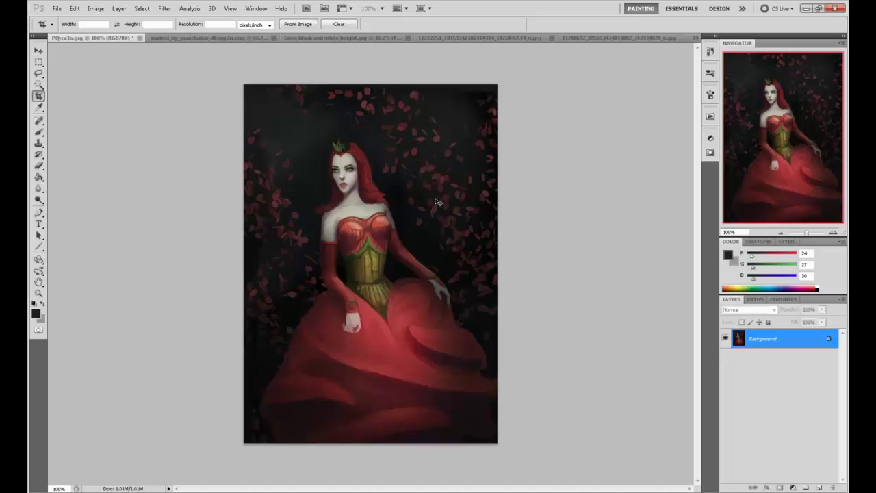
{"action": "left_click", "coordinate": [164, 8]}
{"action": "left_click", "coordinate": [184, 62]}
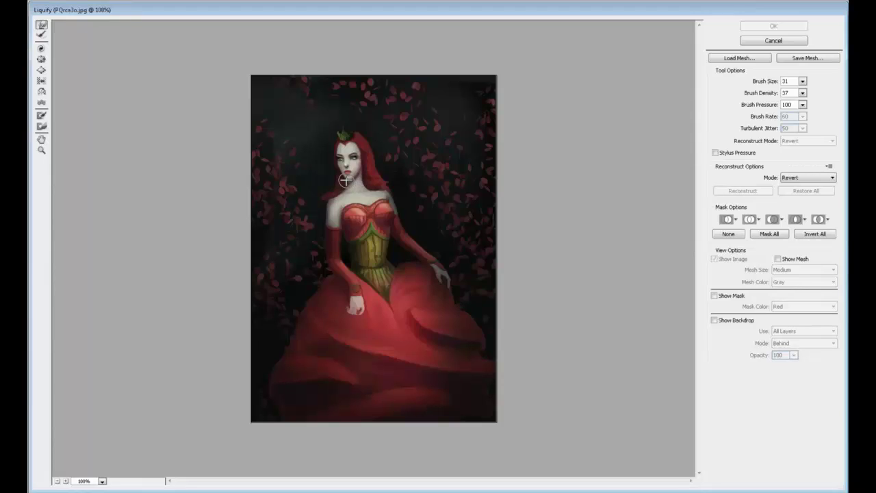
{"action": "left_click", "coordinate": [345, 179]}
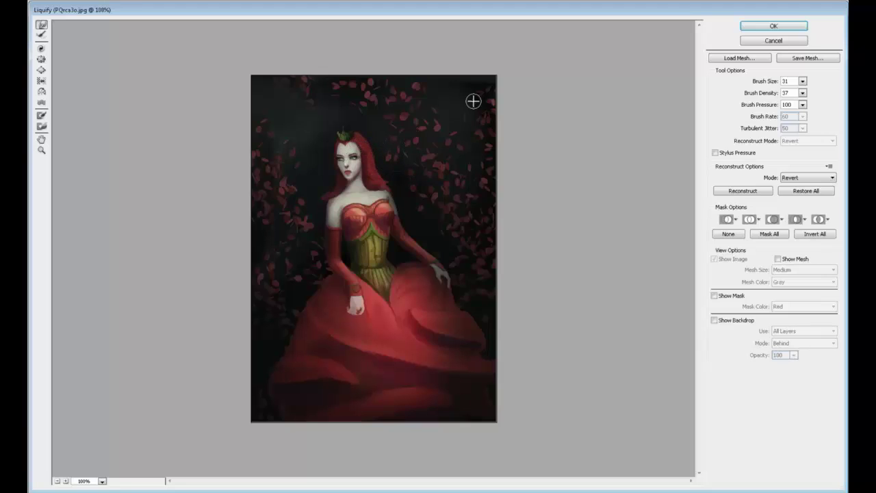
{"action": "left_click", "coordinate": [774, 26]}
- Sketch an angry cartoon face inside a circle beside the woman's head, using a pale skin tone sampled from her chest
{"action": "left_click_drag", "start_coordinate": [377, 157], "coordinate": [432, 242]}
{"action": "key", "text": "ctrl+plus"}
{"action": "key", "text": "ctrl+plus"}
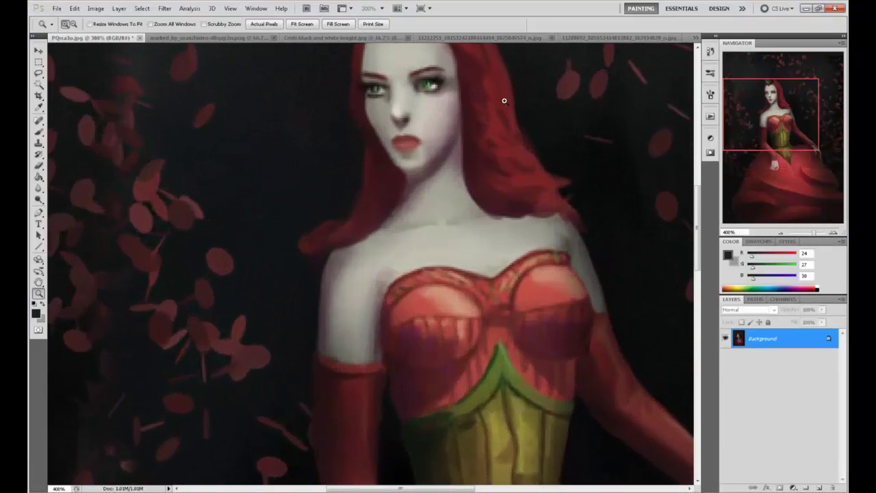
{"action": "left_click_drag", "start_coordinate": [471, 189], "coordinate": [466, 225]}
{"action": "key", "text": "b"}
{"action": "left_click", "coordinate": [428, 176], "text": "alt"}
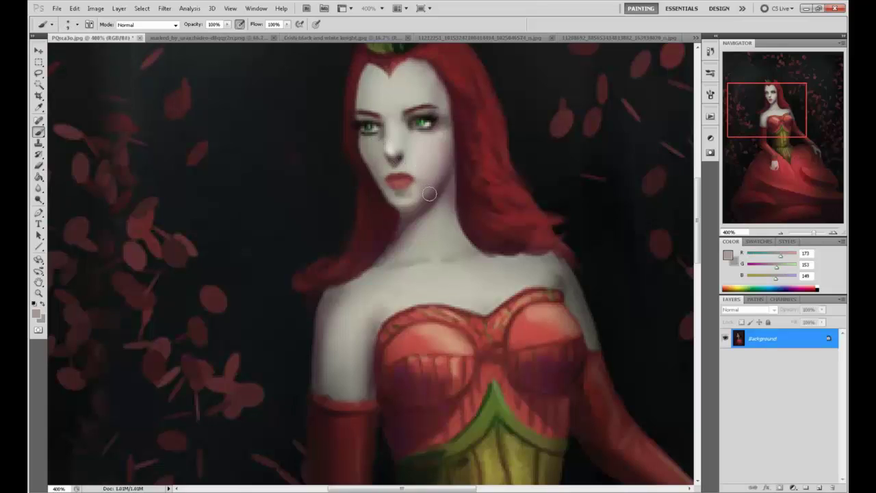
{"action": "left_click", "coordinate": [476, 276], "text": "alt"}
{"action": "left_click_drag", "start_coordinate": [221, 173], "coordinate": [281, 198]}
{"action": "left_click_drag", "start_coordinate": [306, 141], "coordinate": [293, 181]}
{"action": "left_click_drag", "start_coordinate": [238, 203], "coordinate": [249, 215]}
{"action": "left_click", "coordinate": [308, 197]}
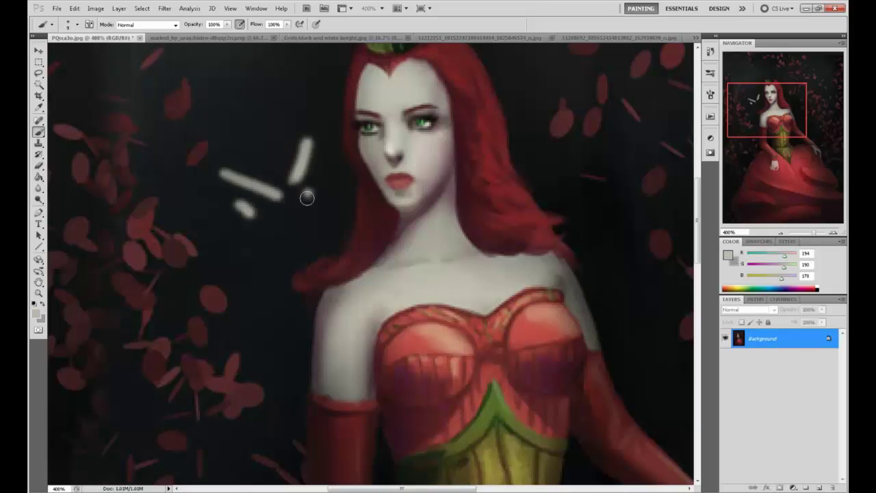
{"action": "left_click_drag", "start_coordinate": [255, 268], "coordinate": [341, 236]}
{"action": "left_click_drag", "start_coordinate": [255, 123], "coordinate": [302, 119]}
{"action": "left_click_drag", "start_coordinate": [209, 164], "coordinate": [206, 171]}
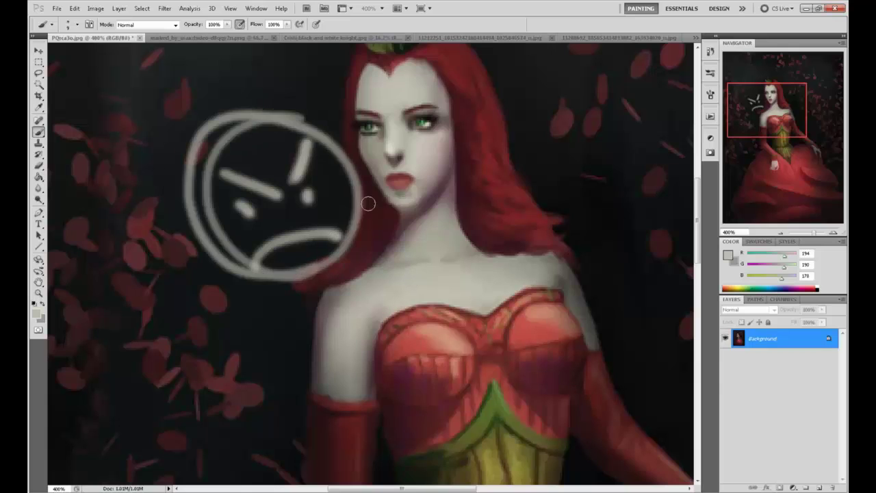
- Undo the brush strokes of the angry cartoon face
{"action": "key", "text": "ctrl+alt+z"}
{"action": "key", "text": "ctrl+alt+z"}
{"action": "key", "text": "ctrl+alt+z"}
{"action": "key", "text": "ctrl+alt+z"}
{"action": "key", "text": "ctrl+alt+z"}
{"action": "key", "text": "ctrl+alt+z"}
{"action": "key", "text": "ctrl+alt+z"}
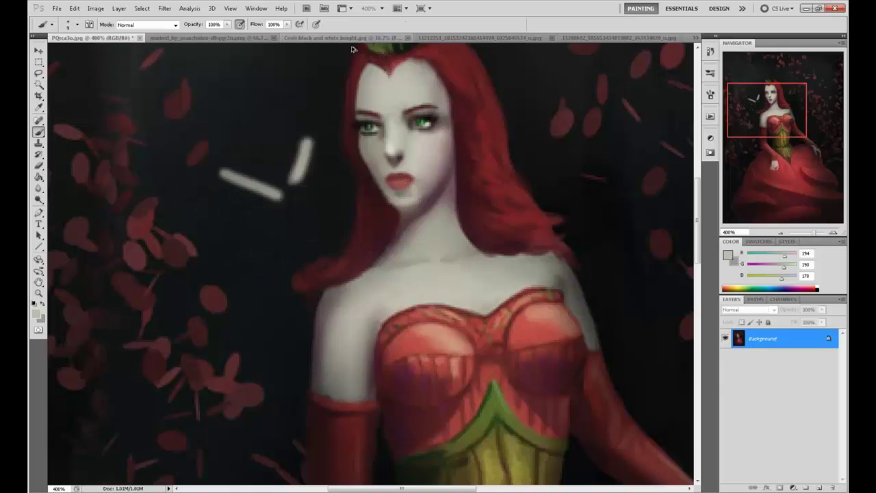
- Refine the outline of the woman's face and jaw with sampled skin and dark hair tones, using a size 50 brush
{"action": "left_click", "coordinate": [434, 186], "text": "alt"}
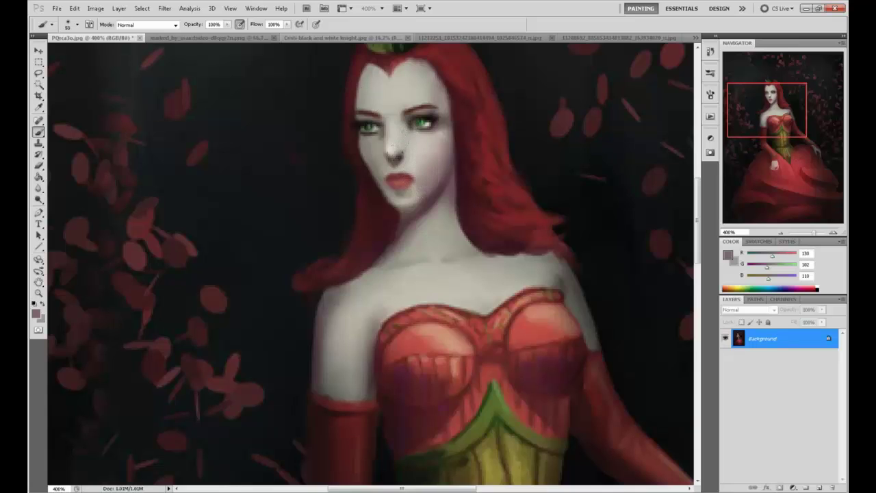
{"action": "left_click", "coordinate": [442, 162], "text": "alt"}
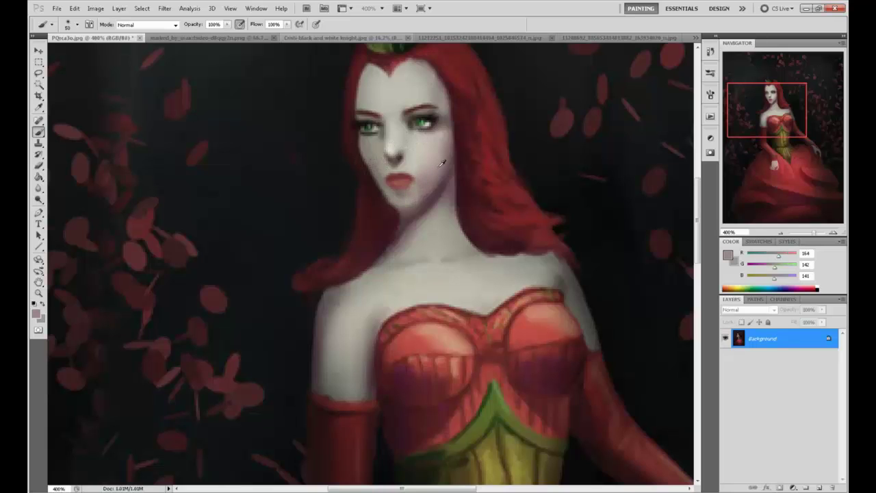
{"action": "left_click", "coordinate": [369, 184], "text": "alt"}
{"action": "left_click_drag", "start_coordinate": [353, 150], "coordinate": [399, 204]}
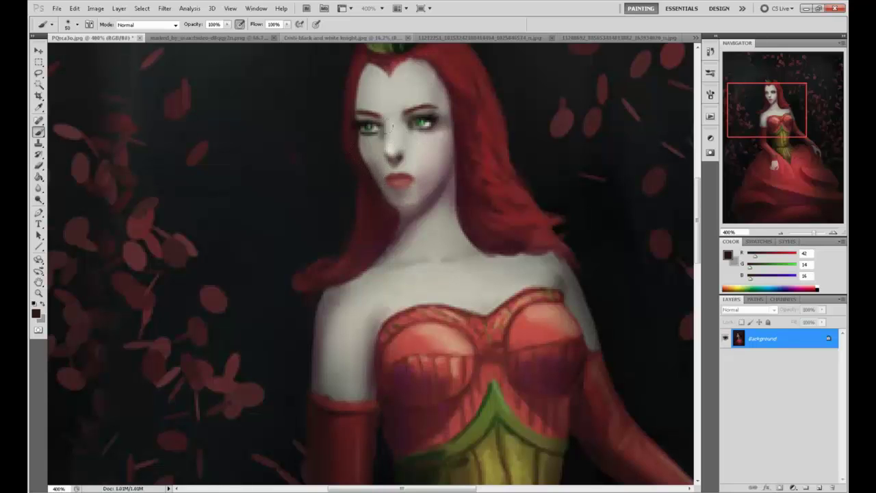
- Set the brush opacity to 40% and softly shade the cheek and chin beside the mouth with sampled shadow tones
{"action": "key", "text": "4"}
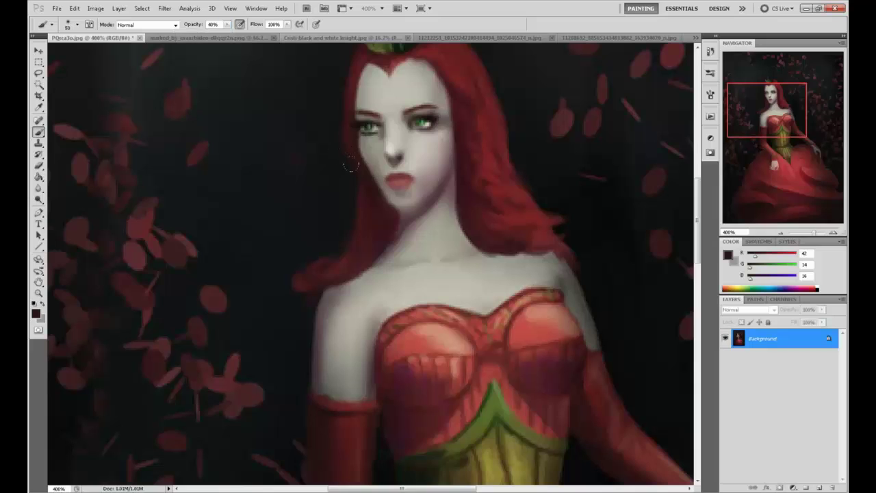
{"action": "left_click", "coordinate": [431, 171], "text": "alt"}
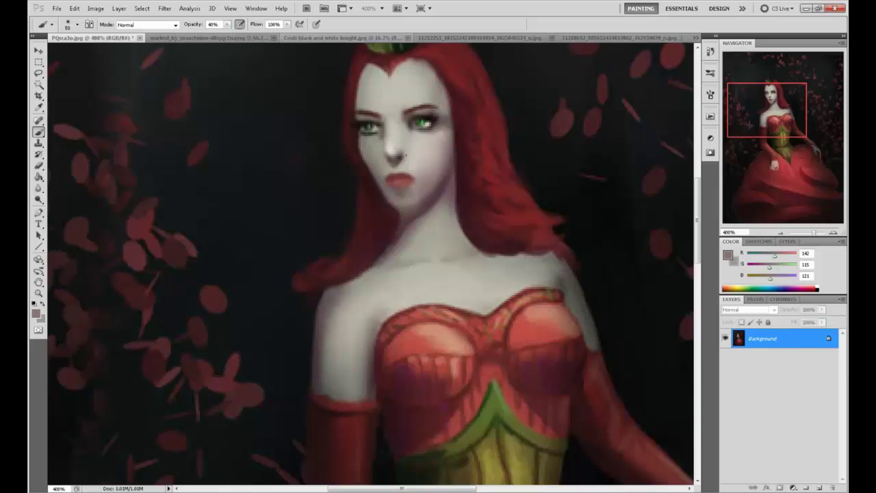
{"action": "left_click", "coordinate": [444, 177], "text": "alt"}
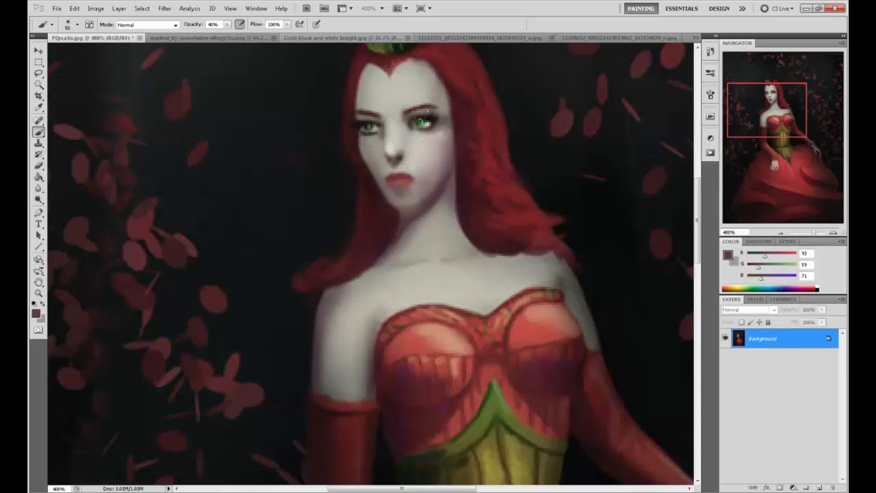
{"action": "left_click_drag", "start_coordinate": [418, 178], "coordinate": [415, 191]}
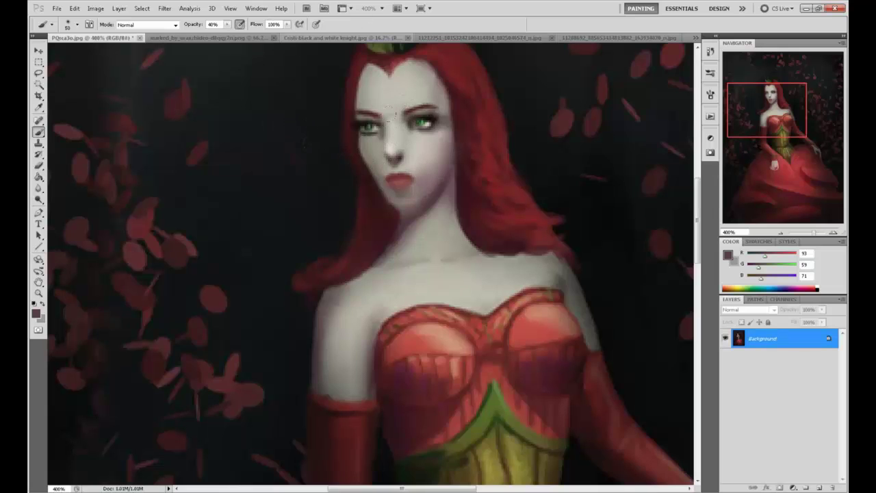
- Sample skin tones from the woman's cheek and soften the shading on her face and upper chest
{"action": "left_click", "coordinate": [425, 144], "text": "alt"}
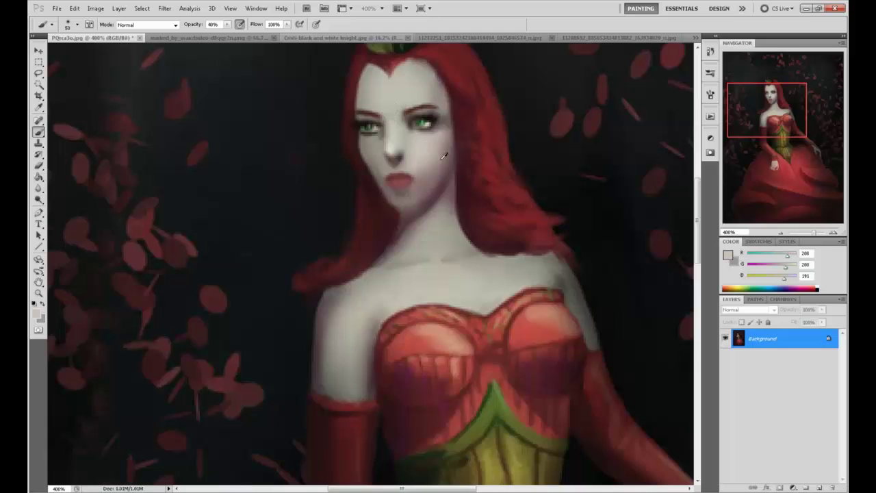
{"action": "left_click", "coordinate": [444, 156], "text": "alt"}
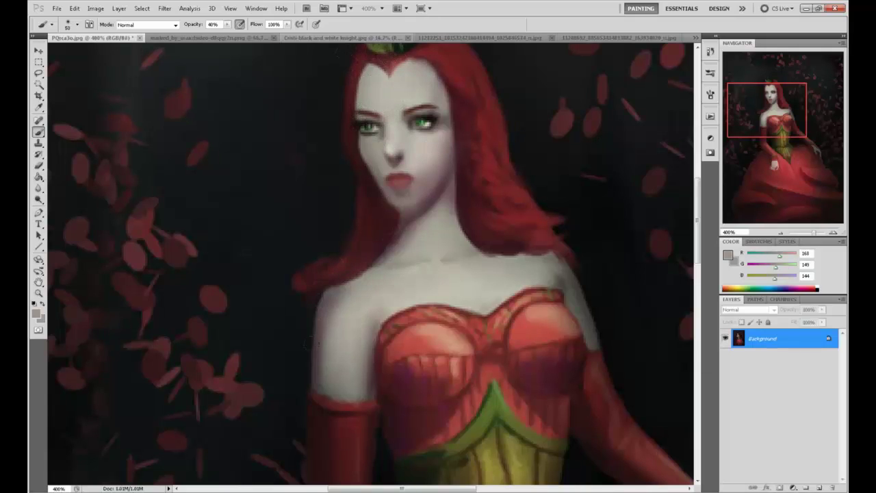
{"action": "left_click_drag", "start_coordinate": [446, 291], "coordinate": [504, 290]}
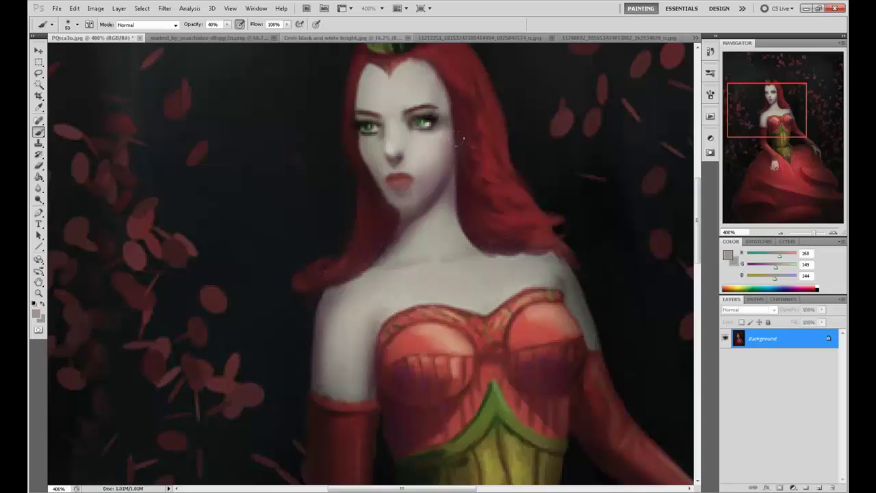
- Set the brush opacity to 75% and paint sampled light skin under the eye and around the eyebrow with a smaller brush
{"action": "left_click", "coordinate": [421, 140], "text": "alt"}
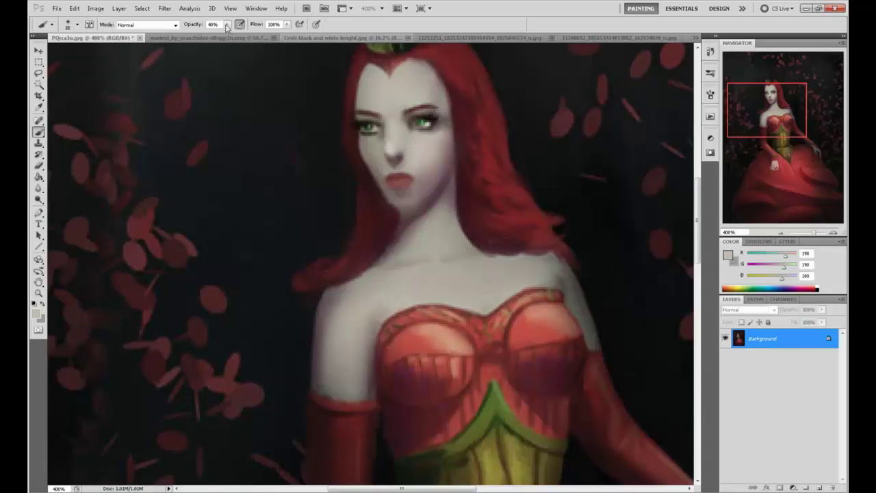
{"action": "left_click_drag", "start_coordinate": [227, 26], "coordinate": [246, 35]}
{"action": "key", "text": "["}
{"action": "left_click_drag", "start_coordinate": [368, 142], "coordinate": [371, 153]}
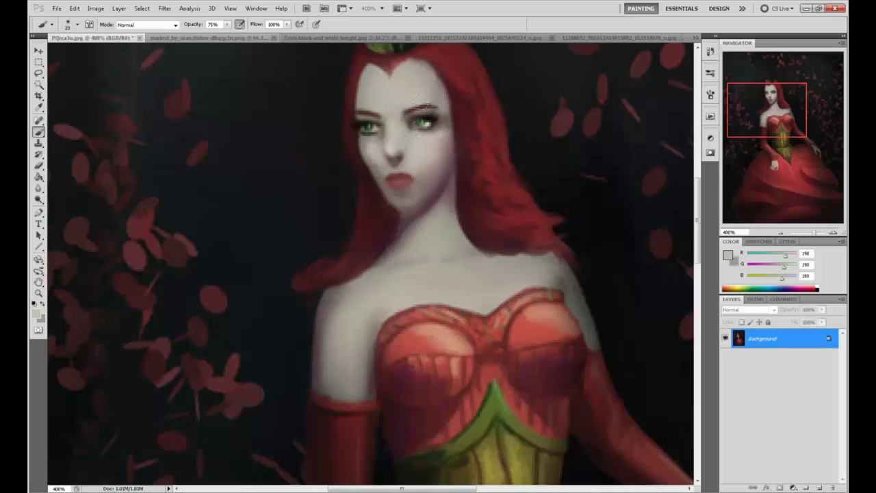
{"action": "key", "text": "["}
{"action": "left_click_drag", "start_coordinate": [432, 110], "coordinate": [432, 109]}
{"action": "key", "text": "]"}
- Blend the skin around the woman's eyes, brows and nose with tones sampled from her face
{"action": "left_click", "coordinate": [411, 115], "text": "alt"}
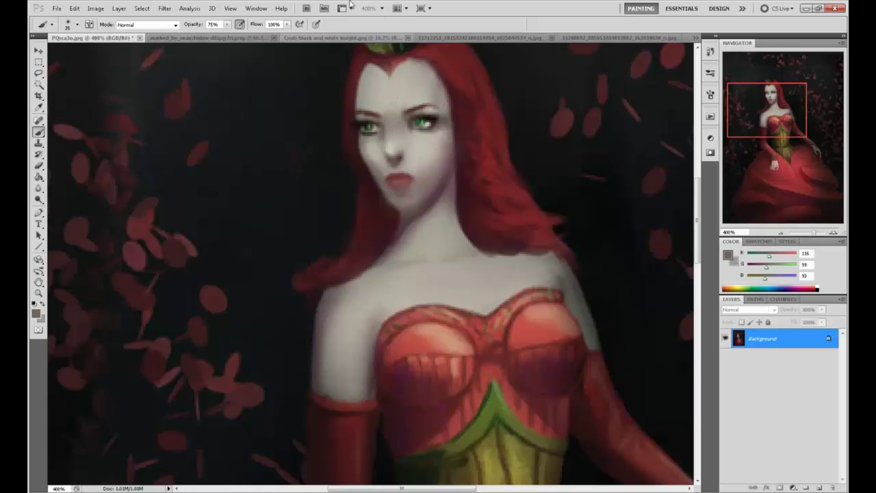
{"action": "left_click", "coordinate": [368, 134], "text": "alt"}
{"action": "left_click", "coordinate": [378, 145], "text": "alt"}
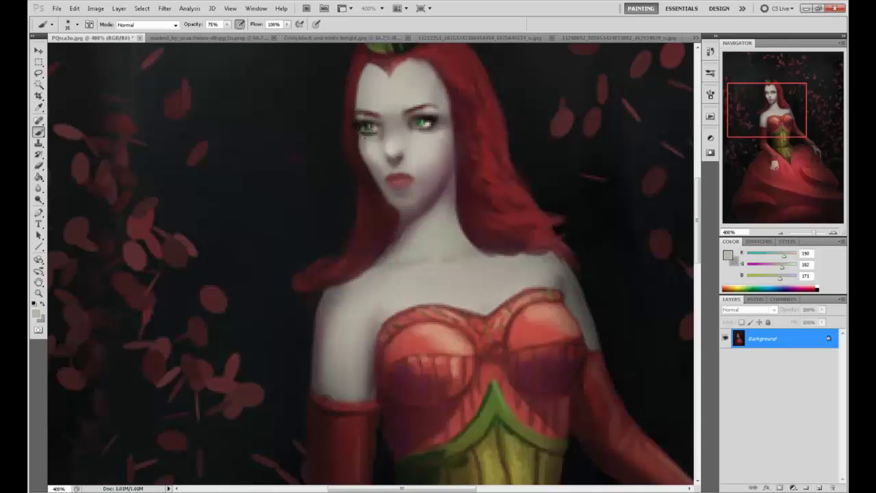
{"action": "left_click", "coordinate": [421, 142], "text": "alt"}
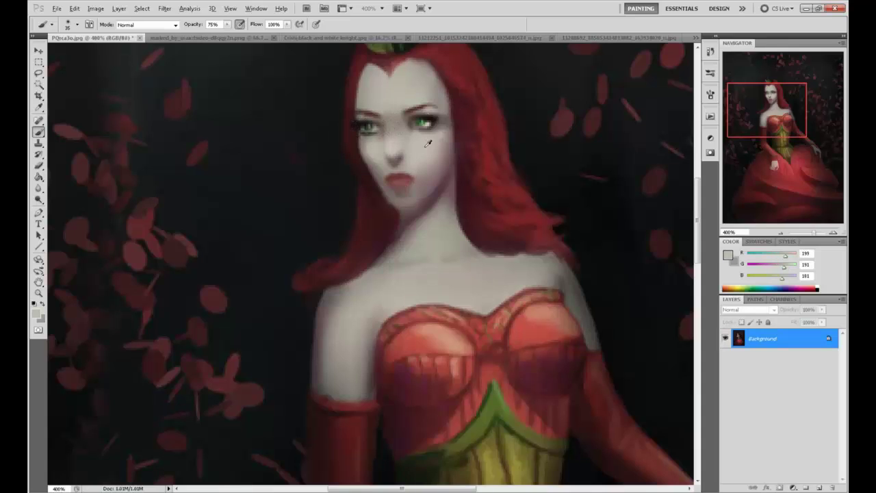
{"action": "key", "text": "alt"}
{"action": "left_click", "coordinate": [368, 145], "text": "alt"}
- Darken the woman's lips with sampled dark and deep red tones, using a small brush at 92% opacity
{"action": "left_click", "coordinate": [424, 118], "text": "alt"}
{"action": "key", "text": "bracketleft"}
{"action": "key", "text": "bracketleft"}
{"action": "key", "text": "bracketleft"}
{"action": "key", "text": "bracketleft"}
{"action": "key", "text": "bracketleft"}
{"action": "left_click", "coordinate": [227, 25]}
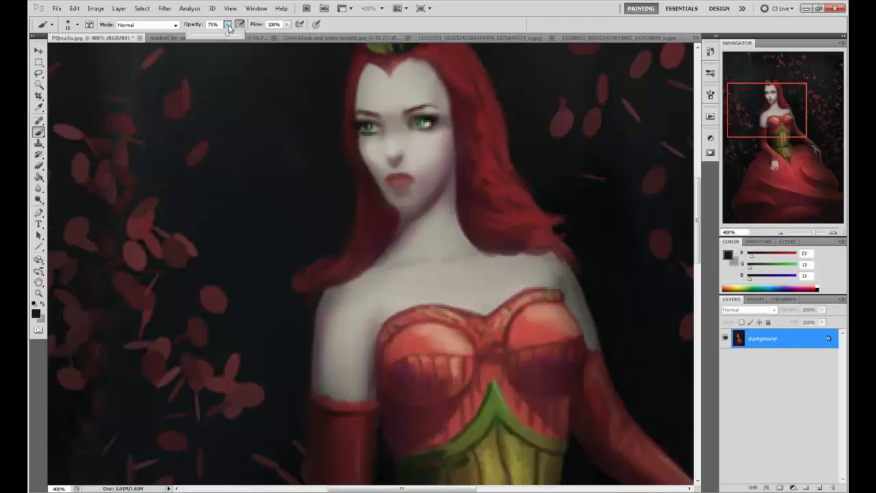
{"action": "left_click", "coordinate": [276, 35]}
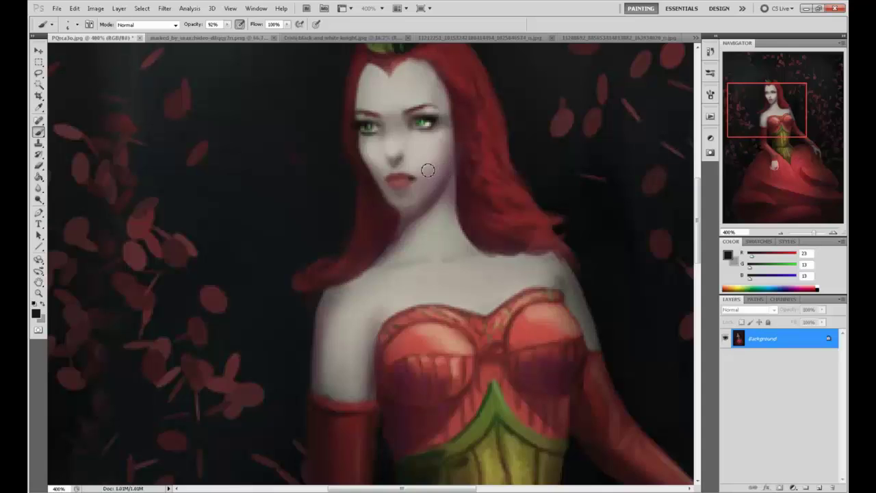
{"action": "left_click", "coordinate": [415, 178], "text": "alt"}
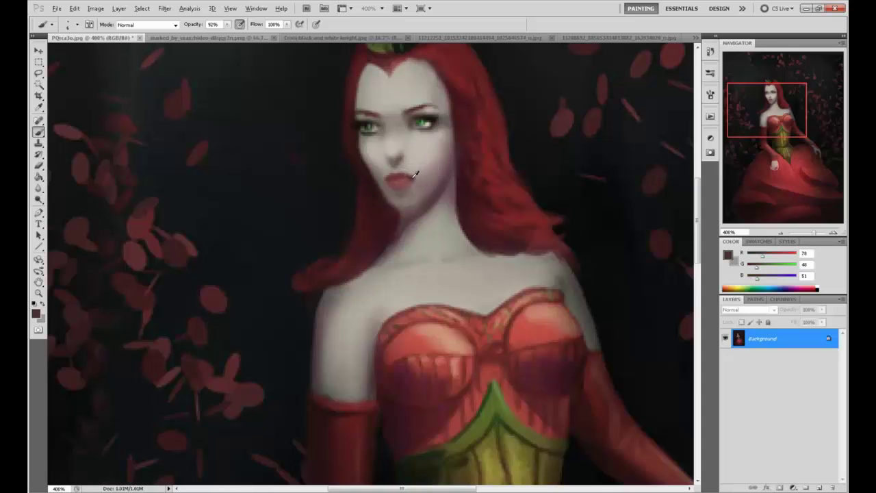
{"action": "left_click", "coordinate": [452, 108], "text": "alt"}
{"action": "mouse_move", "coordinate": [411, 180]}
{"action": "left_mouse_down"}
{"action": "mouse_move", "coordinate": [393, 182]}
{"action": "mouse_move", "coordinate": [410, 194]}
{"action": "left_mouse_up"}
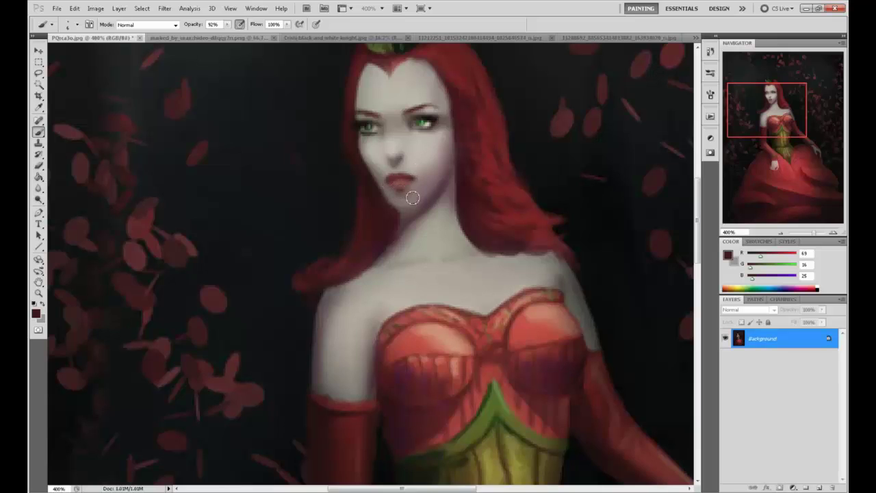
- Brighten the chin and the area below the lips with a light skin tone sampled from the cheek
{"action": "left_click", "coordinate": [420, 148], "text": "alt"}
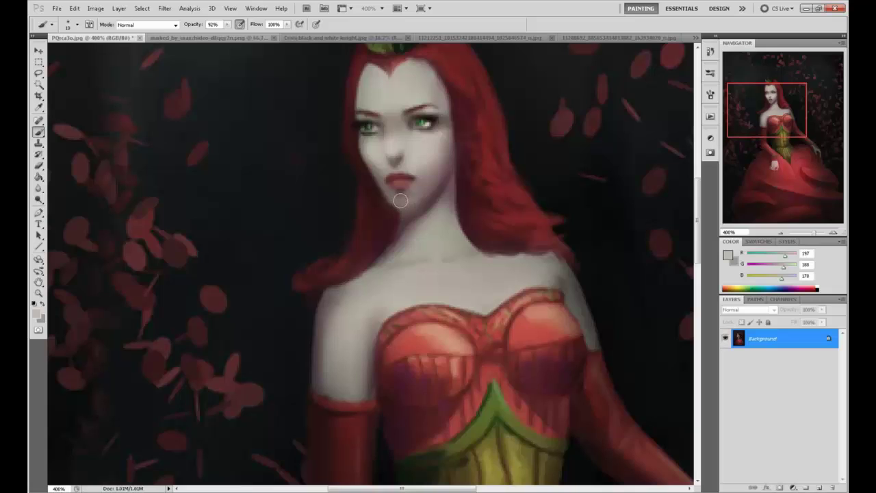
{"action": "left_click_drag", "start_coordinate": [395, 188], "coordinate": [410, 200]}
{"action": "key", "text": "bracketright"}
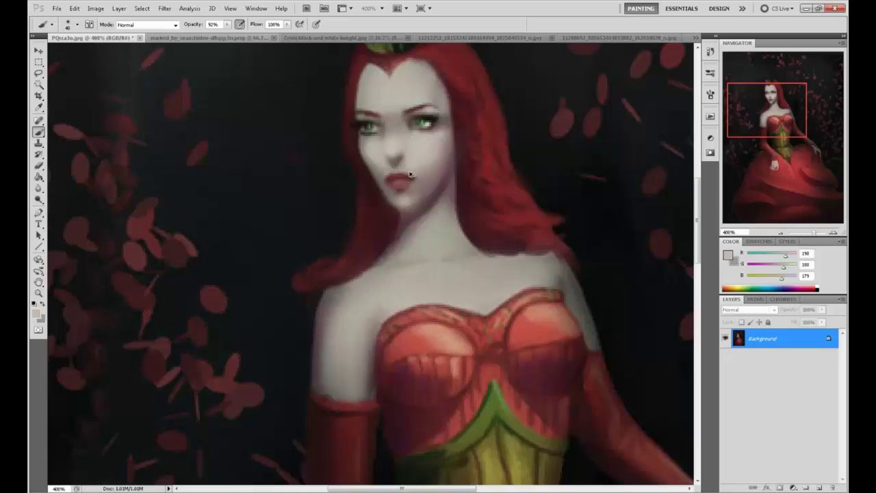
- Refine the nose bridge and the inner end of the eyebrow with sampled skin and dark brow tones
{"action": "left_click", "coordinate": [400, 143], "text": "alt"}
{"action": "left_click", "coordinate": [413, 117], "text": "alt"}
{"action": "key", "text": "bracketleft"}
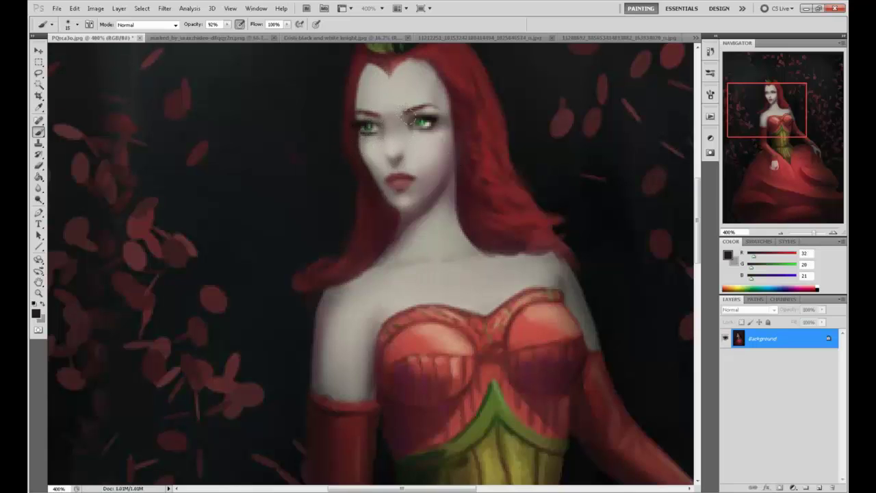
- Add a new layer in Color blend mode and set the foreground colour to teal, RGB 51, 184, 196
{"action": "left_click", "coordinate": [818, 488]}
{"action": "left_click", "coordinate": [748, 309]}
{"action": "left_click", "coordinate": [746, 289]}
{"action": "left_click", "coordinate": [727, 255]}
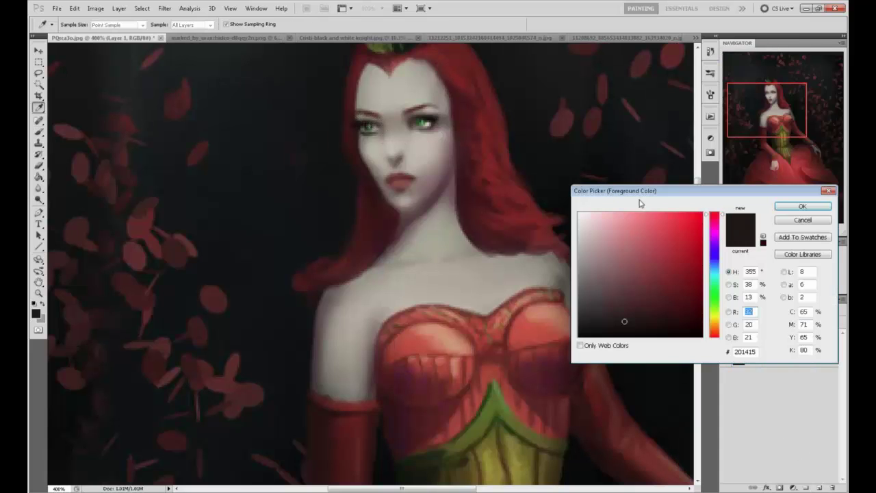
{"action": "left_click", "coordinate": [714, 274]}
{"action": "left_click", "coordinate": [670, 241]}
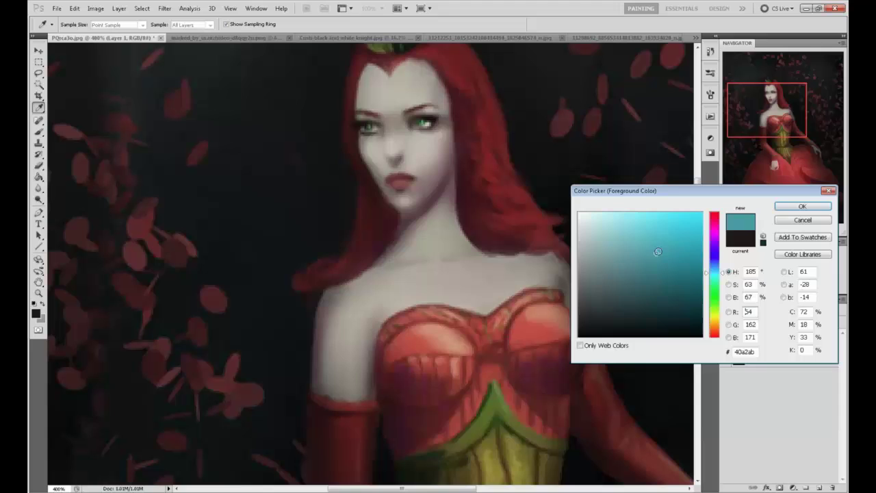
{"action": "left_click", "coordinate": [801, 208]}
- Paint both of the woman's irises teal and merge the colour layer into the background
{"action": "left_click_drag", "start_coordinate": [427, 121], "coordinate": [422, 126]}
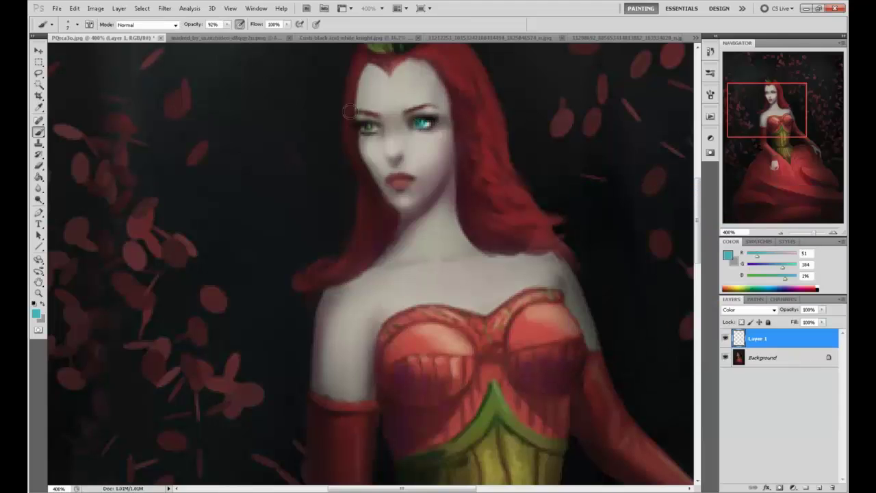
{"action": "left_click_drag", "start_coordinate": [366, 125], "coordinate": [370, 129]}
{"action": "right_click", "coordinate": [770, 342]}
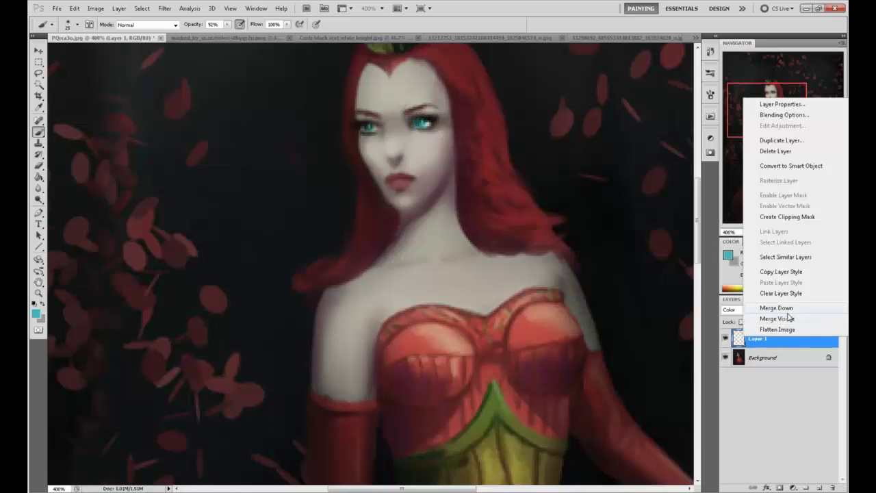
{"action": "key", "text": "Escape"}
{"action": "left_click_drag", "start_coordinate": [822, 322], "coordinate": [811, 344]}
{"action": "right_click", "coordinate": [811, 342]}
{"action": "left_click", "coordinate": [799, 321]}
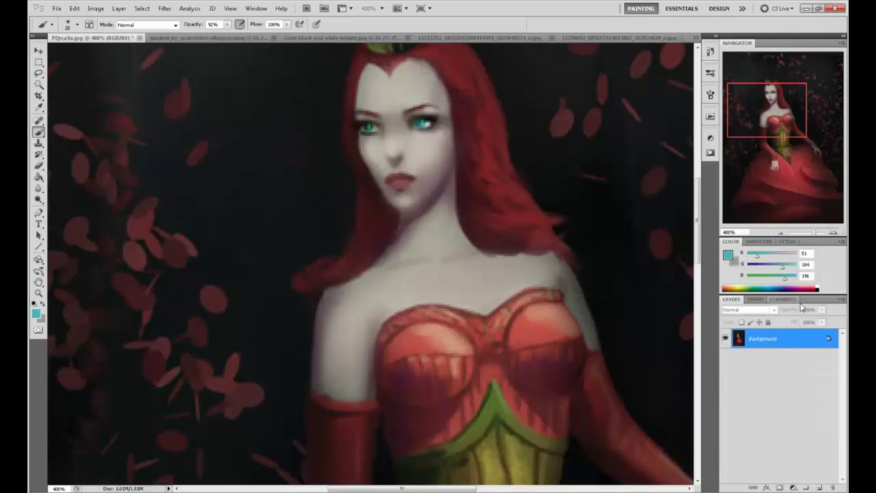
- Darken the upper eyelids with a sampled near-black and blend the skin around the eyes and nose with sampled face tones
{"action": "left_click", "coordinate": [433, 112], "text": "alt"}
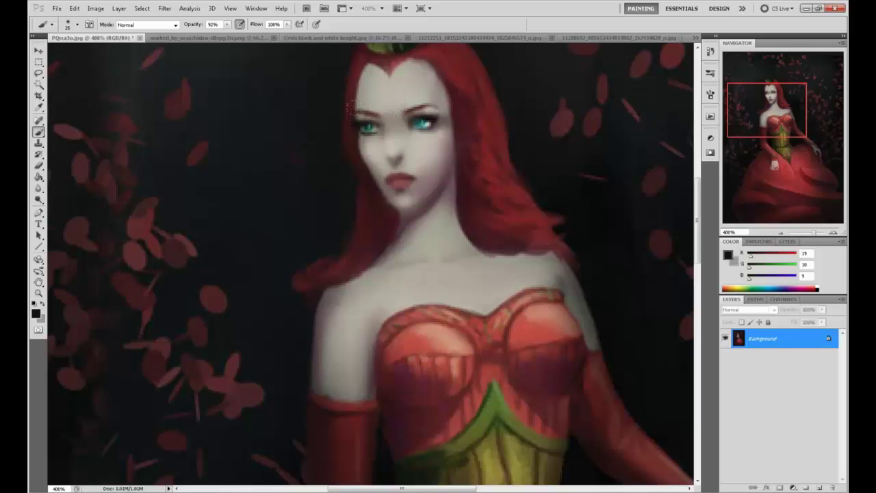
{"action": "left_click_drag", "start_coordinate": [372, 121], "coordinate": [379, 125]}
{"action": "left_click", "coordinate": [400, 160], "text": "alt"}
{"action": "left_click", "coordinate": [434, 141], "text": "alt"}
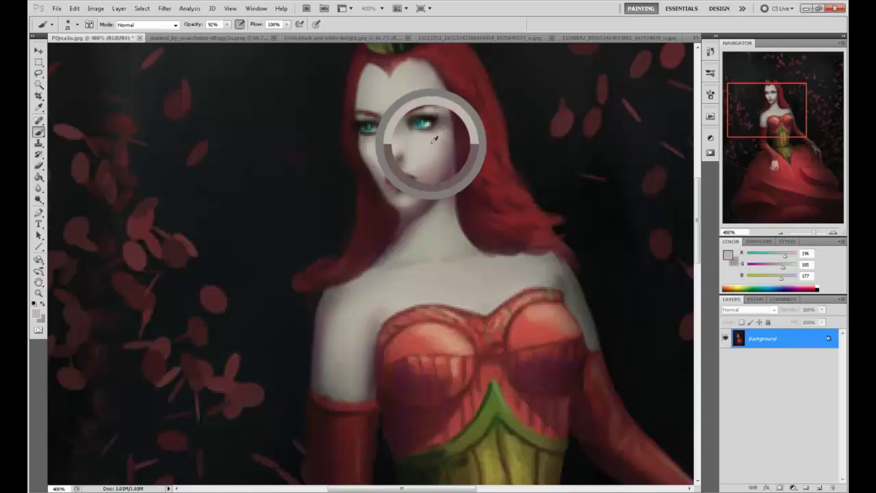
{"action": "left_click", "coordinate": [386, 136], "text": "alt"}
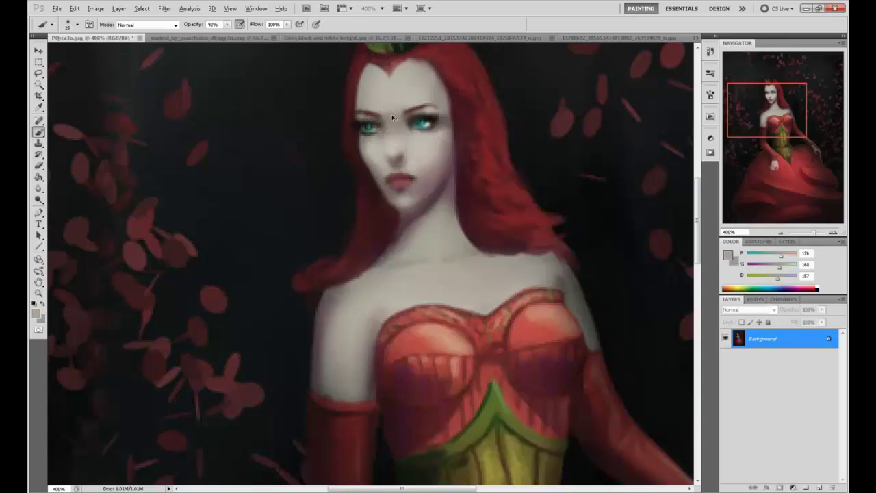
- Refine the face's hair-side edge, cheek and jaw shadow with sampled dark and skin tones
{"action": "left_click", "coordinate": [356, 165], "text": "alt"}
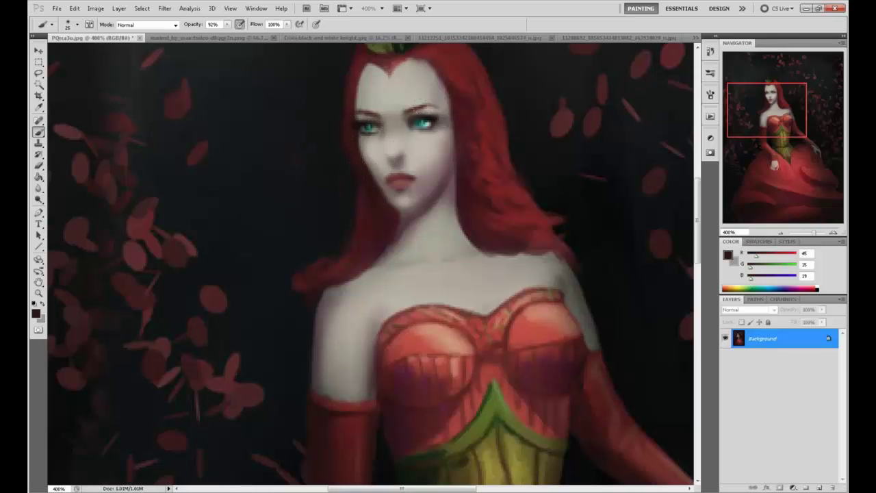
{"action": "left_click", "coordinate": [427, 136], "text": "alt"}
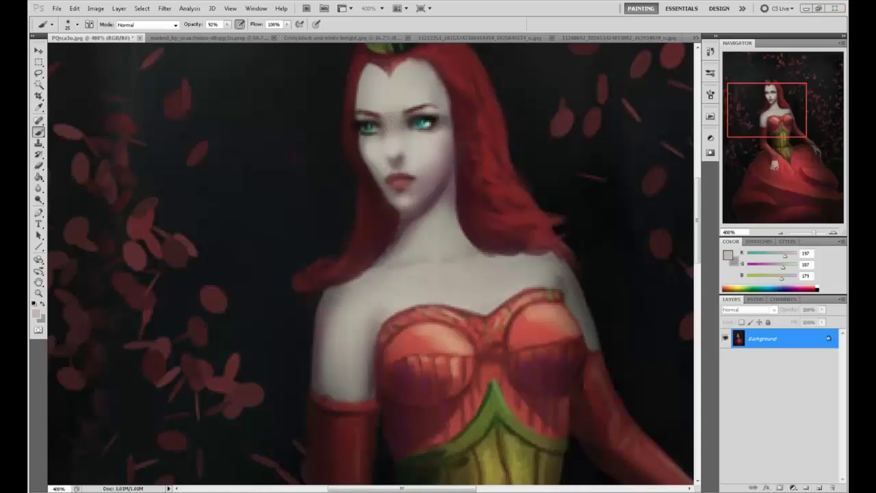
{"action": "left_click", "coordinate": [440, 167], "text": "alt"}
{"action": "left_click", "coordinate": [431, 141], "text": "alt"}
{"action": "left_click", "coordinate": [424, 150], "text": "alt"}
{"action": "left_click", "coordinate": [438, 176], "text": "alt"}
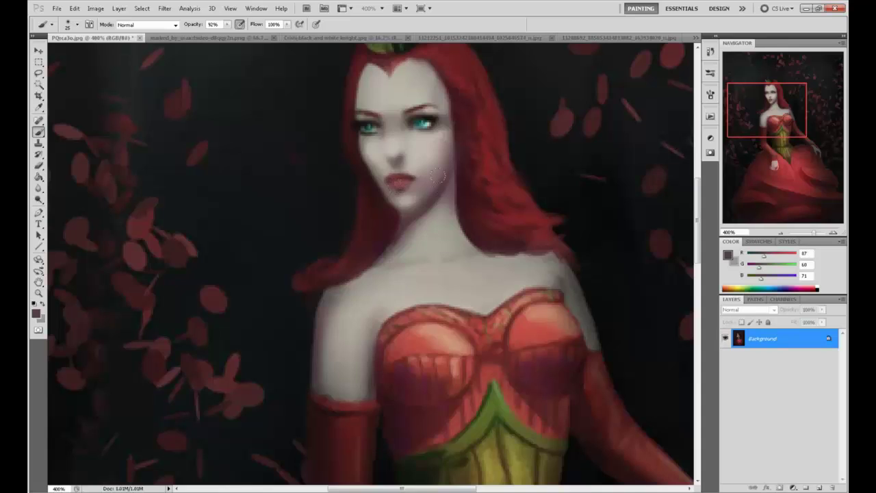
{"action": "left_click_drag", "start_coordinate": [439, 207], "coordinate": [412, 226]}
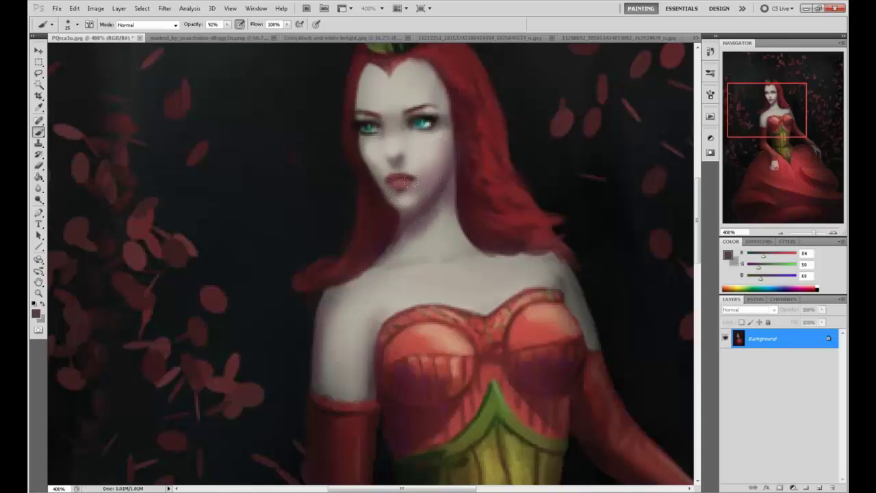
- Shade the bare upper arm and shoulders with a sampled grey-brown, using a larger brush at 37% opacity
{"action": "left_click", "coordinate": [322, 298], "text": "alt"}
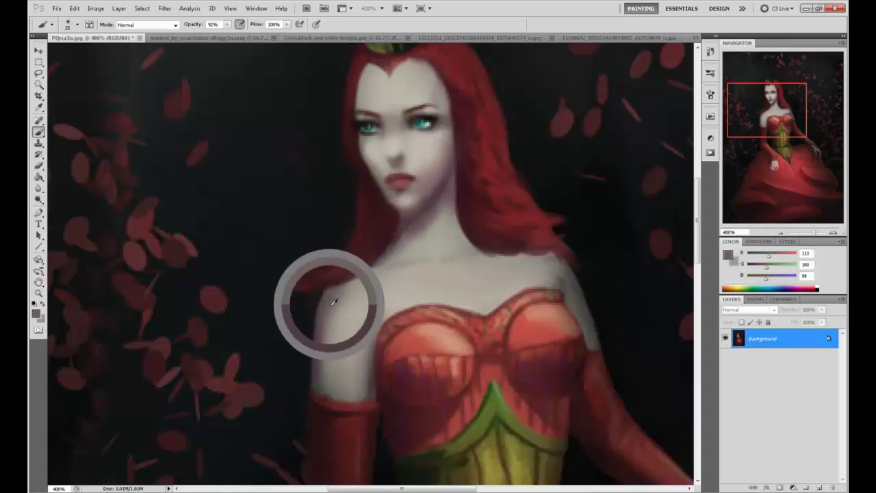
{"action": "key", "text": "ctrl+minus"}
{"action": "key", "text": "bracketright"}
{"action": "left_click_drag", "start_coordinate": [352, 350], "coordinate": [360, 297]}
{"action": "key", "text": "ctrl+z"}
{"action": "left_click_drag", "start_coordinate": [227, 25], "coordinate": [198, 30]}
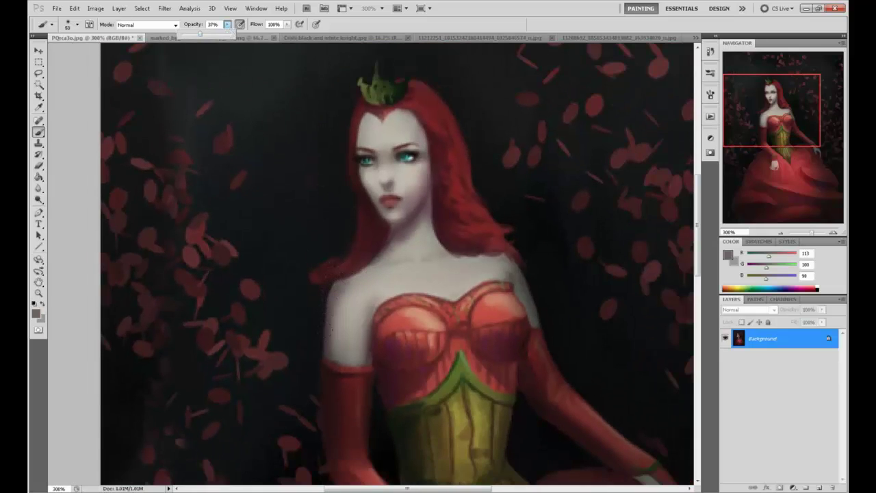
{"action": "mouse_move", "coordinate": [346, 341]}
{"action": "left_mouse_down"}
{"action": "mouse_move", "coordinate": [373, 281]}
{"action": "mouse_move", "coordinate": [524, 270]}
{"action": "left_mouse_up"}
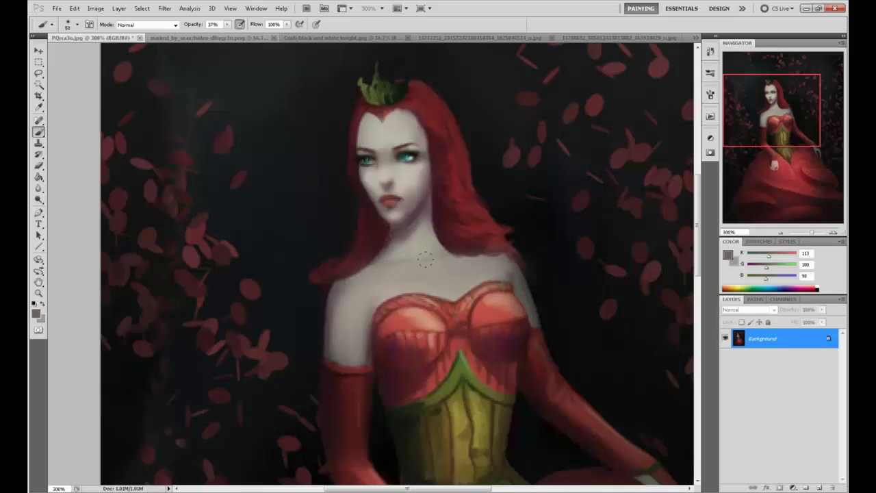
- Lighten the sampled forehead tone to RGB 230, 223, 216 and brush a highlight onto the shoulder beside the long hair
{"action": "left_click", "coordinate": [397, 135], "text": "alt"}
{"action": "left_click", "coordinate": [730, 256]}
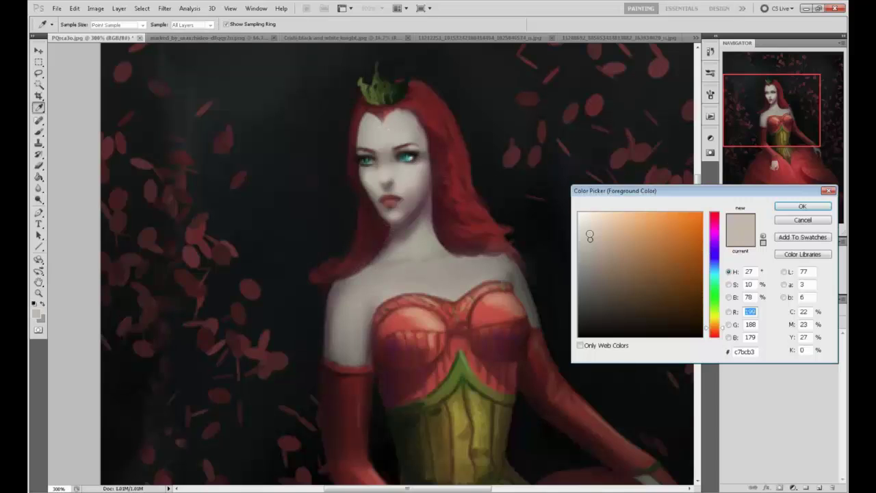
{"action": "left_click_drag", "start_coordinate": [590, 237], "coordinate": [585, 225]}
{"action": "left_click", "coordinate": [808, 204]}
{"action": "key", "text": "v"}
{"action": "key", "text": "b"}
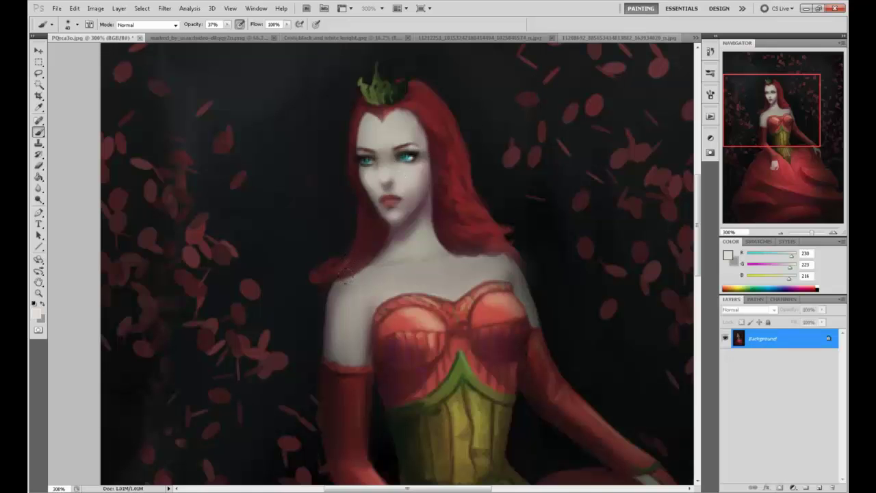
{"action": "left_click_drag", "start_coordinate": [356, 304], "coordinate": [347, 286]}
- Brush light highlights across the collarbones and soften them with skin tones sampled from the upper chest
{"action": "key", "text": "ctrl+minus"}
{"action": "key", "text": "ctrl+minus"}
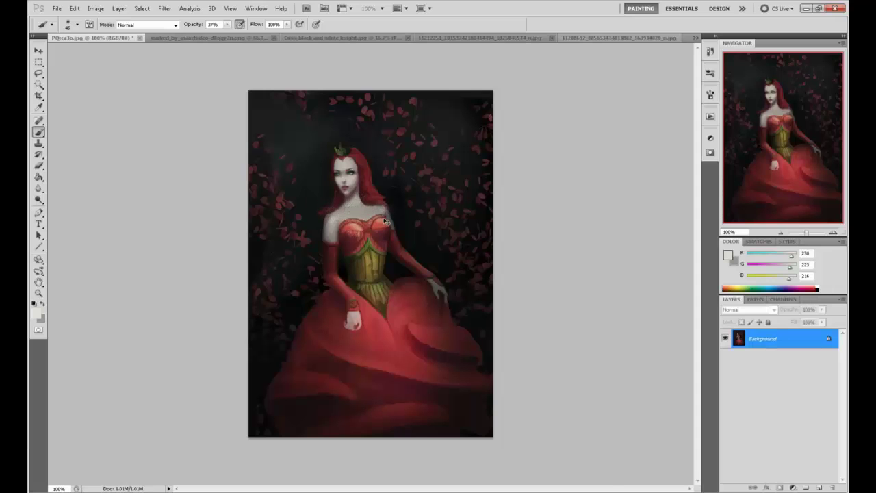
{"action": "key", "text": "ctrl+plus"}
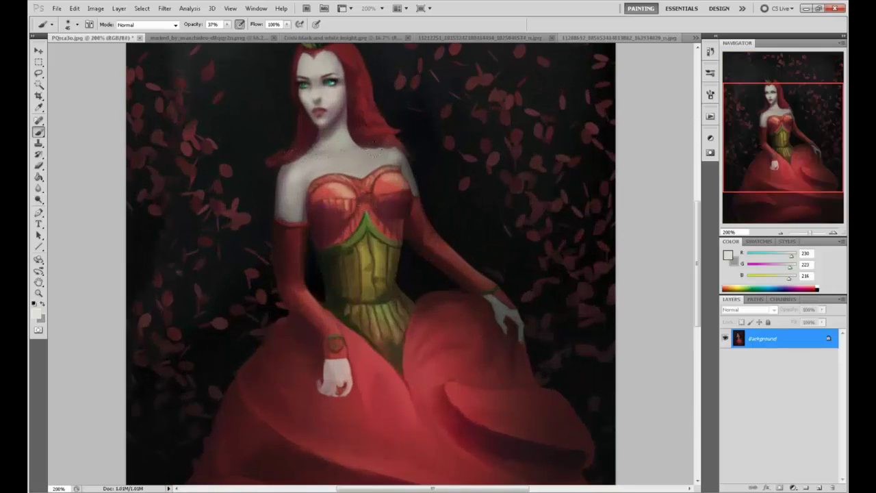
{"action": "left_click_drag", "start_coordinate": [339, 170], "coordinate": [306, 164]}
{"action": "left_click_drag", "start_coordinate": [376, 165], "coordinate": [369, 156]}
{"action": "left_click", "coordinate": [399, 154], "text": "alt"}
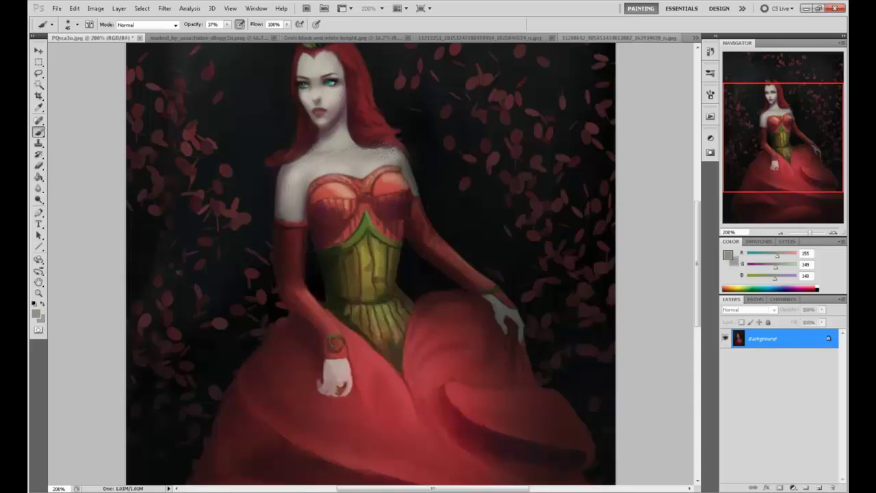
{"action": "left_click", "coordinate": [375, 165], "text": "alt"}
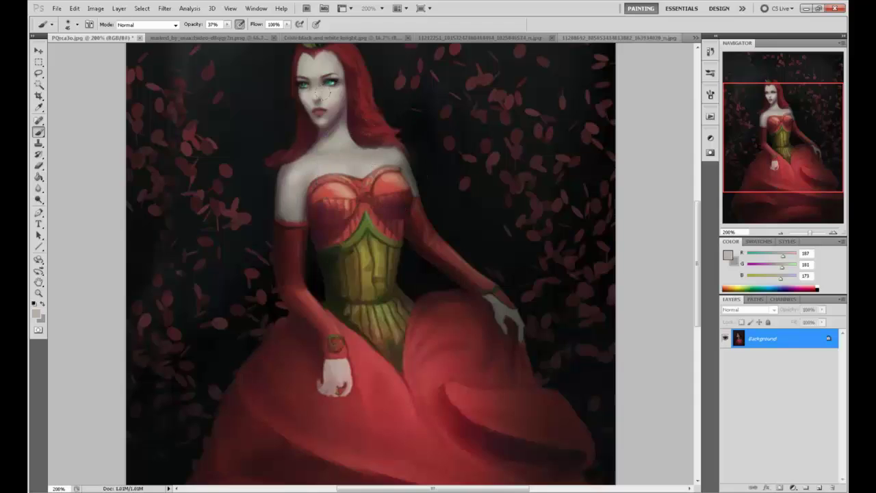
{"action": "mouse_move", "coordinate": [374, 164]}
{"action": "left_mouse_down"}
{"action": "mouse_move", "coordinate": [397, 166]}
{"action": "mouse_move", "coordinate": [370, 167]}
{"action": "left_mouse_up"}
{"action": "key", "text": "."}
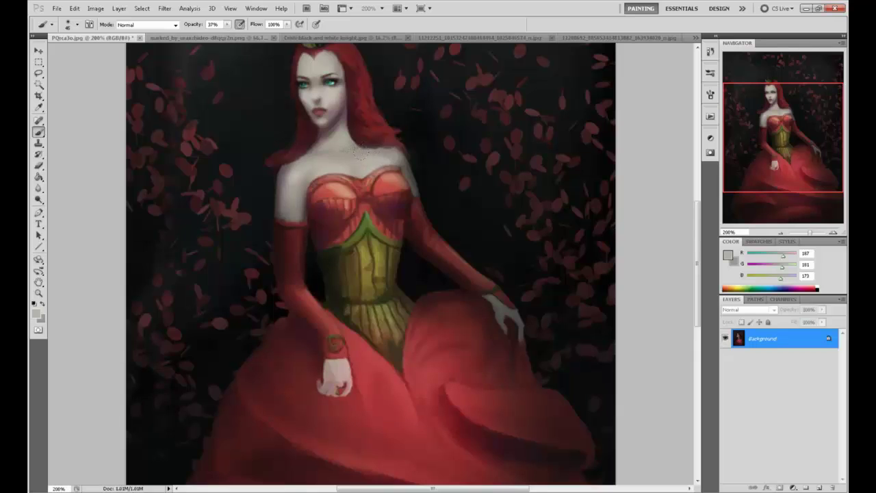
- Blend the chest and far shoulder edge with sampled skin and shadow tones, using a smaller 15 px brush
{"action": "left_click", "coordinate": [334, 169], "text": "alt"}
{"action": "left_click", "coordinate": [375, 159], "text": "alt"}
{"action": "left_click", "coordinate": [407, 164], "text": "alt"}
{"action": "key", "text": "comma"}
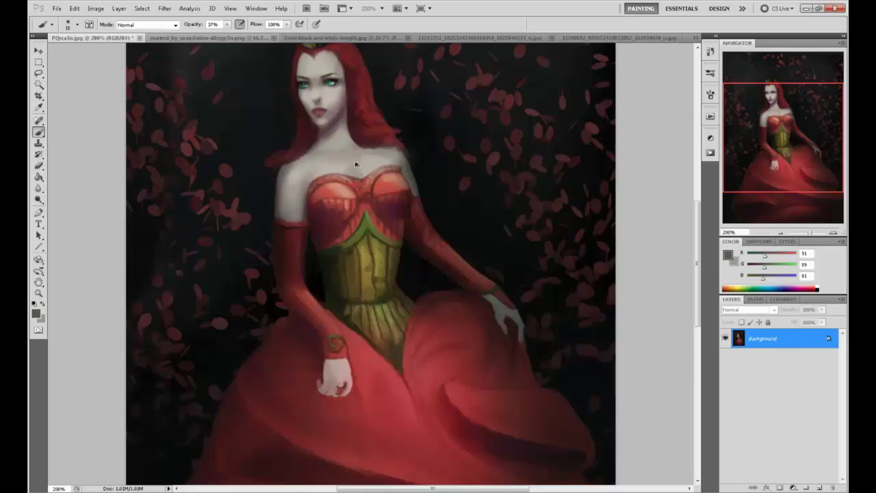
{"action": "left_click", "coordinate": [349, 170], "text": "alt"}
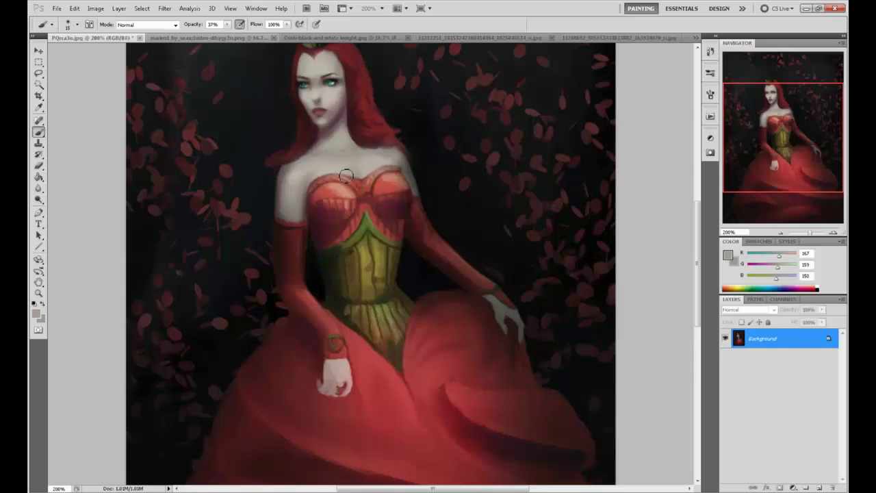
{"action": "left_click", "coordinate": [365, 164], "text": "alt"}
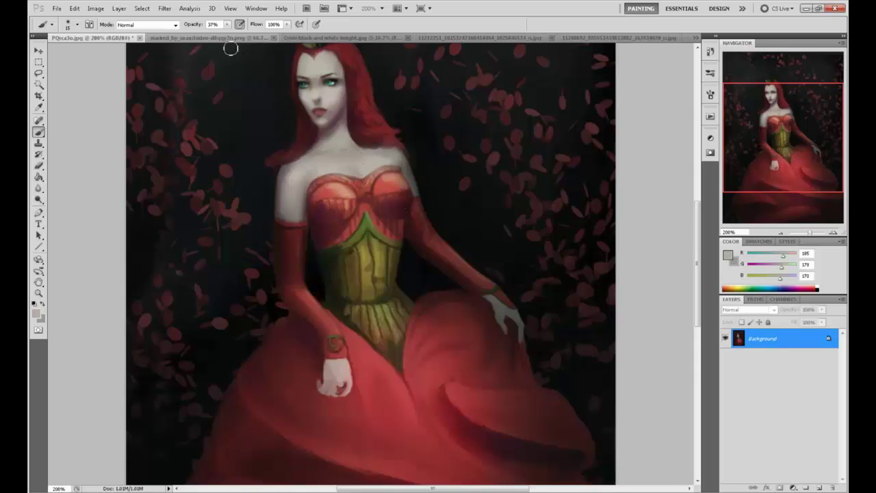
- Raise the brush opacity to 100%, touch up the chest skin, and set the foreground colour to RGB 223, 217, 213
{"action": "left_click_drag", "start_coordinate": [228, 24], "coordinate": [267, 4]}
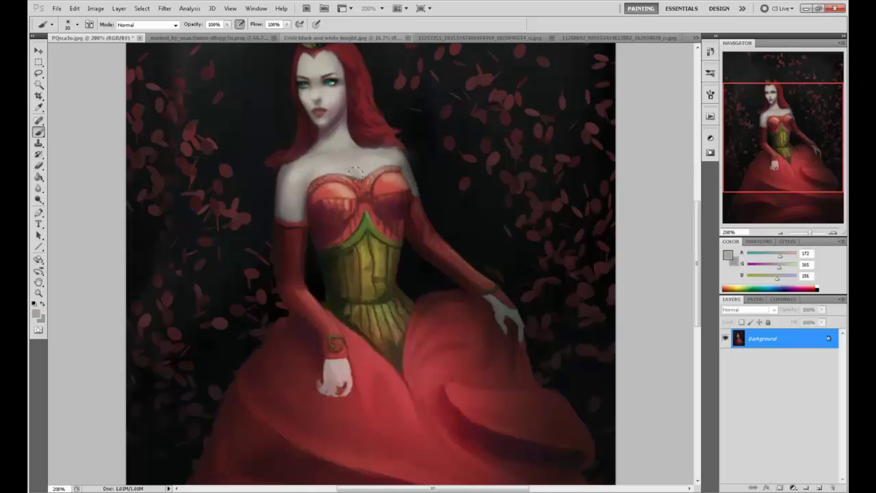
{"action": "left_click", "coordinate": [291, 177], "text": "alt"}
{"action": "key", "text": "bracketleft"}
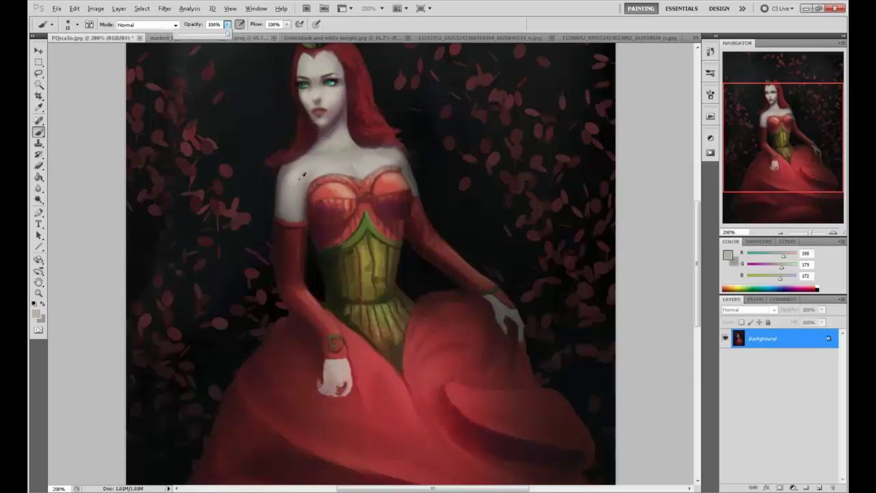
{"action": "left_click", "coordinate": [295, 179], "text": "alt"}
{"action": "left_click", "coordinate": [727, 255]}
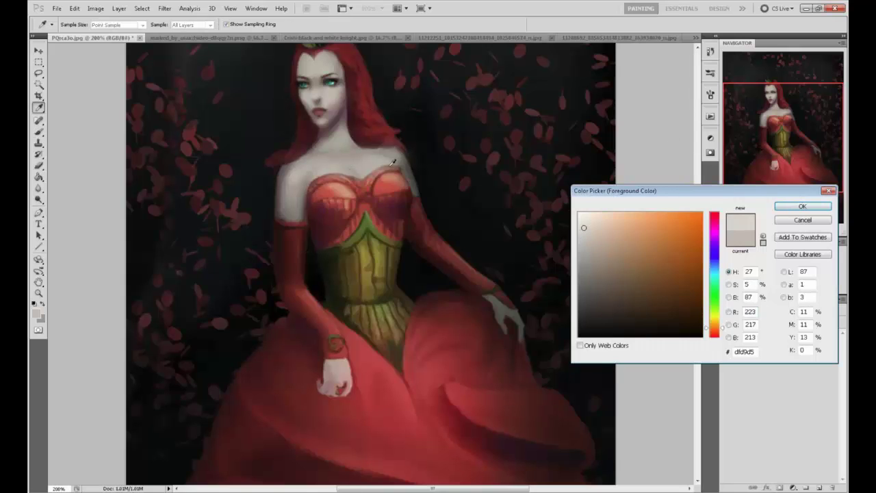
{"action": "left_click", "coordinate": [798, 206]}
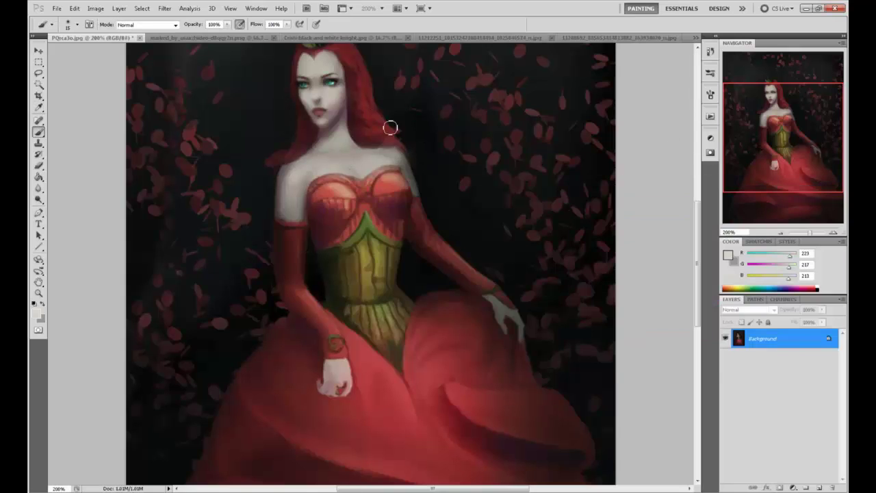
- Paint and blend the highlight at the centre of the chest with sampled light and mid skin tones
{"action": "left_click", "coordinate": [363, 172], "text": "alt"}
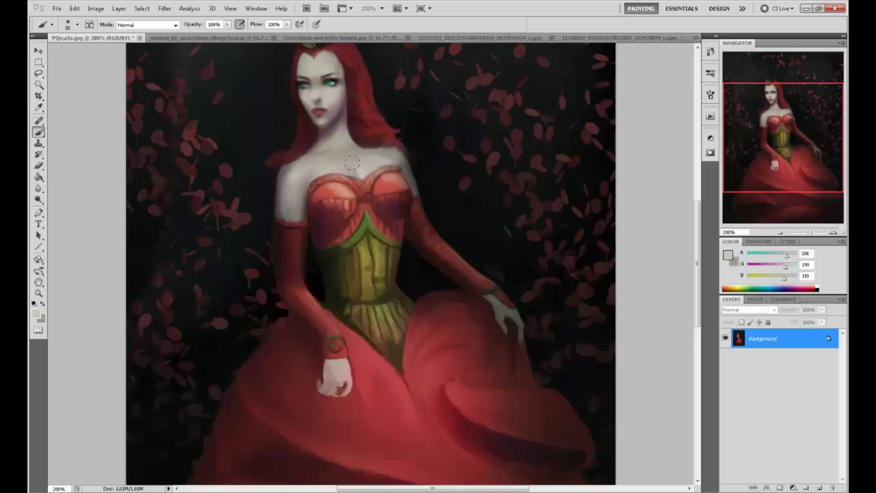
{"action": "left_click", "coordinate": [352, 170], "text": "alt"}
{"action": "left_click", "coordinate": [359, 164], "text": "alt"}
{"action": "left_click", "coordinate": [353, 161], "text": "alt"}
{"action": "left_click", "coordinate": [352, 171], "text": "alt"}
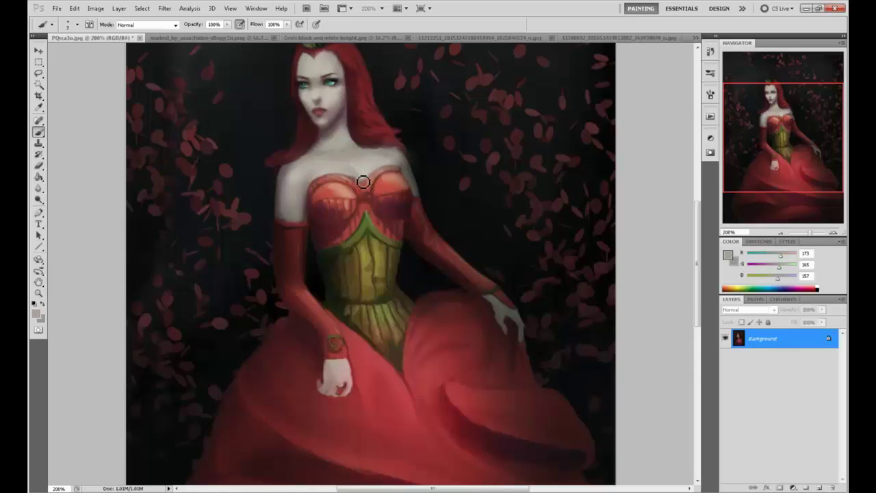
- Clean up the bodice neckline and the skin above it with sampled dark red and skin tones, using a 25 px brush
{"action": "key", "text": "bracketright"}
{"action": "key", "text": "bracketright"}
{"action": "key", "text": "bracketright"}
{"action": "left_click", "coordinate": [371, 184], "text": "alt"}
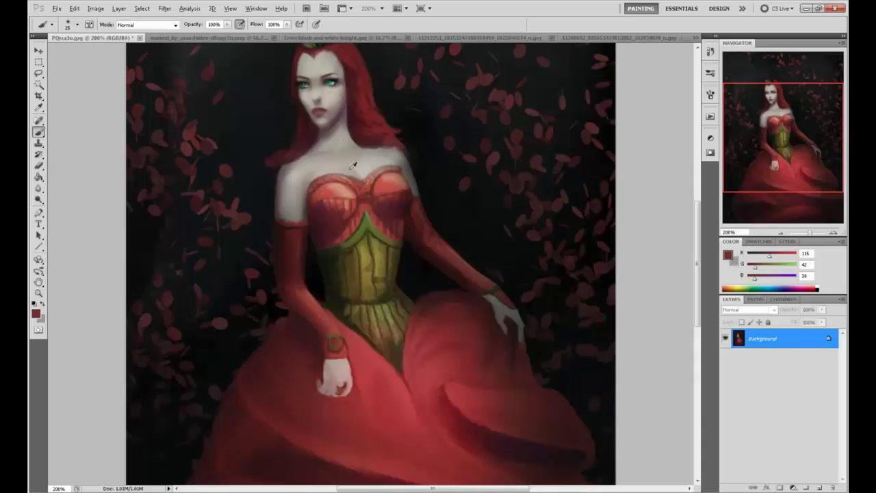
{"action": "left_click", "coordinate": [354, 165], "text": "alt"}
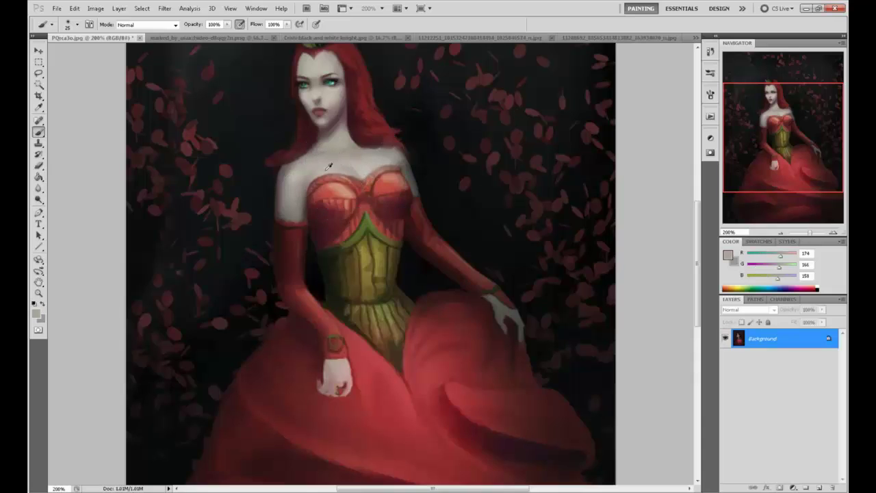
{"action": "left_click", "coordinate": [332, 169], "text": "alt"}
{"action": "left_click", "coordinate": [369, 168], "text": "alt"}
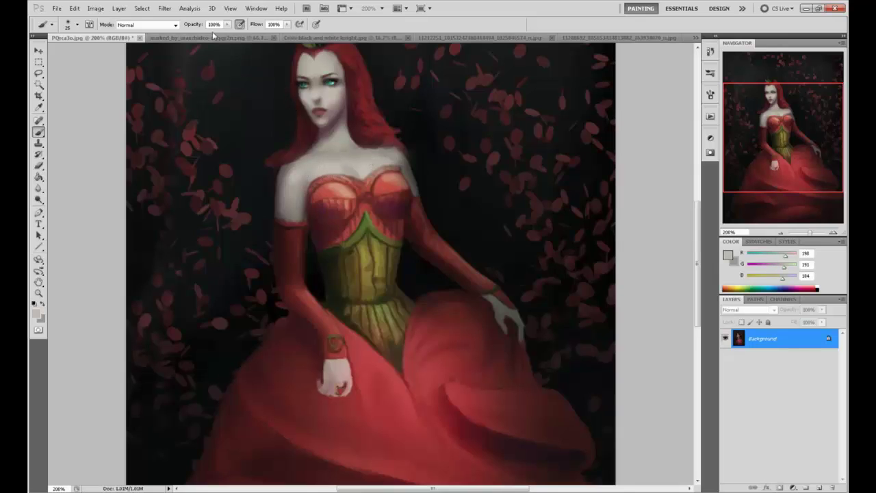
- Even out the chest and shoulder shading across the whole figure with a 40 px brush and sampled skin tones
{"action": "key", "text": "ctrl+minus"}
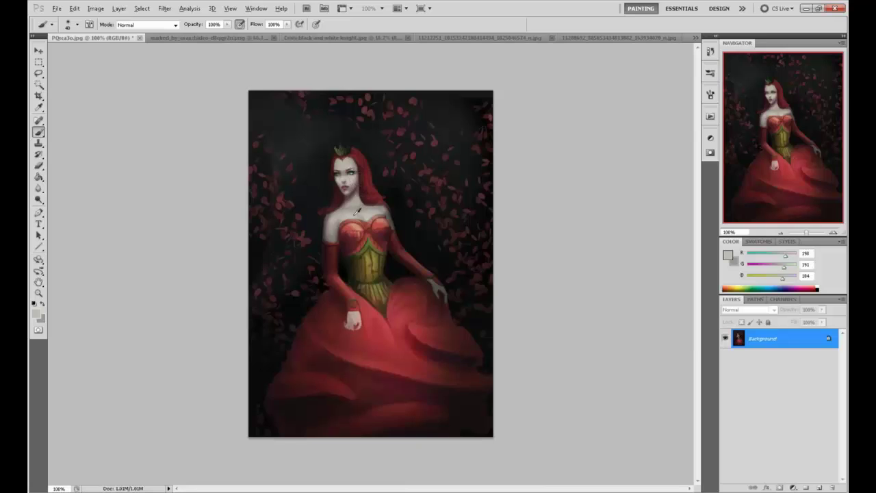
{"action": "left_click", "coordinate": [362, 216], "text": "alt"}
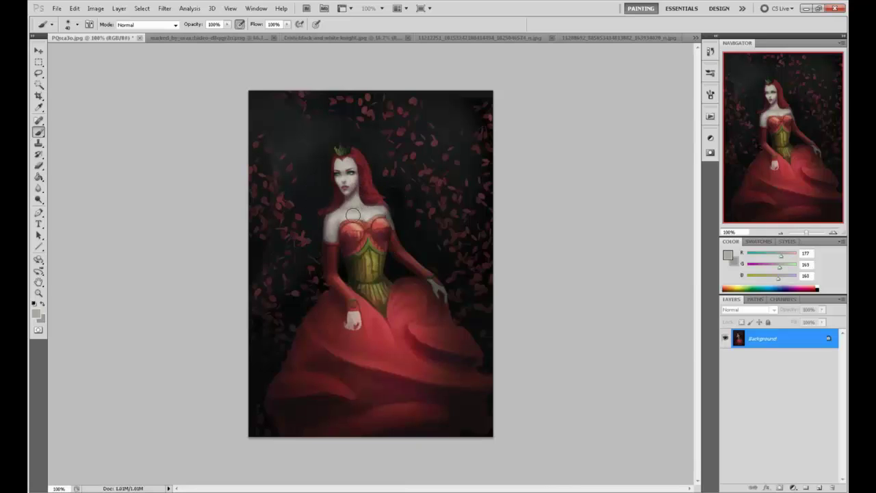
{"action": "left_click", "coordinate": [352, 218], "text": "alt"}
{"action": "left_click", "coordinate": [338, 214], "text": "alt"}
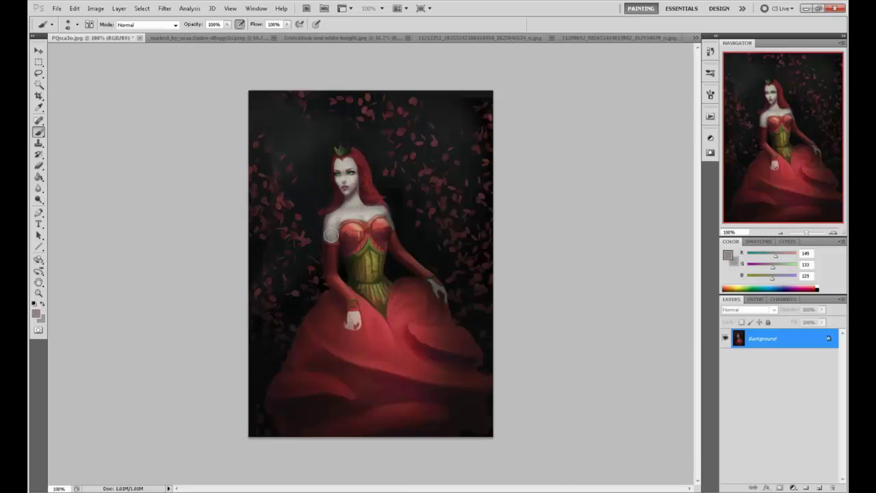
- Darken the outer side of the bare upper arm with a sampled near-black, using a 90 px brush at 49% opacity
{"action": "left_click", "coordinate": [317, 232], "text": "alt"}
{"action": "key", "text": "bracketright"}
{"action": "key", "text": "bracketright"}
{"action": "key", "text": "bracketright"}
{"action": "key", "text": "bracketright"}
{"action": "key", "text": "bracketright"}
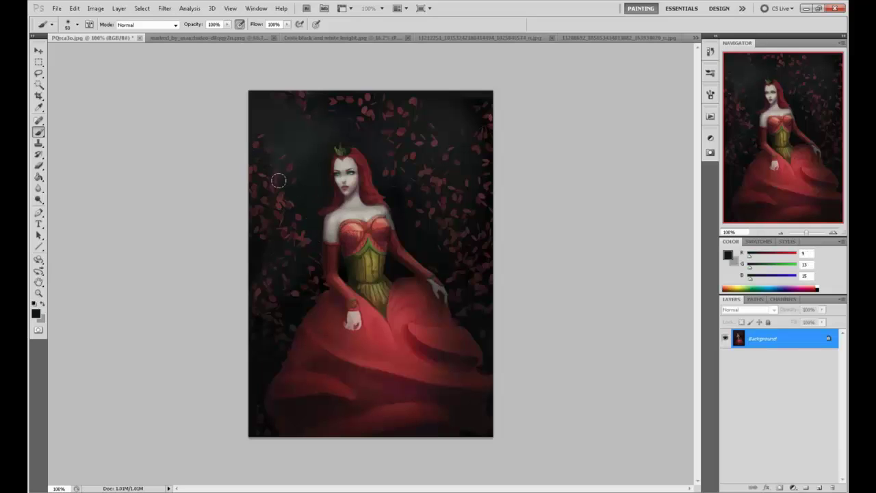
{"action": "left_click", "coordinate": [229, 25]}
{"action": "left_click_drag", "start_coordinate": [230, 27], "coordinate": [207, 43]}
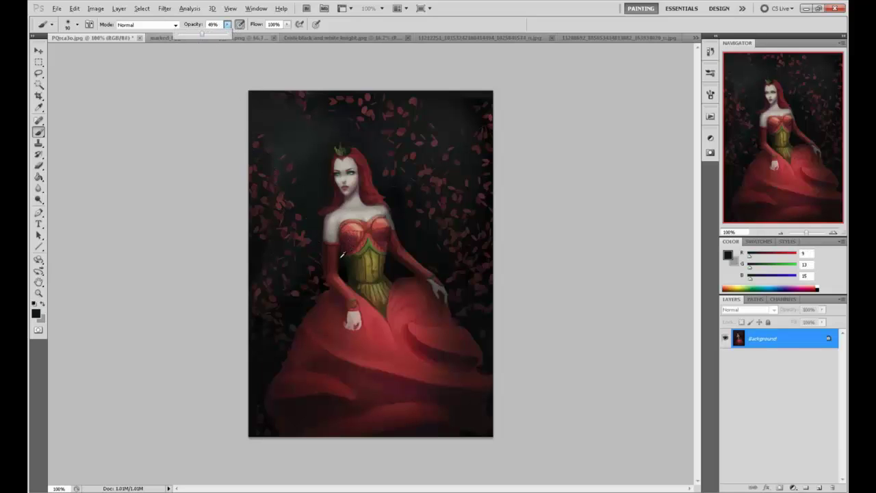
{"action": "left_click", "coordinate": [342, 255], "text": "alt"}
{"action": "left_click_drag", "start_coordinate": [320, 238], "coordinate": [331, 239]}
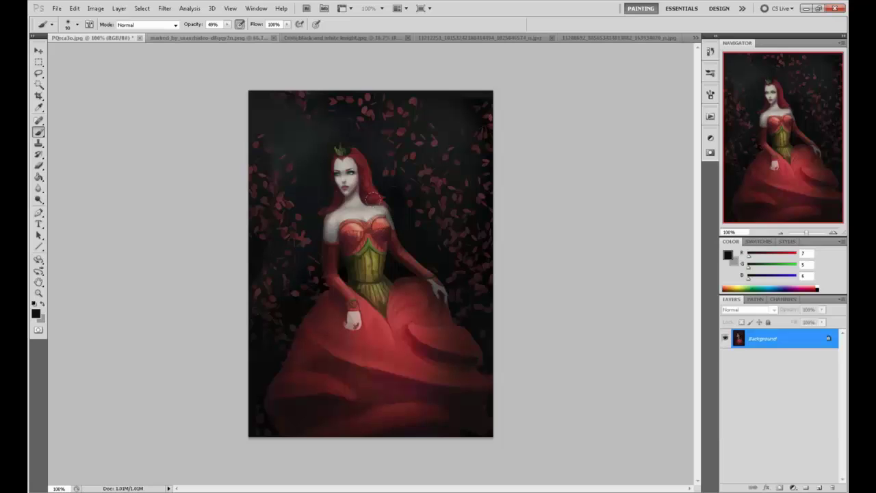
- Brush a red sampled from the skirt over the gloved forearm beside the waist
{"action": "left_click", "coordinate": [386, 233], "text": "alt"}
{"action": "left_click", "coordinate": [385, 326], "text": "alt"}
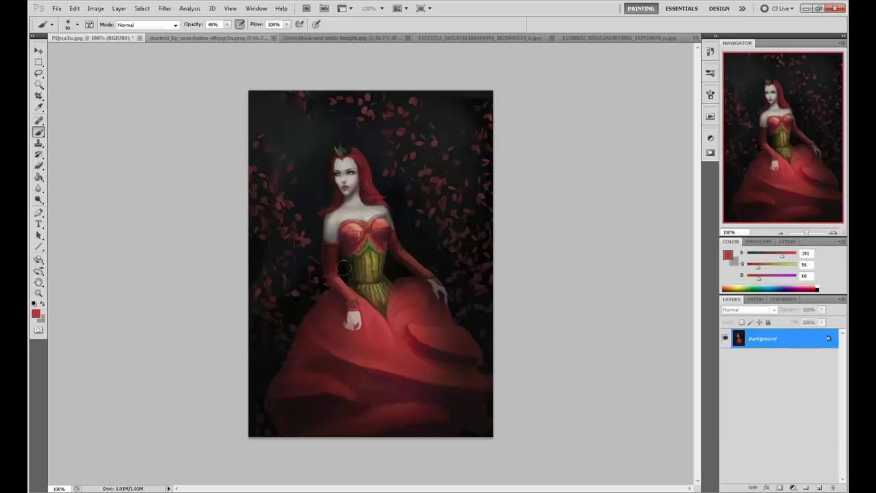
{"action": "left_click_drag", "start_coordinate": [336, 275], "coordinate": [341, 287]}
{"action": "key", "text": "bracketleft"}
- Touch up the dark area around the waist and the forehead with sampled near-black and pale skin tones, reducing the brush to 70 px
{"action": "left_click", "coordinate": [395, 262], "text": "alt"}
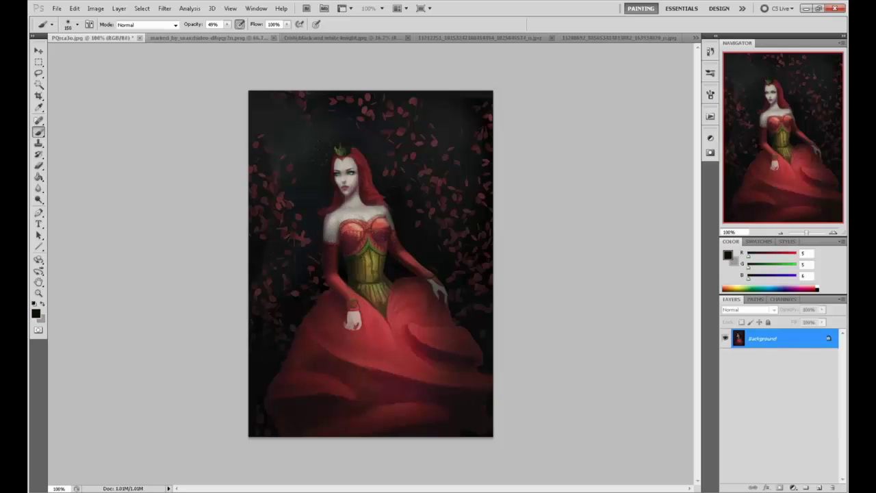
{"action": "left_click_drag", "start_coordinate": [336, 165], "coordinate": [340, 180]}
{"action": "key", "text": "ctrl+z"}
{"action": "key", "text": "bracketleft"}
{"action": "key", "text": "bracketleft"}
{"action": "key", "text": "bracketleft"}
{"action": "key", "text": "bracketleft"}
{"action": "left_click", "coordinate": [343, 163], "text": "alt"}
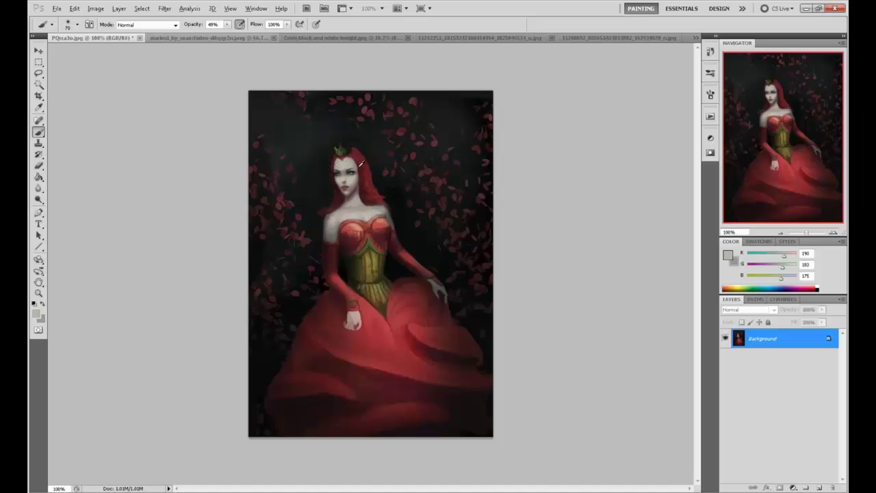
- Reshape the crown and the top of the hair in the Liquify filter with a warp brush of size 76 and density 100
{"action": "left_click", "coordinate": [164, 8]}
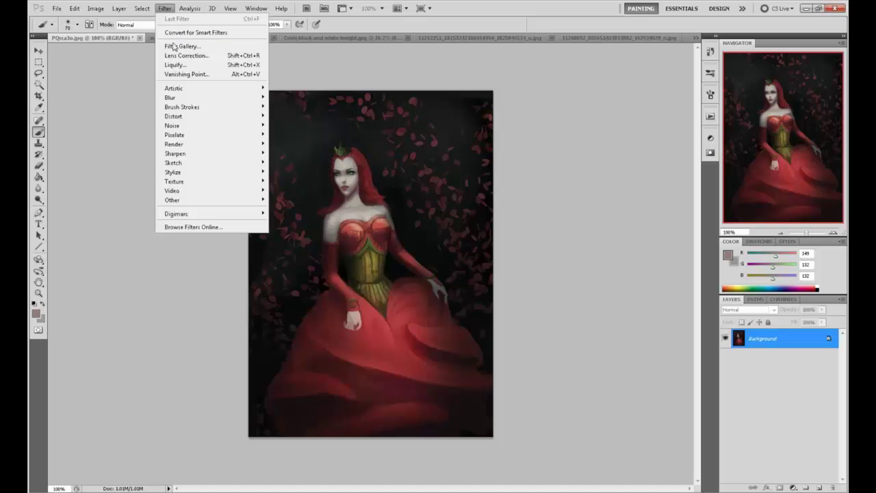
{"action": "left_click", "coordinate": [176, 63]}
{"action": "key", "text": "z"}
{"action": "left_click_drag", "start_coordinate": [289, 115], "coordinate": [415, 204]}
{"action": "left_click", "coordinate": [803, 82]}
{"action": "mouse_move", "coordinate": [755, 93]}
{"action": "left_mouse_down"}
{"action": "mouse_move", "coordinate": [775, 99]}
{"action": "mouse_move", "coordinate": [755, 95]}
{"action": "left_mouse_up"}
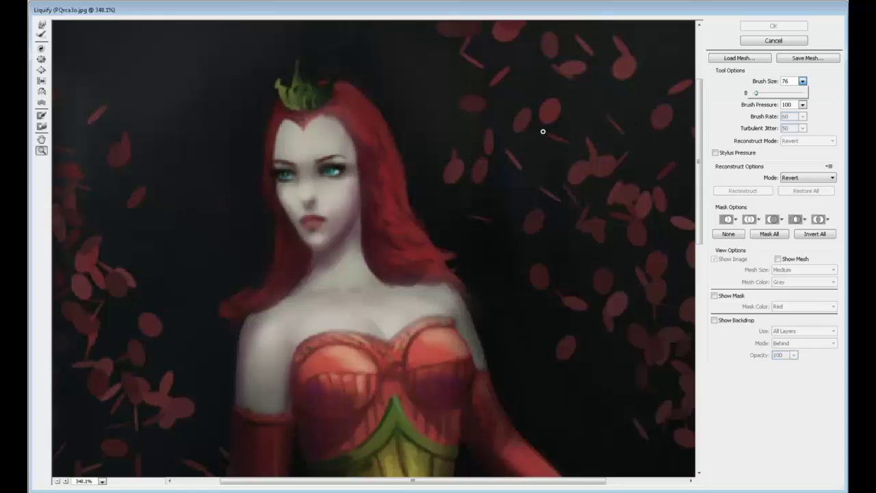
{"action": "left_click", "coordinate": [42, 25]}
{"action": "left_click", "coordinate": [803, 93]}
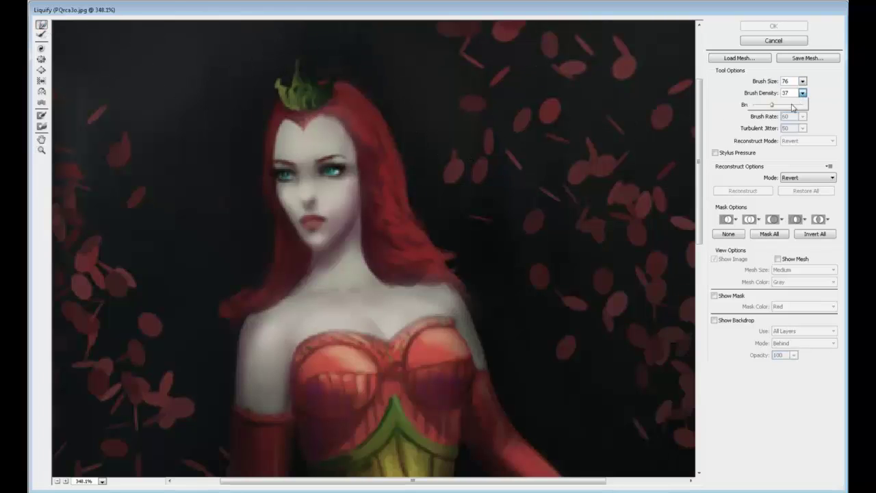
{"action": "mouse_move", "coordinate": [295, 115]}
{"action": "left_mouse_down"}
{"action": "mouse_move", "coordinate": [308, 89]}
{"action": "mouse_move", "coordinate": [303, 99]}
{"action": "mouse_move", "coordinate": [302, 84]}
{"action": "mouse_move", "coordinate": [343, 82]}
{"action": "left_mouse_up"}
{"action": "key", "text": "ctrl+z"}
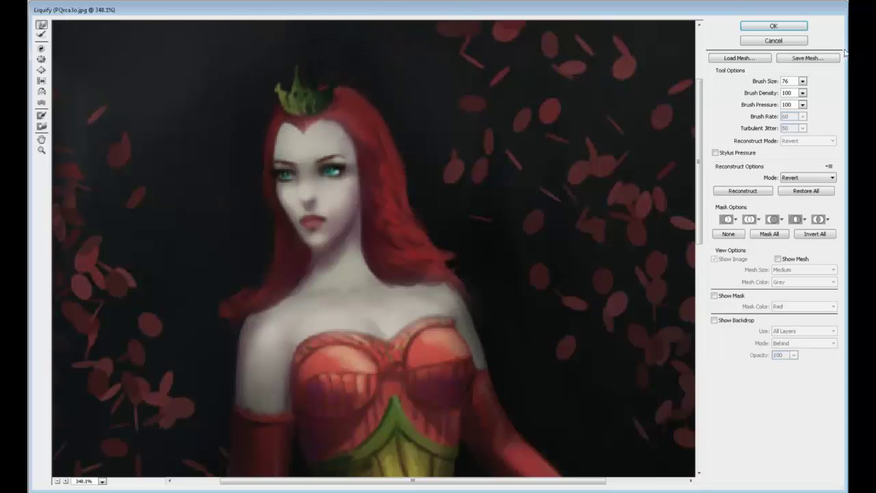
- Warp the pointed hairline upward above the forehead with a Liquify brush of size 26
{"action": "left_click", "coordinate": [802, 81]}
{"action": "left_click_drag", "start_coordinate": [756, 96], "coordinate": [753, 94]}
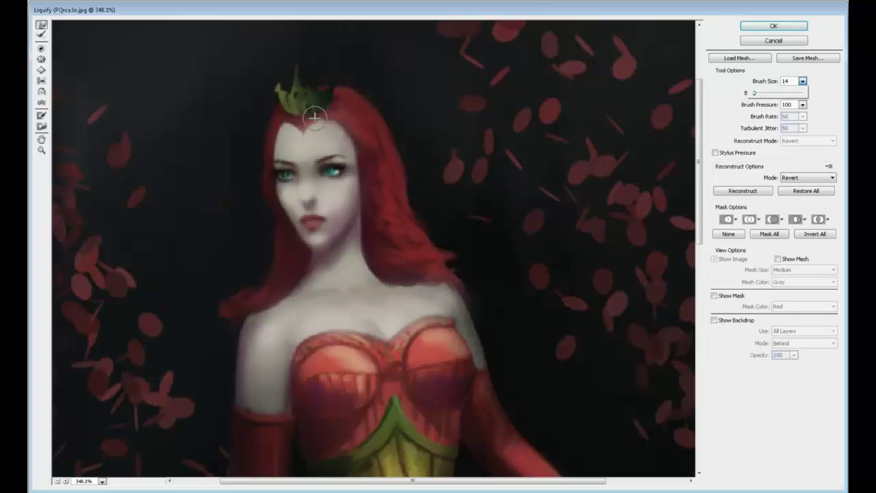
{"action": "key", "text": "bracketright"}
{"action": "key", "text": "bracketright"}
{"action": "key", "text": "bracketright"}
{"action": "left_click", "coordinate": [303, 137]}
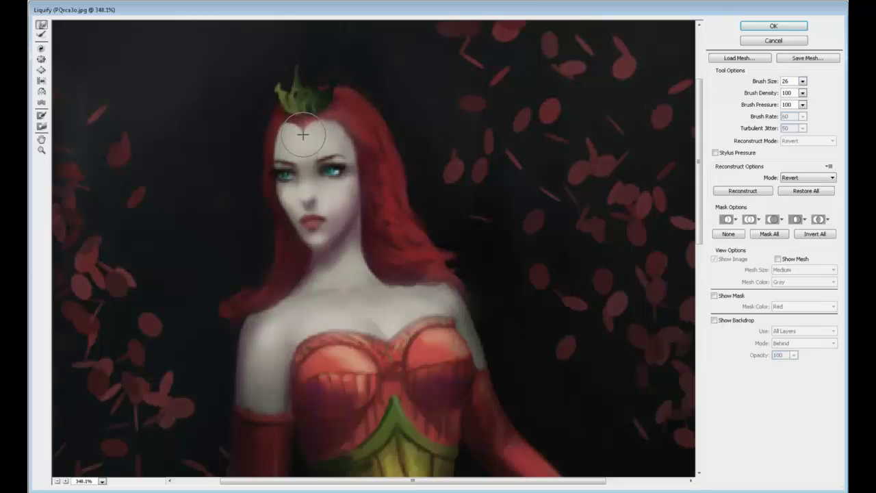
{"action": "left_click_drag", "start_coordinate": [302, 139], "coordinate": [303, 136]}
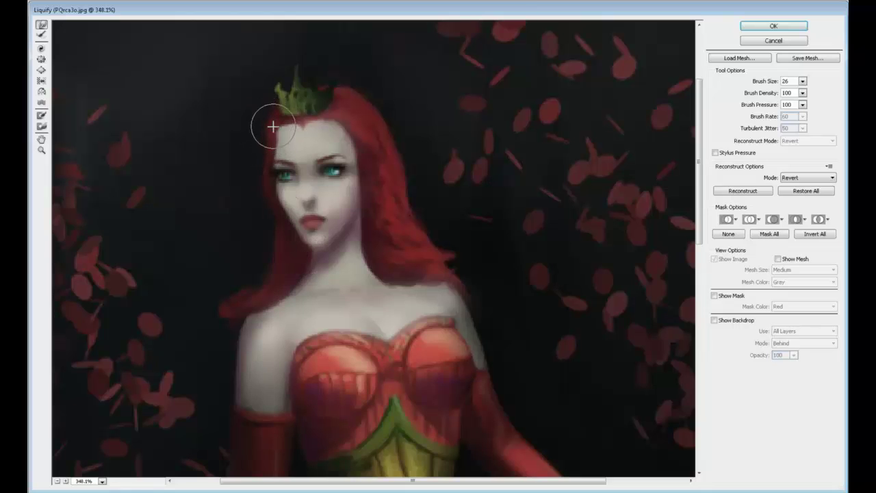
- Refine the crown and hair outline across the whole figure at brush density 26 and apply the Liquify changes
{"action": "key", "text": "ctrl+alt+0"}
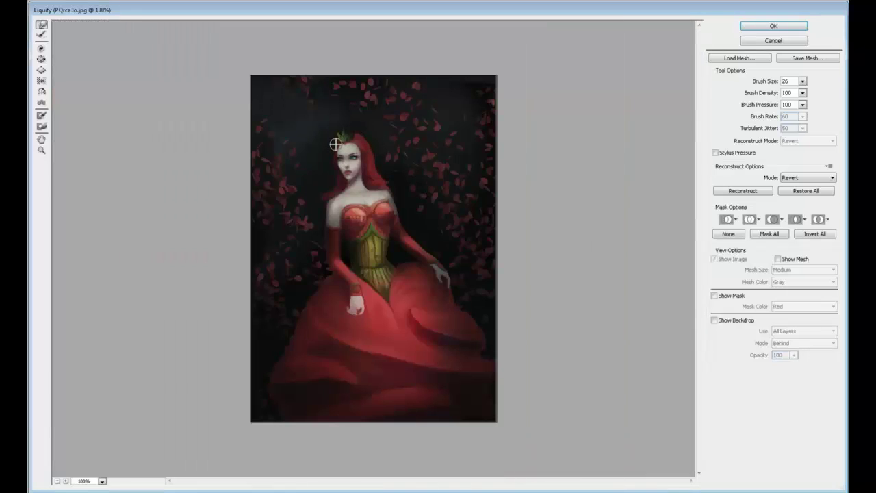
{"action": "left_click", "coordinate": [803, 92]}
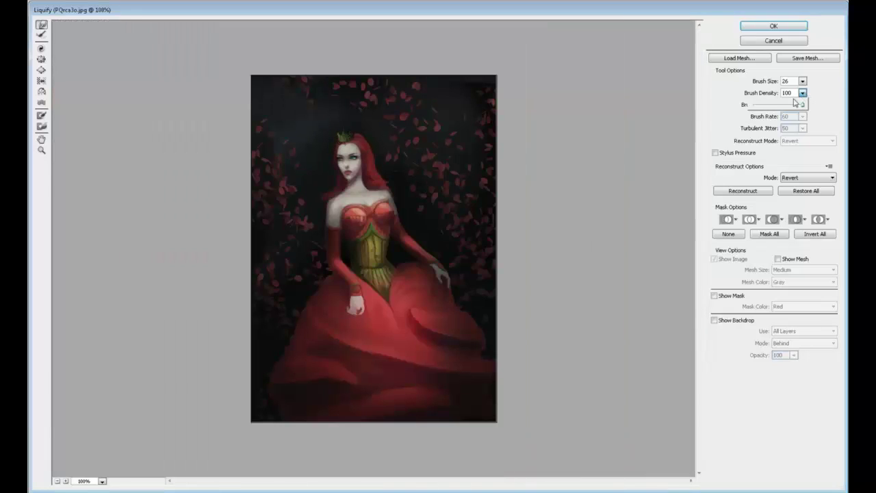
{"action": "left_click_drag", "start_coordinate": [796, 104], "coordinate": [768, 105]}
{"action": "left_click", "coordinate": [342, 145]}
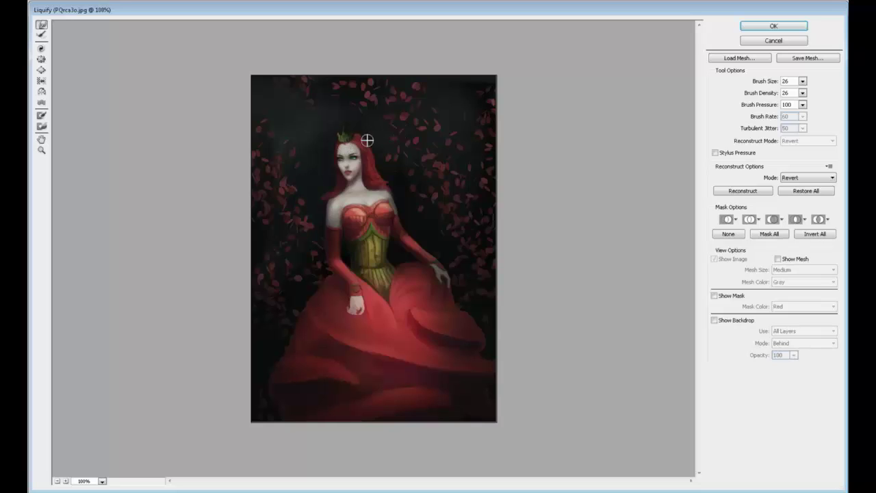
{"action": "key", "text": "Return"}
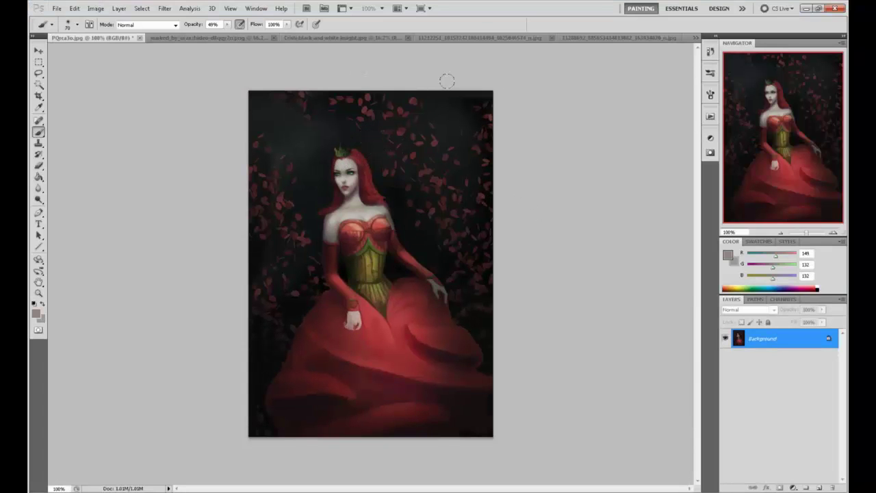
- Repaint the hairline and forehead shading with sampled skin, dark red and near-black tones, using a 70 px brush at 49% opacity
{"action": "left_click", "coordinate": [354, 168], "text": "alt"}
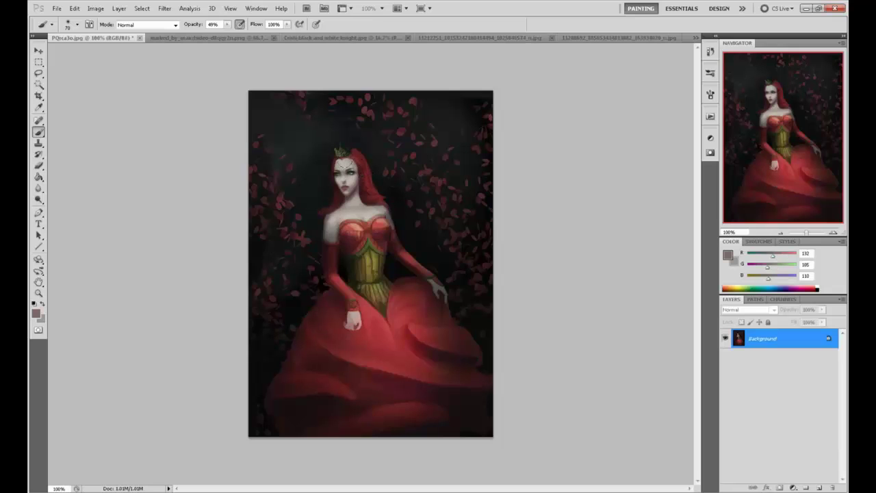
{"action": "left_click", "coordinate": [358, 162], "text": "alt"}
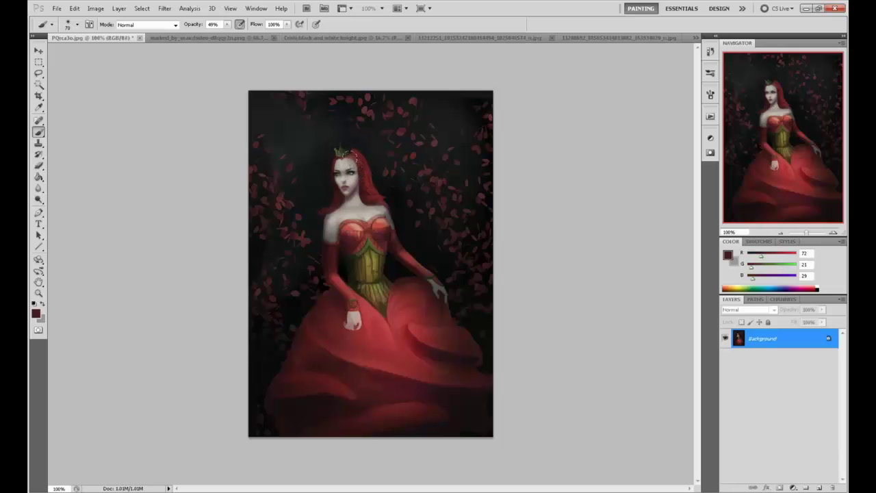
{"action": "left_click", "coordinate": [332, 160], "text": "alt"}
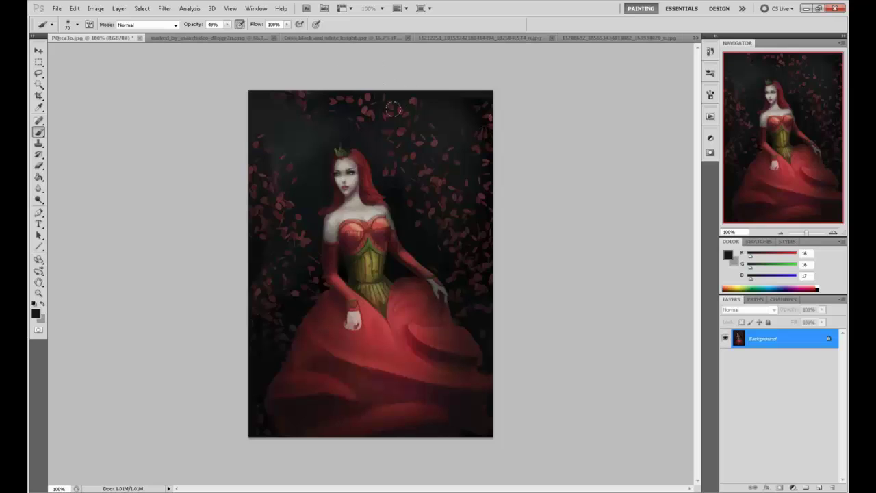
{"action": "left_click", "coordinate": [347, 159], "text": "alt"}
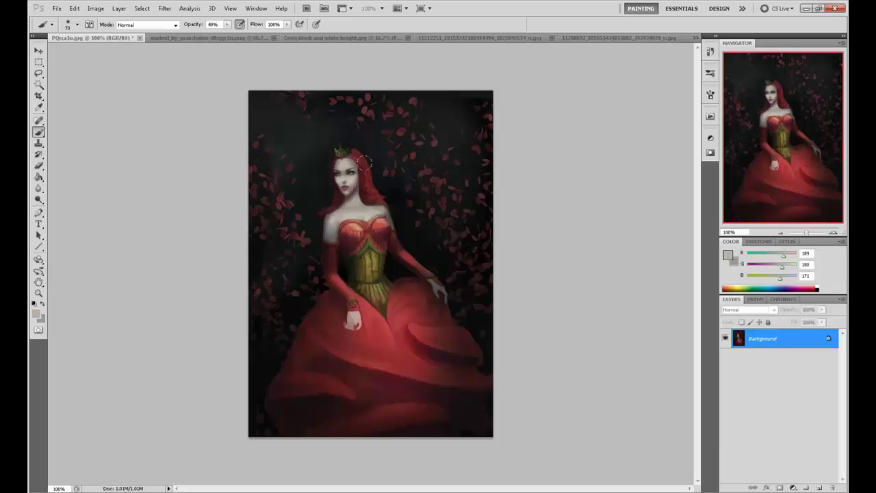
{"action": "left_click", "coordinate": [346, 171], "text": "alt"}
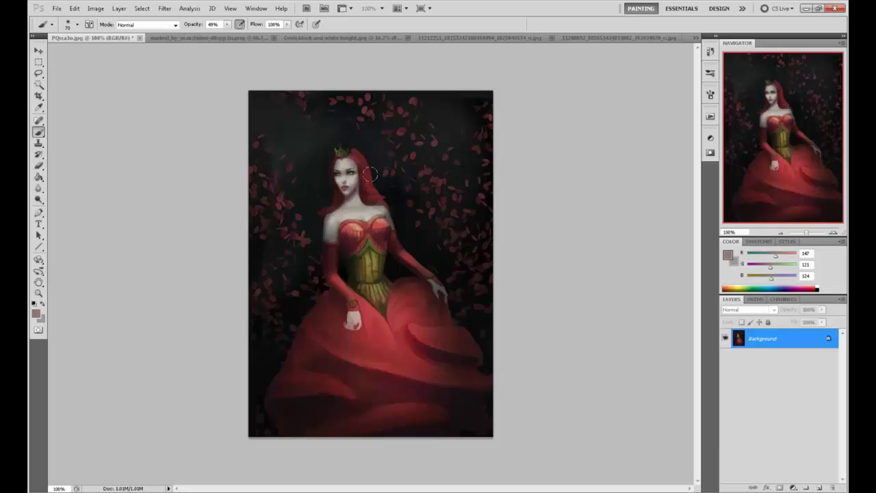
{"action": "left_click", "coordinate": [347, 174], "text": "alt"}
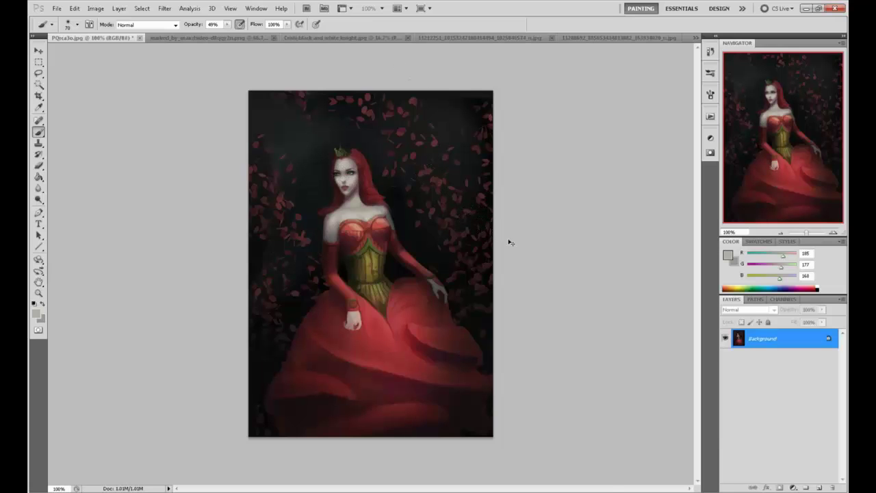
- Smooth the forehead and cheek with sampled light and shadowed skin tones, reducing the brush to 25 px
{"action": "key", "text": "ctrl+plus"}
{"action": "left_click_drag", "start_coordinate": [366, 119], "coordinate": [397, 162]}
{"action": "left_click", "coordinate": [363, 139], "text": "alt"}
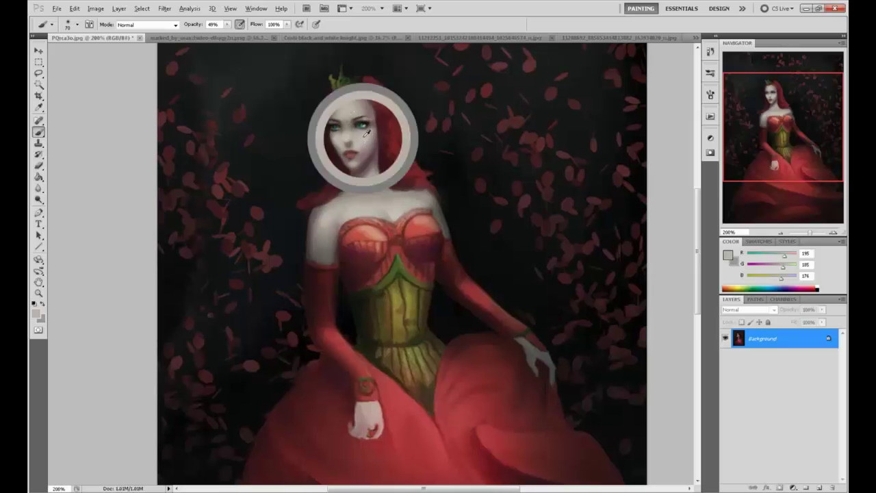
{"action": "left_click", "coordinate": [370, 112], "text": "alt"}
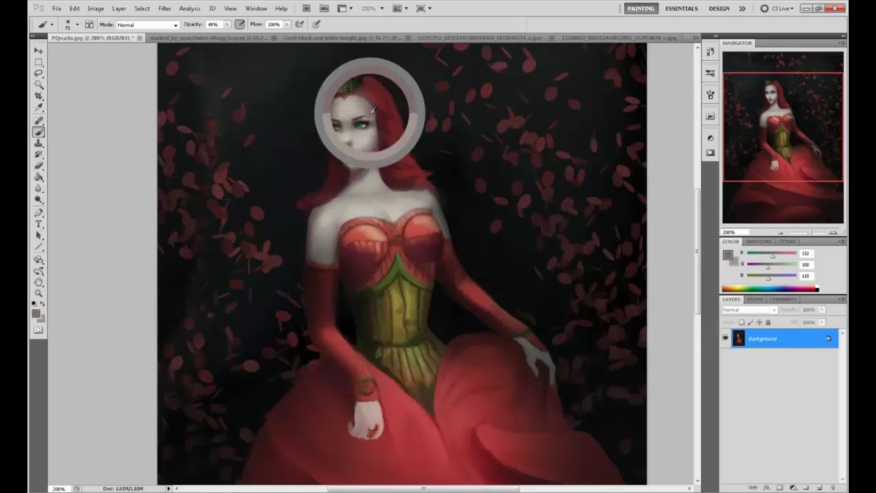
{"action": "left_click", "coordinate": [342, 109], "text": "alt"}
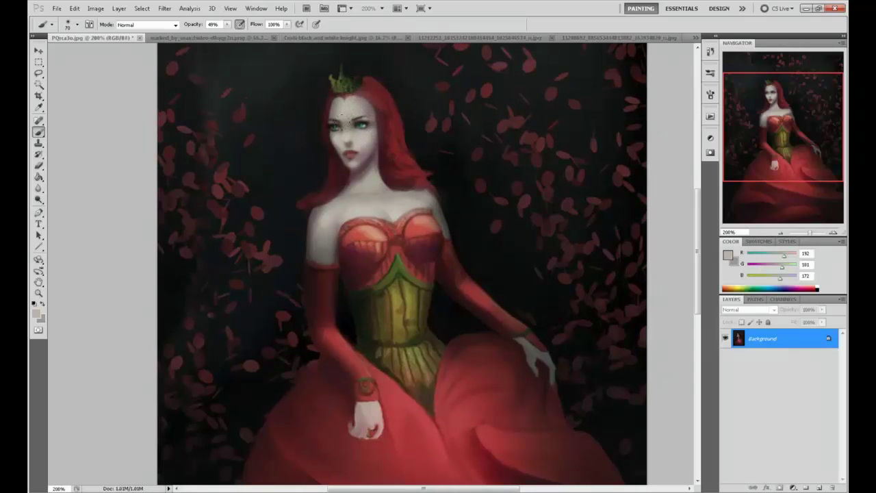
{"action": "key", "text": "bracketleft"}
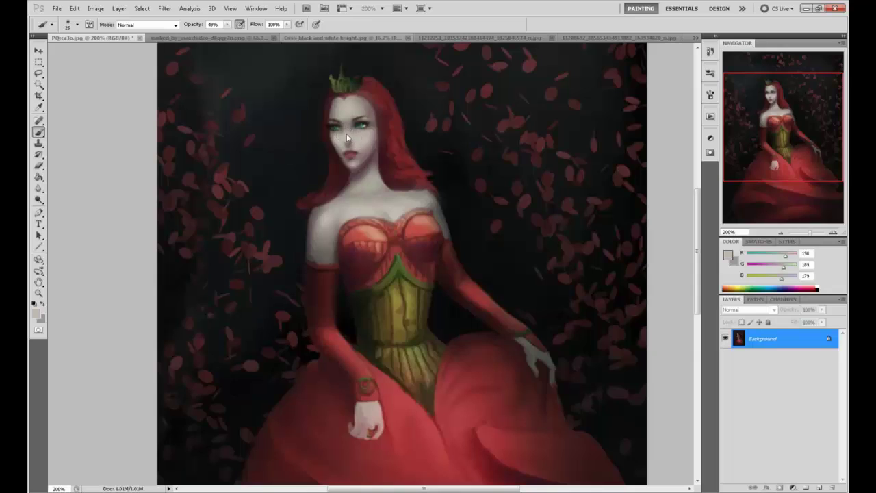
- Define both eyes with sampled grey-brown and dark green tones, reducing the brush to 4 px for the fine details
{"action": "left_click", "coordinate": [334, 125], "text": "alt"}
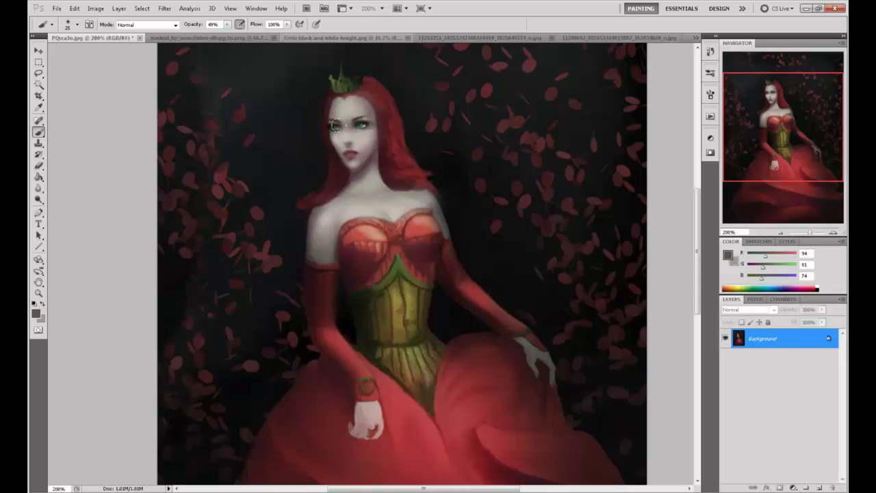
{"action": "left_click", "coordinate": [362, 121], "text": "alt"}
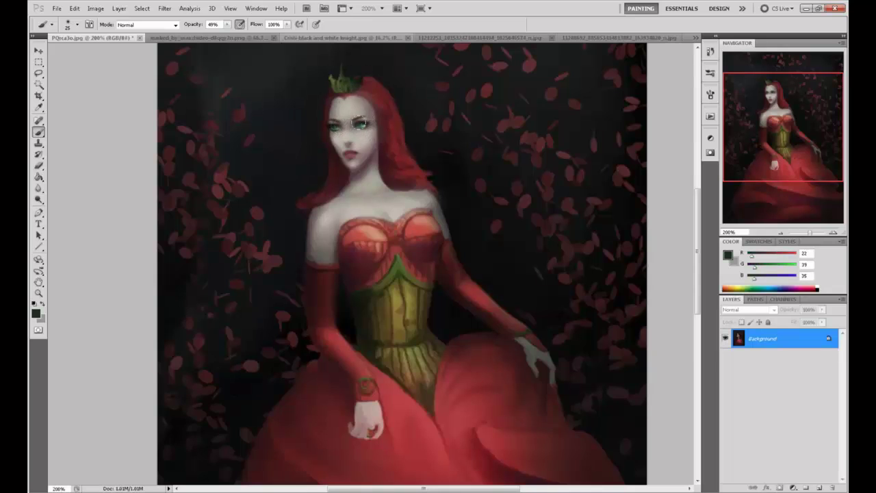
{"action": "key", "text": "bracketleft"}
{"action": "key", "text": "bracketleft"}
{"action": "key", "text": "bracketleft"}
{"action": "key", "text": "bracketleft"}
{"action": "key", "text": "bracketleft"}
{"action": "key", "text": "bracketleft"}
{"action": "key", "text": "bracketleft"}
{"action": "key", "text": "bracketleft"}
{"action": "key", "text": "bracketleft"}
{"action": "key", "text": "bracketleft"}
{"action": "key", "text": "bracketright"}
{"action": "key", "text": "bracketright"}
{"action": "key", "text": "bracketleft"}
- Refine the nose, cheek and chin edges with a 4 px brush, using sampled skin tones and a dark red
{"action": "left_click", "coordinate": [356, 146], "text": "alt"}
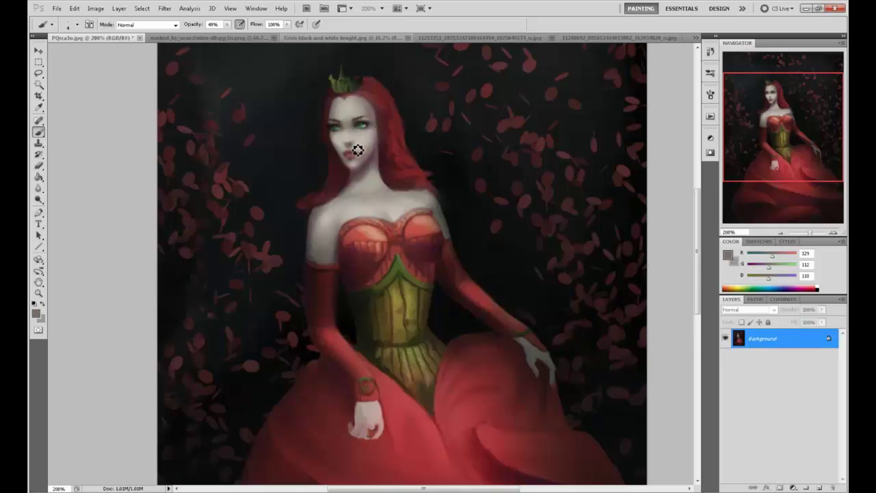
{"action": "left_click", "coordinate": [354, 139], "text": "alt"}
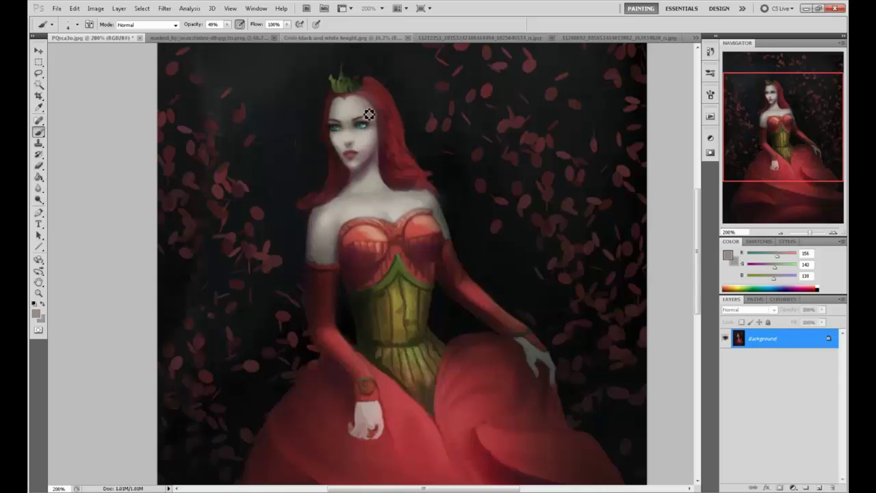
{"action": "left_click", "coordinate": [359, 136], "text": "alt"}
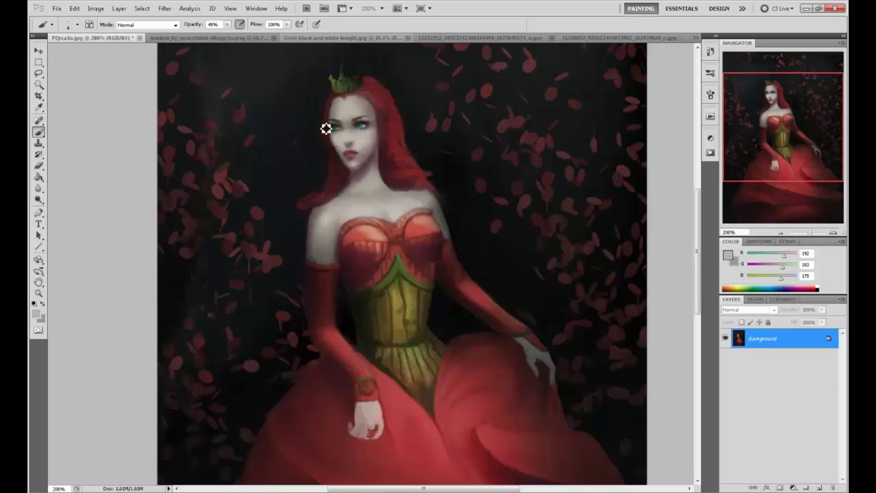
{"action": "left_click", "coordinate": [347, 168], "text": "alt"}
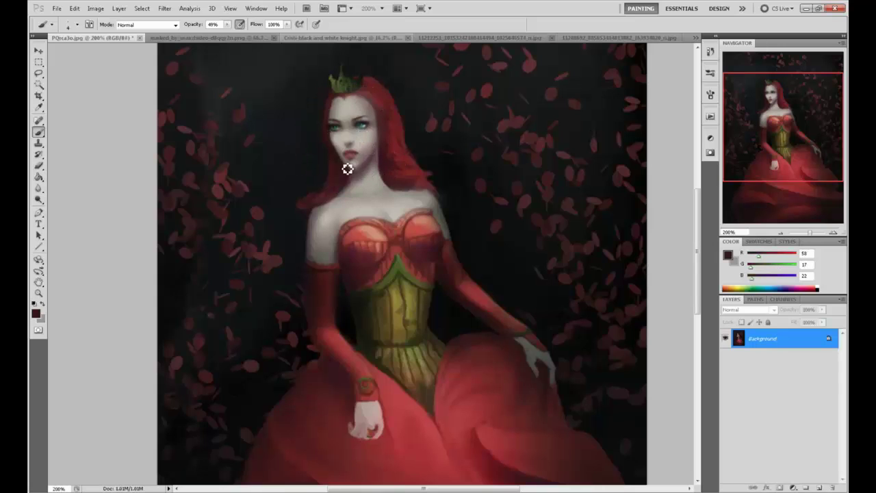
- Soften the outer contour of the bare shoulder with a larger brush, using a sampled greyish skin tone and the background near-black
{"action": "left_click", "coordinate": [315, 218], "text": "alt"}
{"action": "key", "text": "bracketright"}
{"action": "key", "text": "bracketright"}
{"action": "key", "text": "bracketright"}
{"action": "key", "text": "bracketright"}
{"action": "key", "text": "bracketright"}
{"action": "key", "text": "bracketright"}
{"action": "key", "text": "bracketright"}
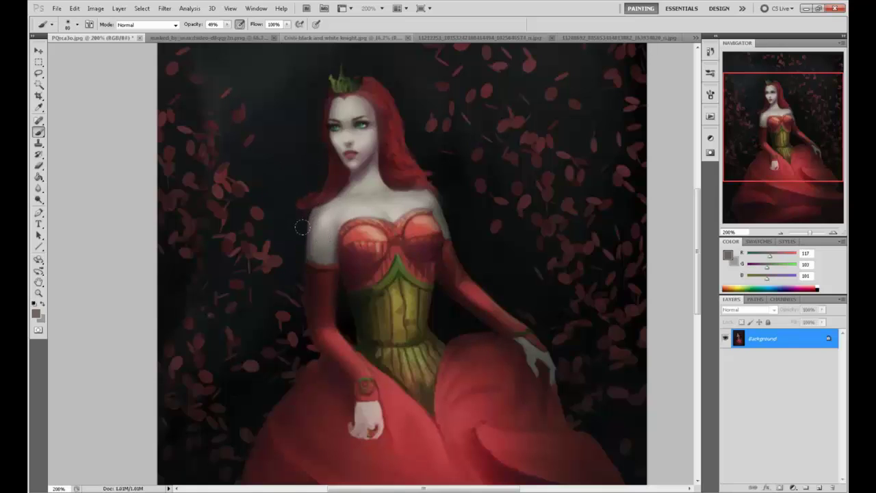
{"action": "left_click", "coordinate": [287, 216], "text": "alt"}
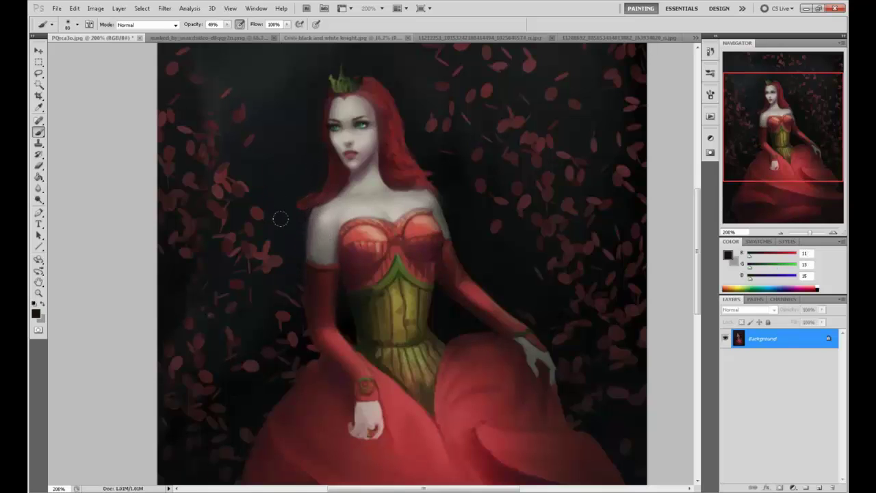
- Blend the upper arm and collarbone shading with sampled grey and pale skin tones, using a 50 px brush
{"action": "left_click", "coordinate": [324, 219], "text": "alt"}
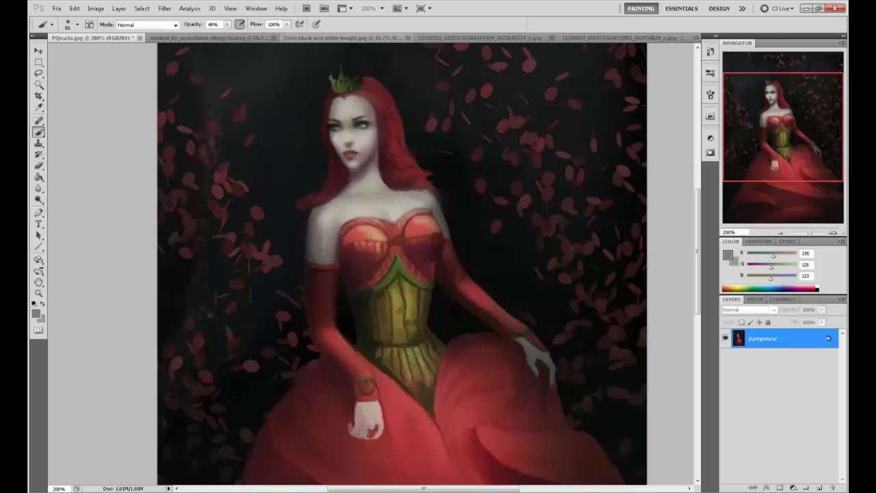
{"action": "left_click", "coordinate": [319, 227], "text": "alt"}
{"action": "left_click", "coordinate": [355, 196], "text": "alt"}
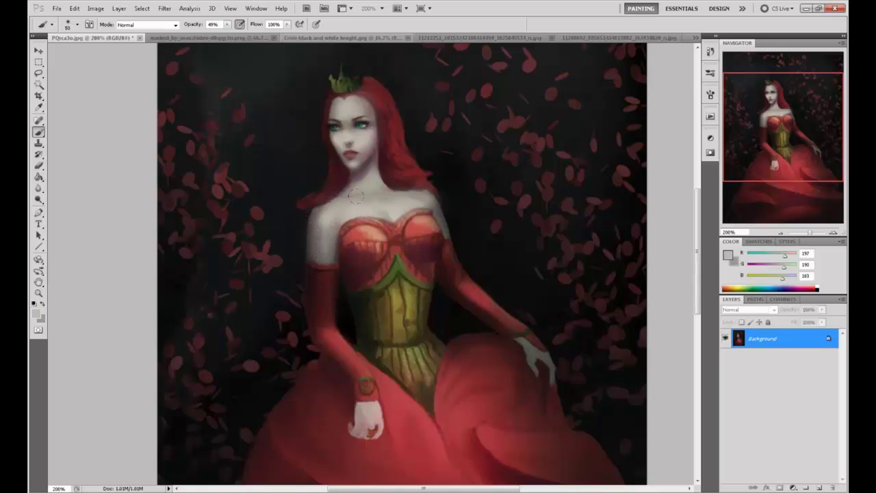
- Brighten the neck and upper chest with the Dodge tool, using the Highlights range, an 80 px brush and 12% exposure
{"action": "left_click", "coordinate": [39, 199]}
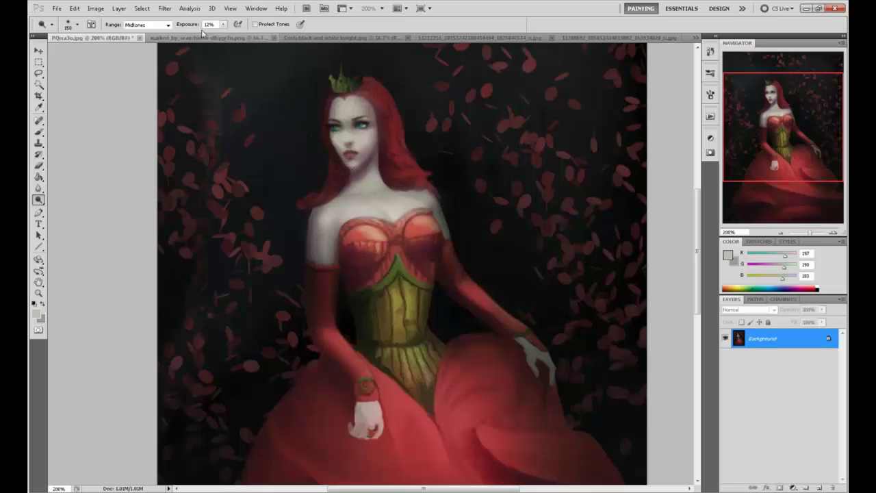
{"action": "left_click", "coordinate": [147, 24]}
{"action": "left_click", "coordinate": [143, 49]}
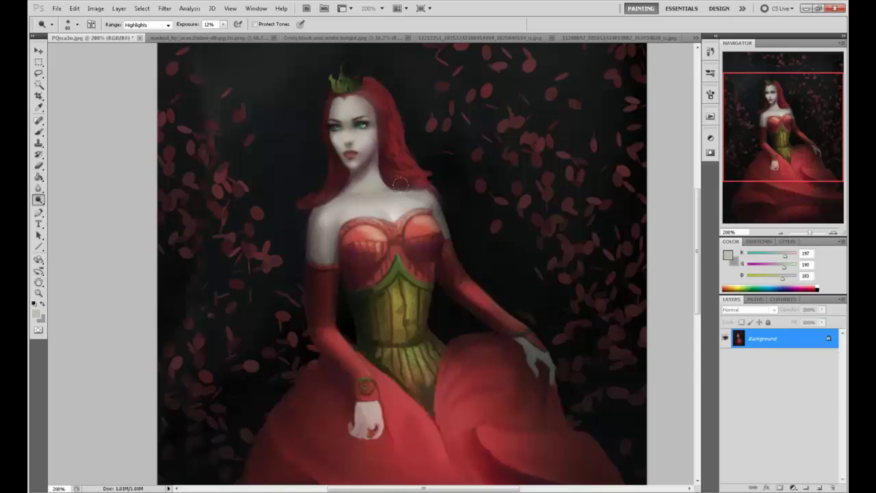
- Reshape the corset's waist in the Liquify filter with brush size 26, and save the JPEG at quality 12
{"action": "key", "text": "ctrl+minus"}
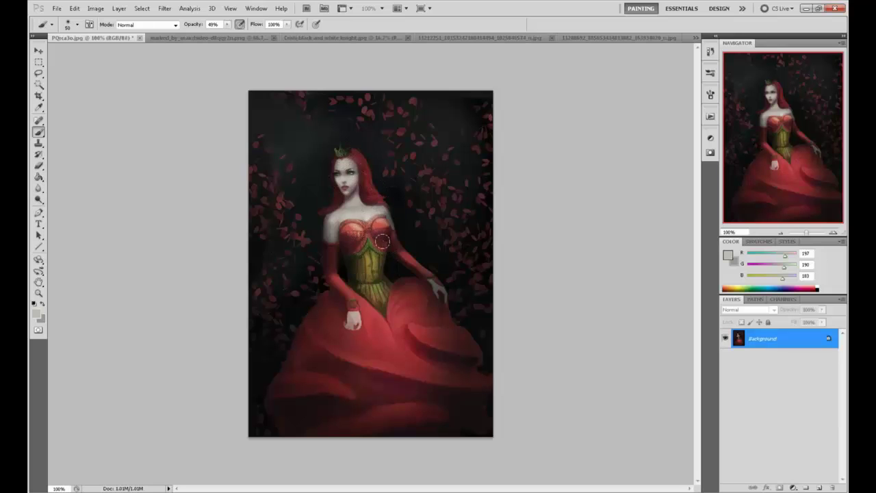
{"action": "left_click", "coordinate": [164, 8]}
{"action": "left_click", "coordinate": [192, 58]}
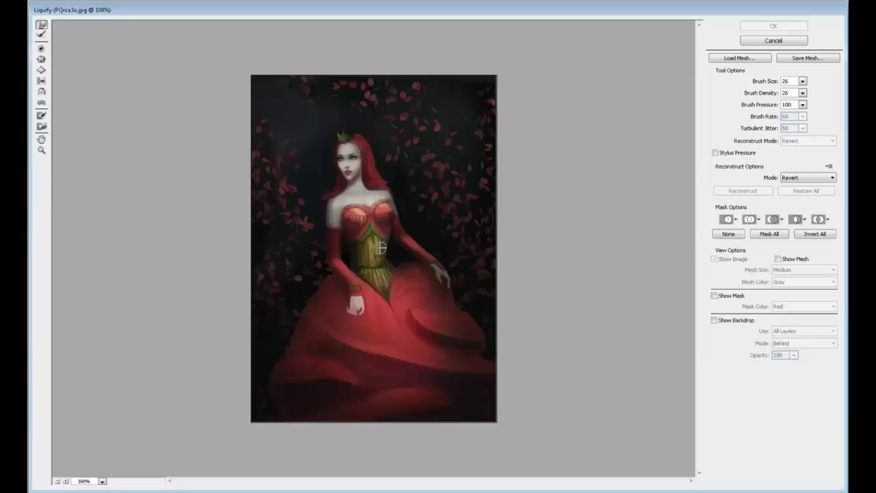
{"action": "left_click_drag", "start_coordinate": [377, 247], "coordinate": [385, 258]}
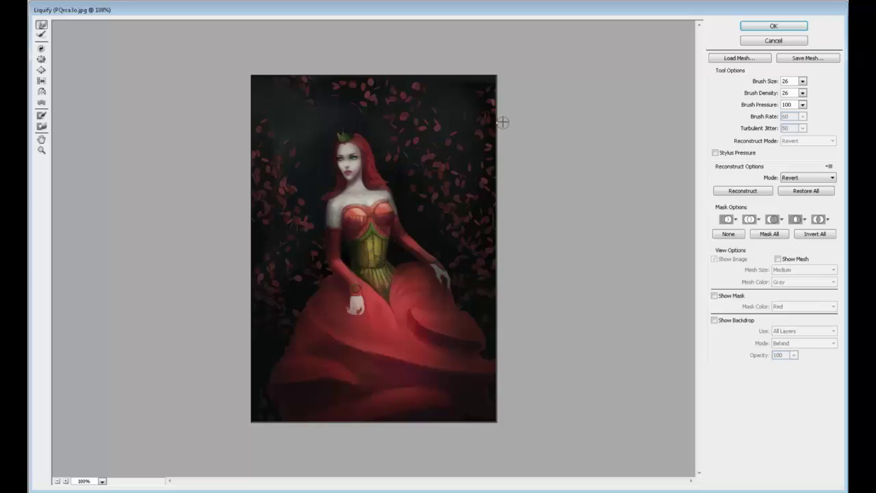
{"action": "left_click", "coordinate": [774, 28]}
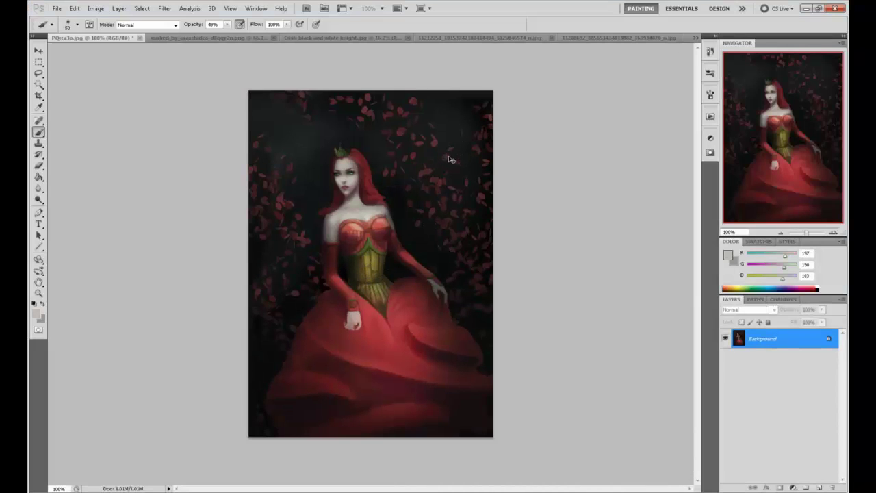
{"action": "key", "text": "ctrl+s"}
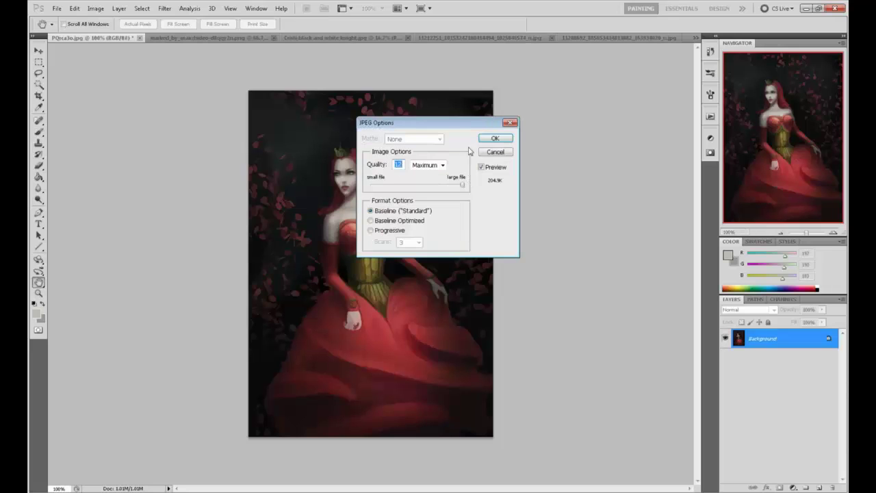
{"action": "left_click", "coordinate": [497, 140]}
- Blend the outer edge of the bare shoulder and upper arm with sampled dark and light greys at 49% opacity
{"action": "left_click", "coordinate": [324, 235], "text": "alt"}
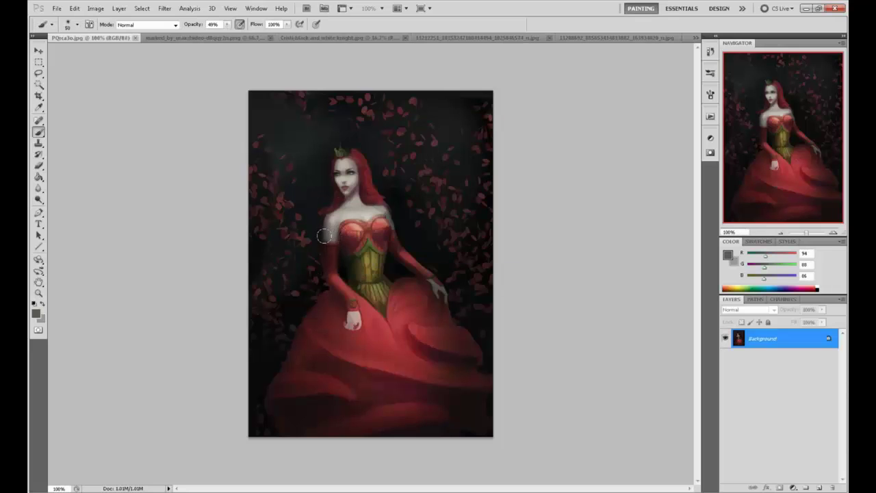
{"action": "left_click_drag", "start_coordinate": [323, 221], "coordinate": [324, 237]}
{"action": "left_click", "coordinate": [329, 222], "text": "alt"}
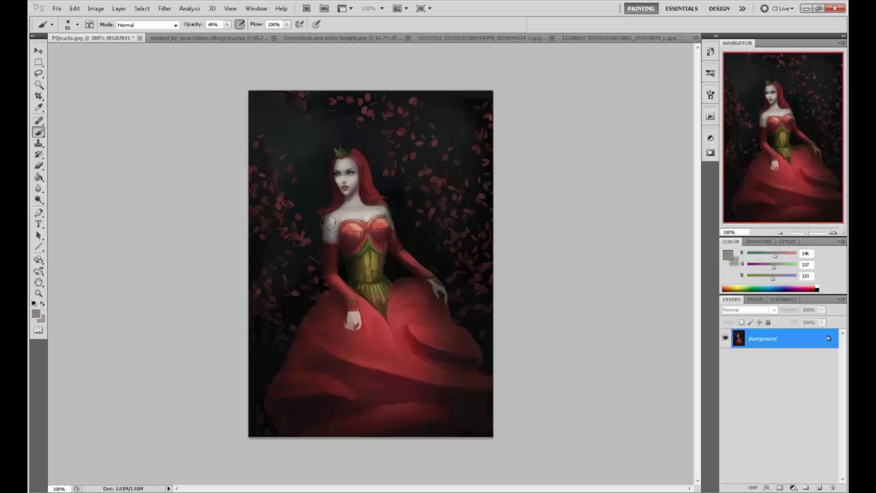
{"action": "left_click", "coordinate": [333, 218], "text": "alt"}
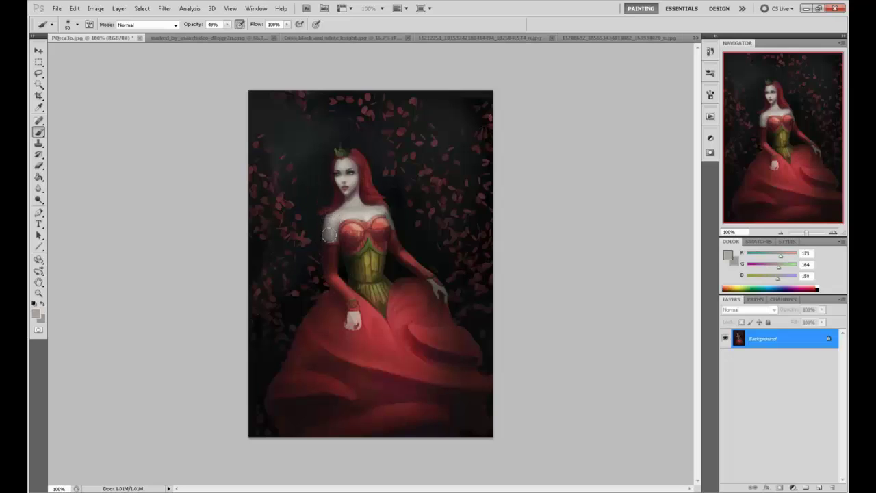
- Adjust the contours of both shoulders and upper arms in the Liquify filter, using brush sizes 91 and 61
{"action": "left_click", "coordinate": [164, 9]}
{"action": "left_click", "coordinate": [179, 56]}
{"action": "left_click", "coordinate": [803, 81]}
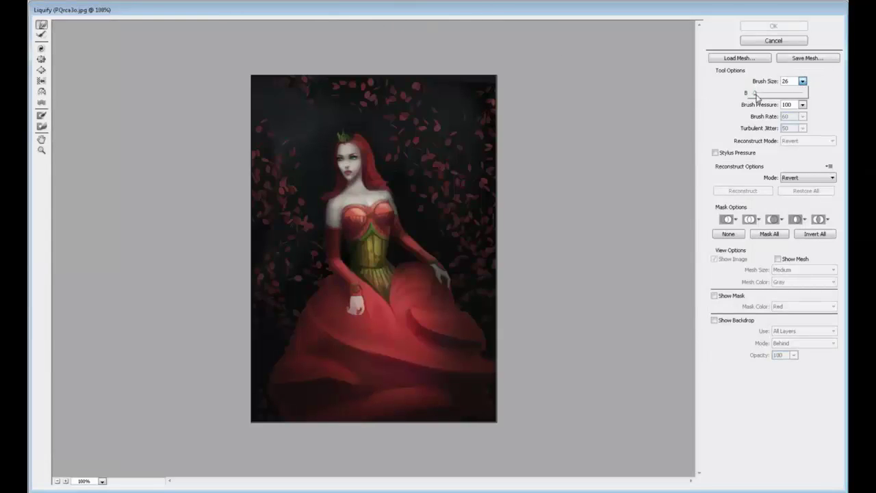
{"action": "left_click_drag", "start_coordinate": [755, 94], "coordinate": [757, 93]}
{"action": "mouse_move", "coordinate": [312, 217]}
{"action": "left_mouse_down"}
{"action": "mouse_move", "coordinate": [313, 209]}
{"action": "mouse_move", "coordinate": [315, 227]}
{"action": "mouse_move", "coordinate": [314, 201]}
{"action": "mouse_move", "coordinate": [321, 223]}
{"action": "mouse_move", "coordinate": [396, 200]}
{"action": "mouse_move", "coordinate": [324, 218]}
{"action": "left_mouse_up"}
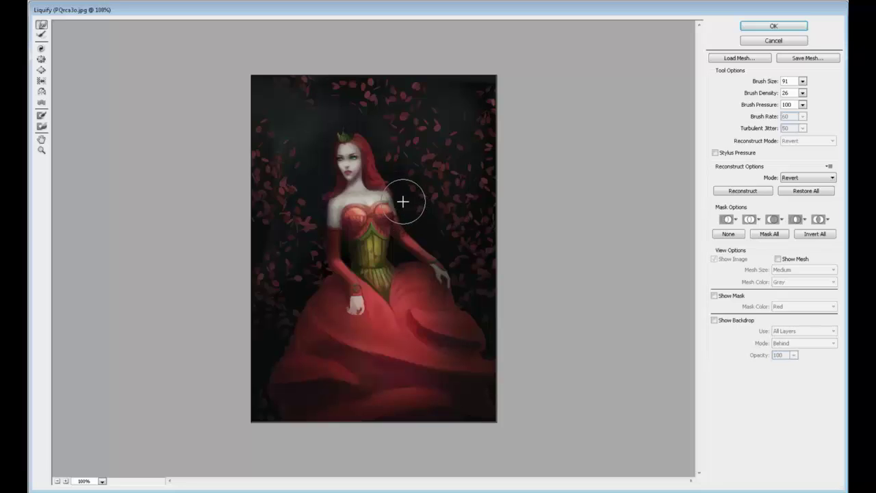
{"action": "left_click", "coordinate": [802, 82]}
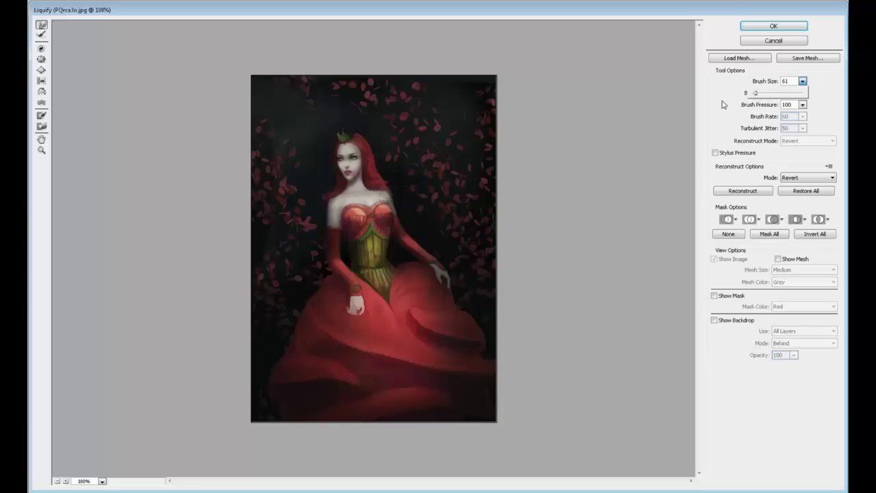
{"action": "left_click", "coordinate": [388, 212]}
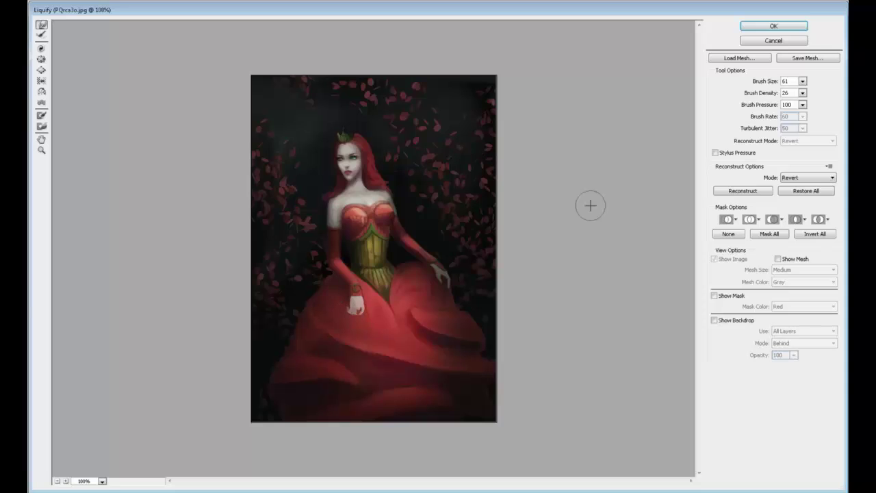
{"action": "left_click", "coordinate": [774, 26]}
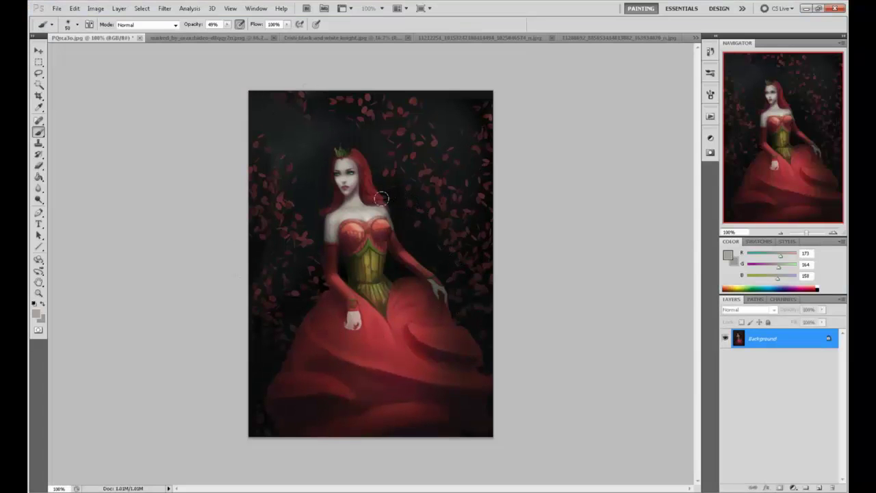
- Paint the hair ends over the shoulders with sampled dark reds at 100% opacity, using a smaller brush
{"action": "left_click", "coordinate": [336, 201], "text": "alt"}
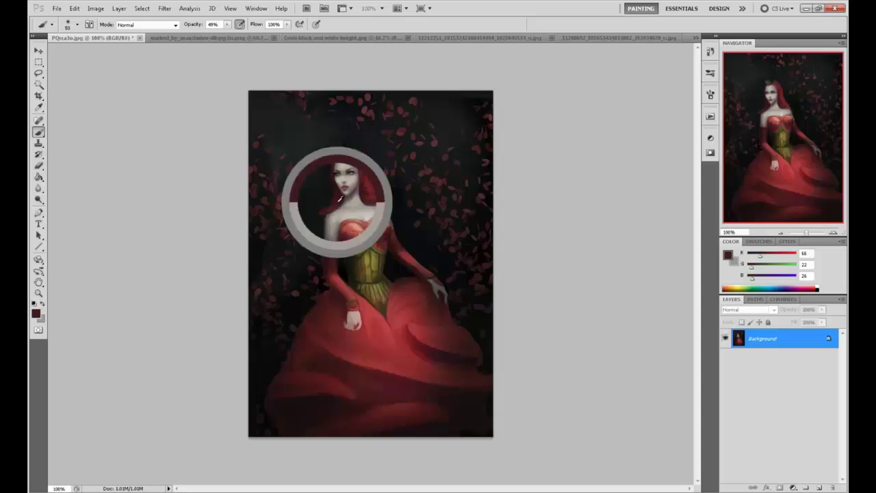
{"action": "left_click", "coordinate": [227, 25]}
{"action": "left_click_drag", "start_coordinate": [227, 34], "coordinate": [259, 34]}
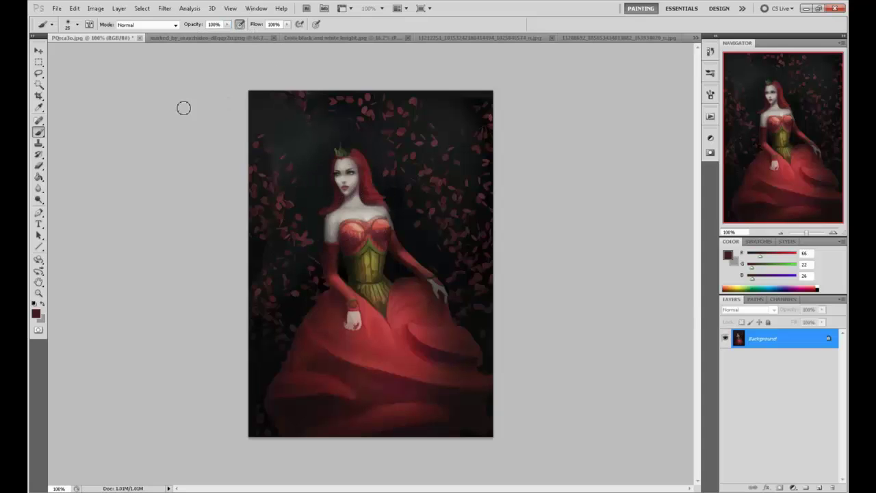
{"action": "left_click", "coordinate": [348, 205], "text": "alt"}
{"action": "left_click", "coordinate": [376, 200], "text": "alt"}
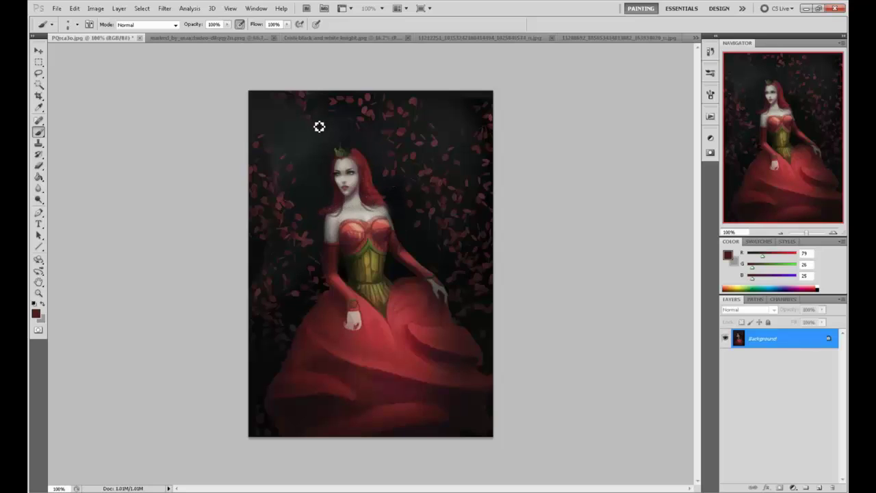
- Refine the neck and collarbone shading with a small brush, using sampled pale skin tones and a muted purple-grey
{"action": "left_click", "coordinate": [360, 214], "text": "alt"}
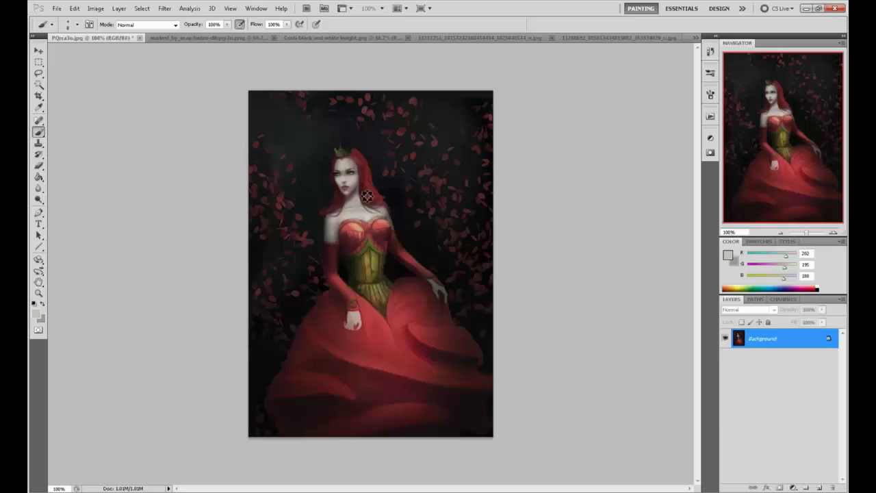
{"action": "left_click", "coordinate": [356, 199], "text": "alt"}
{"action": "left_click", "coordinate": [362, 216], "text": "alt"}
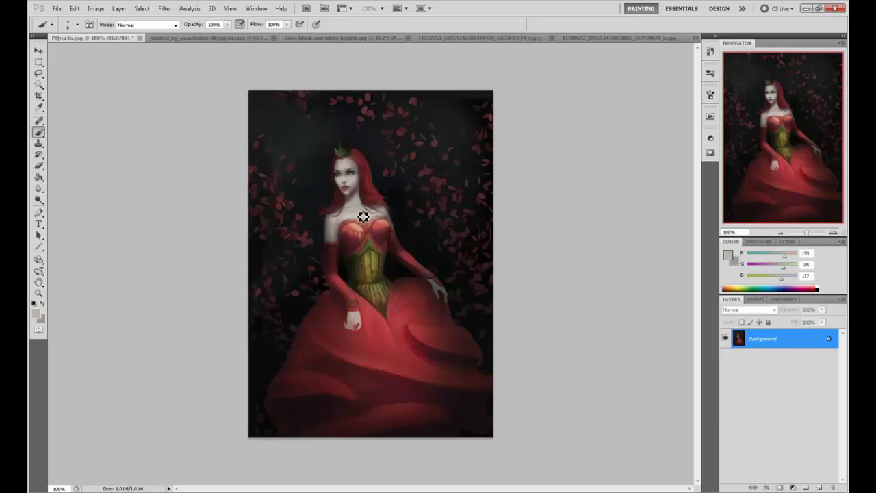
{"action": "left_click", "coordinate": [352, 197], "text": "alt"}
{"action": "left_click", "coordinate": [348, 199], "text": "alt"}
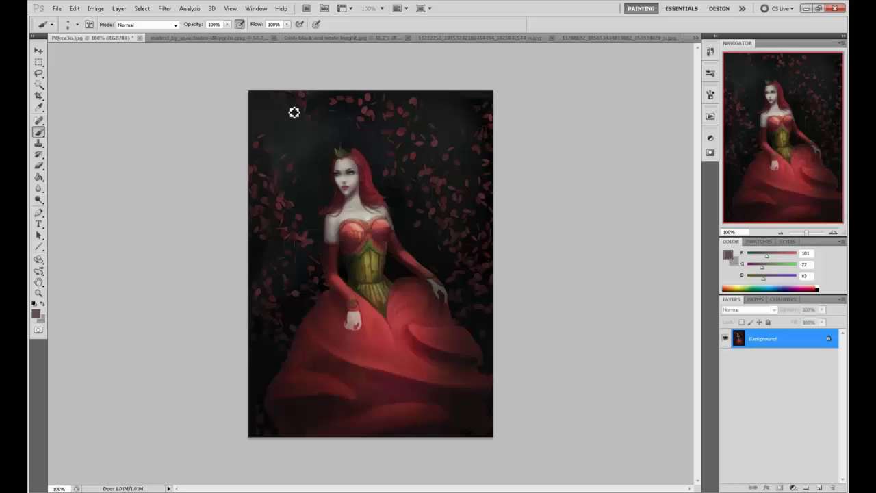
- Touch up the hair edges and neck with a sampled dark red and pale skin tone, and save the painting
{"action": "key", "text": "period"}
{"action": "left_click", "coordinate": [342, 195], "text": "alt"}
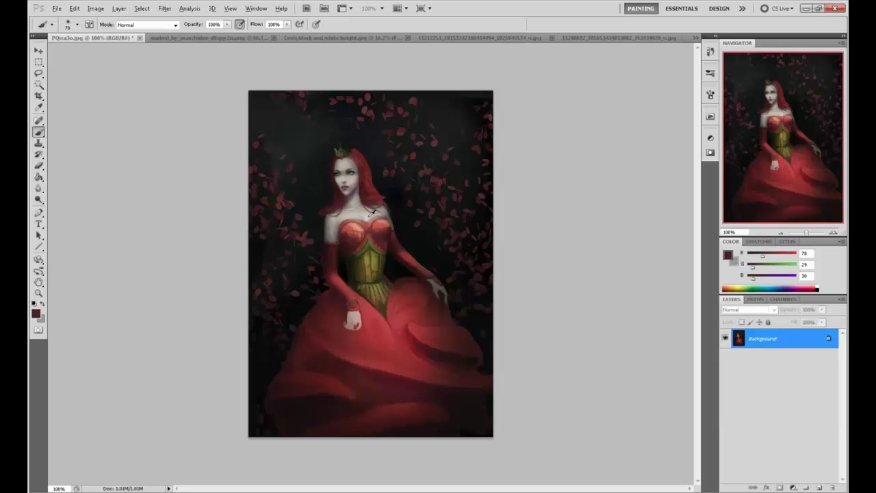
{"action": "left_click", "coordinate": [356, 194], "text": "alt"}
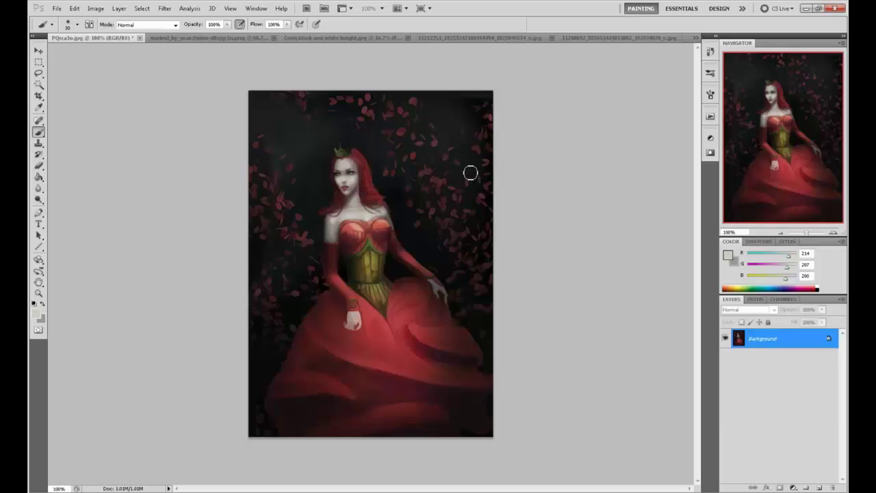
{"action": "key", "text": "ctrl+s"}
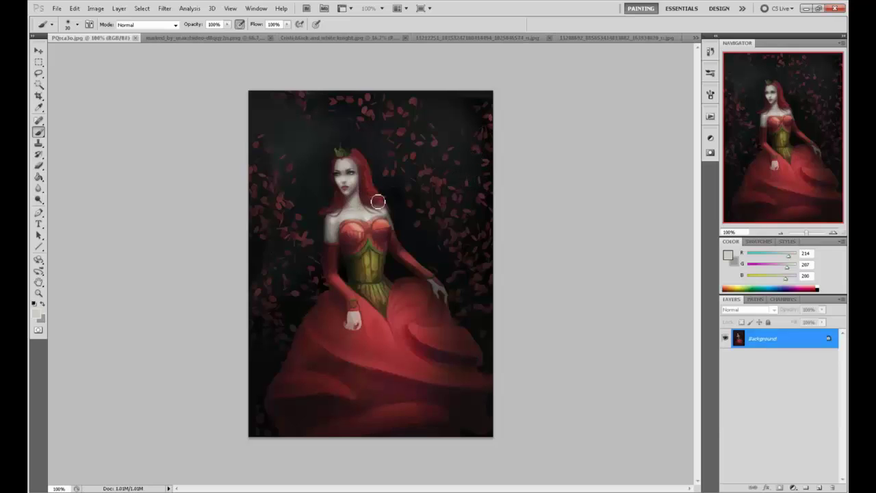
- Tone the face with a sampled greyish-pink and an 80 px brush, trying it on the chest and undoing that stroke
{"action": "left_click", "coordinate": [356, 183], "text": "alt"}
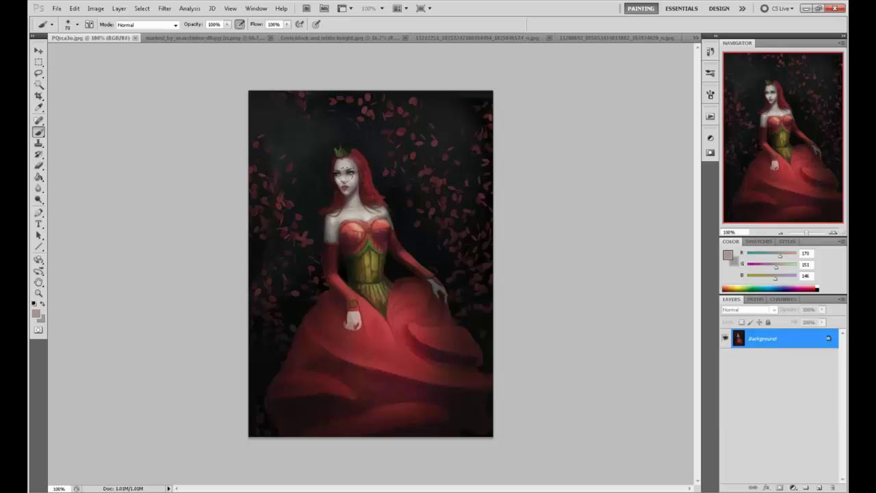
{"action": "key", "text": "]"}
{"action": "left_click_drag", "start_coordinate": [346, 173], "coordinate": [344, 172]}
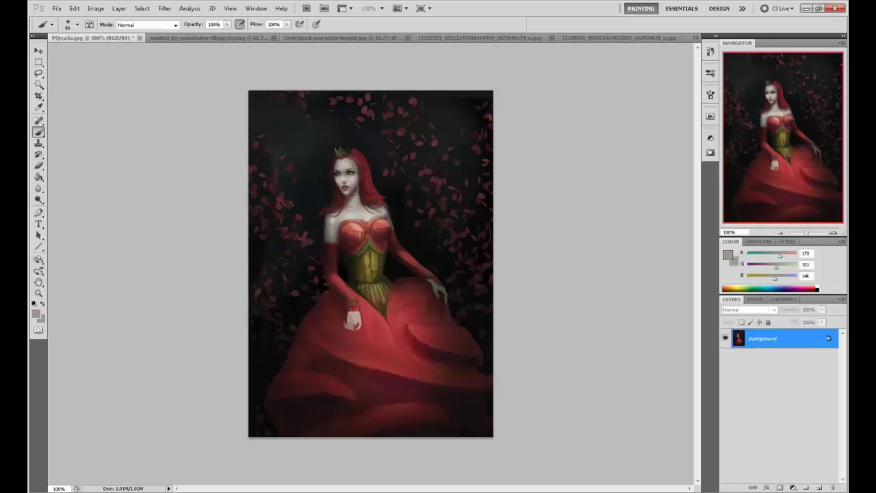
{"action": "left_click_drag", "start_coordinate": [358, 209], "coordinate": [369, 222]}
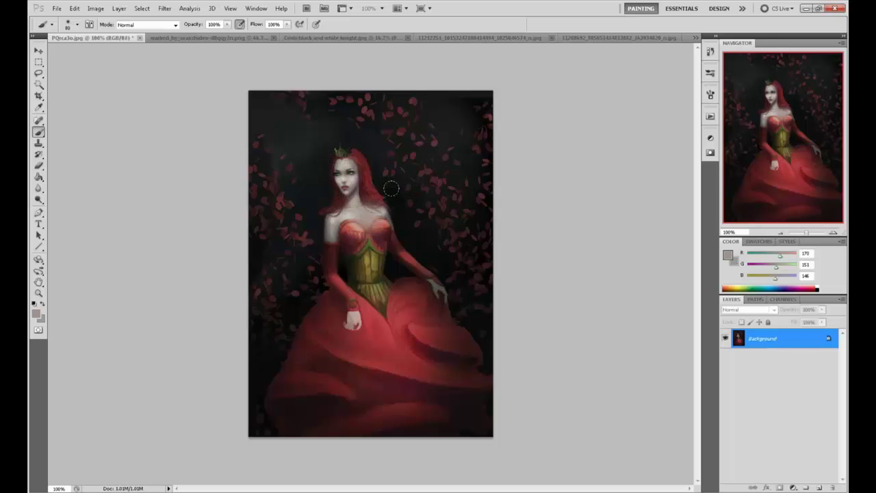
{"action": "key", "text": "ctrl+z"}
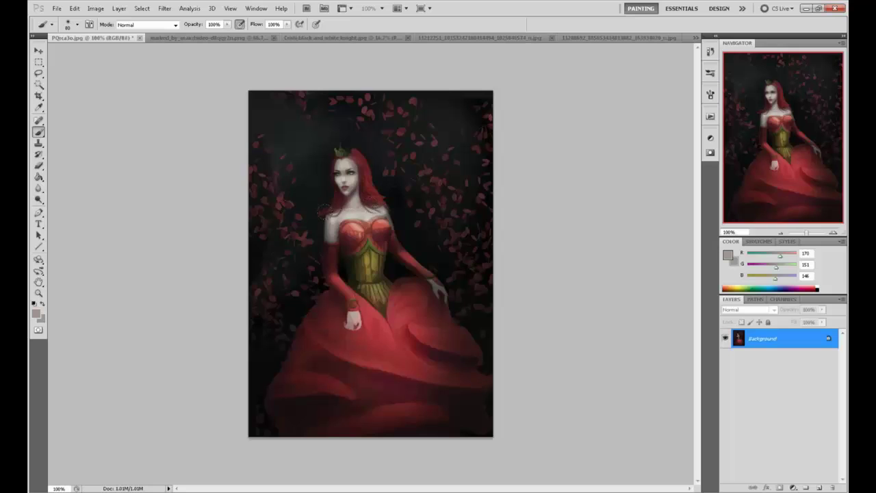
- Shade the arm and far hand with a sampled grey, and blend the skirt near the wrist with sampled reds at 58% opacity
{"action": "left_click", "coordinate": [332, 233], "text": "alt"}
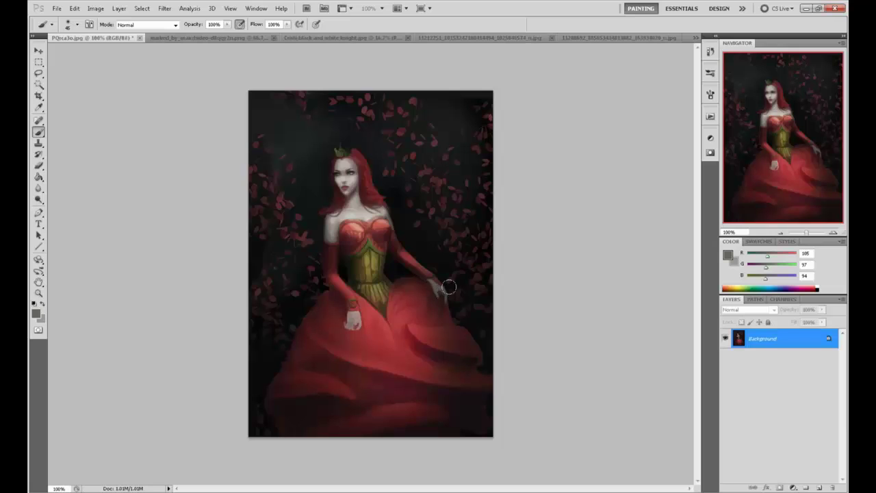
{"action": "left_click", "coordinate": [374, 313], "text": "alt"}
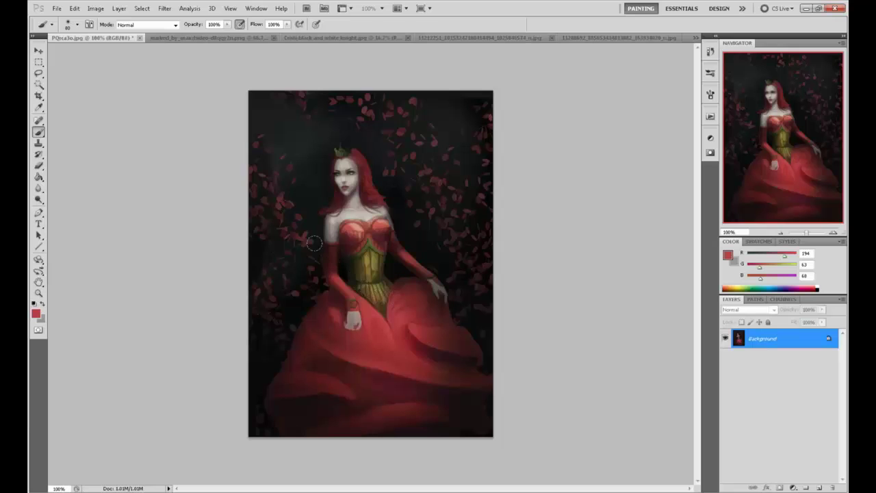
{"action": "left_click", "coordinate": [332, 313], "text": "alt"}
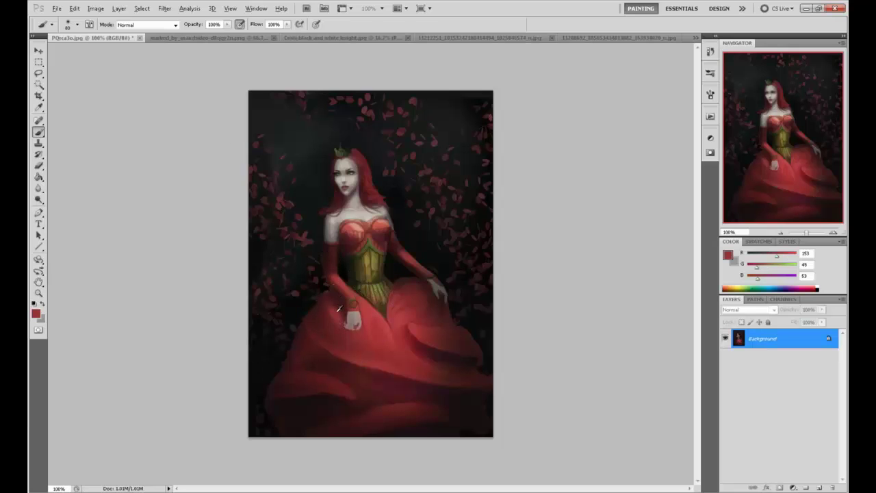
{"action": "key", "text": "5"}
{"action": "key", "text": "8"}
{"action": "left_click", "coordinate": [336, 311], "text": "alt"}
{"action": "left_click_drag", "start_coordinate": [329, 302], "coordinate": [331, 307]}
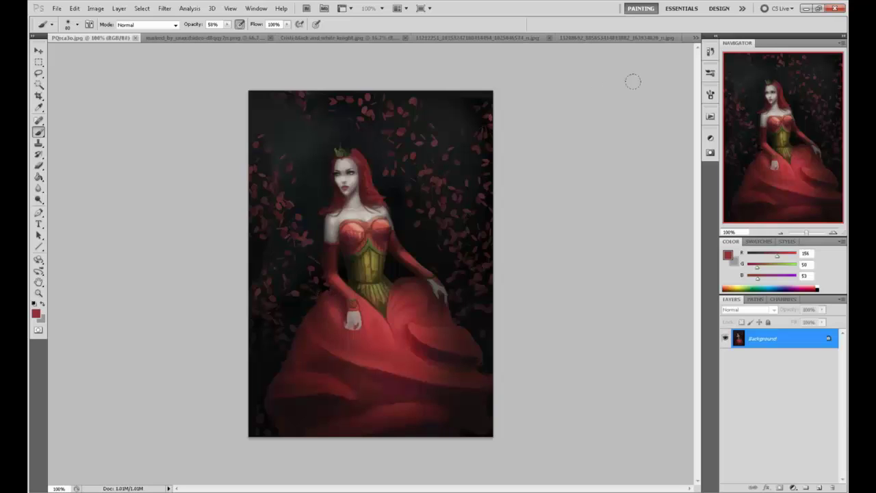
- Shade the near shoulder and upper arm with sampled pale skin tones and an 80 px brush
{"action": "left_click", "coordinate": [710, 51]}
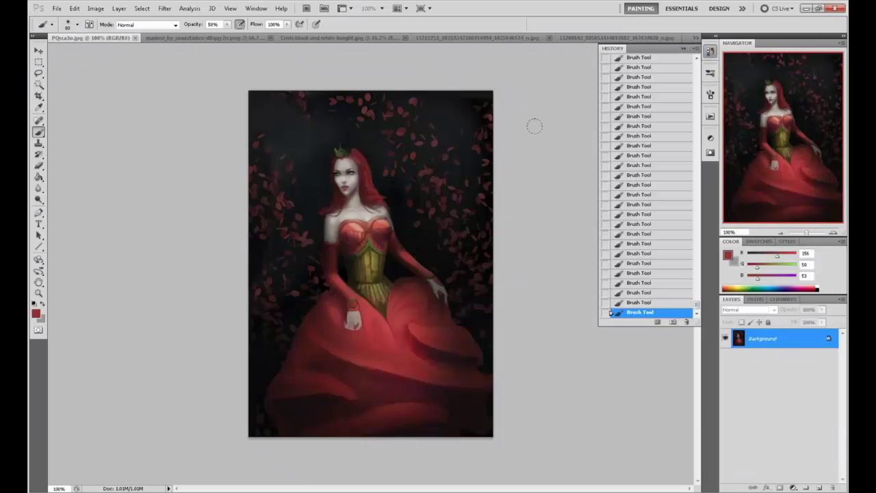
{"action": "left_click", "coordinate": [347, 204]}
{"action": "left_click", "coordinate": [334, 217], "text": "alt"}
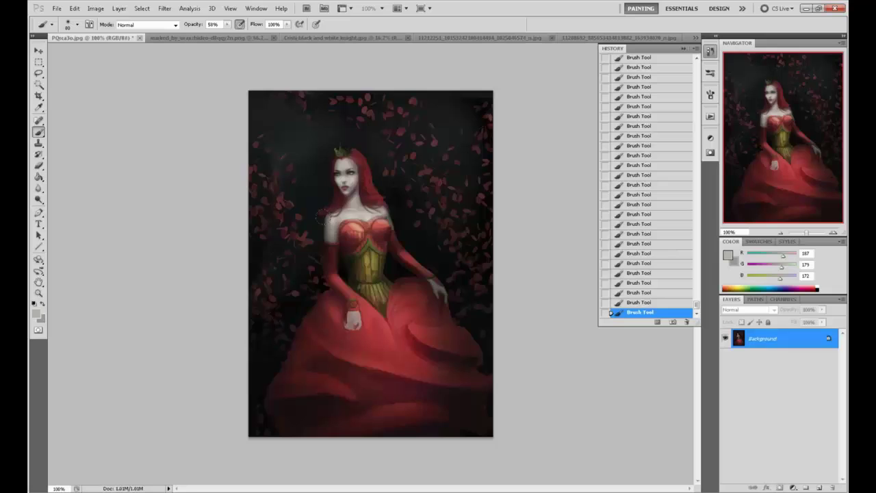
{"action": "left_click", "coordinate": [332, 232], "text": "alt"}
{"action": "left_click_drag", "start_coordinate": [321, 230], "coordinate": [320, 225]}
{"action": "left_click", "coordinate": [324, 229], "text": "alt"}
{"action": "left_click", "coordinate": [328, 220], "text": "alt"}
{"action": "left_click", "coordinate": [322, 212], "text": "alt"}
{"action": "left_click", "coordinate": [335, 229], "text": "alt"}
- Refine the near upper arm and glove edge with sampled red, muted brown and near-black, undoing the unwanted strokes
{"action": "left_click", "coordinate": [339, 280], "text": "alt"}
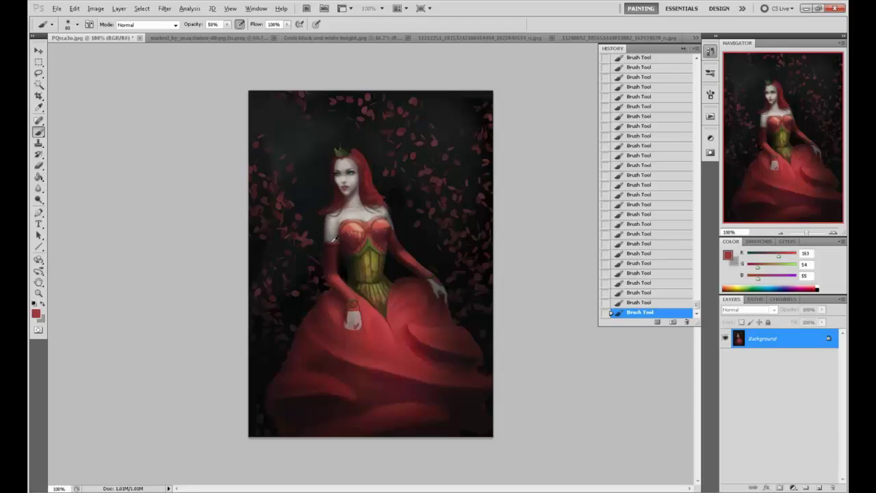
{"action": "left_click", "coordinate": [323, 235], "text": "alt"}
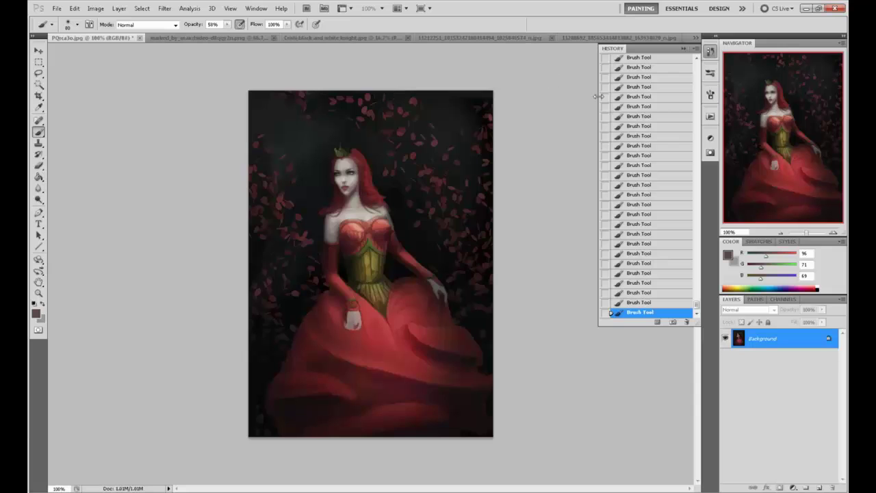
{"action": "left_click", "coordinate": [345, 259], "text": "alt"}
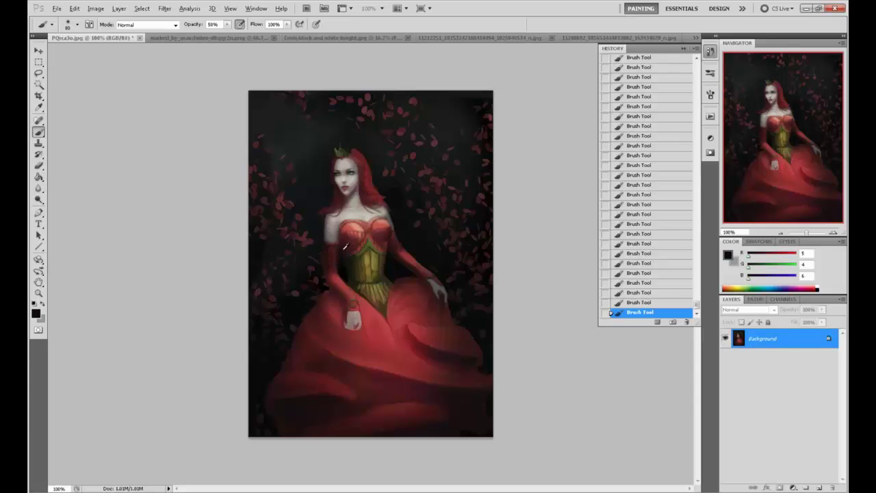
{"action": "left_click", "coordinate": [339, 258], "text": "alt"}
{"action": "key", "text": "ctrl+z"}
{"action": "left_click", "coordinate": [317, 234], "text": "alt"}
{"action": "left_click_drag", "start_coordinate": [315, 233], "coordinate": [324, 238]}
{"action": "key", "text": "ctrl+z"}
- Touch up the edge between the bodice and the far shoulder with a red sampled from the far sleeve
{"action": "left_click", "coordinate": [400, 231], "text": "alt"}
{"action": "left_click", "coordinate": [411, 254], "text": "alt"}
{"action": "left_click_drag", "start_coordinate": [388, 237], "coordinate": [387, 221]}
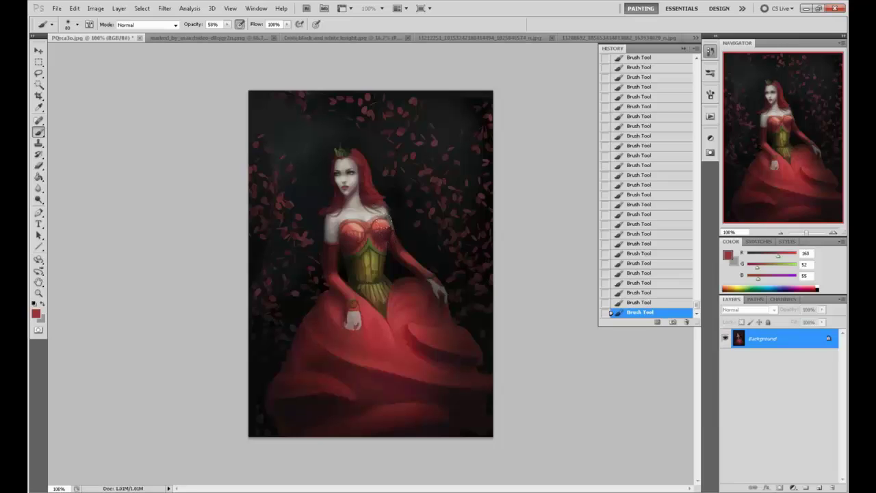
- Adjust the figure around the neck and shoulders with the Liquify filter at brush size 61, and apply it
{"action": "double_click", "coordinate": [172, 4]}
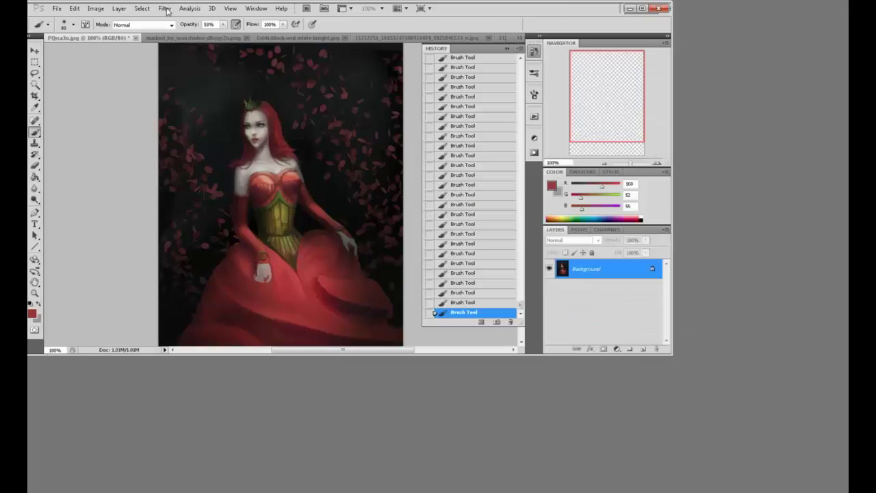
{"action": "left_click", "coordinate": [227, 8]}
{"action": "left_click", "coordinate": [642, 8]}
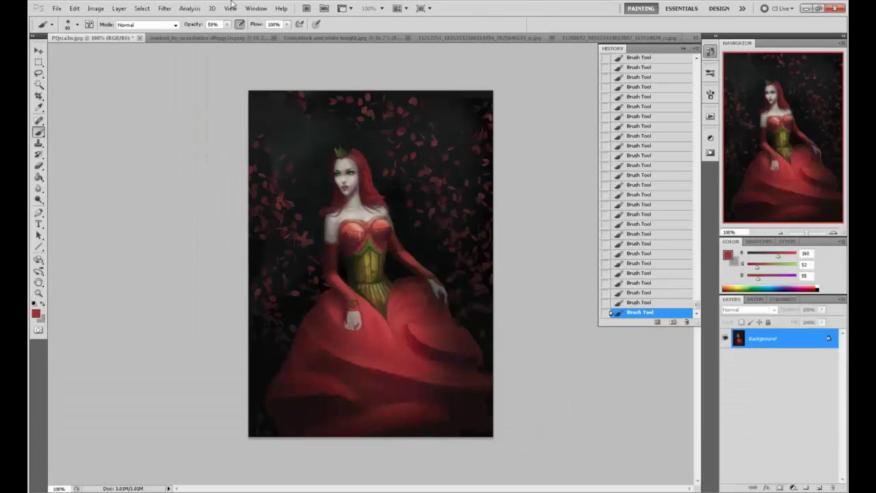
{"action": "left_click", "coordinate": [164, 8]}
{"action": "left_click", "coordinate": [180, 65]}
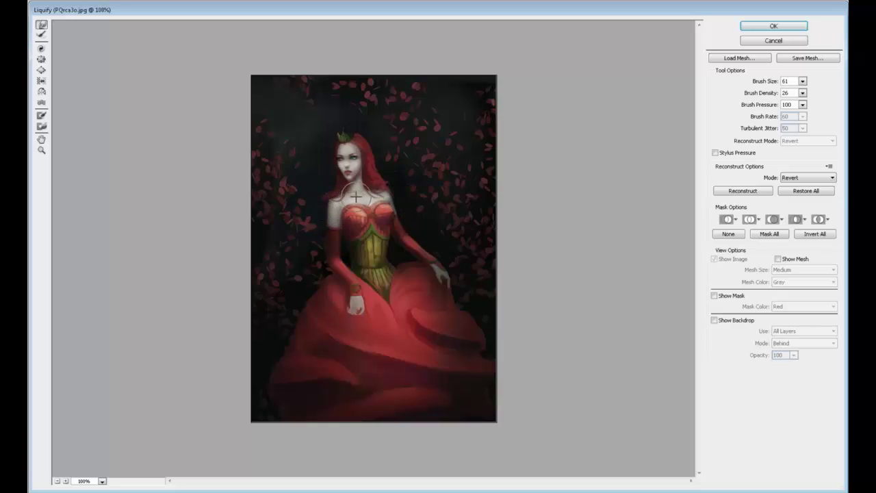
{"action": "key", "text": "b"}
{"action": "key", "text": "alt"}
{"action": "key", "text": "Return"}
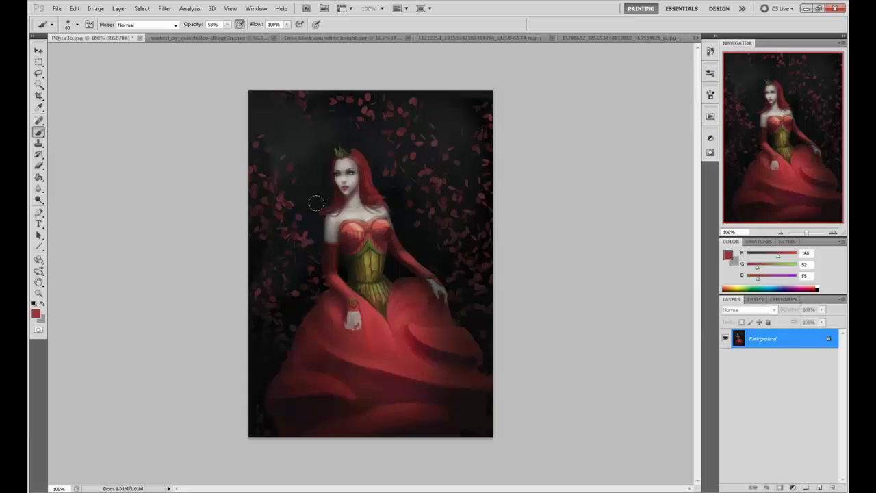
- Touch up the outer edge of the near upper arm with a sampled pale skin tone and a much smaller brush
{"action": "left_click", "coordinate": [337, 214], "text": "alt"}
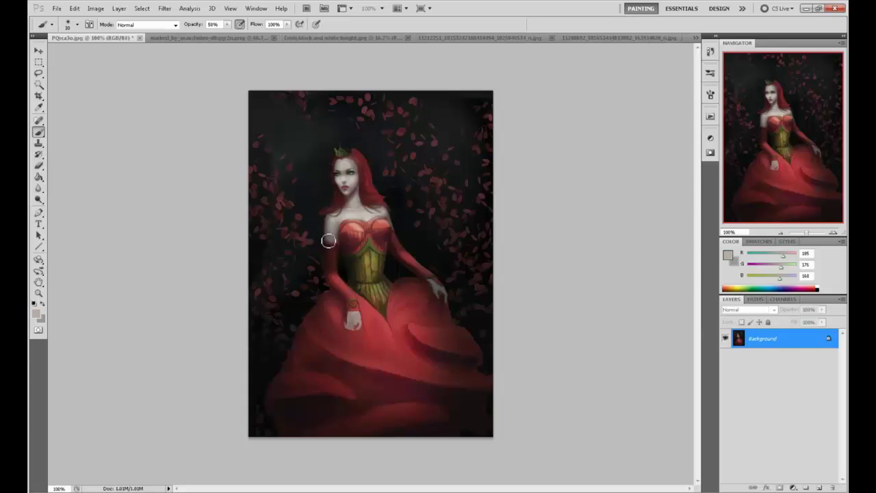
{"action": "key", "text": "bracketleft"}
{"action": "key", "text": "bracketleft"}
{"action": "key", "text": "bracketleft"}
{"action": "key", "text": "bracketleft"}
{"action": "key", "text": "bracketleft"}
{"action": "key", "text": "bracketleft"}
{"action": "mouse_move", "coordinate": [330, 245]}
{"action": "left_mouse_down"}
{"action": "mouse_move", "coordinate": [328, 227]}
{"action": "mouse_move", "coordinate": [330, 237]}
{"action": "left_mouse_up"}
- Define the outer contour of the near upper arm, from glove to shoulder, with one smooth stroke of sampled grey
{"action": "key", "text": "z"}
{"action": "left_click_drag", "start_coordinate": [250, 160], "coordinate": [420, 307]}
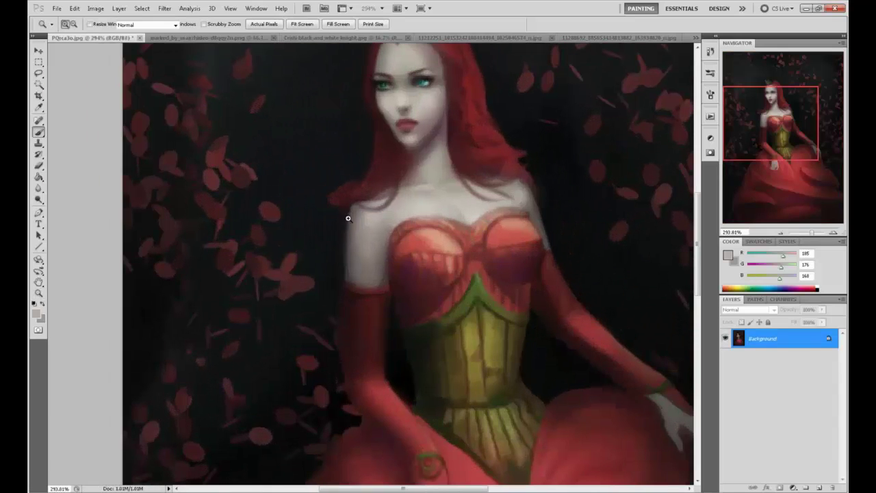
{"action": "key", "text": "b"}
{"action": "left_click", "coordinate": [363, 248], "text": "alt"}
{"action": "left_click_drag", "start_coordinate": [349, 283], "coordinate": [352, 212]}
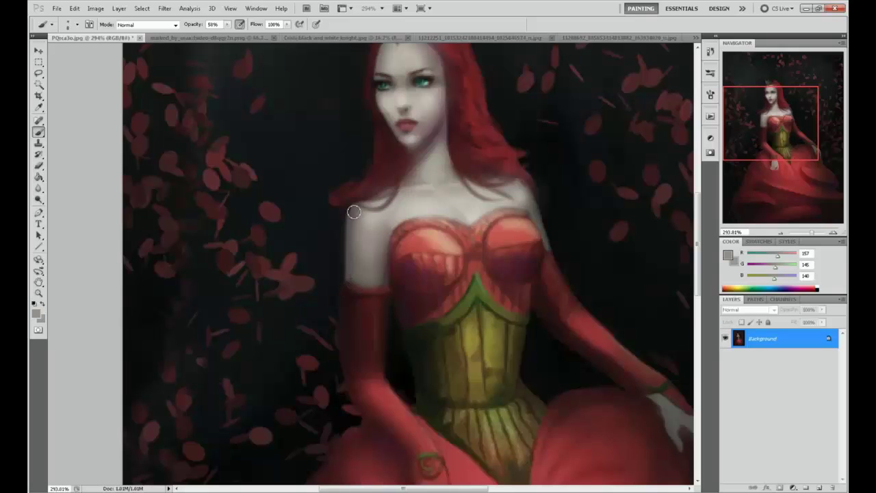
{"action": "key", "text": "ctrl+z"}
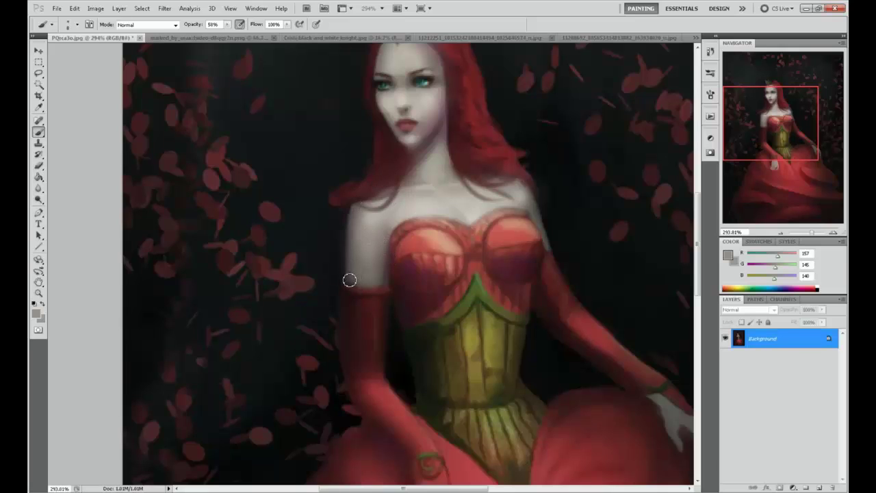
{"action": "left_click_drag", "start_coordinate": [349, 280], "coordinate": [354, 221]}
{"action": "key", "text": "ctrl+z"}
{"action": "left_click_drag", "start_coordinate": [349, 279], "coordinate": [354, 220]}
{"action": "mouse_move", "coordinate": [310, 175]}
{"action": "left_mouse_down"}
{"action": "mouse_move", "coordinate": [257, 292]}
{"action": "mouse_move", "coordinate": [258, 348]}
{"action": "mouse_move", "coordinate": [279, 441]}
{"action": "mouse_move", "coordinate": [193, 260]}
{"action": "left_mouse_up"}
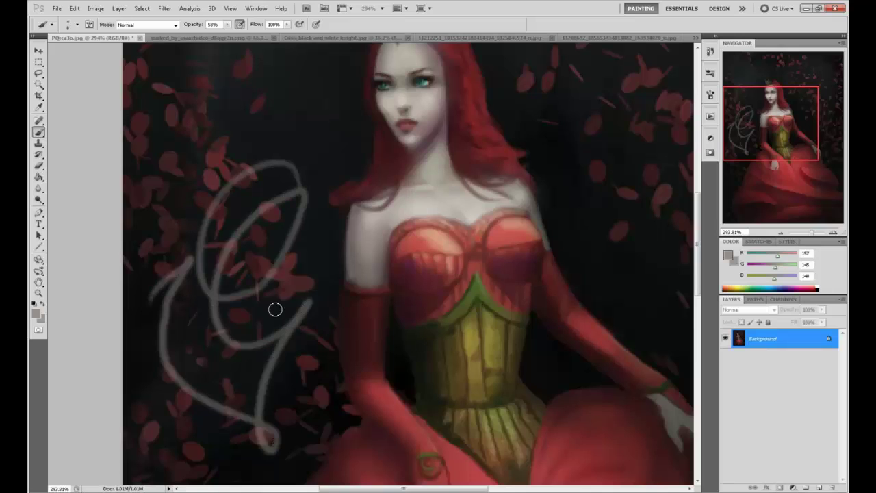
{"action": "mouse_move", "coordinate": [161, 332]}
{"action": "left_mouse_down"}
{"action": "mouse_move", "coordinate": [260, 280]}
{"action": "mouse_move", "coordinate": [293, 333]}
{"action": "left_mouse_up"}
{"action": "key", "text": "ctrl+alt+z"}
{"action": "key", "text": "ctrl+alt+z"}
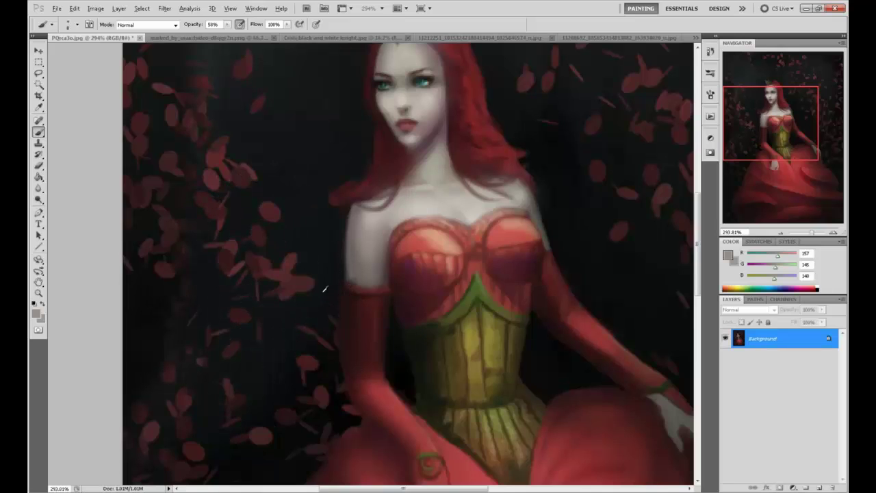
- Clean up the outer edge of the near glove around the elbow with a sampled red
{"action": "left_click", "coordinate": [349, 375], "text": "alt"}
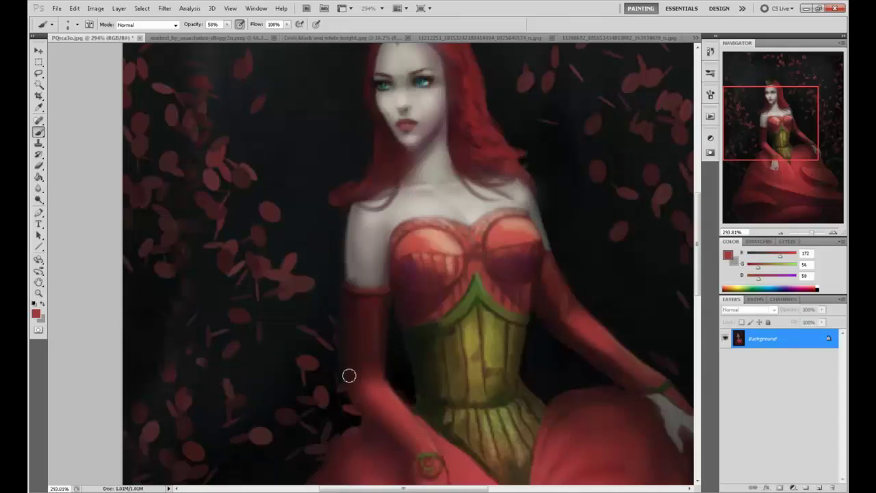
{"action": "mouse_move", "coordinate": [349, 375]}
{"action": "left_mouse_down"}
{"action": "mouse_move", "coordinate": [344, 268]}
{"action": "mouse_move", "coordinate": [348, 381]}
{"action": "mouse_move", "coordinate": [349, 317]}
{"action": "mouse_move", "coordinate": [350, 356]}
{"action": "left_mouse_up"}
{"action": "key", "text": "ctrl+minus"}
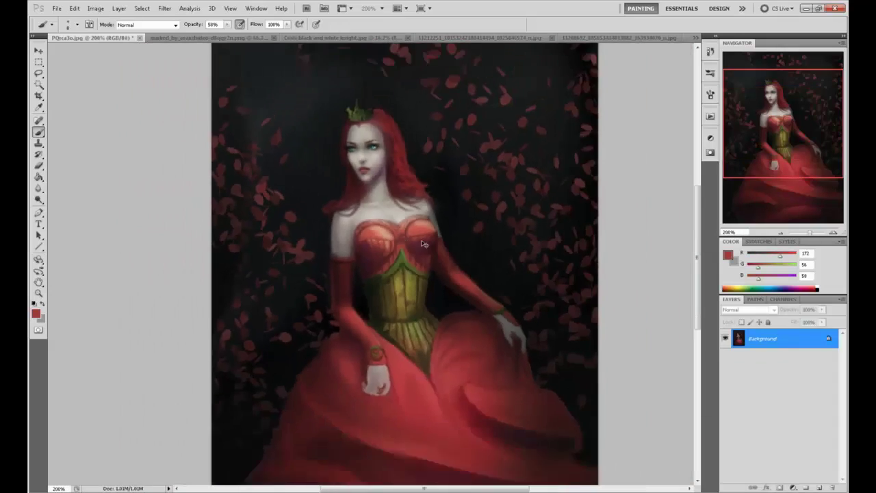
{"action": "key", "text": "ctrl+minus"}
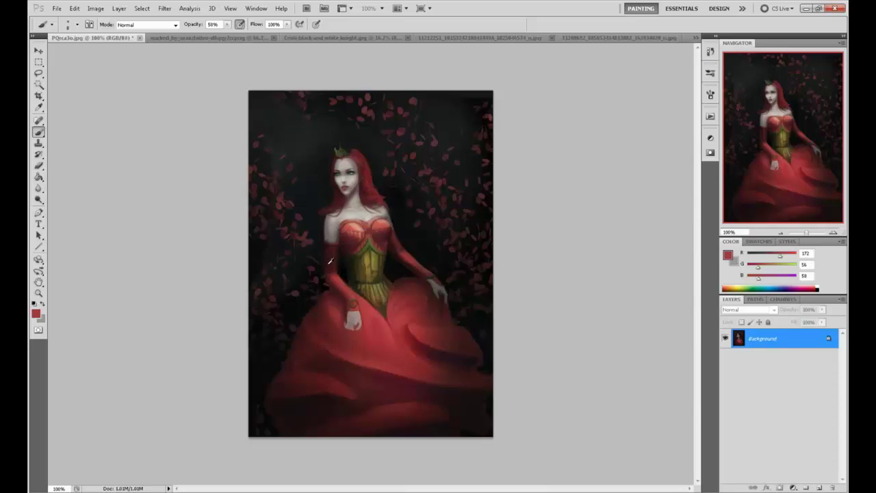
- Refine the edges of the far sleeve and the dark gap beside the waist with sampled near-black and dark red
{"action": "left_click", "coordinate": [403, 259], "text": "alt"}
{"action": "left_click", "coordinate": [408, 309], "text": "alt"}
{"action": "left_click_drag", "start_coordinate": [408, 309], "coordinate": [423, 275]}
{"action": "left_click", "coordinate": [409, 259], "text": "alt"}
{"action": "left_click", "coordinate": [405, 272], "text": "alt"}
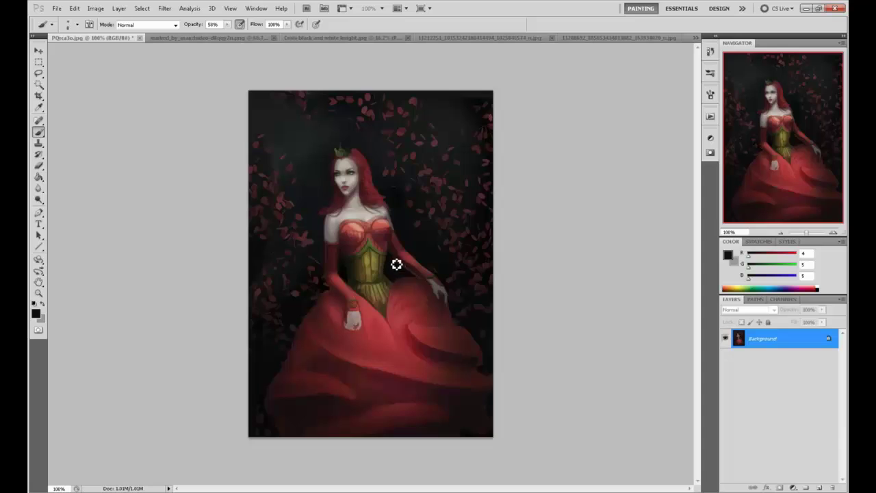
{"action": "left_click", "coordinate": [425, 285], "text": "alt"}
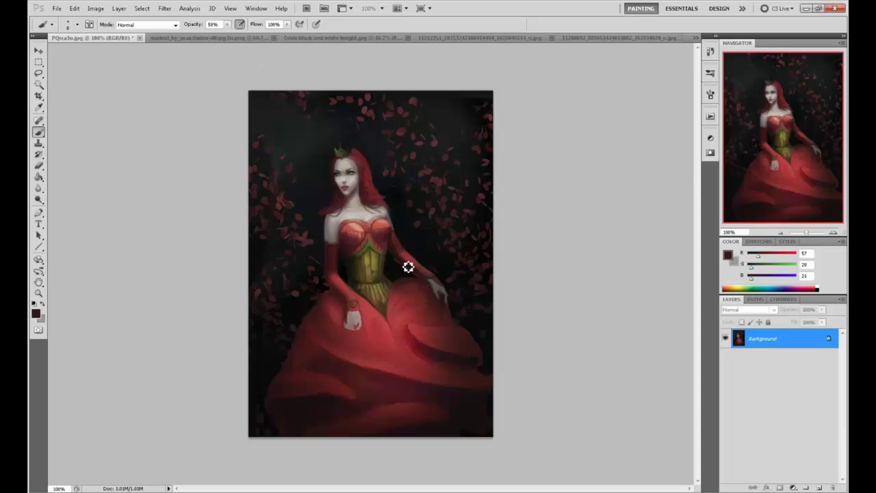
{"action": "left_click", "coordinate": [413, 277], "text": "alt"}
- Paint the hair beside the face and neck with sampled dark reds at 89% brush opacity
{"action": "left_click", "coordinate": [364, 167], "text": "alt"}
{"action": "key", "text": "8"}
{"action": "key", "text": "9"}
{"action": "left_click", "coordinate": [364, 179], "text": "alt"}
{"action": "left_click", "coordinate": [365, 179], "text": "alt"}
{"action": "left_click", "coordinate": [366, 182], "text": "alt"}
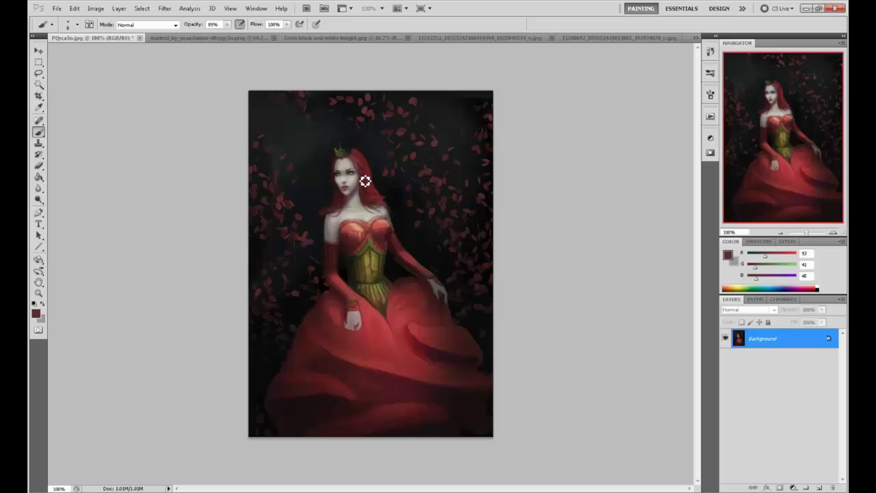
{"action": "left_click", "coordinate": [365, 193], "text": "alt"}
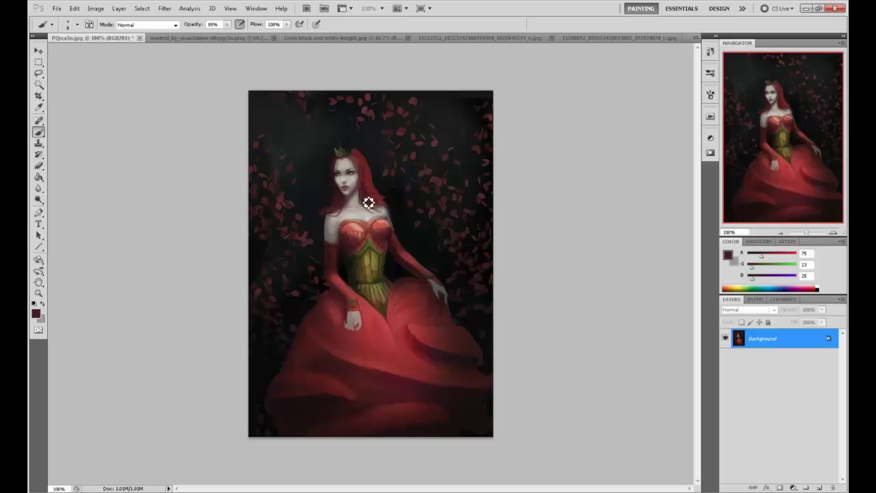
{"action": "left_click", "coordinate": [366, 176], "text": "alt"}
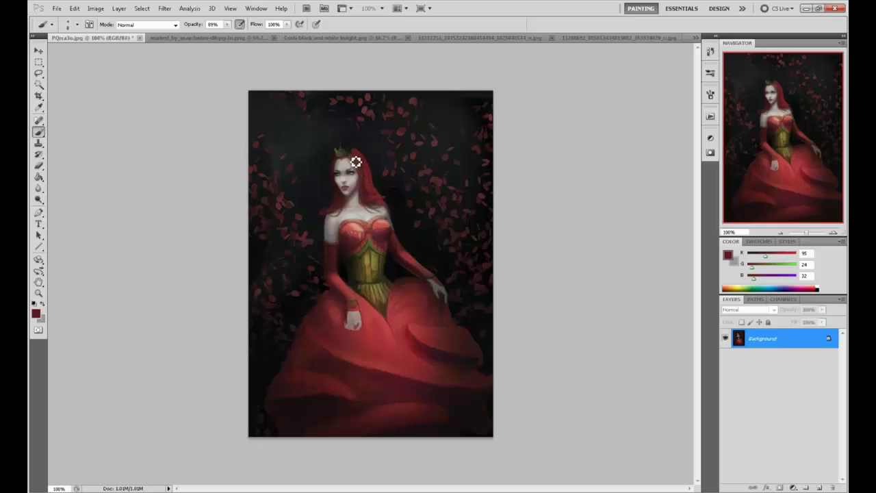
{"action": "left_click", "coordinate": [370, 178], "text": "alt"}
- Paint the hair's outer strands with a sampled red and its edge with sampled background black at 100% opacity
{"action": "left_click", "coordinate": [227, 25]}
{"action": "left_click_drag", "start_coordinate": [231, 36], "coordinate": [239, 36]}
{"action": "left_click", "coordinate": [370, 171], "text": "alt"}
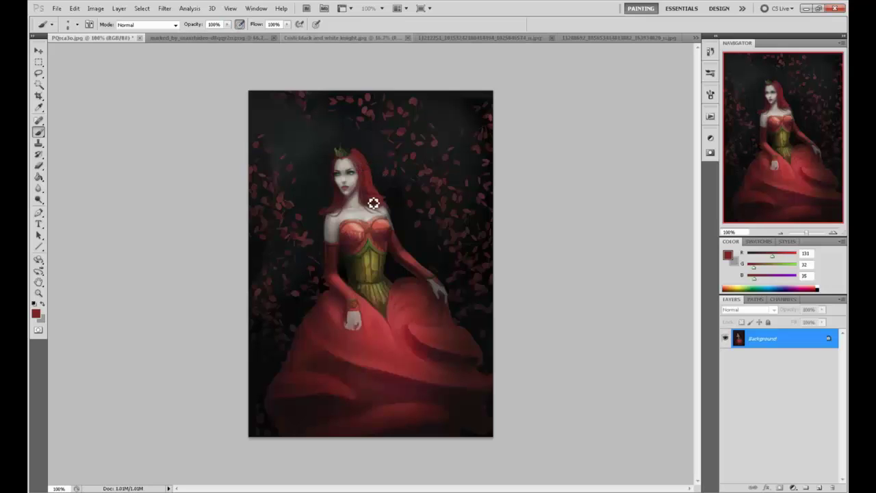
{"action": "left_click", "coordinate": [394, 179], "text": "alt"}
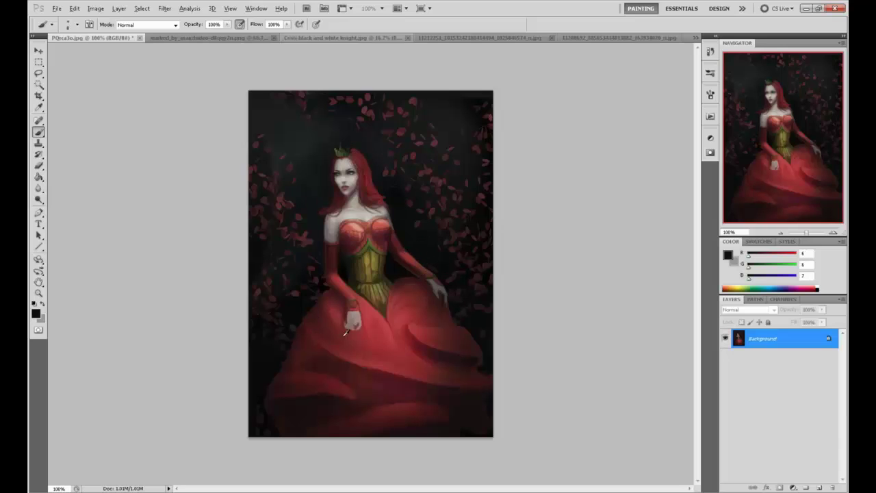
- Sample the skirt's red at 29% brush opacity, lasso the skirt's left part down to the canvas edge, and hide the selection outline
{"action": "left_click", "coordinate": [336, 310], "text": "alt"}
{"action": "key", "text": "2"}
{"action": "key", "text": "9"}
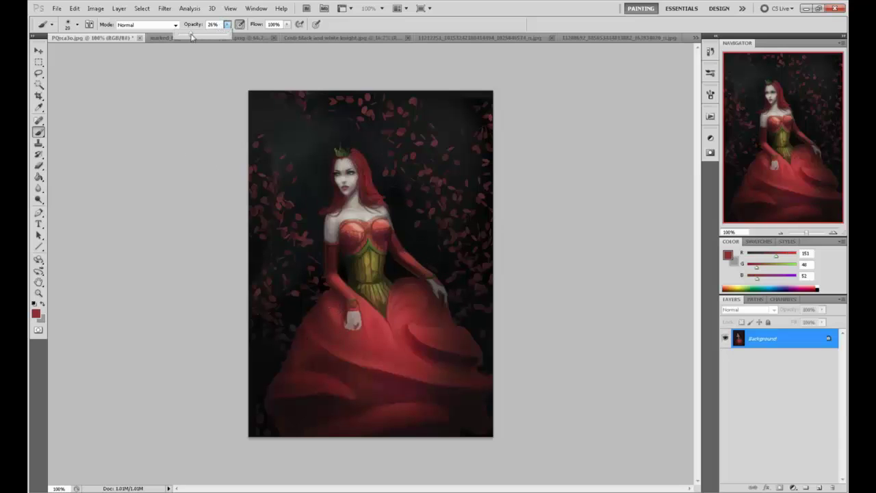
{"action": "key", "text": "l"}
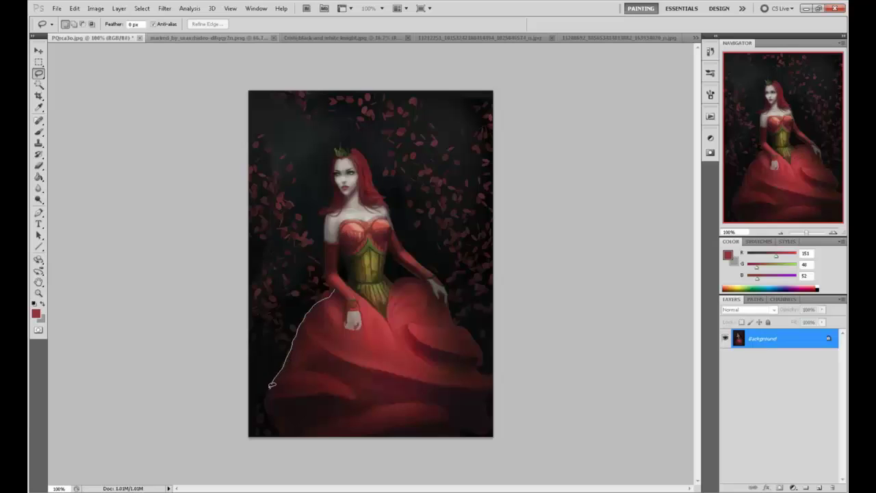
{"action": "mouse_move", "coordinate": [267, 410]}
{"action": "left_mouse_down"}
{"action": "mouse_move", "coordinate": [322, 456]}
{"action": "mouse_move", "coordinate": [350, 417]}
{"action": "mouse_move", "coordinate": [324, 337]}
{"action": "left_mouse_up"}
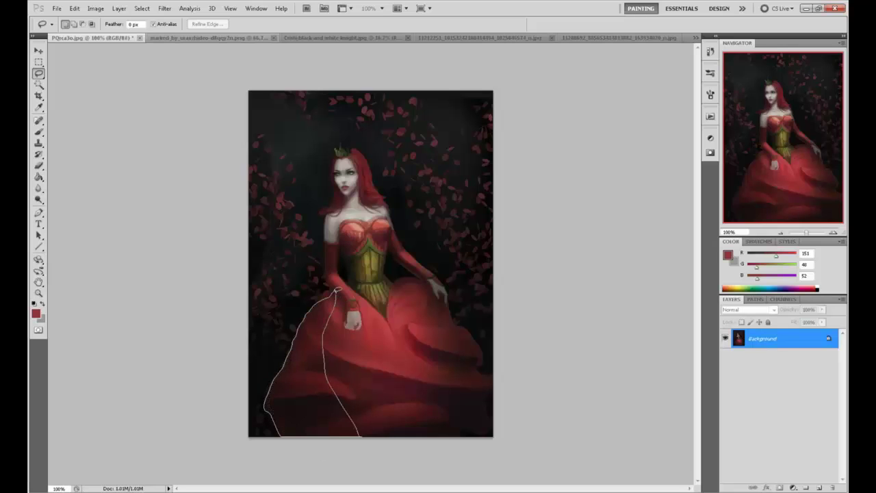
{"action": "left_click_drag", "start_coordinate": [335, 294], "coordinate": [335, 292]}
{"action": "key", "text": "ctrl+h"}
- Add a new layer and brighten the selected skirt area with a sampled lighter red and a 250 px brush
{"action": "key", "text": "b"}
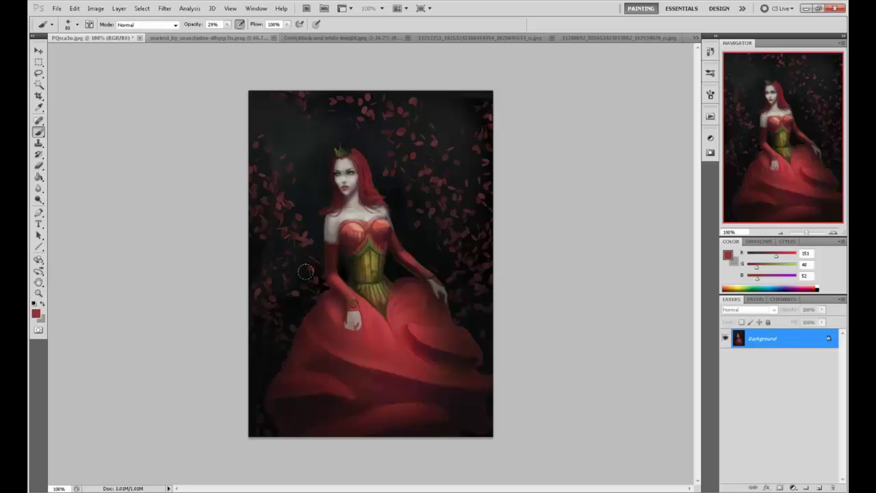
{"action": "left_click", "coordinate": [821, 486]}
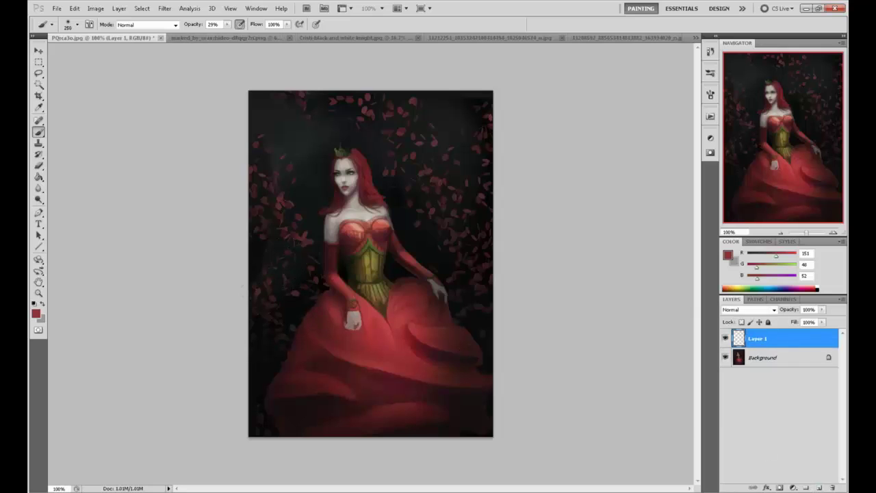
{"action": "left_click", "coordinate": [382, 324], "text": "alt"}
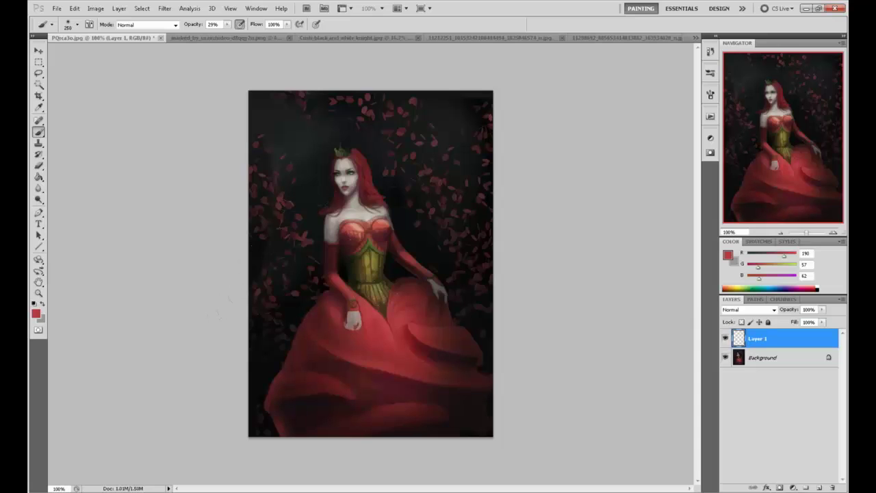
- Soften the new red glow on the skirt with a 400 px eraser at 54% opacity, and return to the brush
{"action": "key", "text": "m"}
{"action": "right_click", "coordinate": [427, 349]}
{"action": "key", "text": "Escape"}
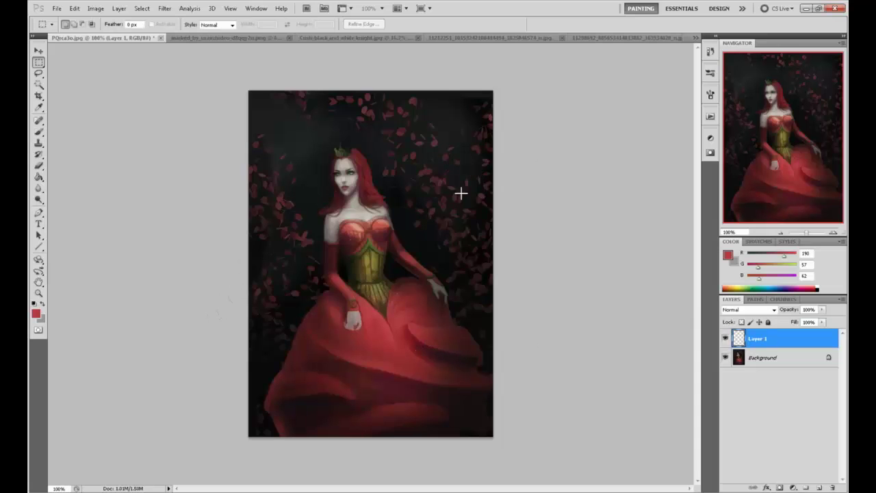
{"action": "key", "text": "b"}
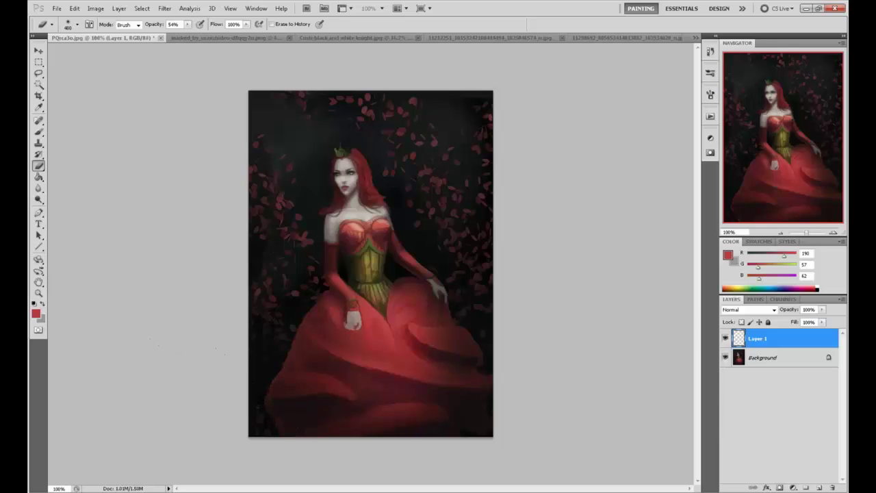
{"action": "key", "text": "b"}
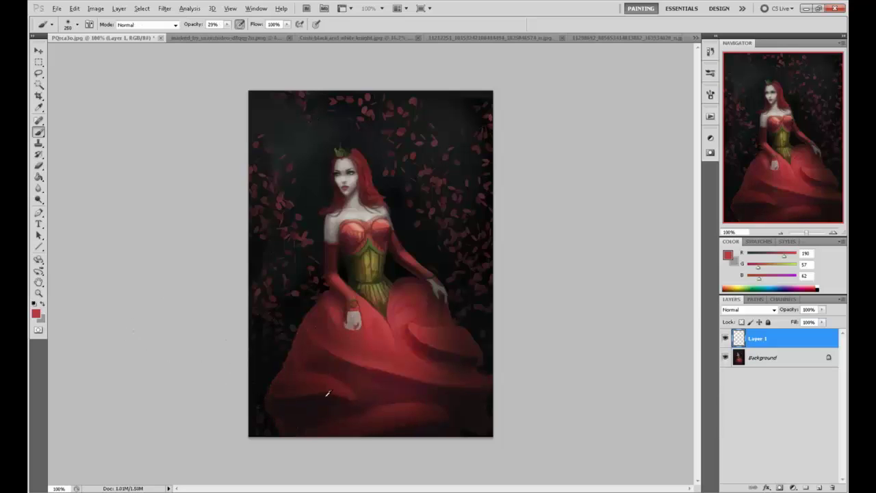
- Paint the background beside the skirt's upper left edge with sampled near-black at 29% opacity
{"action": "left_click", "coordinate": [321, 405], "text": "alt"}
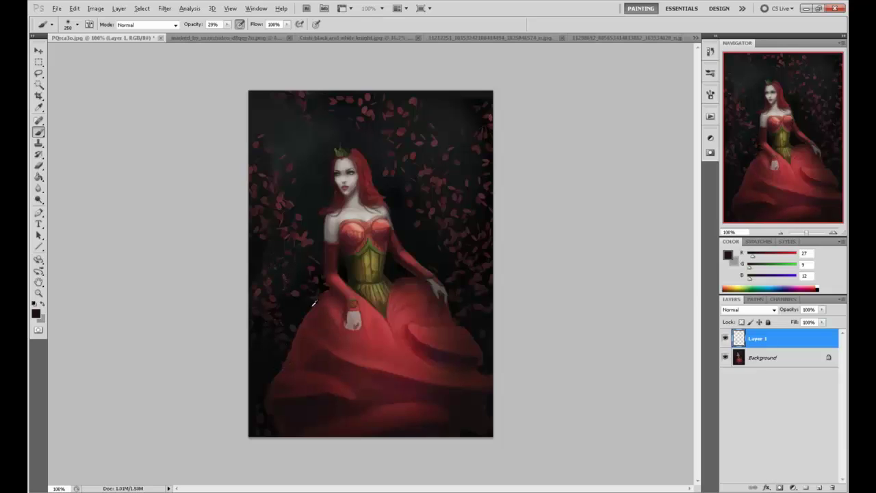
{"action": "left_click", "coordinate": [302, 305], "text": "alt"}
{"action": "left_click_drag", "start_coordinate": [312, 288], "coordinate": [299, 310]}
- Choose the Burn tool with the Shadows range and 14% exposure, and flatten the image into the Background layer
{"action": "right_click", "coordinate": [39, 199]}
{"action": "left_click", "coordinate": [62, 208]}
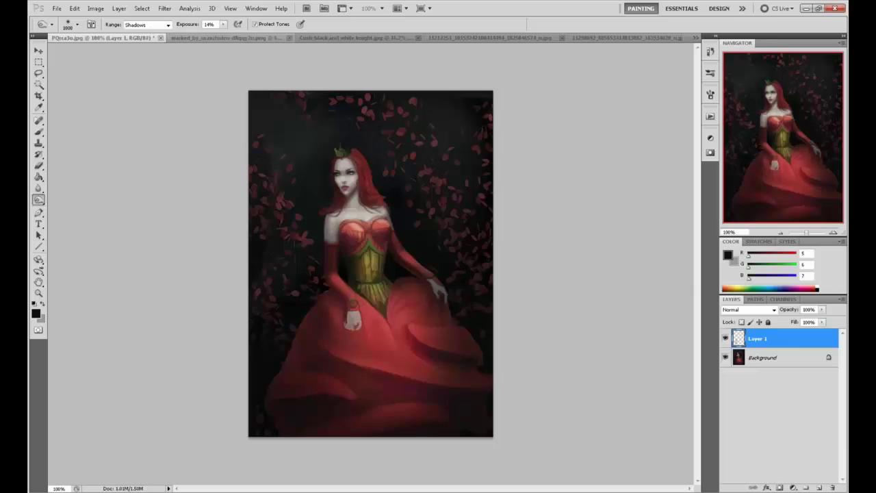
{"action": "right_click", "coordinate": [773, 340]}
{"action": "left_click", "coordinate": [756, 327]}
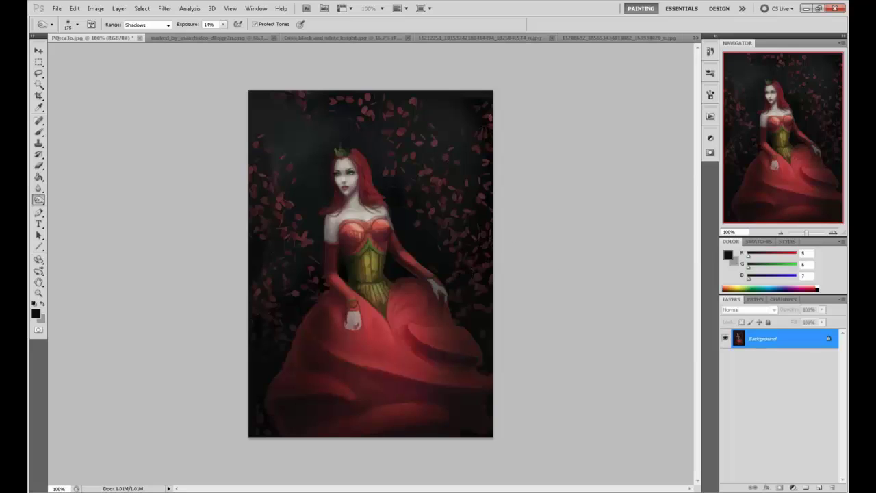
- Refine the skirt's lower folds with sampled red and dark maroon, using a 175 px brush at 29% opacity
{"action": "key", "text": "b"}
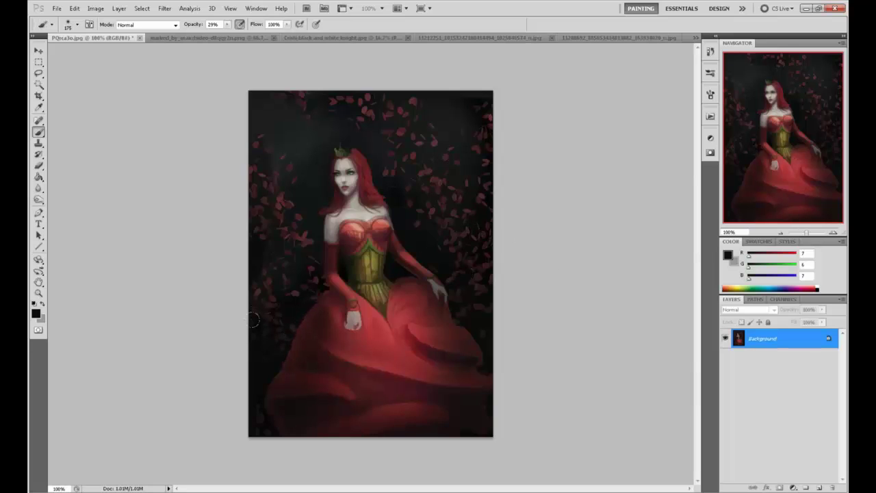
{"action": "left_click", "coordinate": [338, 369], "text": "alt"}
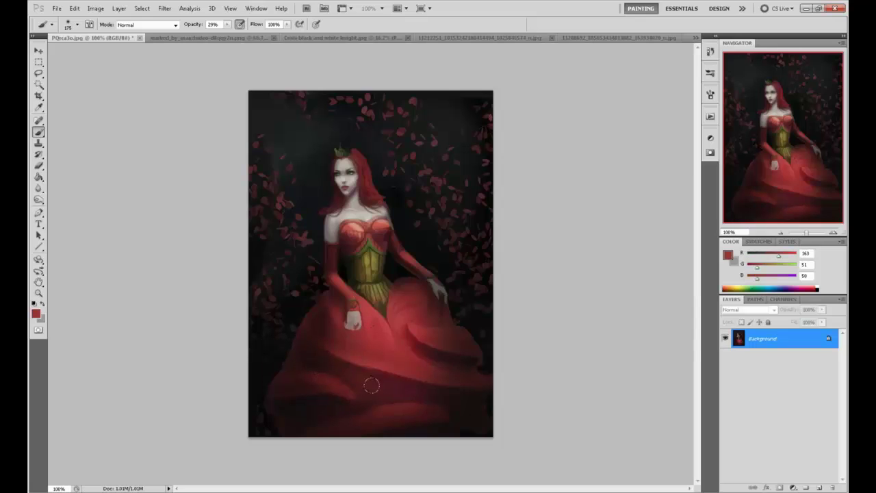
{"action": "left_click", "coordinate": [453, 349], "text": "alt"}
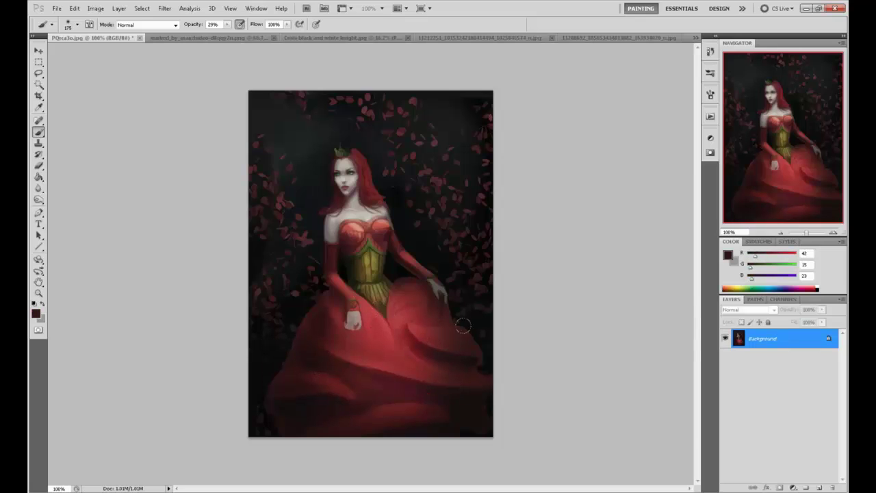
- Lasso a narrow fold at the skirt's centre below the bodice, paint it with a sampled red, and deselect it
{"action": "key", "text": "l"}
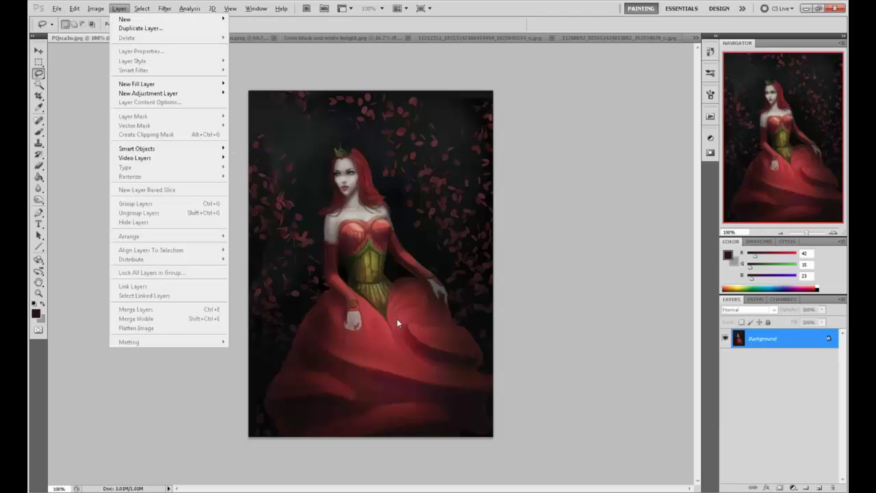
{"action": "left_click", "coordinate": [398, 321]}
{"action": "key", "text": "b"}
{"action": "key", "text": "l"}
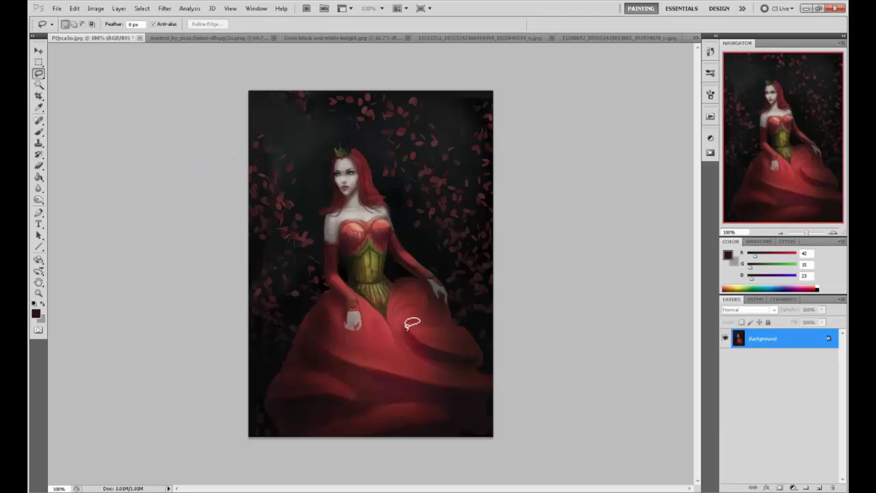
{"action": "left_click_drag", "start_coordinate": [396, 337], "coordinate": [404, 322]}
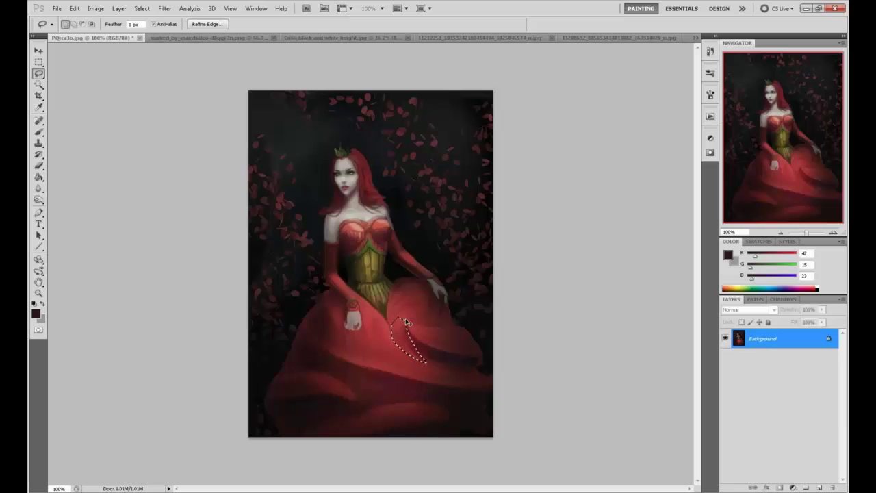
{"action": "key", "text": "b"}
{"action": "left_click", "coordinate": [401, 320], "text": "alt"}
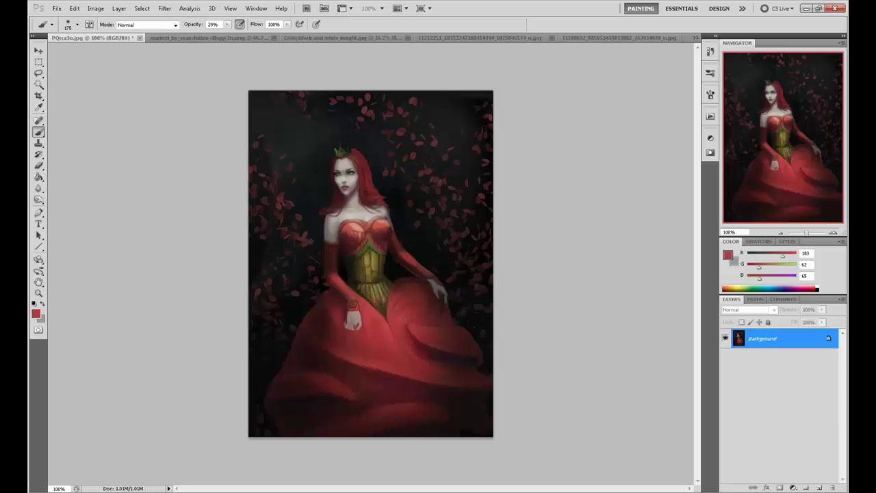
{"action": "key", "text": "n"}
{"action": "right_click", "coordinate": [434, 334]}
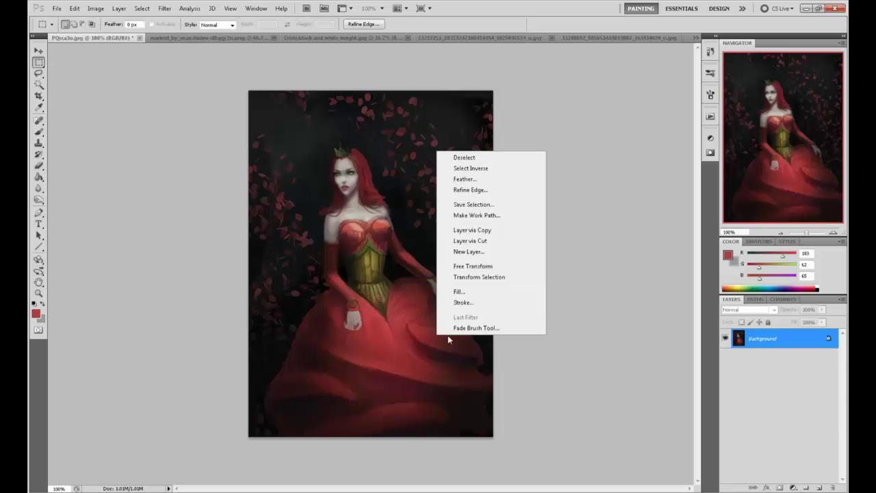
{"action": "left_click", "coordinate": [484, 158]}
- Lasso the dark fold on the skirt's right side, hide the outline, shade it with a sampled dark maroon, and deselect it
{"action": "key", "text": "l"}
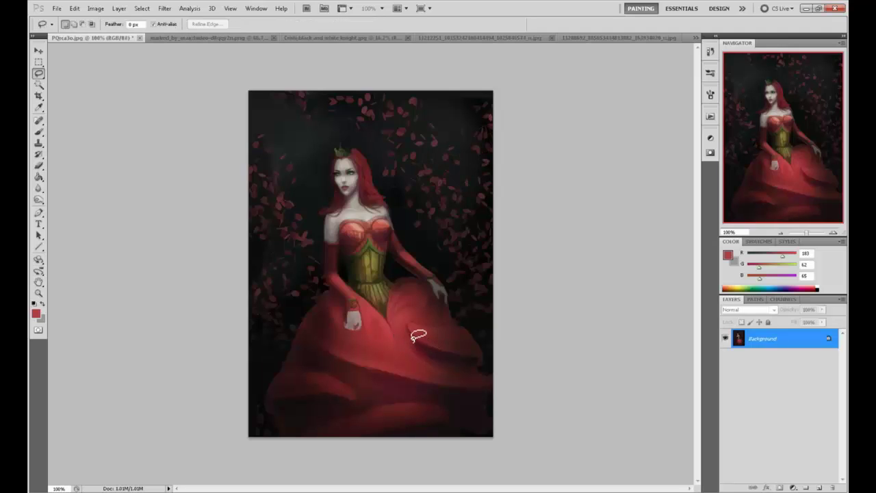
{"action": "mouse_move", "coordinate": [425, 356]}
{"action": "left_mouse_down"}
{"action": "mouse_move", "coordinate": [413, 323]}
{"action": "mouse_move", "coordinate": [415, 341]}
{"action": "left_mouse_up"}
{"action": "left_click", "coordinate": [445, 195]}
{"action": "left_click_drag", "start_coordinate": [483, 379], "coordinate": [410, 330]}
{"action": "key", "text": "ctrl+h"}
{"action": "key", "text": "b"}
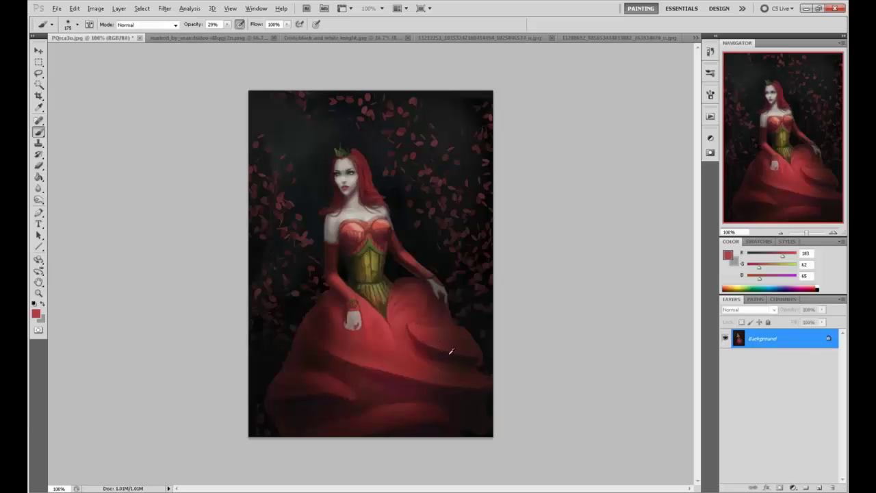
{"action": "left_click", "coordinate": [404, 335], "text": "alt"}
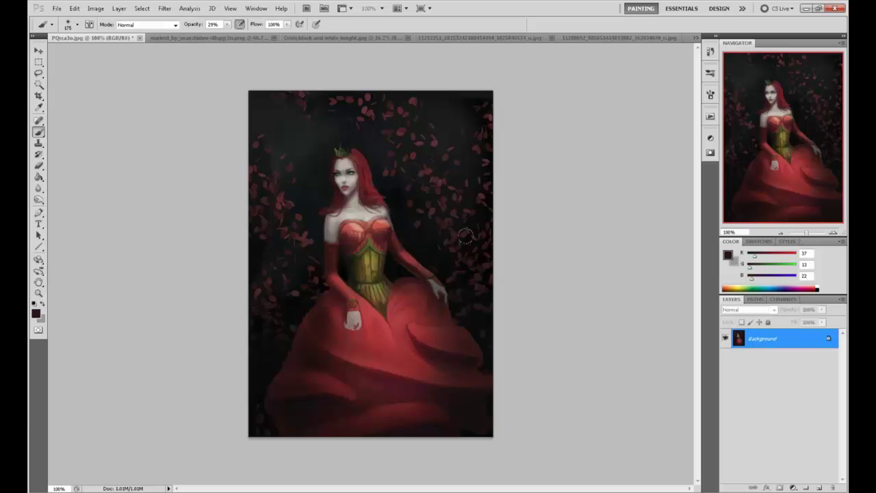
{"action": "key", "text": "m"}
{"action": "right_click", "coordinate": [420, 360]}
{"action": "left_click", "coordinate": [467, 179]}
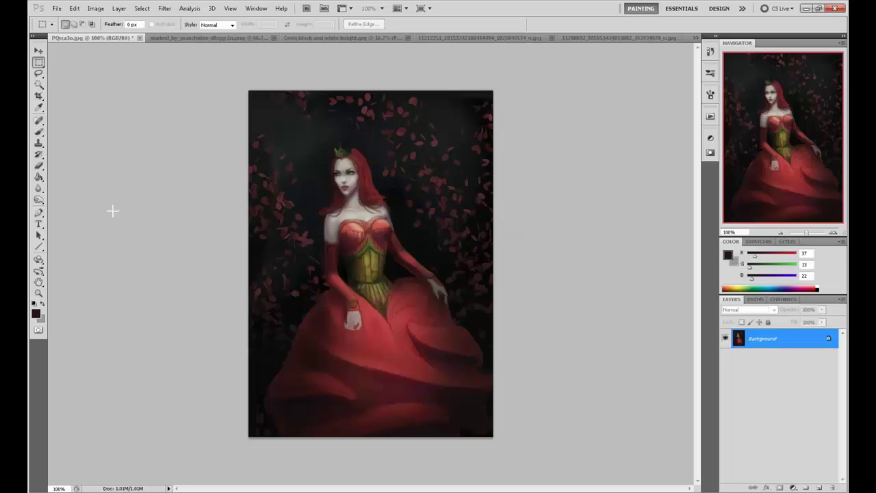
- Soften the fold edges on the skirt's lower right with the Blur tool at 52% strength
{"action": "left_click", "coordinate": [39, 189]}
{"action": "left_click", "coordinate": [448, 376]}
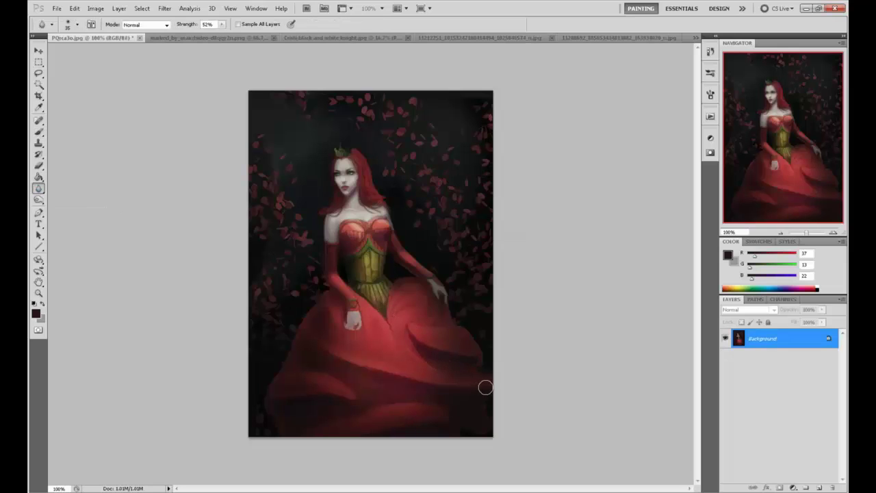
- Touch up the skirt's right and left folds with sampled dark tones using the 175 px brush, and save the image
{"action": "key", "text": "b"}
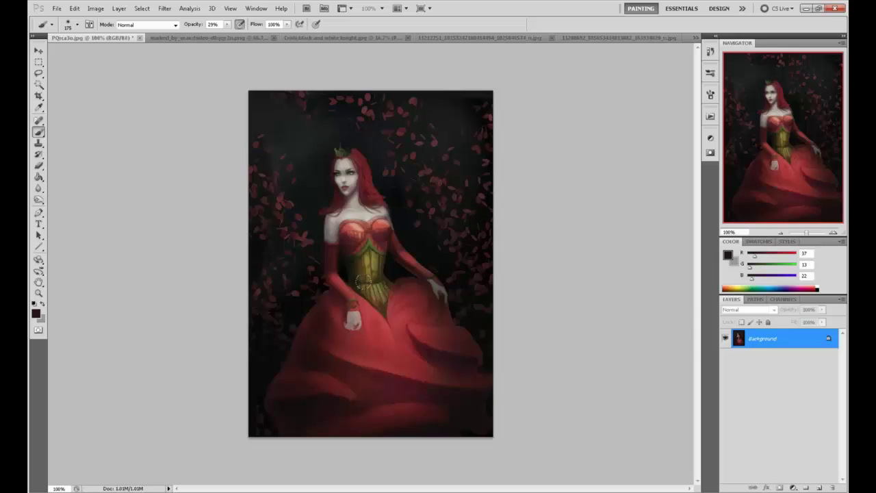
{"action": "left_click_drag", "start_coordinate": [423, 353], "coordinate": [442, 348]}
{"action": "left_click", "coordinate": [342, 365], "text": "alt"}
{"action": "mouse_move", "coordinate": [340, 363]}
{"action": "left_mouse_down"}
{"action": "mouse_move", "coordinate": [304, 340]}
{"action": "mouse_move", "coordinate": [336, 355]}
{"action": "left_mouse_up"}
{"action": "left_click", "coordinate": [322, 357], "text": "alt"}
{"action": "key", "text": "ctrl+s"}
- Adjust the woman's contours with Liquify, using the Forward Warp tool at brush size 61, and apply the result
{"action": "left_click", "coordinate": [710, 53]}
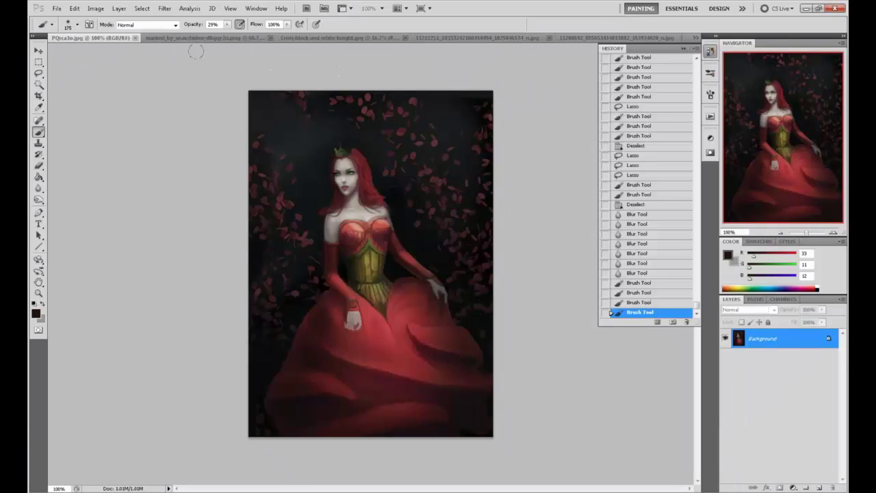
{"action": "left_click", "coordinate": [164, 8]}
{"action": "left_click", "coordinate": [205, 56]}
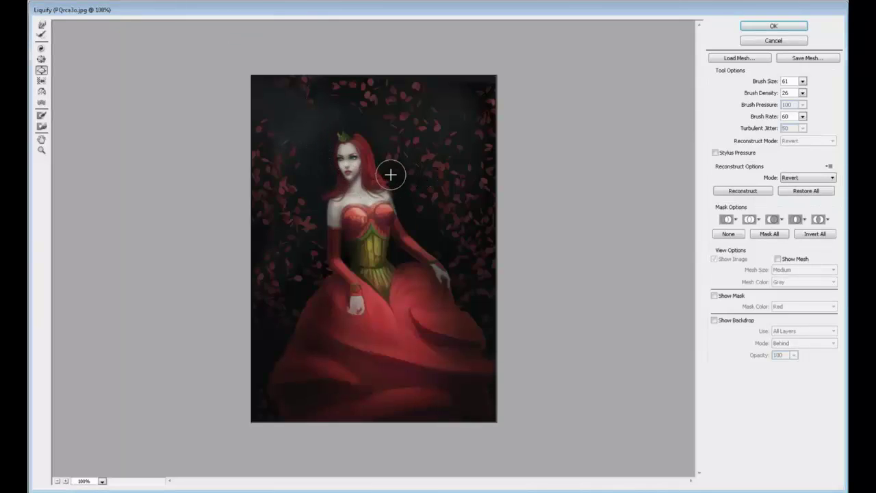
{"action": "left_click", "coordinate": [42, 23]}
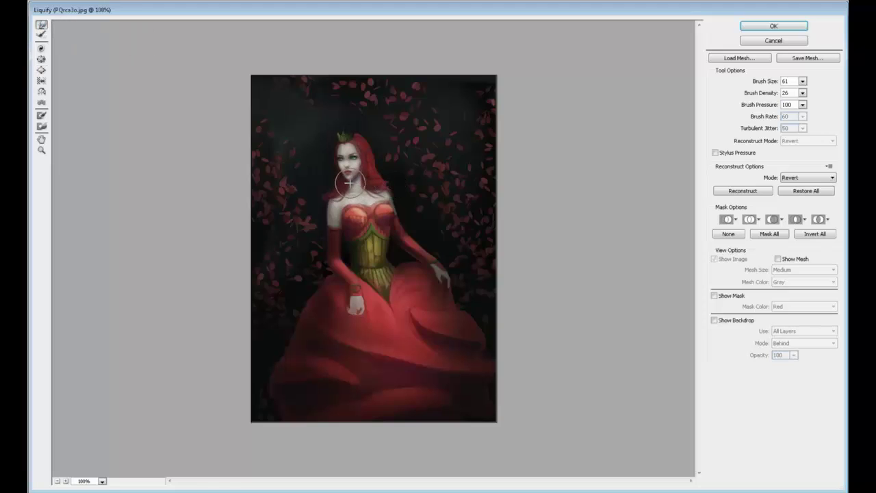
{"action": "left_click", "coordinate": [753, 27]}
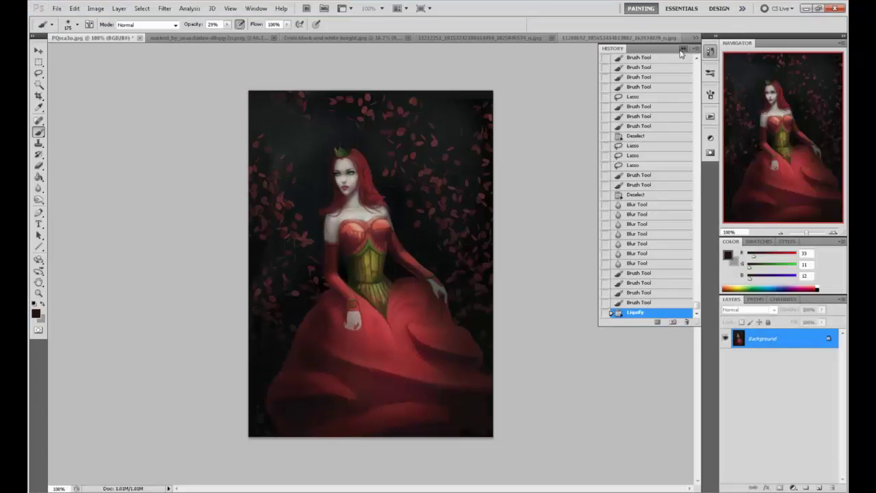
{"action": "left_click", "coordinate": [682, 50]}
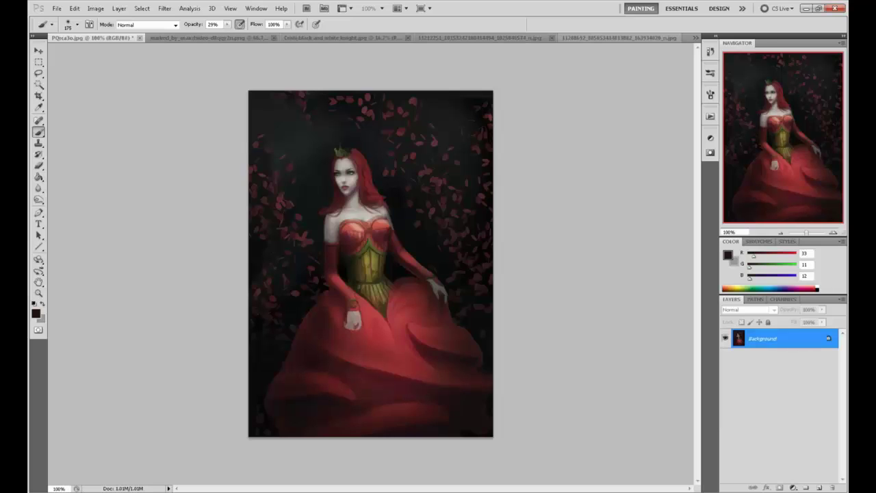
- Select the whole canvas and bring up the earliest states in the image's history
{"action": "left_click", "coordinate": [710, 50]}
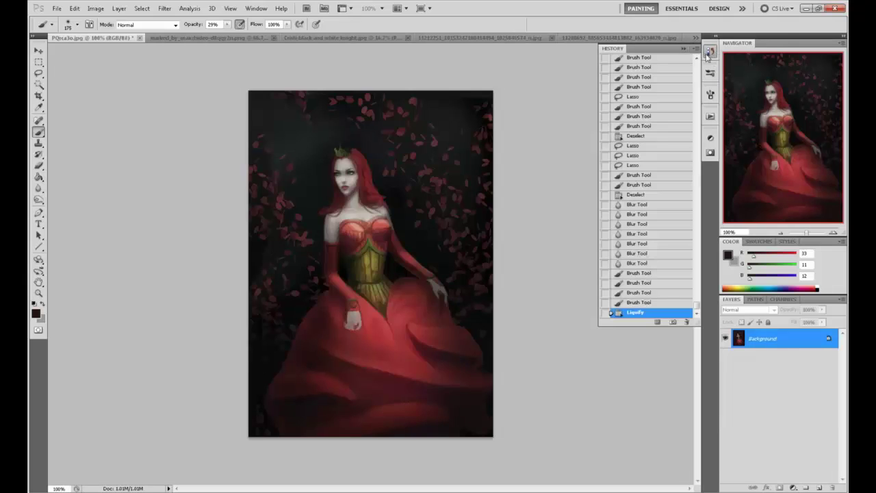
{"action": "key", "text": "ctrl+a"}
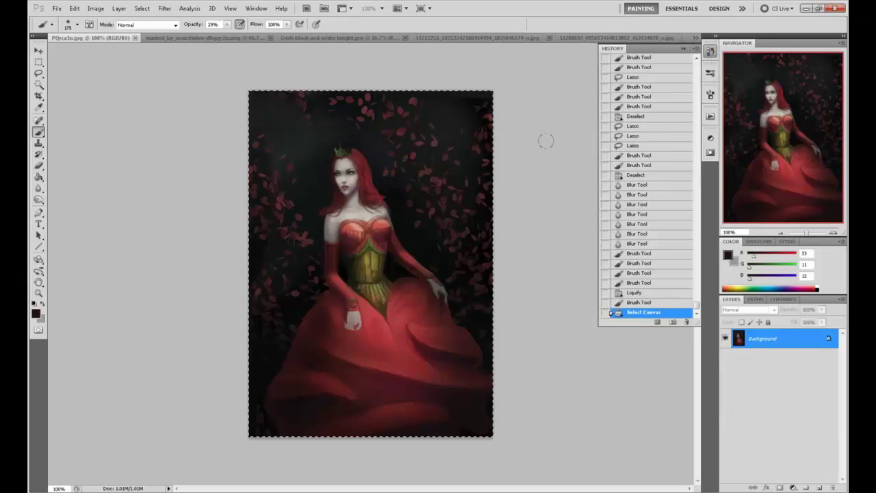
{"action": "left_click_drag", "start_coordinate": [698, 305], "coordinate": [696, 61]}
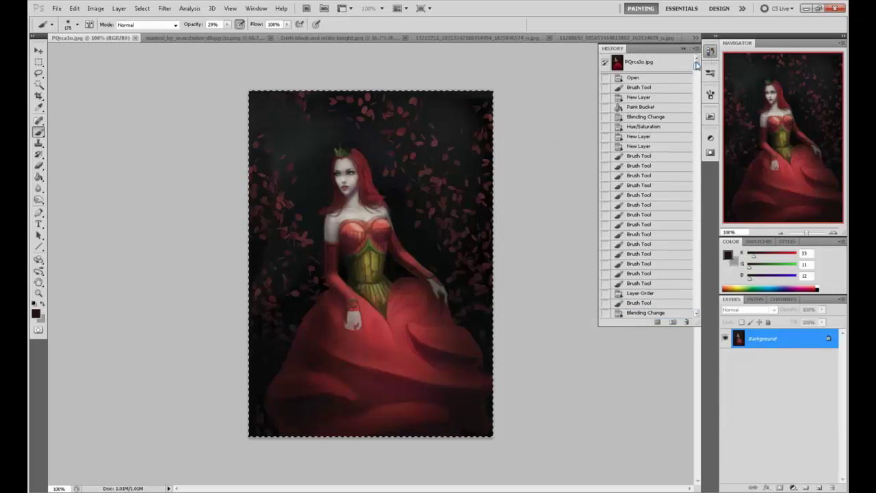
- Restore the original opening snapshot of PQrca3o.jpg and paste the reworked painting in place as a new layer for comparison
{"action": "left_click", "coordinate": [675, 70]}
{"action": "key", "text": "ctrl+shift+v"}
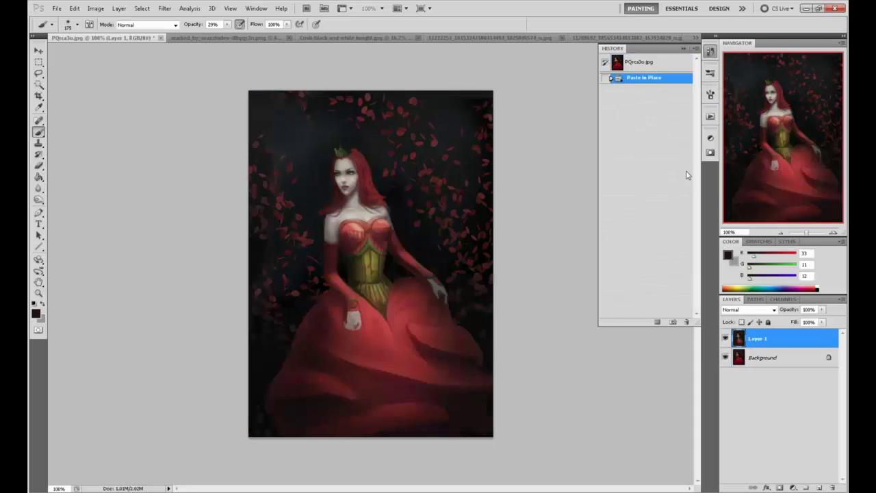
{"action": "left_click", "coordinate": [691, 50]}
{"action": "left_click", "coordinate": [725, 338]}
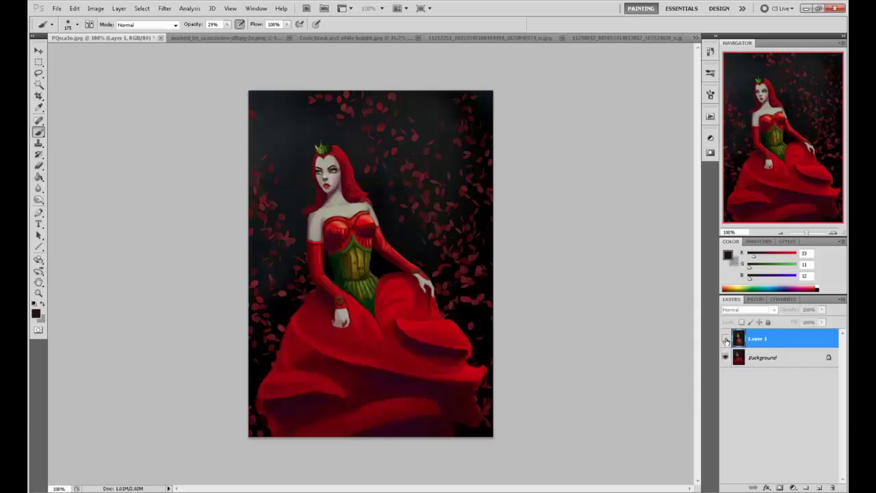
{"action": "left_click", "coordinate": [727, 339]}
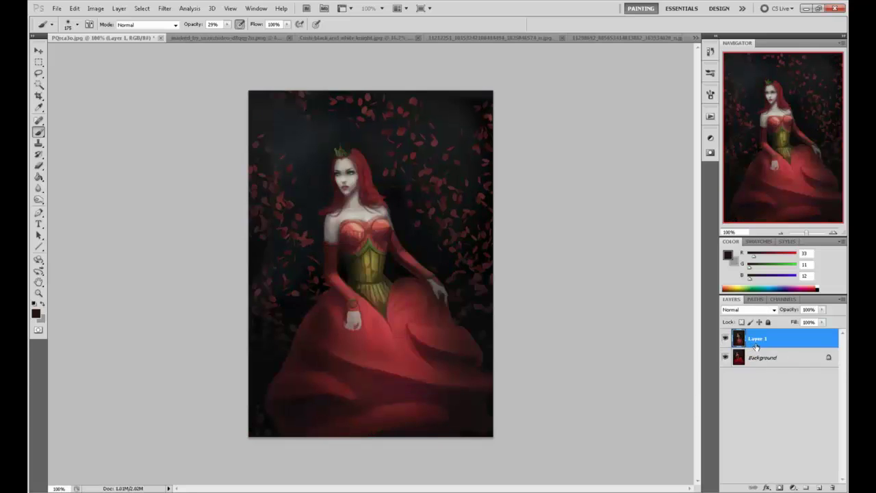
- Switch to the Sponge tool in Saturate mode and compare Layer 1 with the original painting beneath it
{"action": "mouse_move", "coordinate": [39, 199]}
{"action": "left_mouse_down"}
{"action": "mouse_move", "coordinate": [65, 200]}
{"action": "mouse_move", "coordinate": [81, 218]}
{"action": "left_mouse_up"}
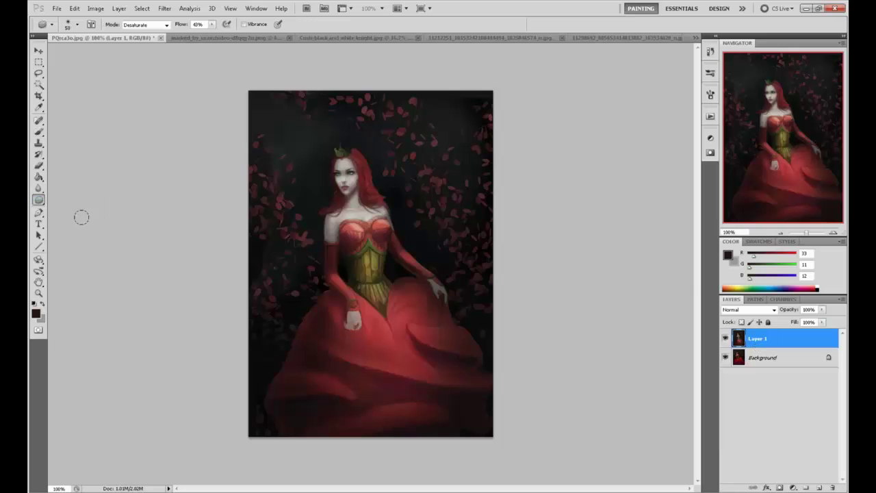
{"action": "left_click", "coordinate": [142, 24]}
{"action": "left_click", "coordinate": [142, 42]}
{"action": "left_click", "coordinate": [726, 339]}
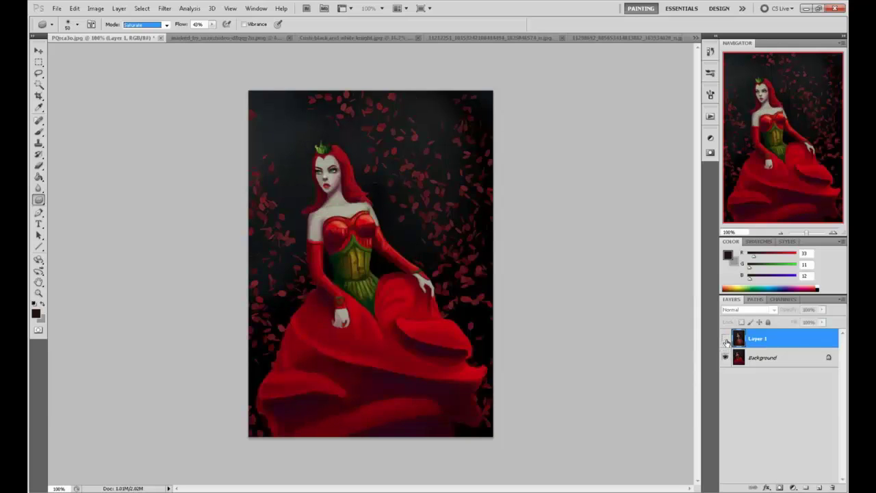
{"action": "left_click", "coordinate": [726, 339]}
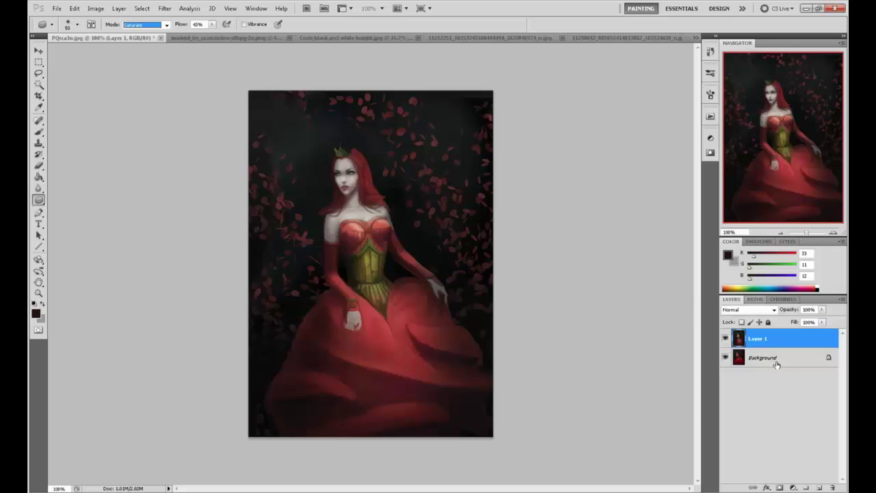
- Set the Sponge size to 100 px and try saturating the reds of the upper skirt below the bodice
{"action": "left_click", "coordinate": [122, 151]}
{"action": "key", "text": "bracketright"}
{"action": "key", "text": "bracketright"}
{"action": "key", "text": "bracketright"}
{"action": "key", "text": "bracketright"}
{"action": "key", "text": "bracketright"}
{"action": "key", "text": "bracketright"}
{"action": "key", "text": "bracketright"}
{"action": "key", "text": "bracketright"}
{"action": "key", "text": "bracketright"}
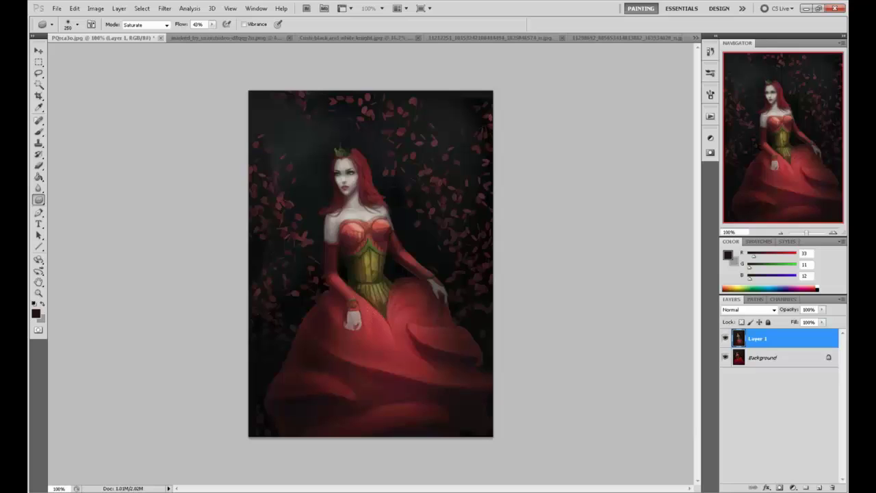
{"action": "key", "text": "bracketleft"}
{"action": "key", "text": "bracketleft"}
{"action": "key", "text": "bracketleft"}
{"action": "key", "text": "bracketleft"}
{"action": "key", "text": "bracketleft"}
{"action": "key", "text": "bracketleft"}
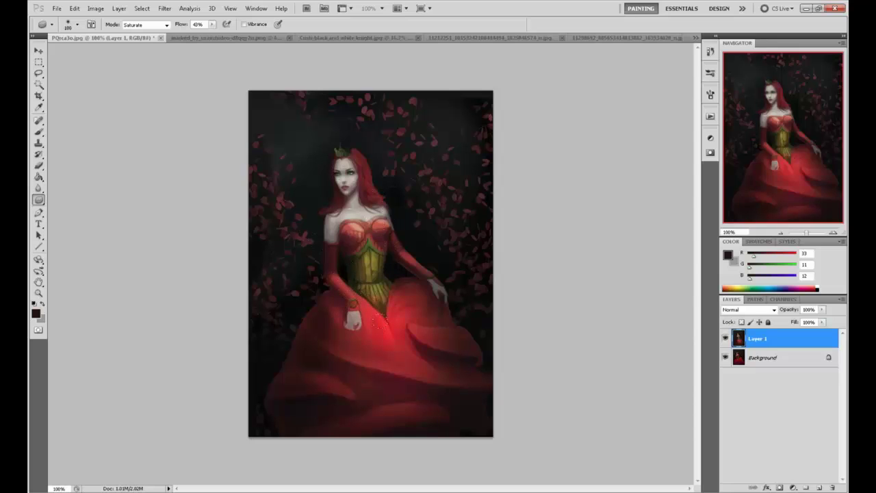
- Revert the trial Sponge strokes back to the Paste in Place history state
{"action": "key", "text": "ctrl+z"}
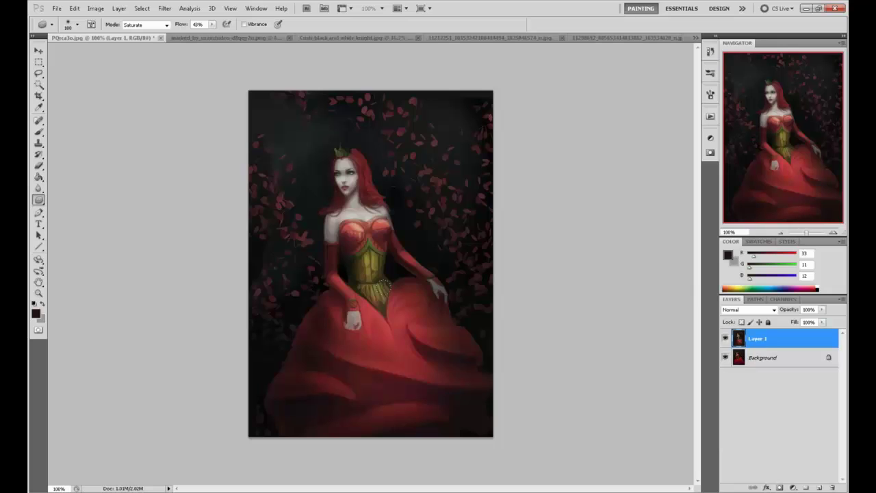
{"action": "left_click", "coordinate": [711, 52]}
{"action": "left_click", "coordinate": [645, 78]}
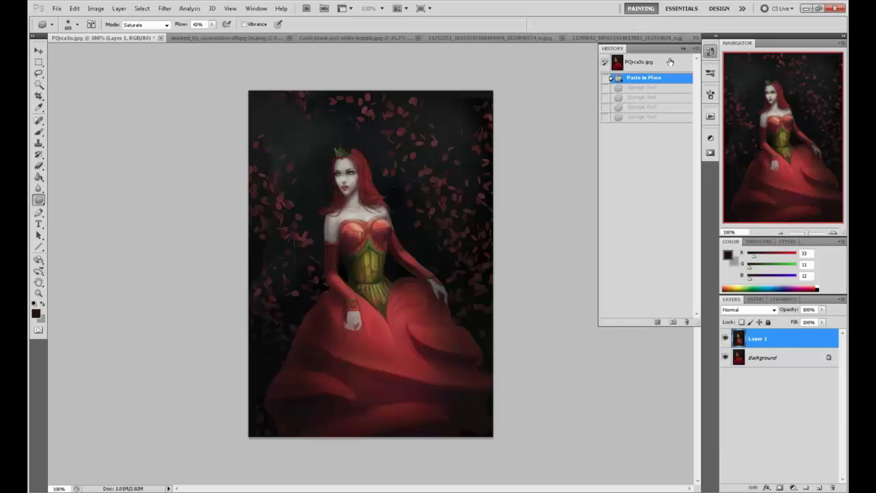
{"action": "left_click", "coordinate": [684, 49]}
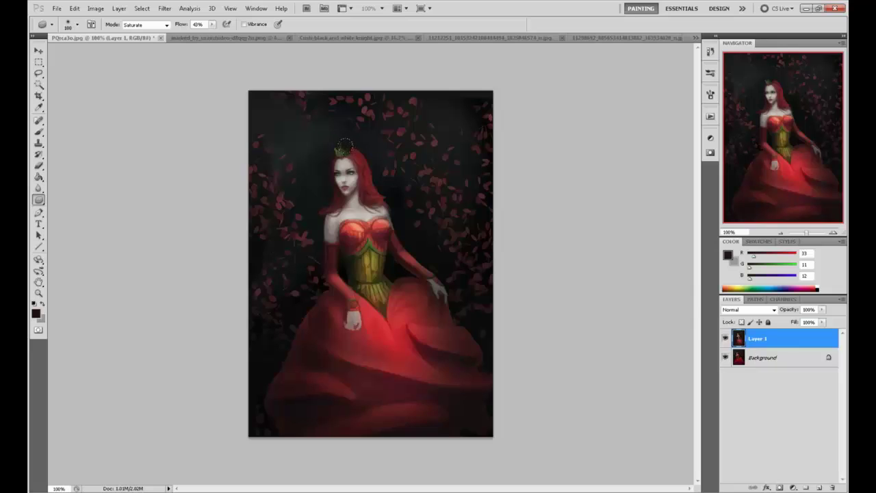
- Saturate the reds of the skirt, bodice and hair with the Sponge, reducing its size to 50 px for the hair
{"action": "key", "text": "bracketleft"}
{"action": "key", "text": "bracketleft"}
{"action": "key", "text": "bracketleft"}
{"action": "key", "text": "bracketleft"}
{"action": "key", "text": "bracketleft"}
{"action": "mouse_move", "coordinate": [357, 156]}
{"action": "left_mouse_down"}
{"action": "mouse_move", "coordinate": [357, 195]}
{"action": "mouse_move", "coordinate": [361, 156]}
{"action": "left_mouse_up"}
- Compare the saturated repaint with the original by repeatedly hiding and showing Layer 1
{"action": "left_click", "coordinate": [725, 339]}
{"action": "left_click", "coordinate": [725, 338]}
{"action": "left_click", "coordinate": [723, 340]}
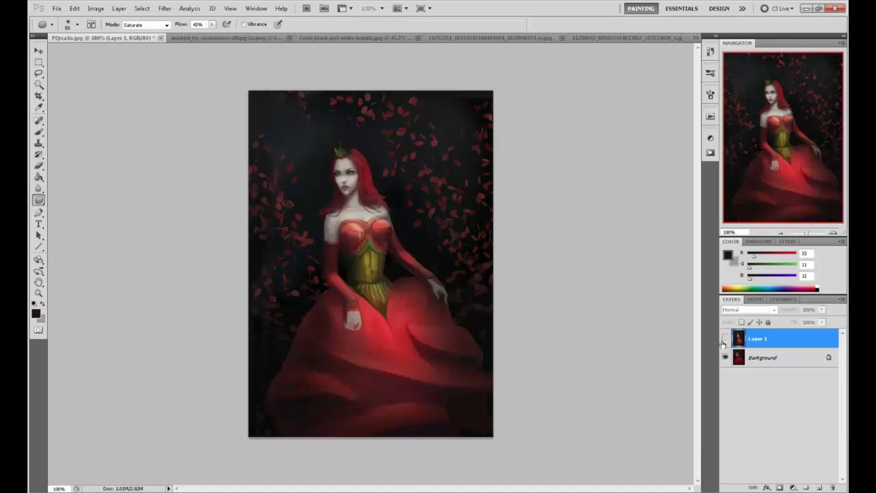
{"action": "left_click", "coordinate": [724, 341]}
{"action": "left_click", "coordinate": [724, 342]}
{"action": "left_click", "coordinate": [724, 344]}
{"action": "left_click", "coordinate": [724, 341]}
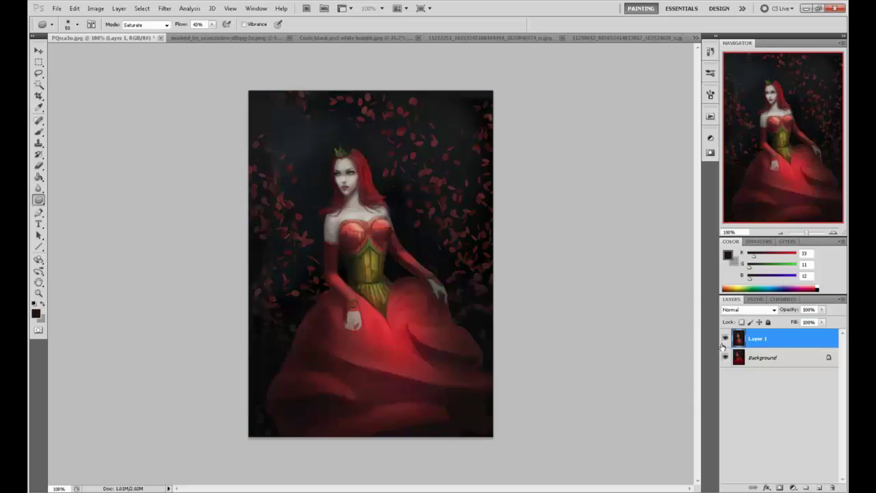
{"action": "left_click", "coordinate": [724, 341]}
{"action": "left_click", "coordinate": [725, 341]}
{"action": "left_click", "coordinate": [725, 339]}
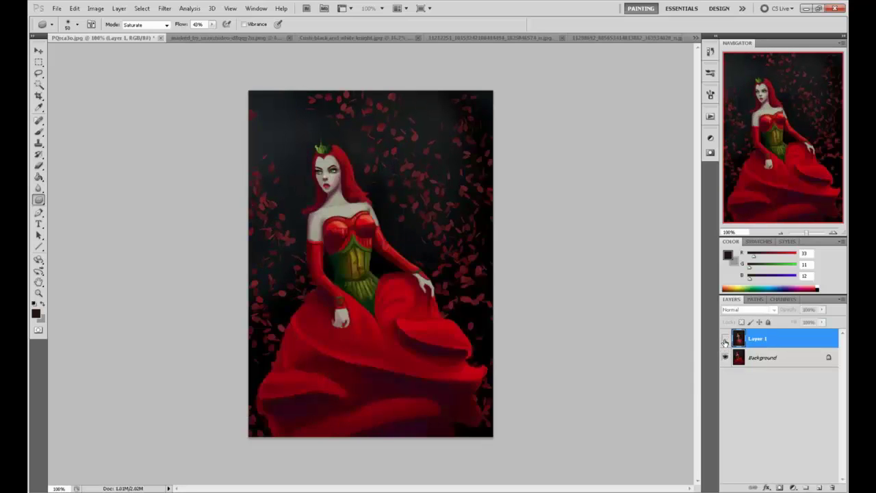
{"action": "left_click", "coordinate": [725, 339]}
- Add a new layer above Layer 1 and set its blending mode to Color
{"action": "left_click", "coordinate": [817, 487]}
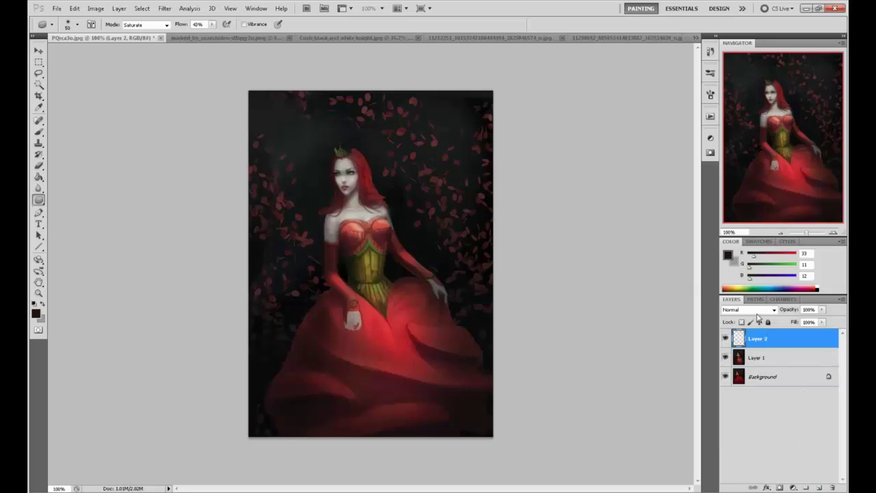
{"action": "left_click", "coordinate": [749, 309]}
{"action": "left_click", "coordinate": [739, 288]}
- Switch to the Brush tool and choose the golden orange e59c29 as its foreground colour
{"action": "key", "text": "b"}
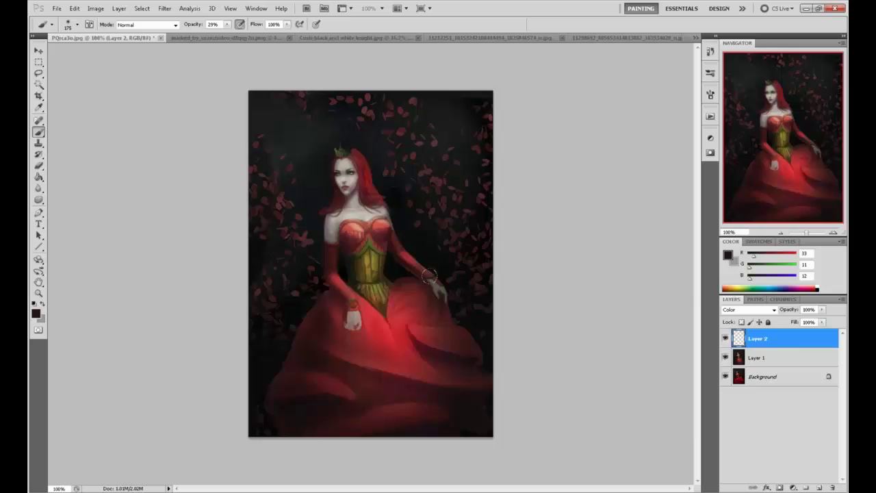
{"action": "left_click", "coordinate": [405, 317], "text": "alt"}
{"action": "left_click", "coordinate": [726, 256]}
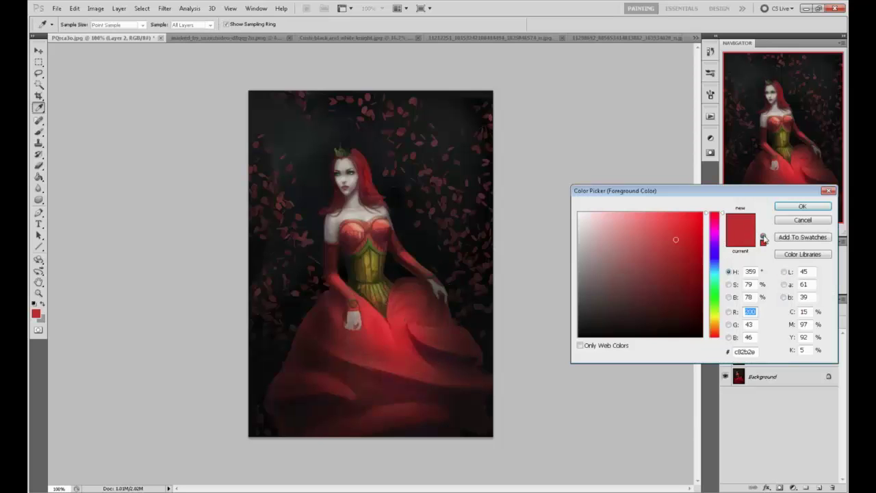
{"action": "left_click", "coordinate": [800, 220]}
{"action": "left_click", "coordinate": [786, 266]}
{"action": "left_click", "coordinate": [731, 256]}
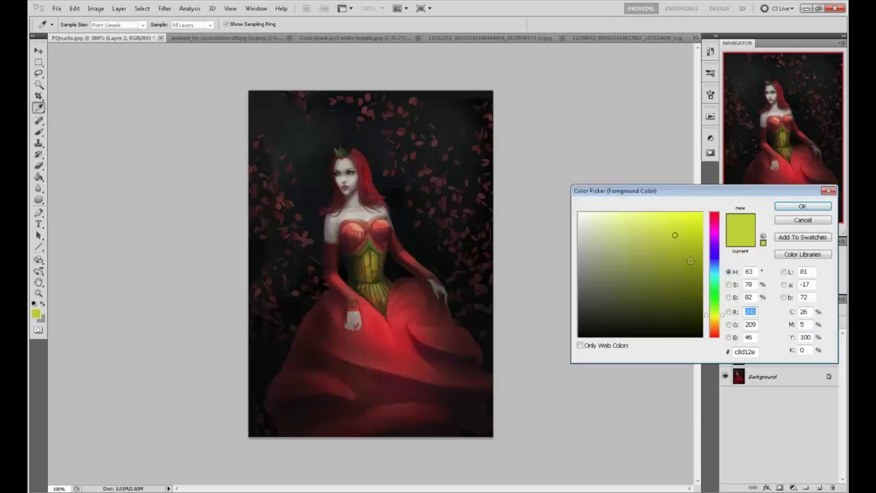
{"action": "left_click_drag", "start_coordinate": [716, 312], "coordinate": [717, 329]}
{"action": "left_click_drag", "start_coordinate": [661, 228], "coordinate": [659, 225]}
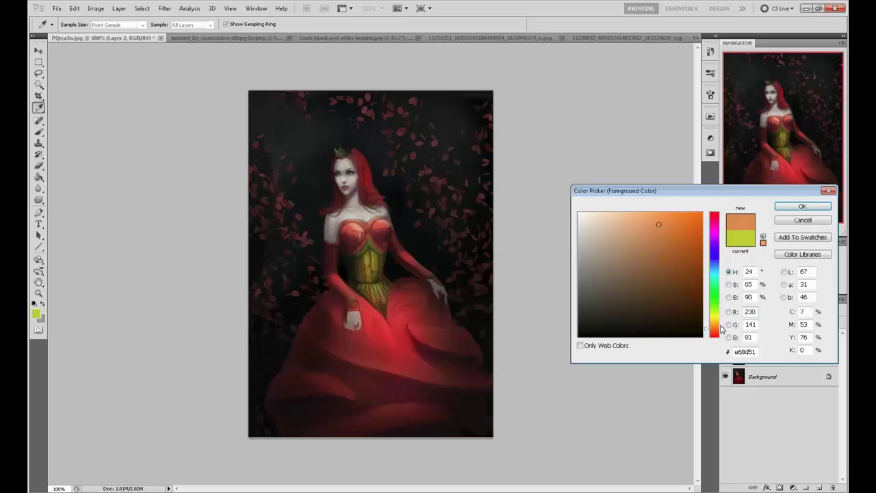
{"action": "left_click_drag", "start_coordinate": [720, 329], "coordinate": [719, 325]}
{"action": "left_click_drag", "start_coordinate": [681, 230], "coordinate": [685, 224]}
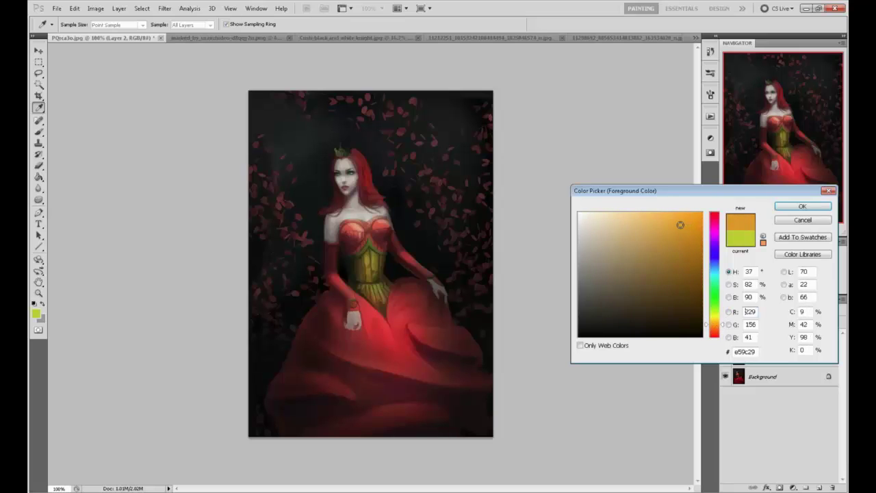
{"action": "left_click", "coordinate": [802, 207]}
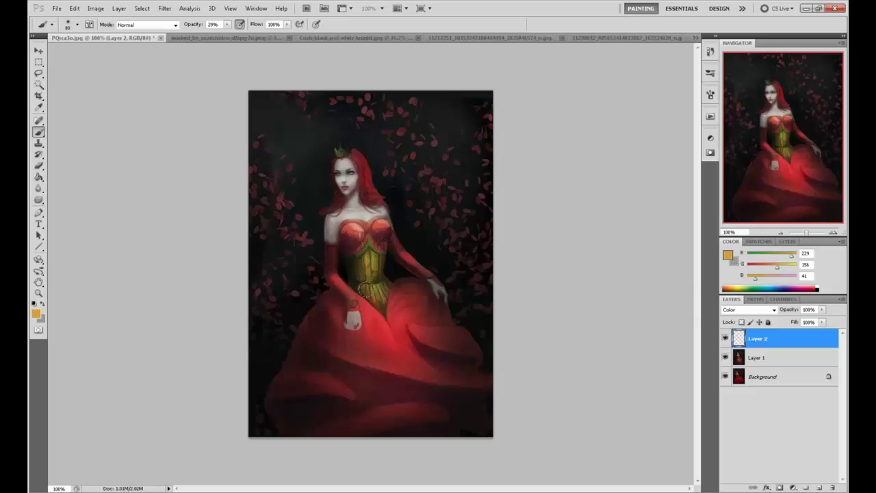
- Paint the golden orange over the green corset on Layer 2 at 100% opacity, reducing the brush size to 20 px
{"action": "key", "text": "bracketleft"}
{"action": "key", "text": "bracketleft"}
{"action": "key", "text": "bracketleft"}
{"action": "key", "text": "bracketleft"}
{"action": "key", "text": "bracketleft"}
{"action": "left_click", "coordinate": [228, 25]}
{"action": "left_click_drag", "start_coordinate": [229, 29], "coordinate": [458, 62]}
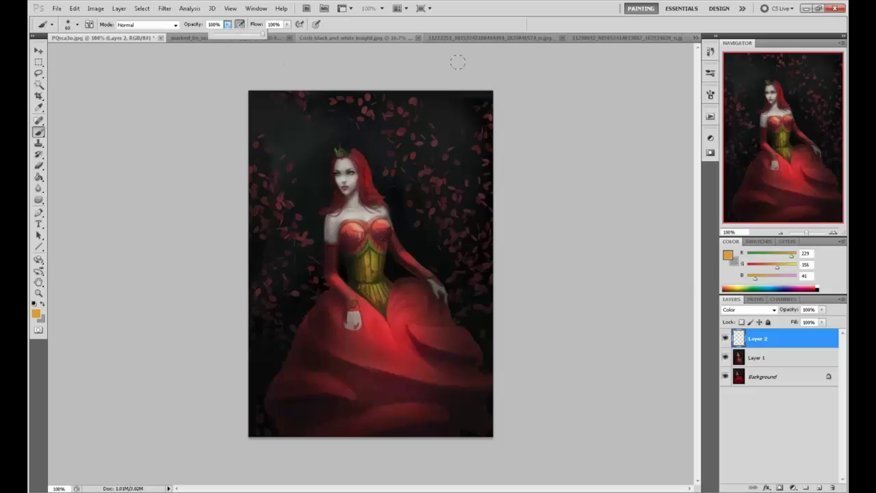
{"action": "key", "text": "bracketleft"}
{"action": "key", "text": "bracketleft"}
{"action": "key", "text": "bracketleft"}
{"action": "key", "text": "bracketleft"}
{"action": "mouse_move", "coordinate": [374, 268]}
{"action": "left_mouse_down"}
{"action": "mouse_move", "coordinate": [378, 295]}
{"action": "mouse_move", "coordinate": [366, 280]}
{"action": "mouse_move", "coordinate": [362, 292]}
{"action": "mouse_move", "coordinate": [362, 255]}
{"action": "mouse_move", "coordinate": [378, 261]}
{"action": "mouse_move", "coordinate": [384, 284]}
{"action": "mouse_move", "coordinate": [378, 301]}
{"action": "mouse_move", "coordinate": [369, 298]}
{"action": "mouse_move", "coordinate": [385, 304]}
{"action": "left_mouse_up"}
{"action": "key", "text": "bracketleft"}
{"action": "key", "text": "bracketleft"}
{"action": "key", "text": "bracketleft"}
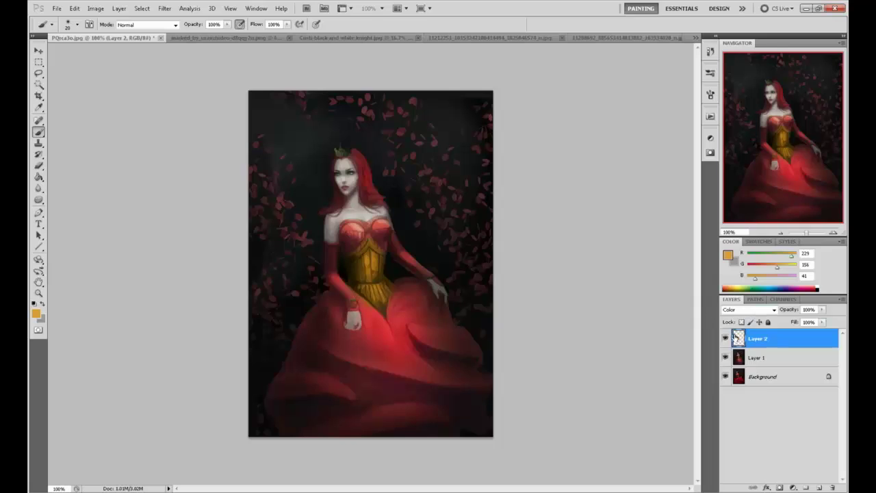
- Apply Hue/Saturation to the corset colour on Layer 2 with saturation +100 and hue +21
{"action": "key", "text": "ctrl+u"}
{"action": "left_click_drag", "start_coordinate": [636, 277], "coordinate": [693, 288]}
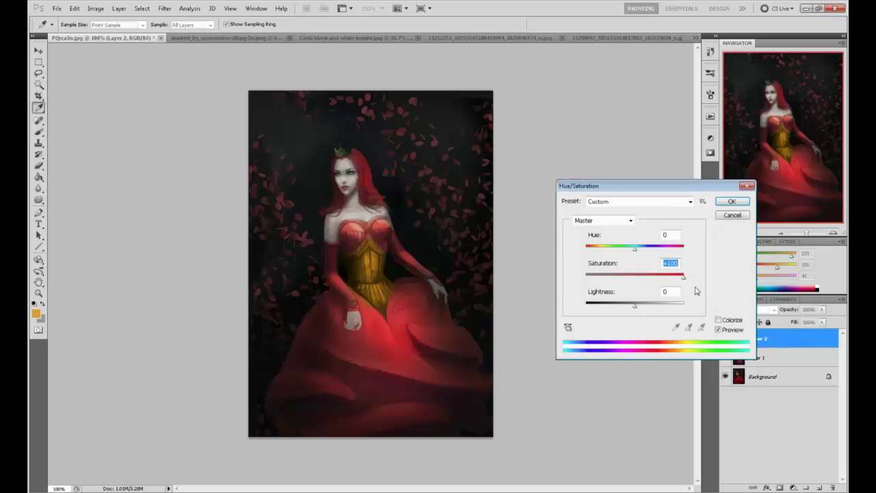
{"action": "left_click_drag", "start_coordinate": [635, 249], "coordinate": [657, 256]}
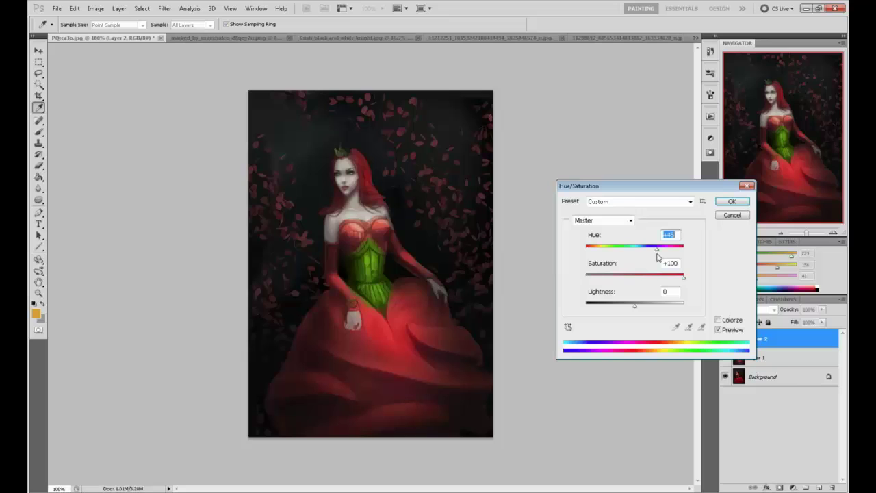
{"action": "left_click_drag", "start_coordinate": [657, 256], "coordinate": [625, 256]}
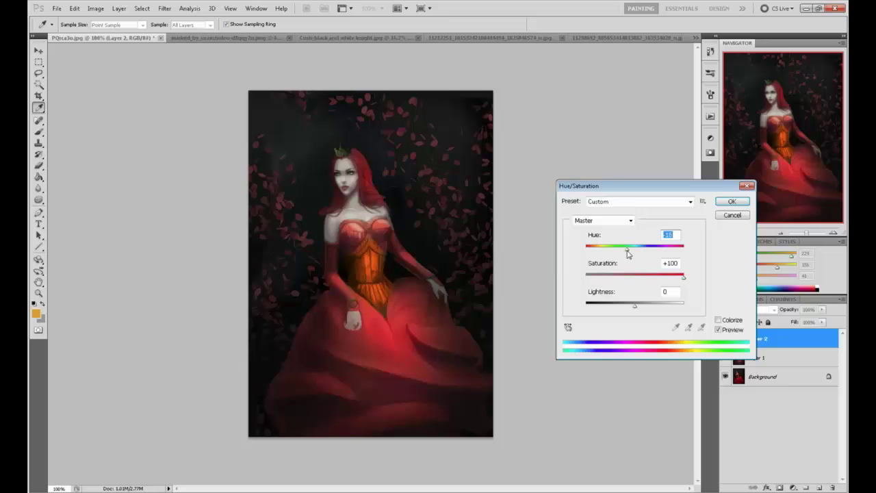
{"action": "left_click_drag", "start_coordinate": [628, 254], "coordinate": [625, 254]}
{"action": "left_click_drag", "start_coordinate": [628, 254], "coordinate": [645, 254]}
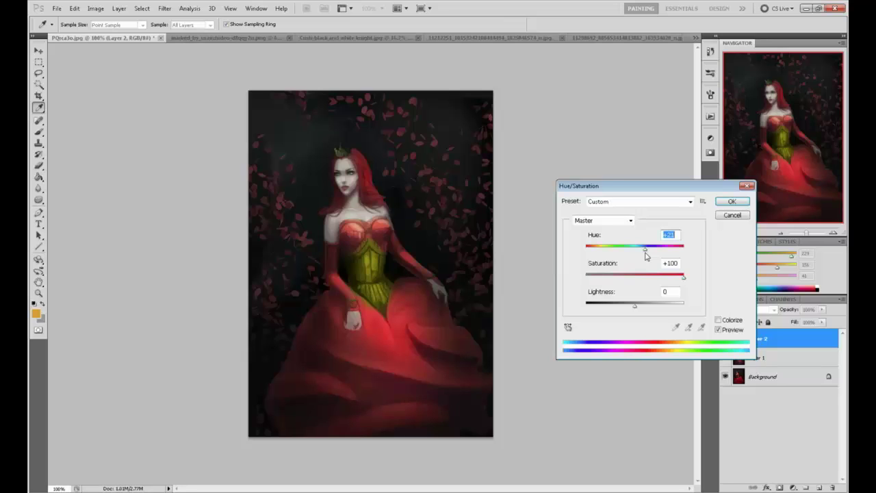
{"action": "left_click", "coordinate": [730, 201]}
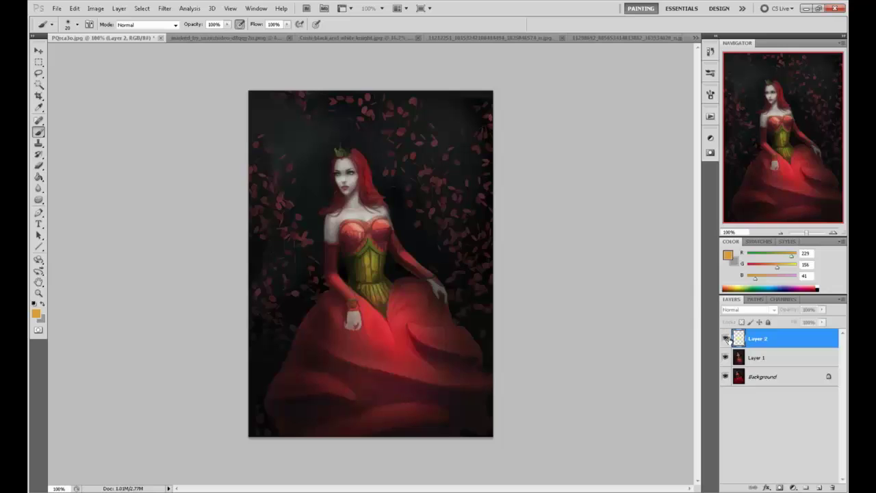
- Soften the recoloured corset on Layer 2 with the Eraser at 54% opacity, reducing its size to 80 px
{"action": "key", "text": "e"}
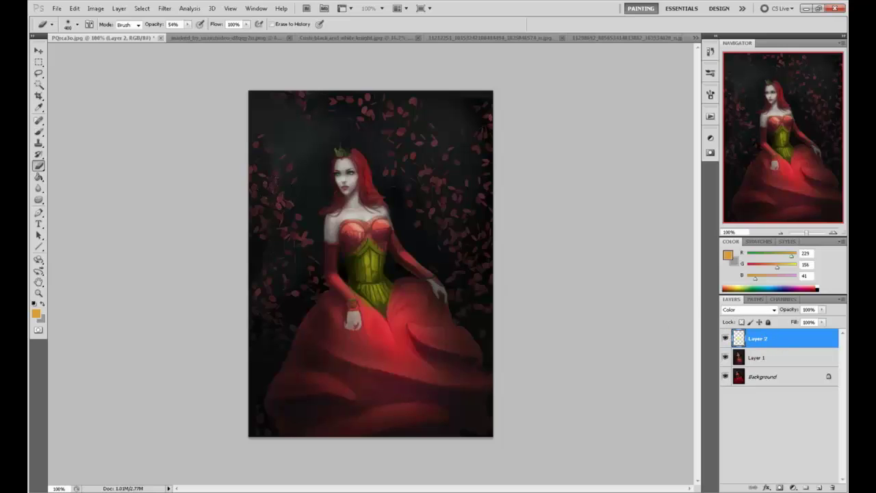
{"action": "key", "text": "bracketleft"}
{"action": "key", "text": "bracketleft"}
- Merge Layer 2 down into Layer 1 and compare the merged repaint with the original painting
{"action": "right_click", "coordinate": [737, 342]}
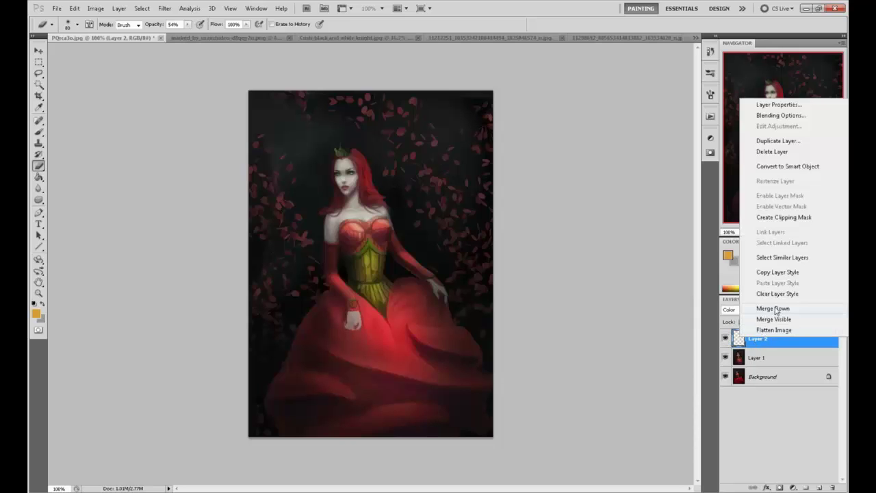
{"action": "left_click", "coordinate": [763, 308]}
{"action": "left_click", "coordinate": [726, 339]}
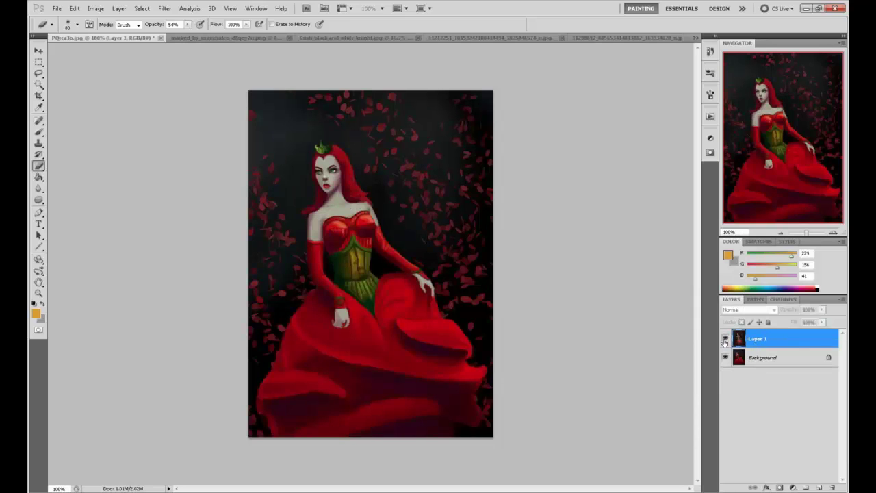
{"action": "left_click", "coordinate": [725, 339]}
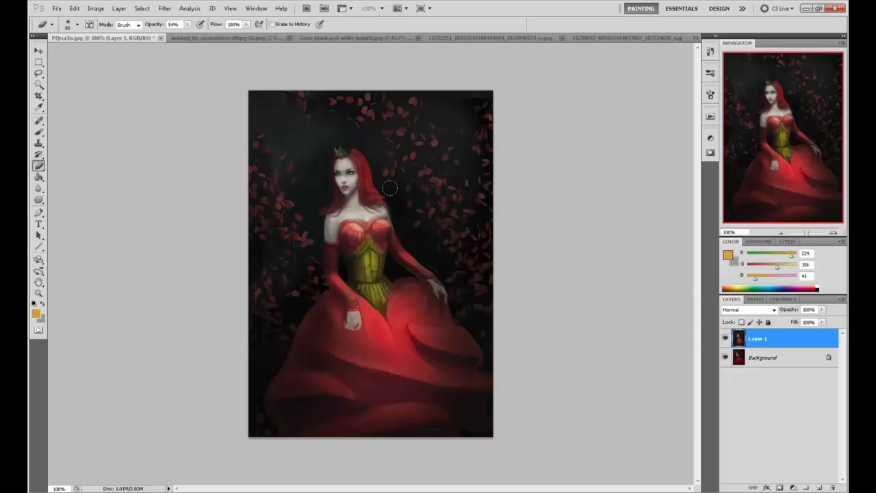
{"action": "left_click", "coordinate": [161, 38]}
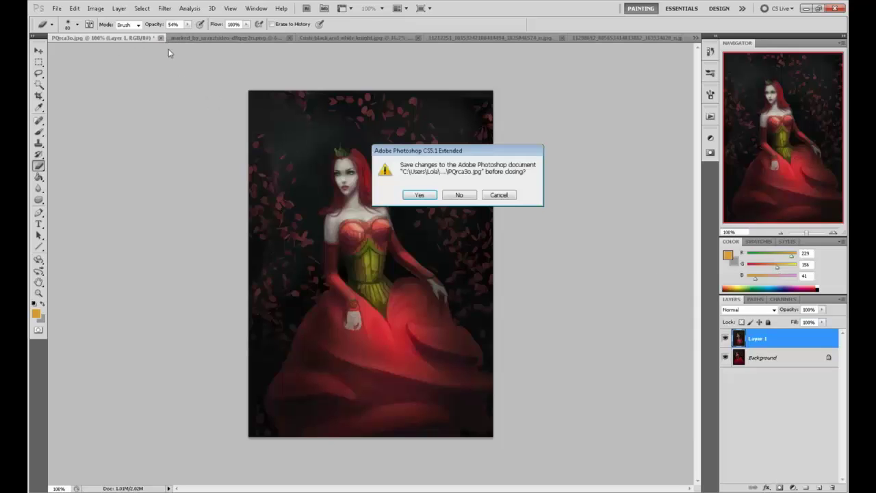
{"action": "left_click", "coordinate": [421, 195]}
{"action": "left_click", "coordinate": [562, 335]}
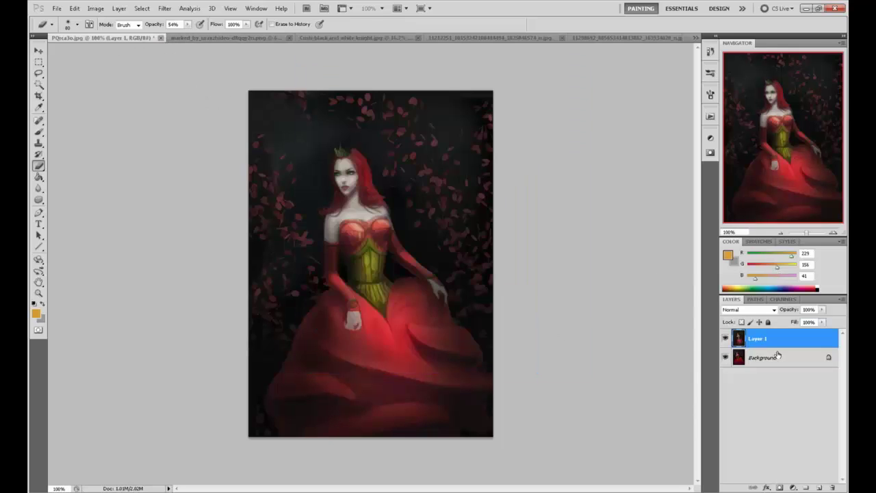
- Flatten the image so Layer 1 and the original merge into a single Background layer
{"action": "left_click", "coordinate": [760, 358]}
{"action": "right_click", "coordinate": [743, 355]}
{"action": "left_click", "coordinate": [786, 439]}
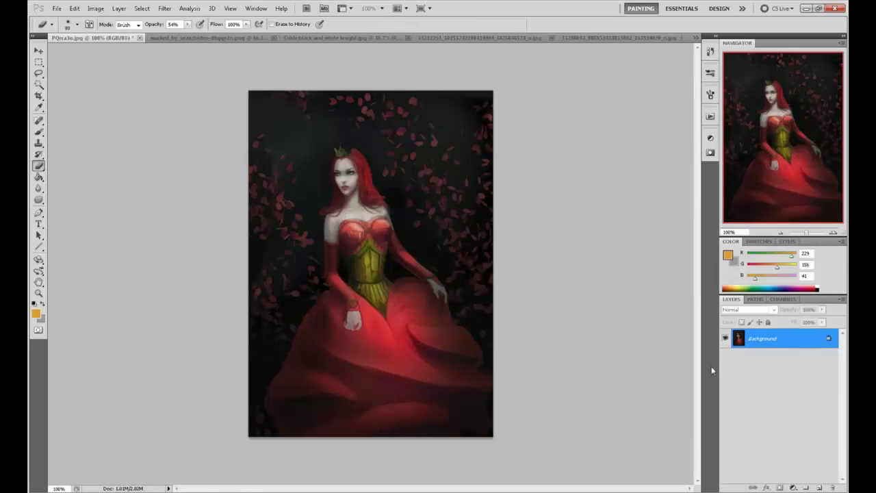
- Close the painting of the woman in red with its changes saved and switch to the grayscale drawing of the hooded figure
{"action": "left_click", "coordinate": [138, 39]}
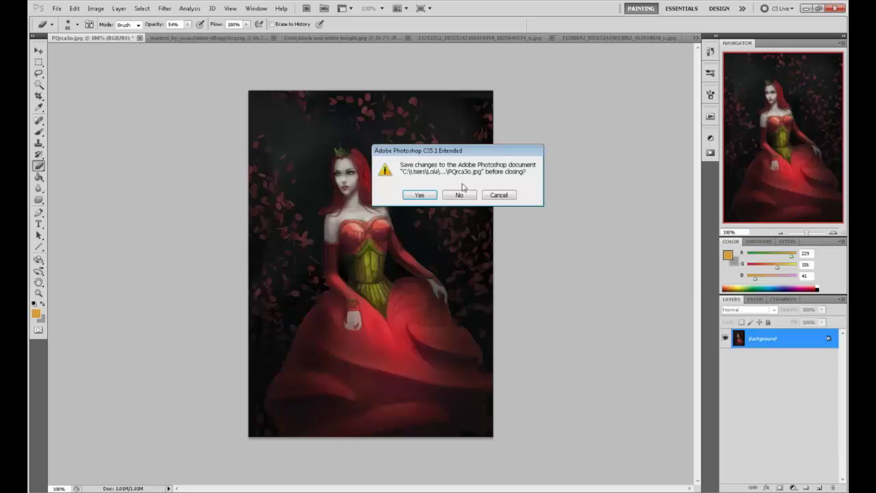
{"action": "left_click", "coordinate": [421, 197]}
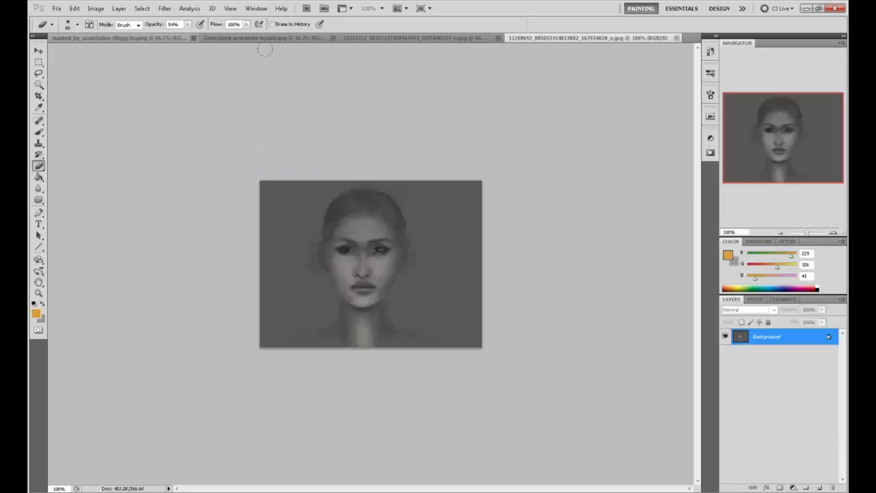
{"action": "left_click", "coordinate": [153, 39]}
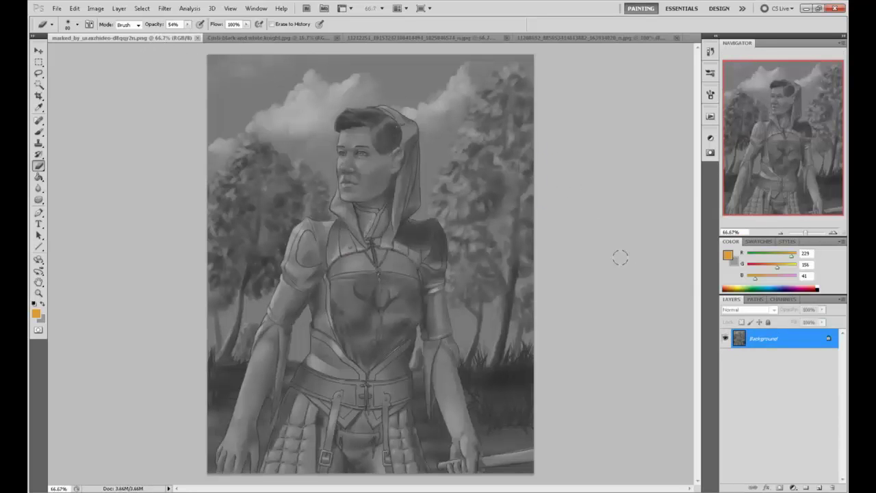
- Open the Liquify filter on the hooded figure drawing and set the Forward Warp brush size to 76
{"action": "left_click", "coordinate": [165, 9]}
{"action": "left_click", "coordinate": [189, 64]}
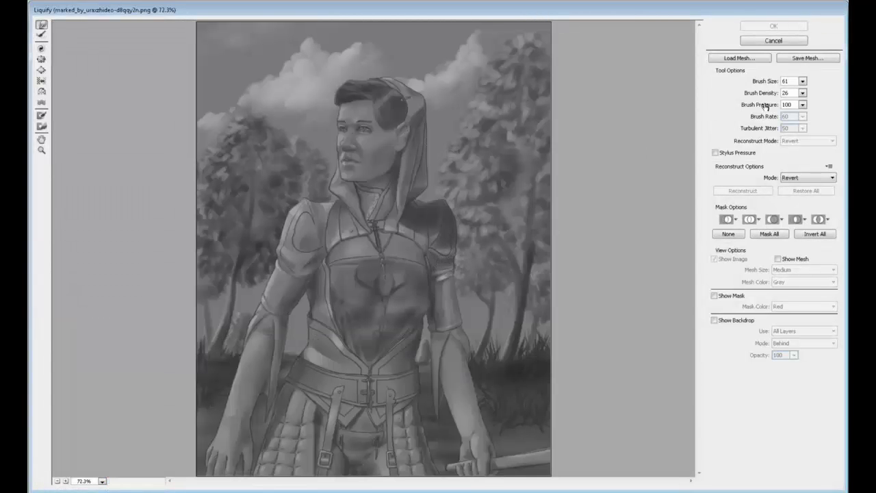
{"action": "left_click", "coordinate": [803, 82]}
{"action": "mouse_move", "coordinate": [756, 94]}
{"action": "left_mouse_down"}
{"action": "mouse_move", "coordinate": [767, 97]}
{"action": "mouse_move", "coordinate": [756, 94]}
{"action": "left_mouse_up"}
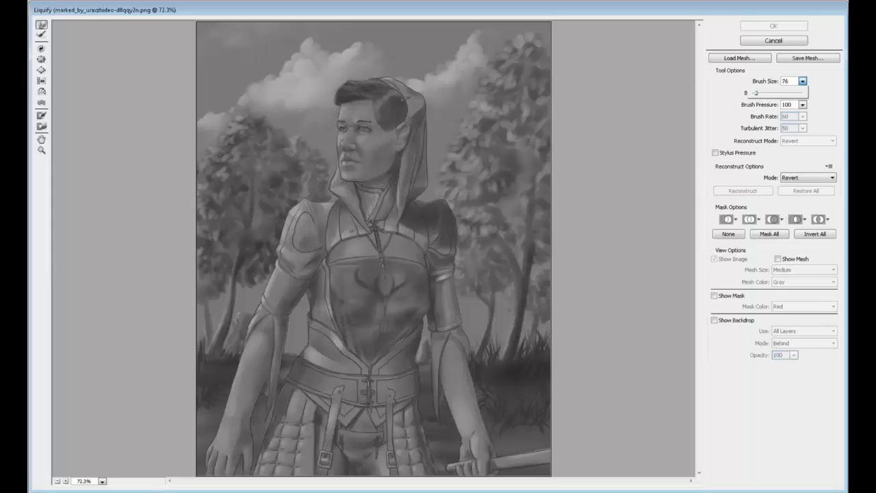
- Inspect the figure's head and torso up close and adjust the body contours with the Forward Warp tool
{"action": "key", "text": "ctrl+plus"}
{"action": "key", "text": "ctrl+plus"}
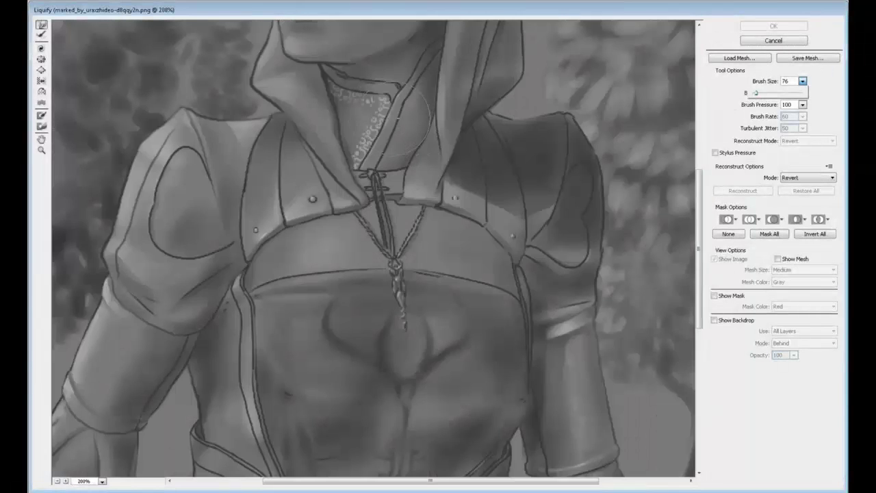
{"action": "left_click_drag", "start_coordinate": [388, 110], "coordinate": [410, 247]}
{"action": "left_click_drag", "start_coordinate": [409, 177], "coordinate": [428, 293]}
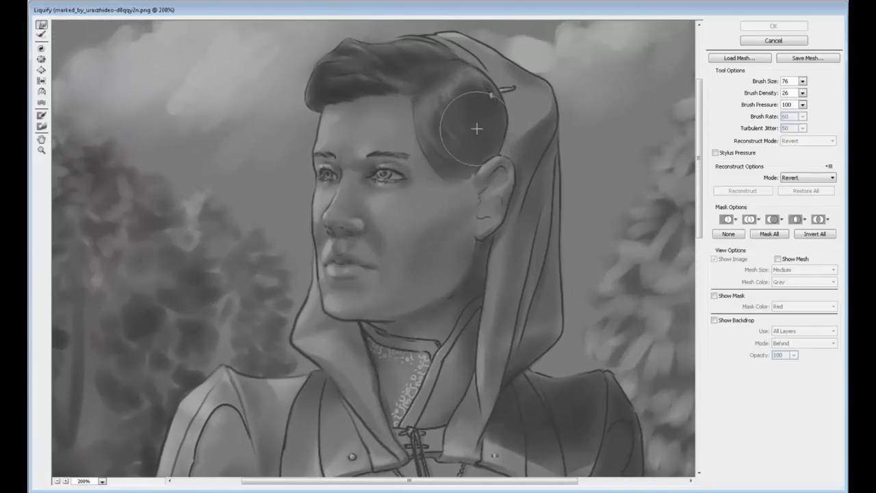
{"action": "left_click_drag", "start_coordinate": [461, 225], "coordinate": [459, 94]}
{"action": "left_click_drag", "start_coordinate": [492, 166], "coordinate": [481, 130]}
{"action": "scroll", "coordinate": [482, 129], "scroll_direction": "down", "scroll_amount": 10}
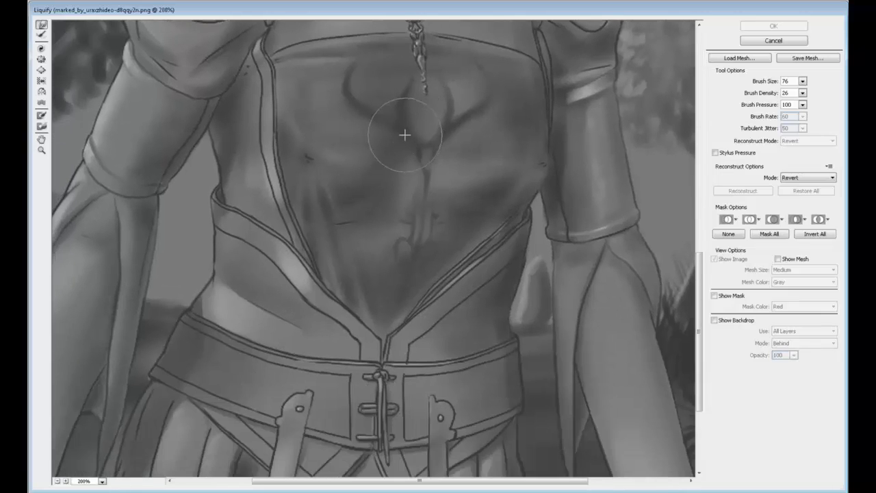
{"action": "left_click", "coordinate": [393, 141], "text": "alt"}
{"action": "left_click", "coordinate": [401, 141], "text": "alt"}
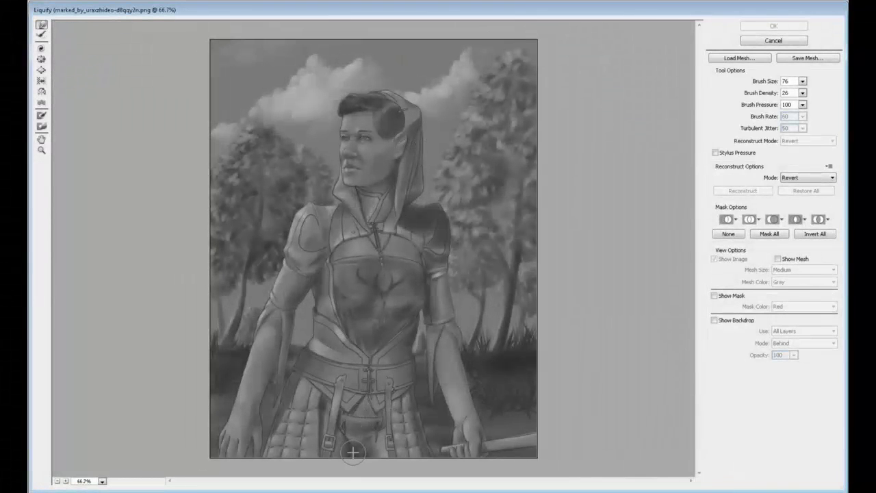
{"action": "left_click_drag", "start_coordinate": [379, 340], "coordinate": [418, 280]}
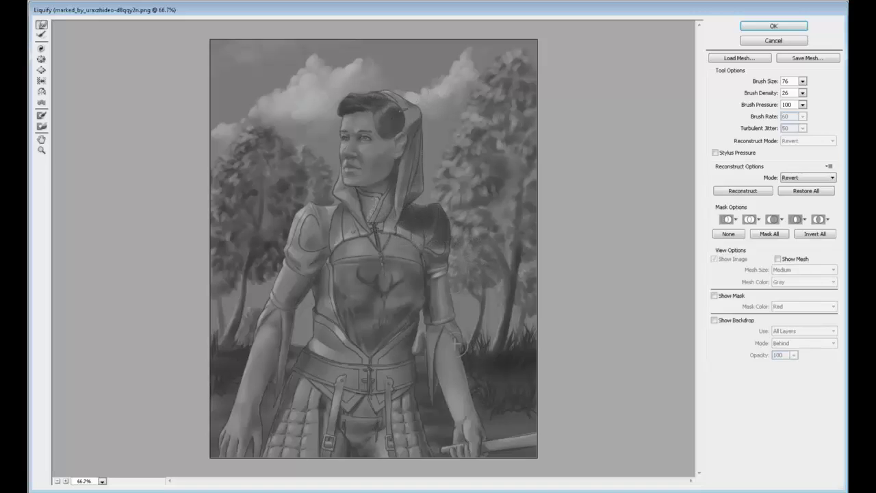
- Reshape the front hairline and raise the forehead using Forward Warp at brush size 151
{"action": "key", "text": "z"}
{"action": "left_click_drag", "start_coordinate": [271, 75], "coordinate": [393, 160]}
{"action": "left_click", "coordinate": [42, 24]}
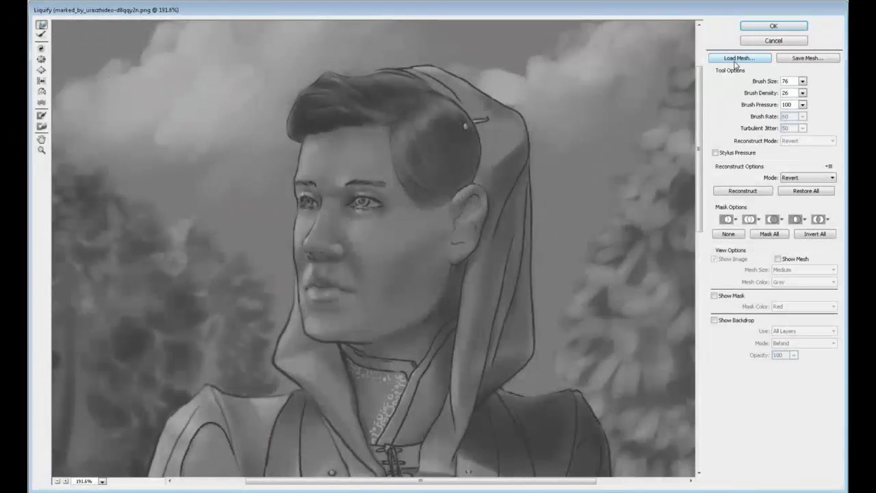
{"action": "left_click", "coordinate": [802, 81]}
{"action": "left_click_drag", "start_coordinate": [756, 95], "coordinate": [759, 95]}
{"action": "left_click_drag", "start_coordinate": [271, 171], "coordinate": [276, 171]}
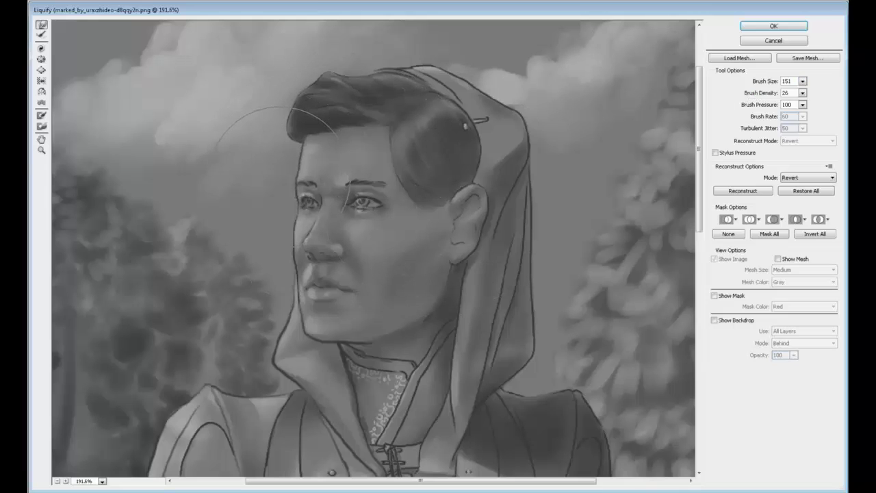
{"action": "mouse_move", "coordinate": [291, 133]}
{"action": "left_mouse_down"}
{"action": "mouse_move", "coordinate": [309, 114]}
{"action": "mouse_move", "coordinate": [311, 124]}
{"action": "mouse_move", "coordinate": [338, 119]}
{"action": "mouse_move", "coordinate": [312, 127]}
{"action": "mouse_move", "coordinate": [340, 114]}
{"action": "left_mouse_up"}
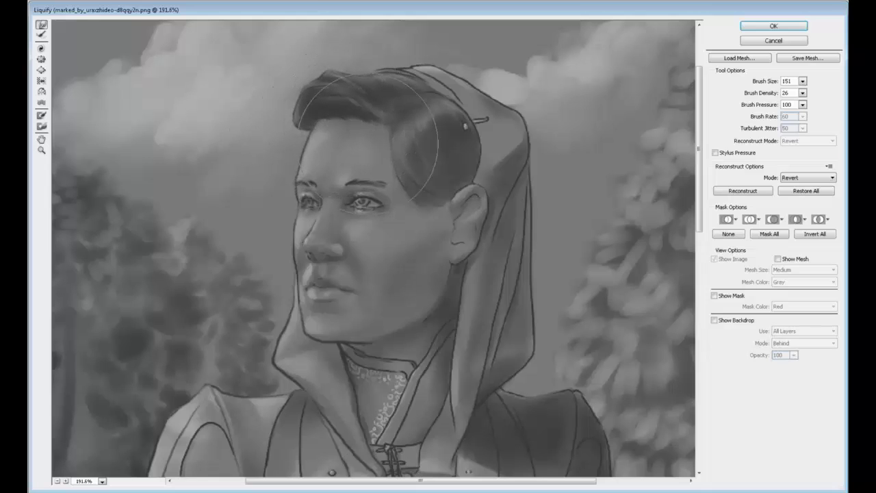
- Refine the front contour of the face down to the chin using Forward Warp at brush size 76
{"action": "left_click", "coordinate": [803, 81]}
{"action": "left_click_drag", "start_coordinate": [758, 96], "coordinate": [729, 99]}
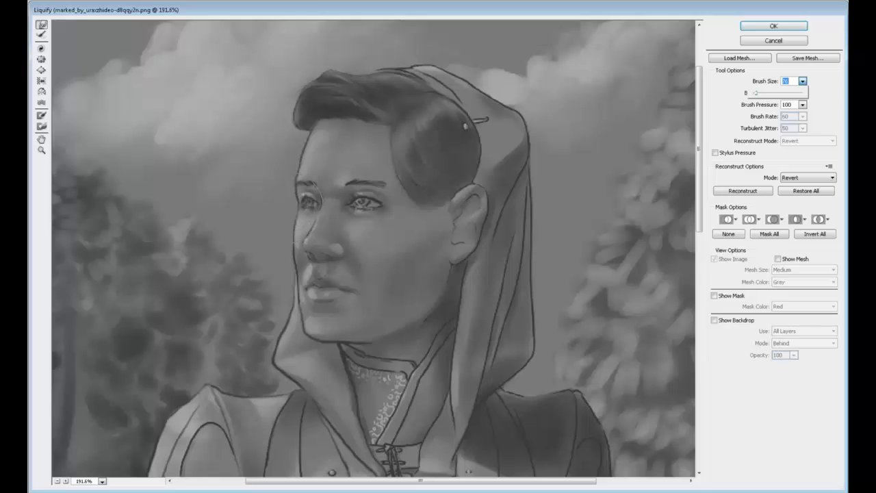
{"action": "left_click", "coordinate": [299, 202]}
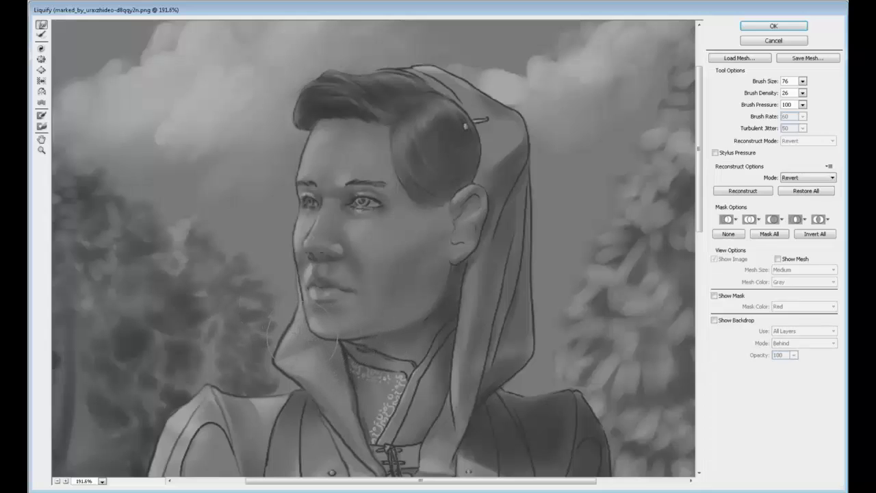
- Reshape the chin and lower jawline with larger Forward Warp brushes, including sizes 181 and 136
{"action": "left_click", "coordinate": [803, 82]}
{"action": "left_click_drag", "start_coordinate": [756, 93], "coordinate": [760, 93]}
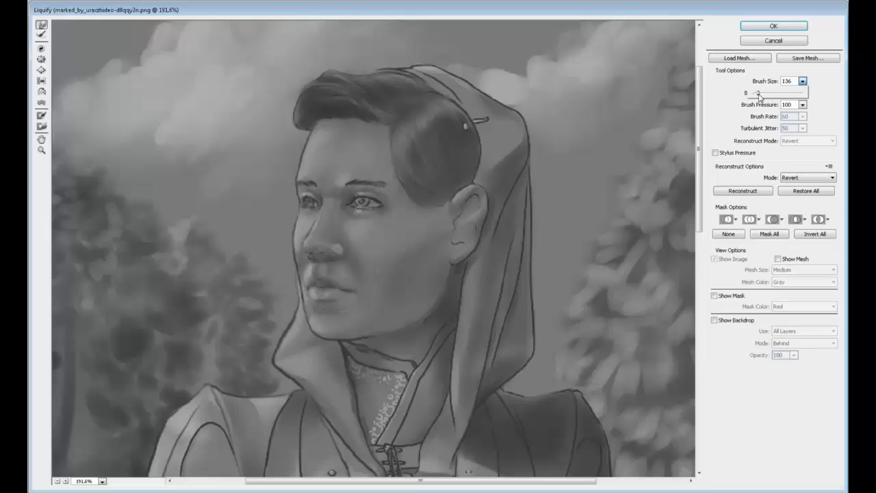
{"action": "left_click", "coordinate": [304, 333]}
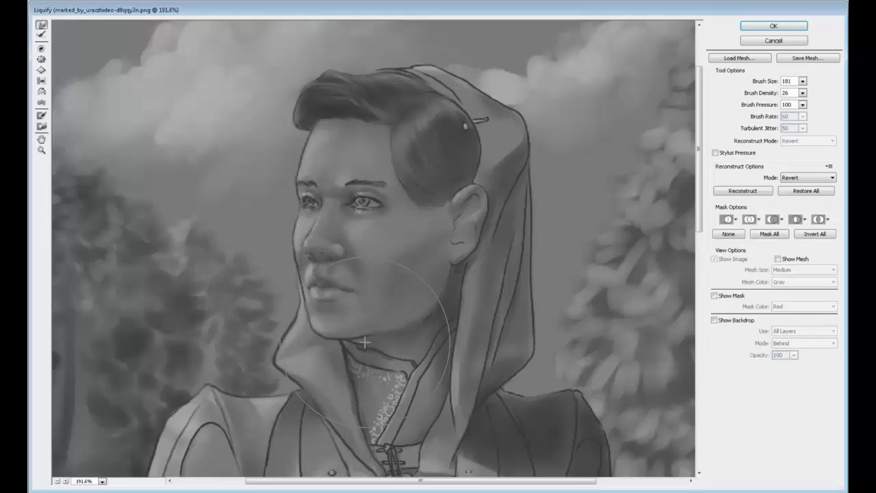
{"action": "left_click", "coordinate": [803, 81]}
{"action": "left_click_drag", "start_coordinate": [776, 94], "coordinate": [758, 98]}
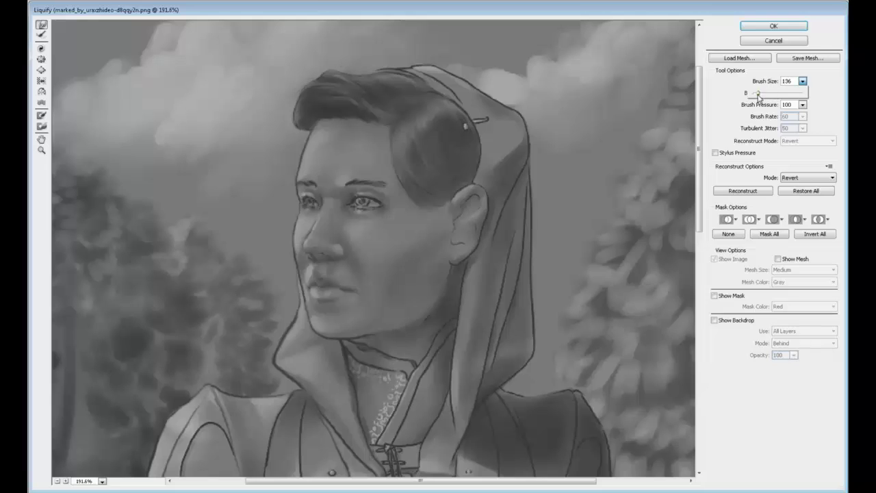
{"action": "left_click", "coordinate": [426, 314]}
{"action": "left_click_drag", "start_coordinate": [411, 334], "coordinate": [418, 325]}
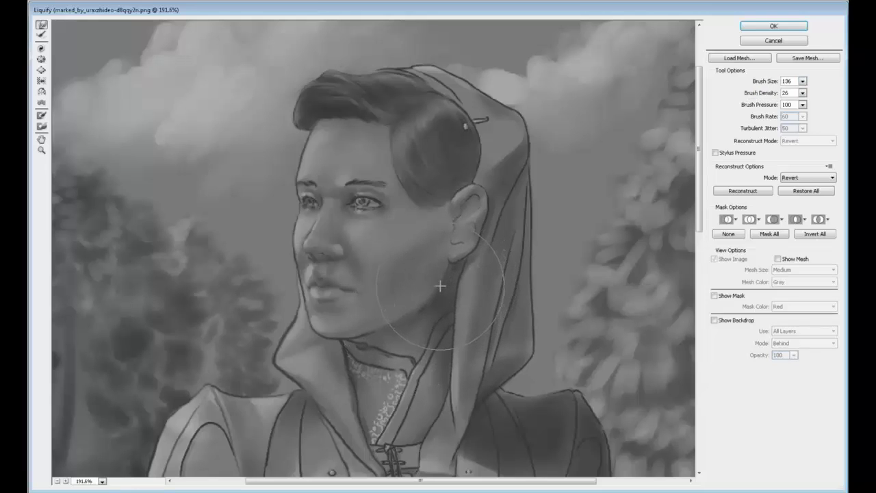
- Adjust the proportions of the facial features with the Bloat and Pucker tools at brush size 136
{"action": "left_click", "coordinate": [41, 60]}
{"action": "left_click", "coordinate": [41, 71]}
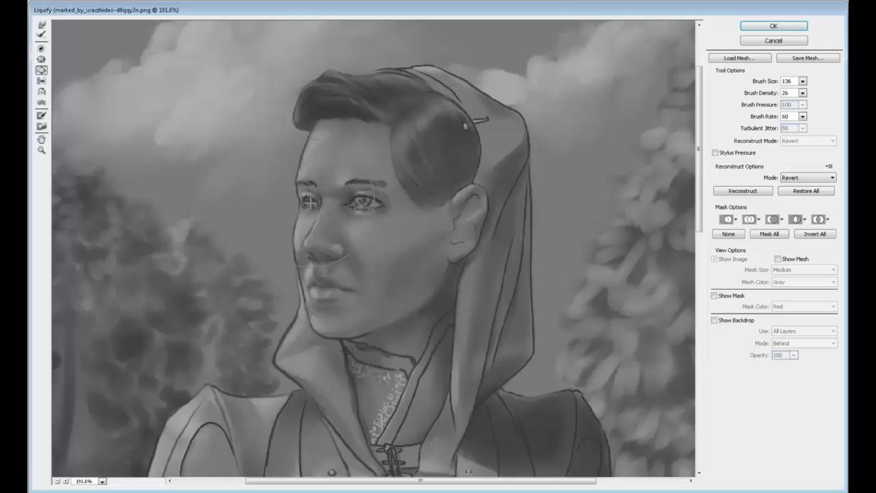
{"action": "key", "text": "alt+space"}
{"action": "key", "text": "s"}
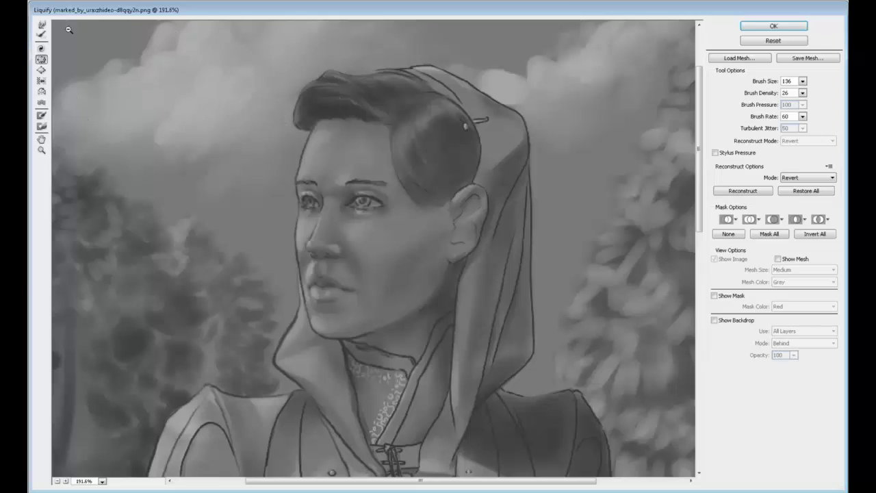
- Raise and arch the near eyebrow with Forward Warp, reducing the brush size to 60
{"action": "left_click", "coordinate": [43, 26]}
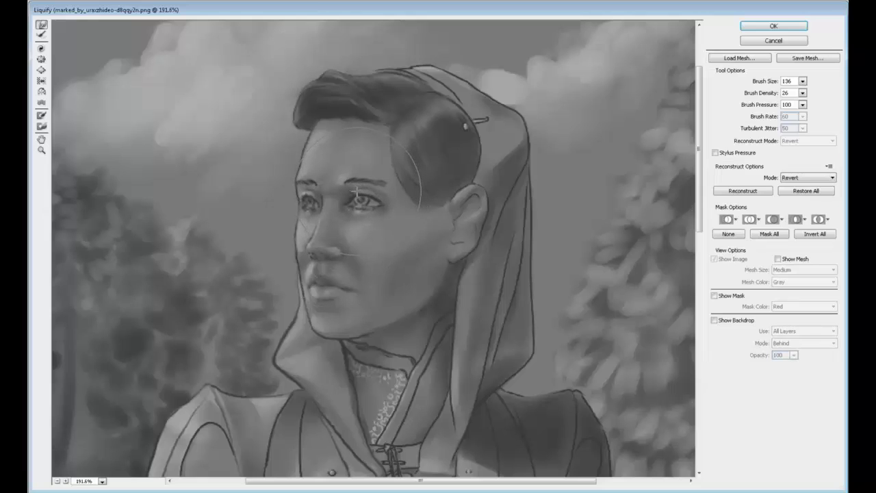
{"action": "key", "text": "bracketleft"}
{"action": "key", "text": "bracketleft"}
{"action": "key", "text": "bracketleft"}
{"action": "key", "text": "bracketleft"}
{"action": "key", "text": "bracketleft"}
{"action": "key", "text": "bracketleft"}
{"action": "key", "text": "bracketleft"}
{"action": "key", "text": "bracketleft"}
{"action": "key", "text": "bracketleft"}
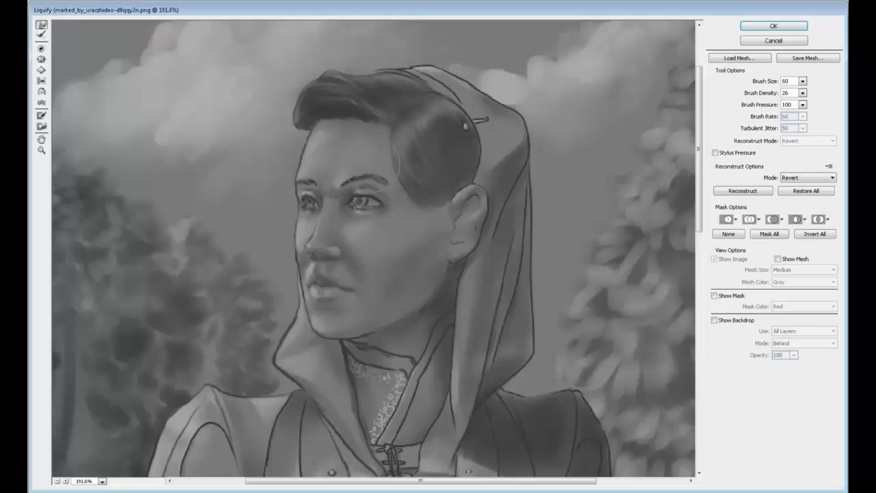
- Refine the eye area and the bridge of the nose with Forward Warp at brush size 62
{"action": "key", "text": "bracketleft"}
{"action": "key", "text": "bracketleft"}
{"action": "key", "text": "bracketleft"}
{"action": "key", "text": "bracketleft"}
{"action": "key", "text": "bracketleft"}
{"action": "key", "text": "bracketleft"}
{"action": "key", "text": "bracketleft"}
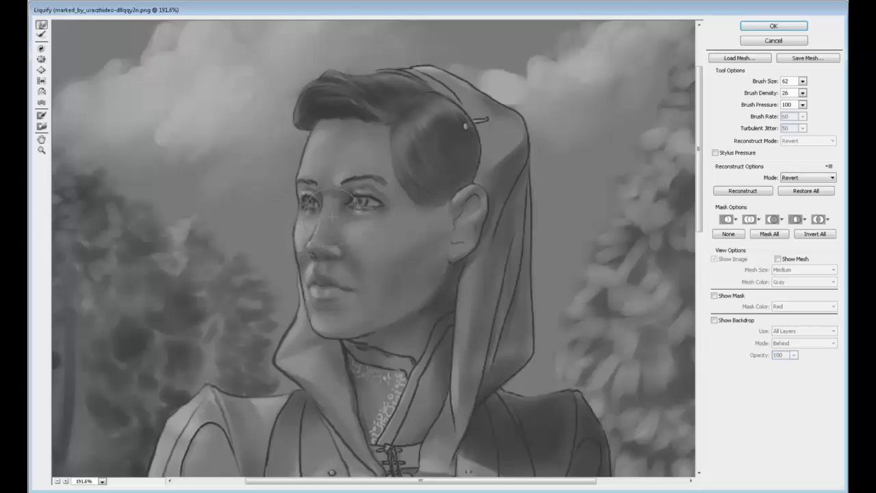
- Try to shrink the face with the Pucker tool at brush size 376 and brush density 72
{"action": "key", "text": "s"}
{"action": "left_click", "coordinate": [803, 80]}
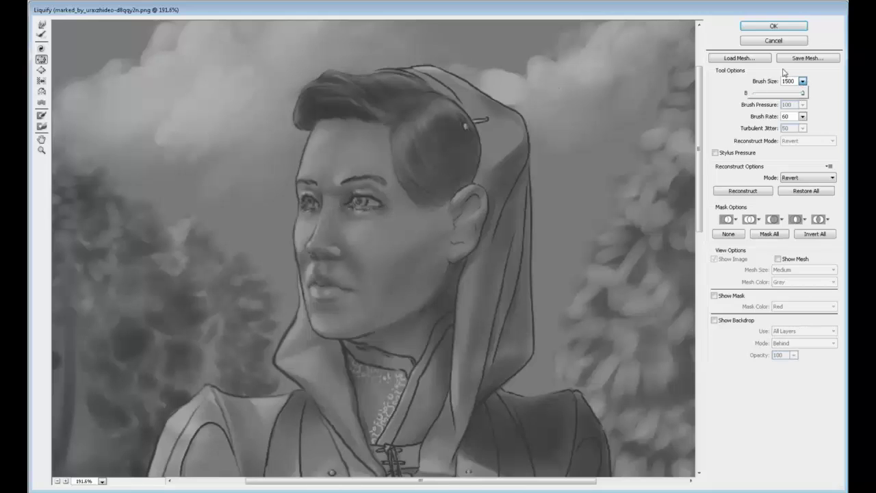
{"action": "left_click", "coordinate": [802, 92]}
{"action": "left_click", "coordinate": [802, 93]}
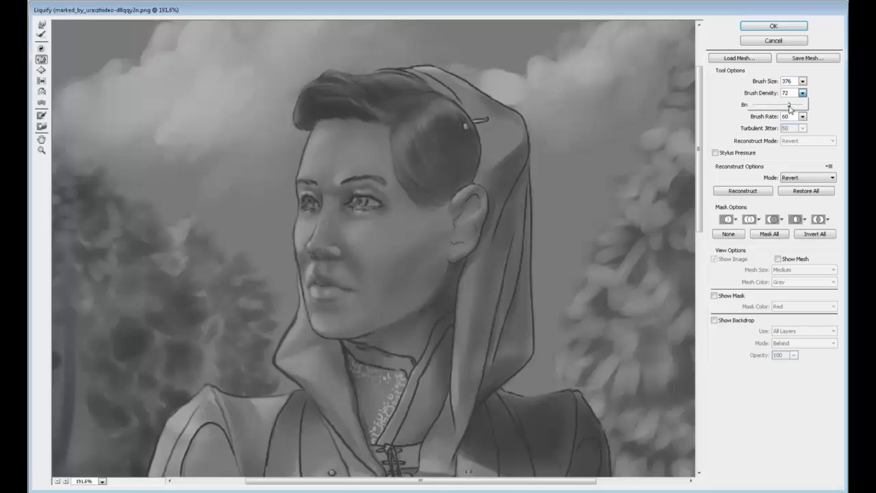
{"action": "left_click", "coordinate": [291, 141]}
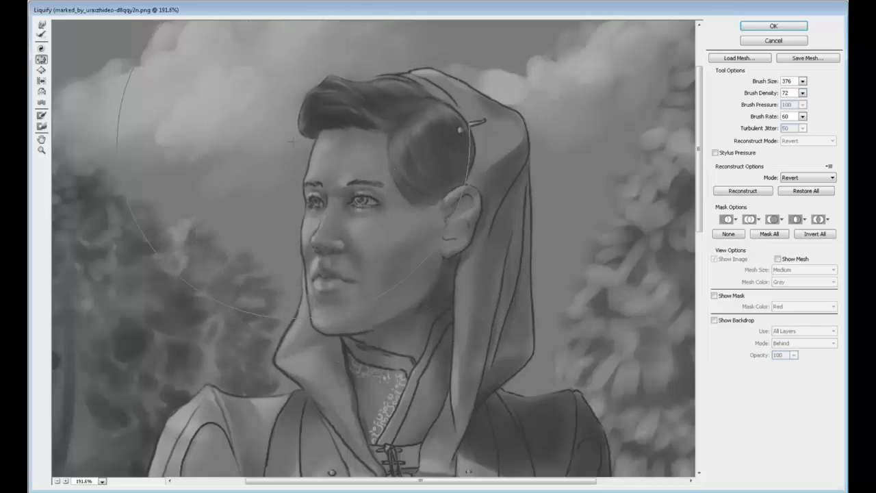
{"action": "key", "text": "ctrl+z"}
- Adjust the spacing and position of the eyes with Forward Warp at brush size 136
{"action": "left_click", "coordinate": [42, 26]}
{"action": "key", "text": "bracketleft"}
{"action": "key", "text": "bracketleft"}
{"action": "key", "text": "bracketleft"}
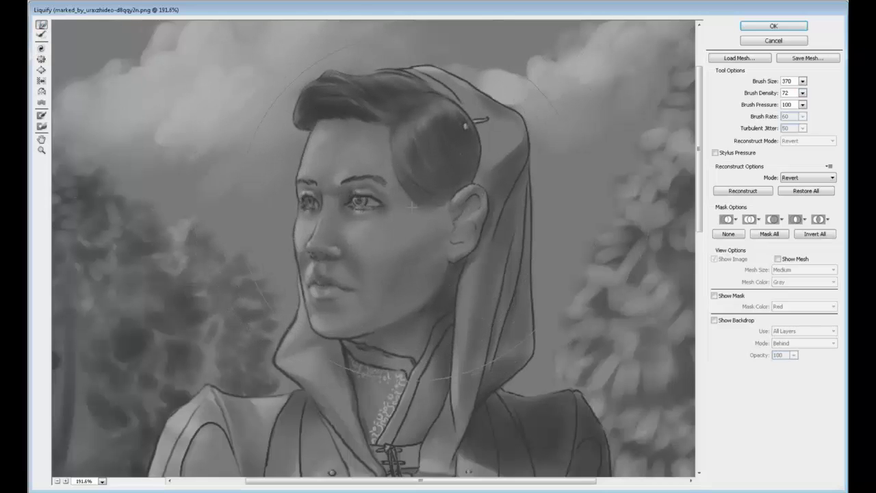
{"action": "left_click", "coordinate": [802, 81]}
{"action": "left_click_drag", "start_coordinate": [764, 94], "coordinate": [760, 95]}
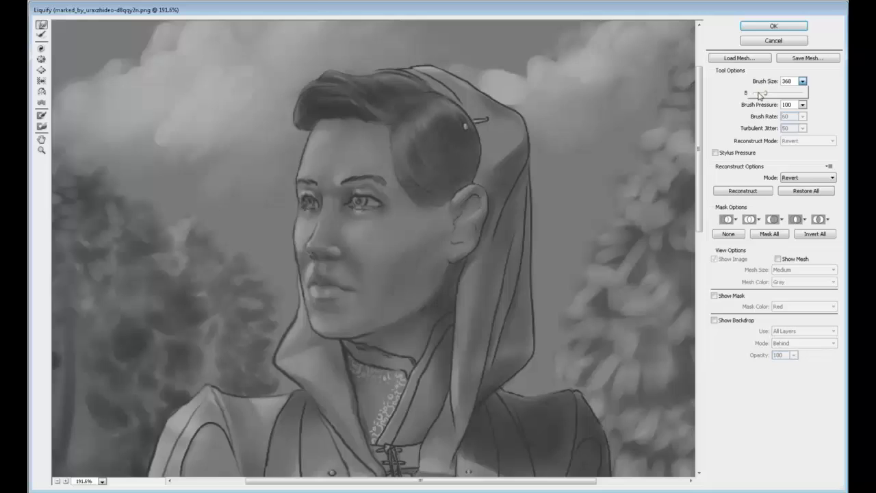
{"action": "left_click", "coordinate": [363, 190]}
{"action": "left_click_drag", "start_coordinate": [362, 192], "coordinate": [364, 194]}
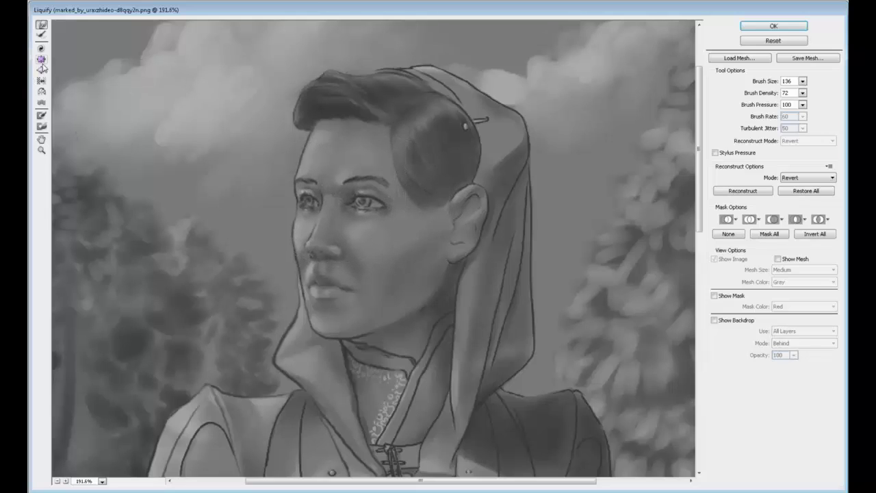
- Enlarge the eyes slightly with the Bloat tool at brush size 136 and set the brush density to 36
{"action": "key", "text": "b"}
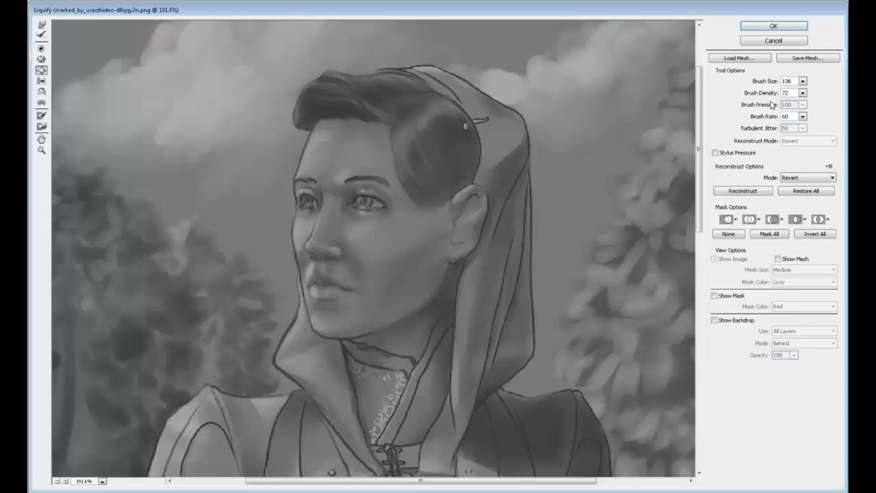
{"action": "left_click_drag", "start_coordinate": [802, 92], "coordinate": [772, 107]}
- Refine the eyebrows and eyes with Forward Warp at brush size 76, reducing the brush to 46
{"action": "left_click", "coordinate": [41, 24]}
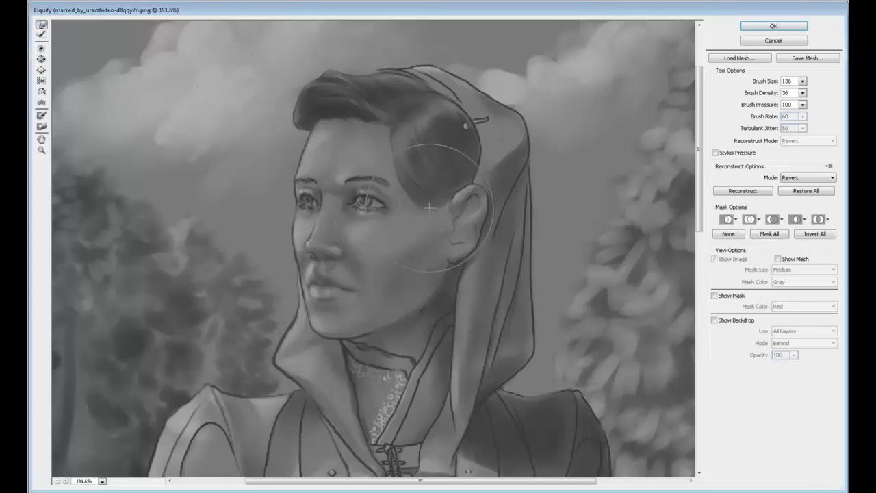
{"action": "left_click", "coordinate": [802, 82]}
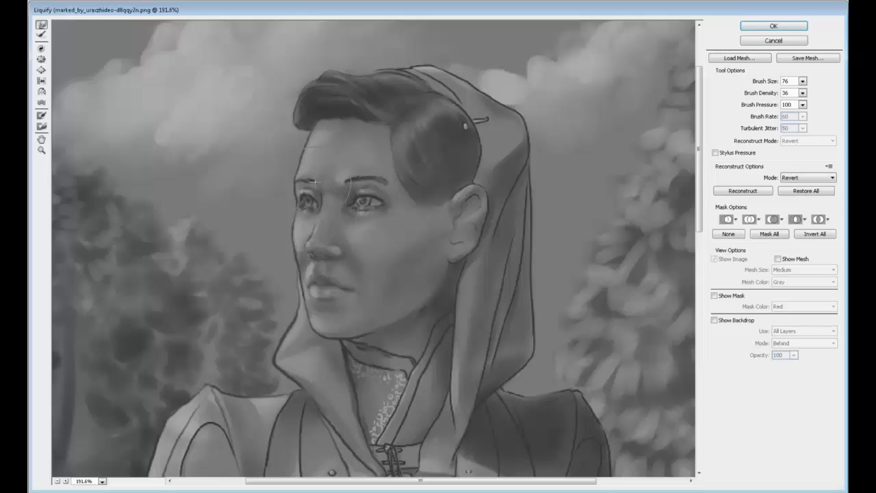
{"action": "key", "text": "alt"}
{"action": "left_click", "coordinate": [802, 82]}
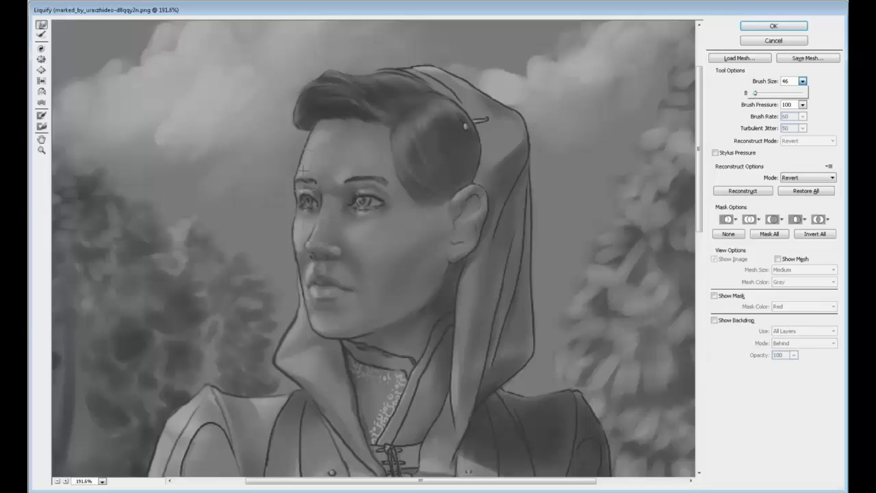
- Fine-tune the eyes and mouth with small Forward Warp brush sizes, including 68
{"action": "key", "text": "bracketleft"}
{"action": "key", "text": "bracketleft"}
{"action": "key", "text": "bracketleft"}
{"action": "key", "text": "bracketleft"}
{"action": "key", "text": "bracketleft"}
{"action": "key", "text": "bracketleft"}
{"action": "key", "text": "bracketleft"}
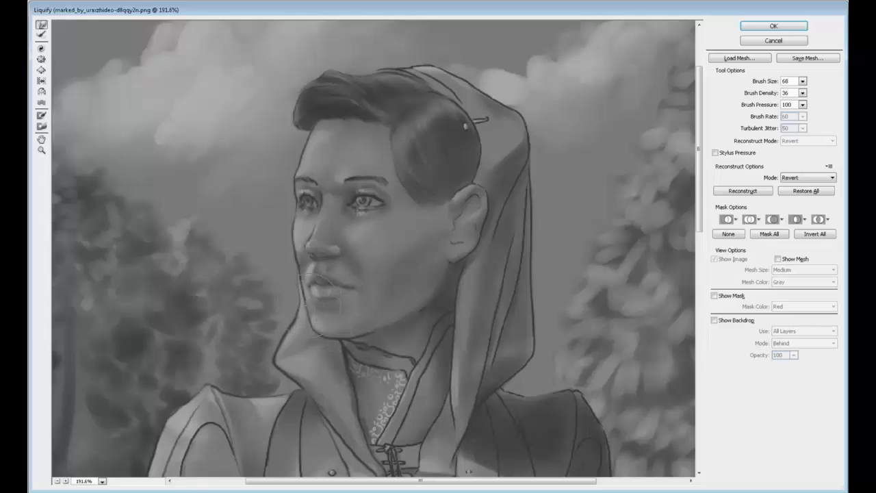
- Refine the jaw and chin with Forward Warp at brush size 90 and apply the Liquify filter
{"action": "mouse_move", "coordinate": [304, 319]}
{"action": "left_mouse_down"}
{"action": "mouse_move", "coordinate": [324, 336]}
{"action": "mouse_move", "coordinate": [384, 330]}
{"action": "left_mouse_up"}
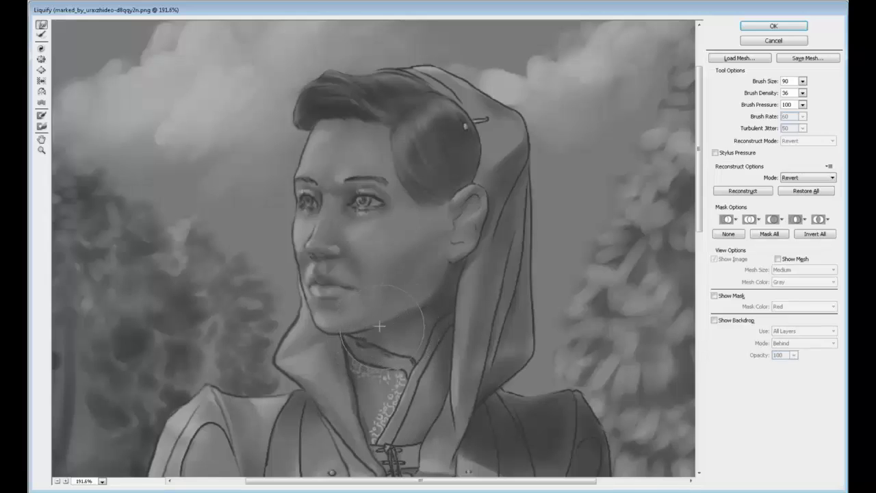
{"action": "left_click_drag", "start_coordinate": [324, 328], "coordinate": [301, 297]}
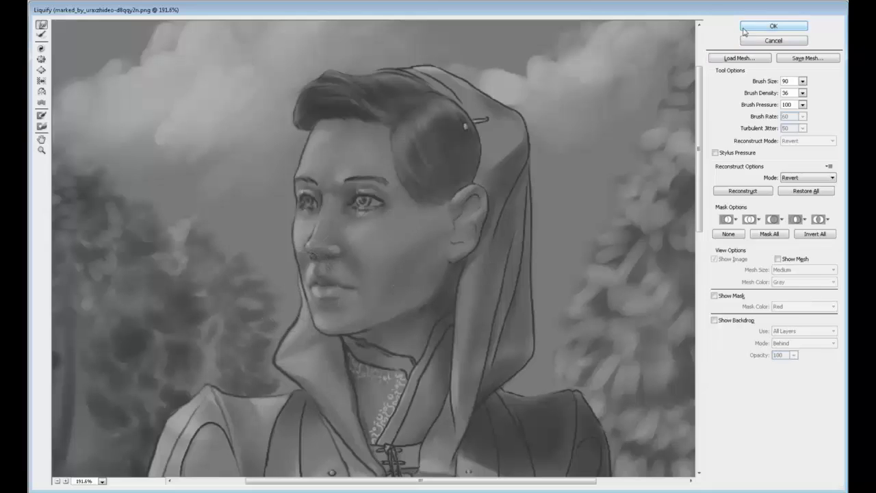
{"action": "left_click", "coordinate": [772, 26]}
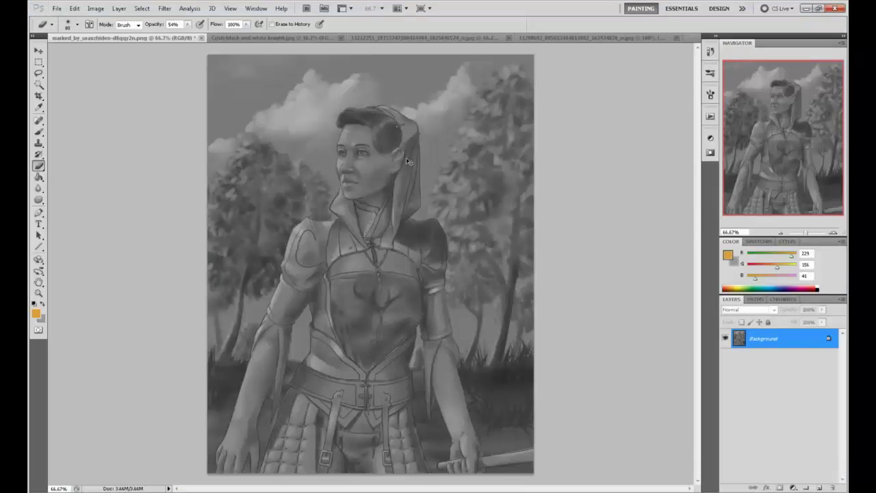
- Copy the liquified image, revert the document to its original snapshot, and paste the copy in place as a new layer
{"action": "key", "text": "ctrl+plus"}
{"action": "key", "text": "ctrl+plus"}
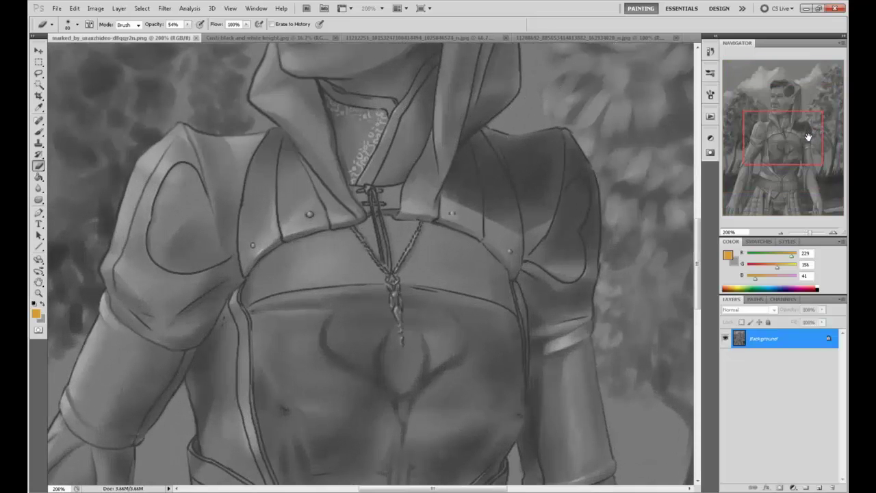
{"action": "left_click_drag", "start_coordinate": [808, 137], "coordinate": [805, 108]}
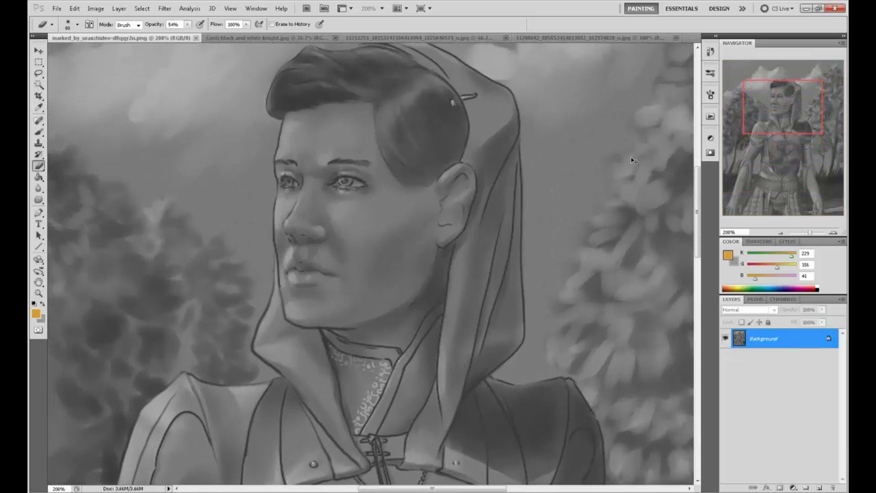
{"action": "key", "text": "ctrl+z"}
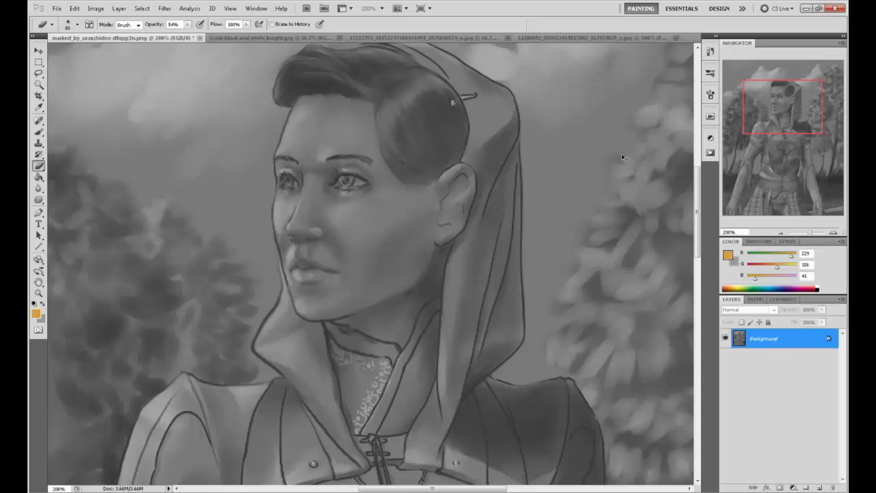
{"action": "left_click", "coordinate": [710, 52]}
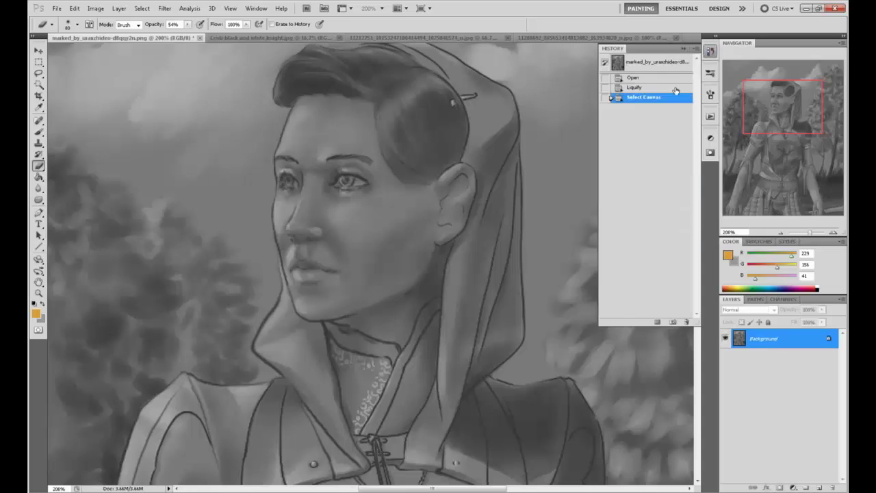
{"action": "left_click", "coordinate": [656, 62]}
{"action": "key", "text": "ctrl+shift+v"}
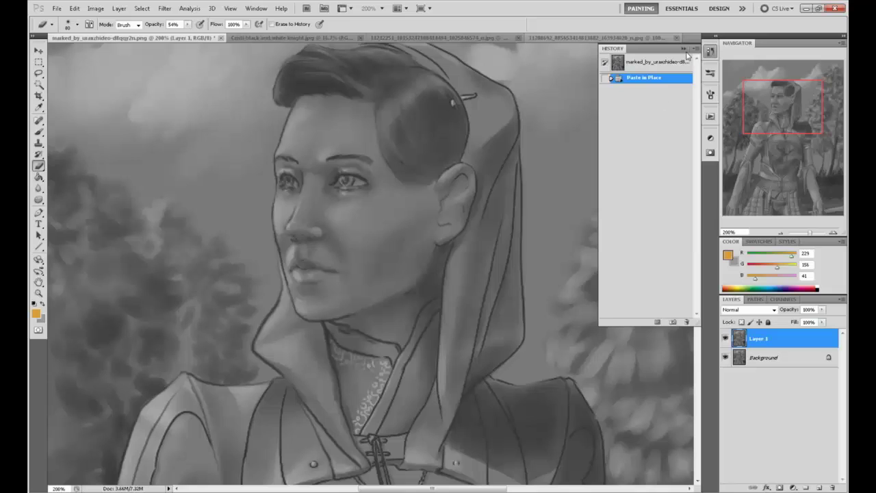
- Compare the face before and after the correction by hiding and showing the pasted layer
{"action": "left_click", "coordinate": [682, 47]}
{"action": "left_click", "coordinate": [725, 339]}
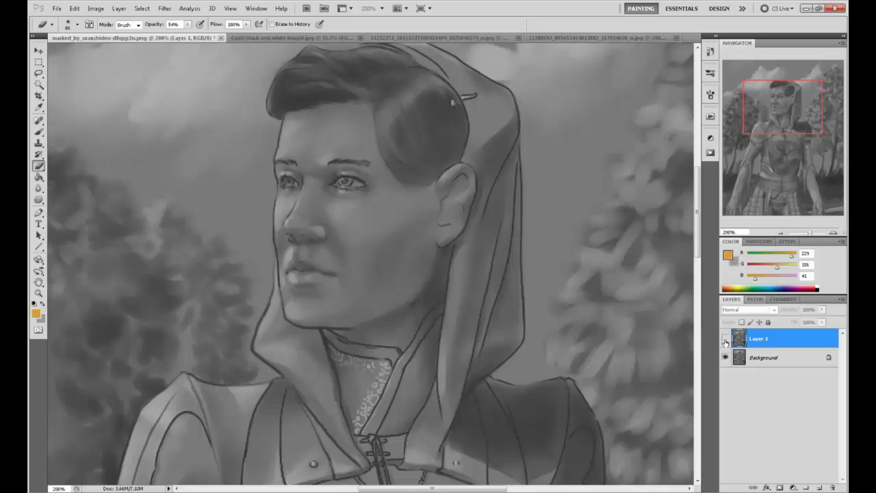
{"action": "left_click", "coordinate": [726, 340]}
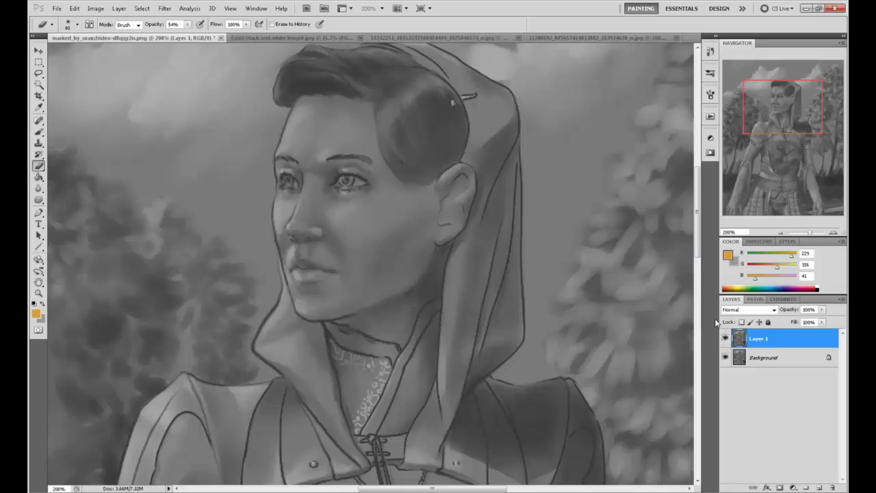
- With a black brush, sketch a pear-shaped head from two overlapping ovals beside the figure, with small eyes, round nose and large oval mouth
{"action": "key", "text": "b"}
{"action": "left_click", "coordinate": [729, 256]}
{"action": "left_click_drag", "start_coordinate": [624, 318], "coordinate": [594, 341]}
{"action": "left_click", "coordinate": [784, 208]}
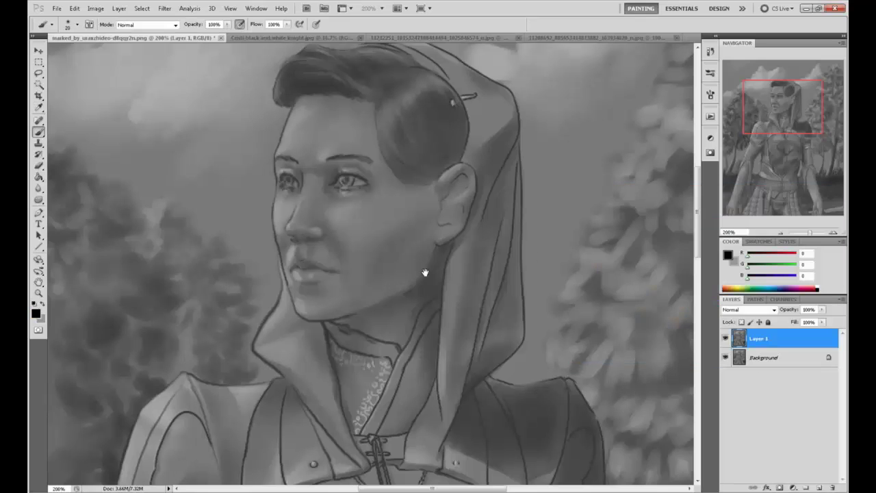
{"action": "left_click_drag", "start_coordinate": [425, 273], "coordinate": [568, 355]}
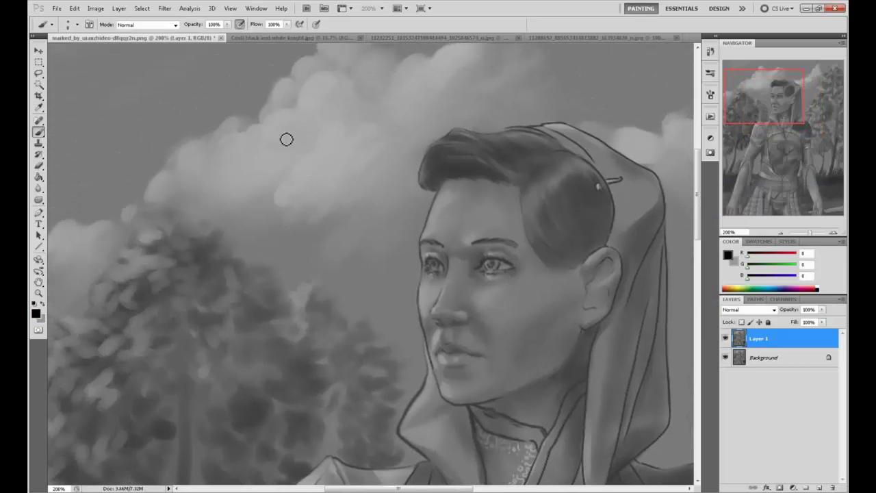
{"action": "mouse_move", "coordinate": [286, 140]}
{"action": "left_mouse_down"}
{"action": "mouse_move", "coordinate": [264, 149]}
{"action": "mouse_move", "coordinate": [236, 308]}
{"action": "mouse_move", "coordinate": [358, 323]}
{"action": "mouse_move", "coordinate": [237, 237]}
{"action": "left_mouse_up"}
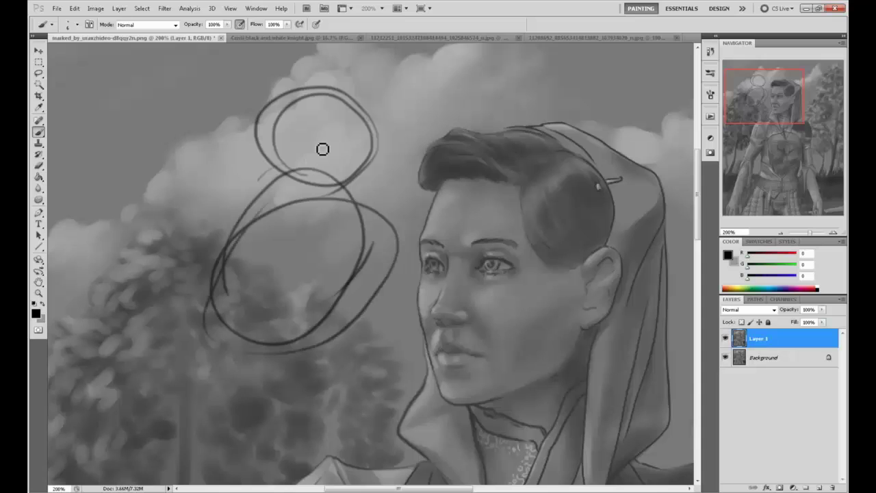
{"action": "mouse_move", "coordinate": [322, 149]}
{"action": "left_mouse_down"}
{"action": "mouse_move", "coordinate": [317, 176]}
{"action": "mouse_move", "coordinate": [305, 179]}
{"action": "mouse_move", "coordinate": [326, 177]}
{"action": "mouse_move", "coordinate": [319, 179]}
{"action": "mouse_move", "coordinate": [299, 176]}
{"action": "mouse_move", "coordinate": [332, 167]}
{"action": "mouse_move", "coordinate": [320, 160]}
{"action": "mouse_move", "coordinate": [314, 174]}
{"action": "mouse_move", "coordinate": [281, 158]}
{"action": "mouse_move", "coordinate": [333, 154]}
{"action": "left_mouse_up"}
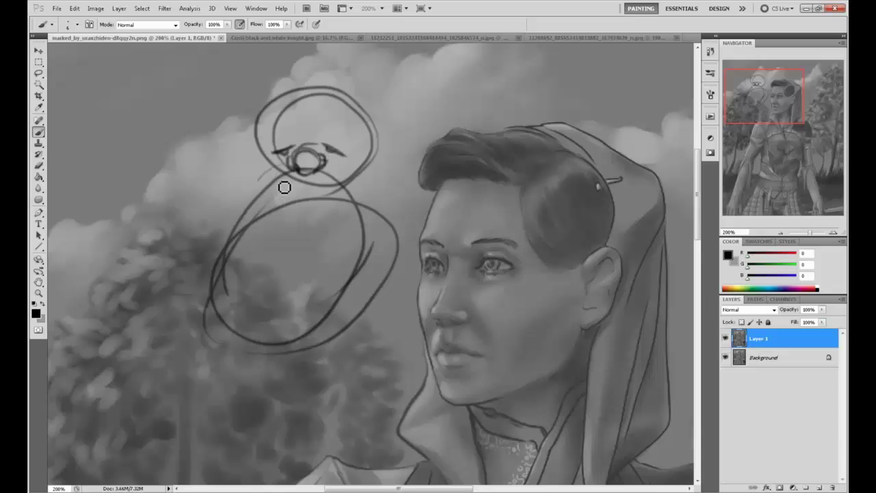
{"action": "mouse_move", "coordinate": [285, 187]}
{"action": "left_mouse_down"}
{"action": "mouse_move", "coordinate": [266, 223]}
{"action": "mouse_move", "coordinate": [318, 208]}
{"action": "mouse_move", "coordinate": [361, 220]}
{"action": "mouse_move", "coordinate": [305, 288]}
{"action": "mouse_move", "coordinate": [340, 256]}
{"action": "mouse_move", "coordinate": [286, 269]}
{"action": "left_mouse_up"}
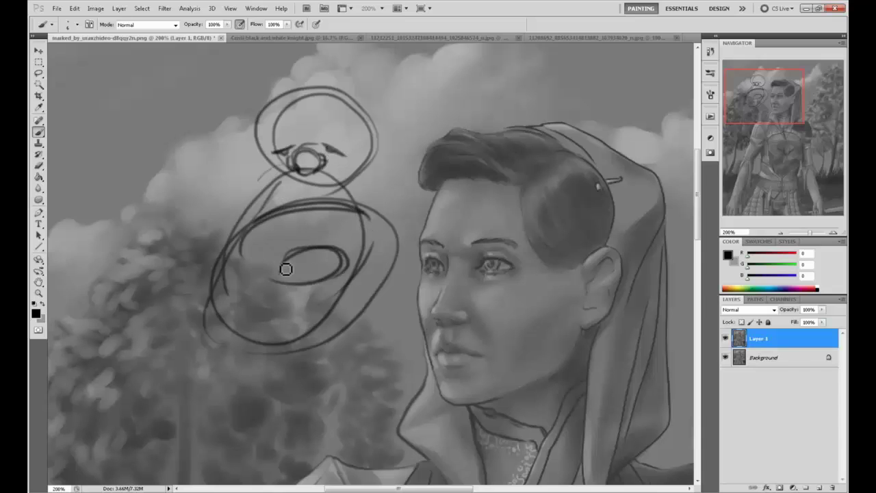
- Add ears, a widening outer contour and dark cheek lines to the pear-shaped head sketch
{"action": "left_click_drag", "start_coordinate": [257, 177], "coordinate": [250, 197]}
{"action": "left_click_drag", "start_coordinate": [354, 175], "coordinate": [366, 196]}
{"action": "mouse_move", "coordinate": [259, 205]}
{"action": "left_mouse_down"}
{"action": "mouse_move", "coordinate": [238, 352]}
{"action": "mouse_move", "coordinate": [367, 210]}
{"action": "mouse_move", "coordinate": [353, 191]}
{"action": "mouse_move", "coordinate": [286, 368]}
{"action": "left_mouse_up"}
{"action": "mouse_move", "coordinate": [263, 147]}
{"action": "left_mouse_down"}
{"action": "mouse_move", "coordinate": [285, 102]}
{"action": "mouse_move", "coordinate": [349, 117]}
{"action": "mouse_move", "coordinate": [353, 169]}
{"action": "left_mouse_up"}
{"action": "left_click_drag", "start_coordinate": [274, 142], "coordinate": [256, 196]}
{"action": "left_click_drag", "start_coordinate": [354, 167], "coordinate": [363, 200]}
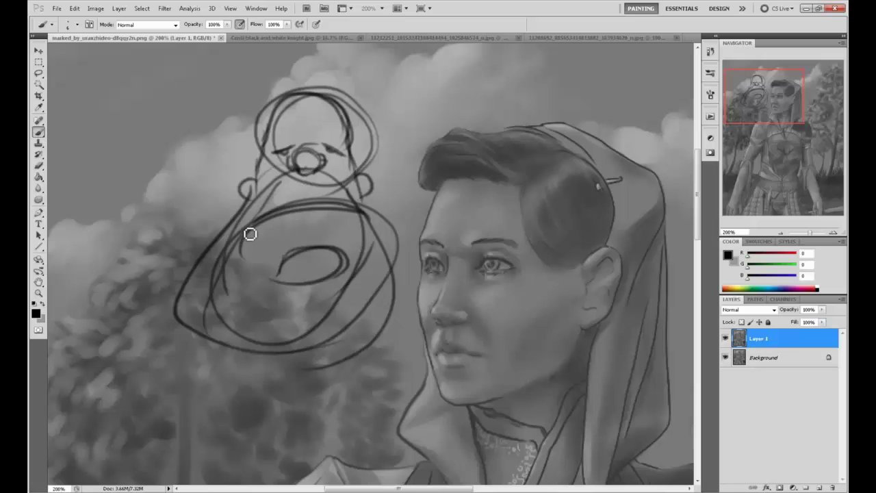
{"action": "left_click_drag", "start_coordinate": [254, 221], "coordinate": [241, 260]}
{"action": "left_click_drag", "start_coordinate": [353, 201], "coordinate": [365, 237]}
- Sketch an upright triangular head beside the pear-shaped one, with eye marks, a nose dot and a wide mouth line
{"action": "left_click_drag", "start_coordinate": [170, 156], "coordinate": [321, 149]}
{"action": "mouse_move", "coordinate": [317, 106]}
{"action": "left_mouse_down"}
{"action": "mouse_move", "coordinate": [265, 246]}
{"action": "mouse_move", "coordinate": [383, 237]}
{"action": "mouse_move", "coordinate": [374, 215]}
{"action": "left_mouse_up"}
{"action": "left_click_drag", "start_coordinate": [272, 215], "coordinate": [367, 200]}
{"action": "left_click", "coordinate": [322, 157]}
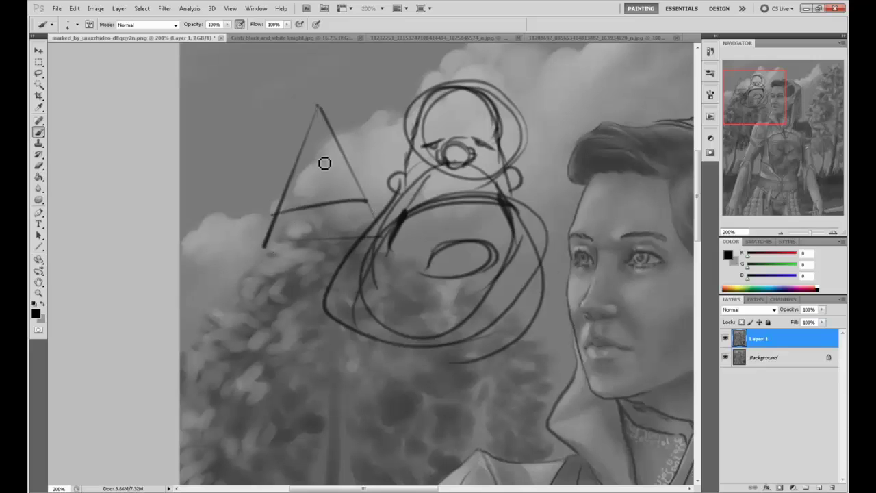
{"action": "left_click_drag", "start_coordinate": [299, 143], "coordinate": [305, 140]}
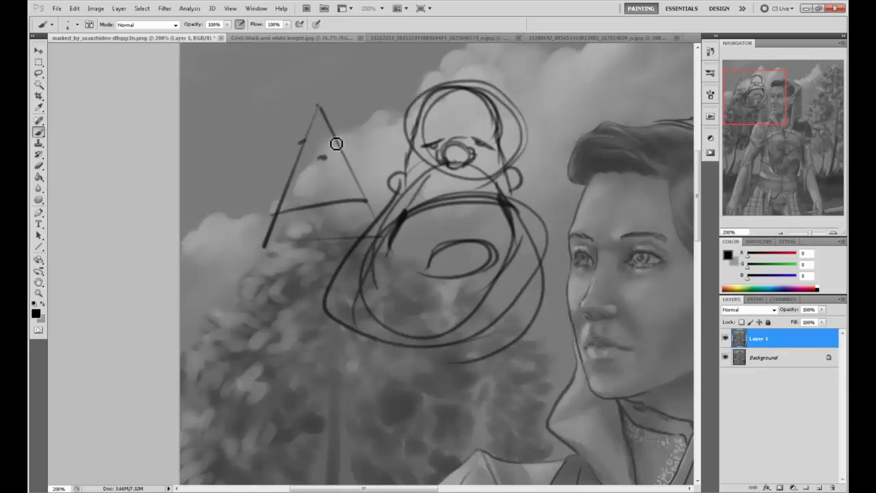
{"action": "mouse_move", "coordinate": [402, 221]}
{"action": "left_mouse_down"}
{"action": "mouse_move", "coordinate": [294, 240]}
{"action": "mouse_move", "coordinate": [313, 133]}
{"action": "left_mouse_up"}
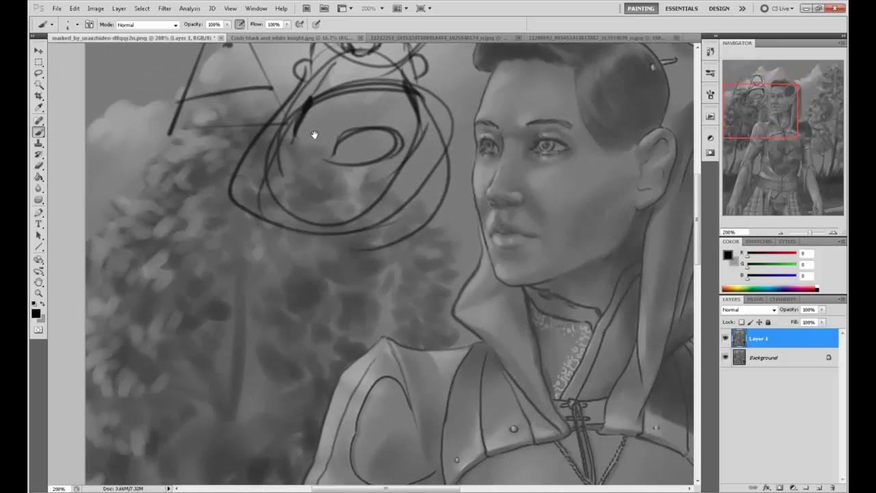
{"action": "left_click", "coordinate": [244, 437]}
{"action": "left_click", "coordinate": [176, 275], "text": "shift"}
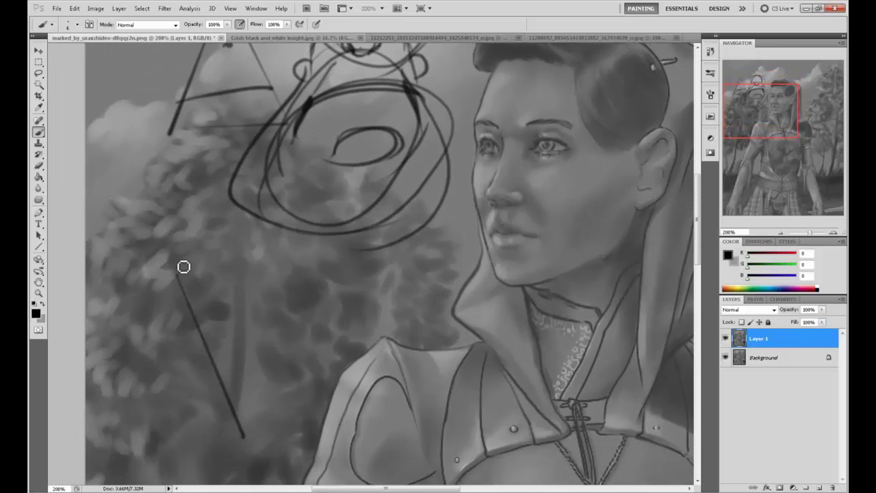
{"action": "left_click", "coordinate": [305, 282], "text": "shift"}
{"action": "key", "text": "ctrl+alt+z"}
{"action": "key", "text": "ctrl+alt+z"}
- Draw an inverted triangular head over the tree using straight lines, with wide-set dark eyes, a nose dot and a short mouth
{"action": "left_click_drag", "start_coordinate": [173, 275], "coordinate": [284, 283]}
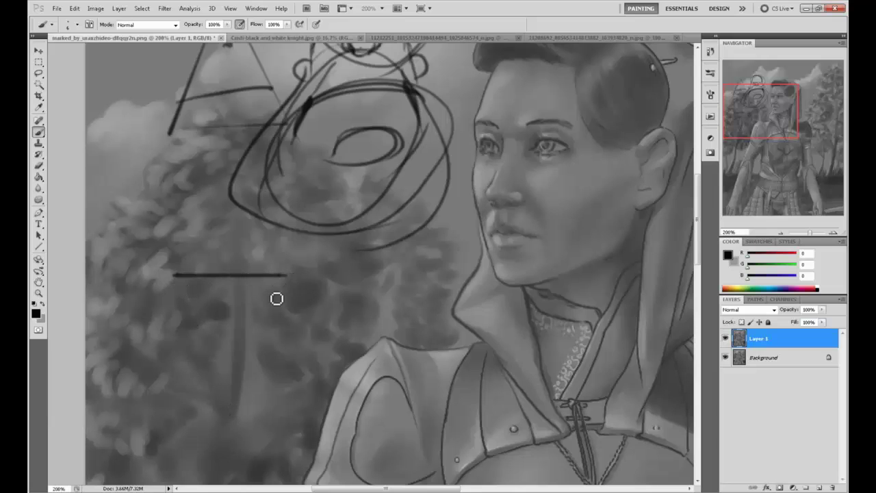
{"action": "left_click", "coordinate": [232, 381], "text": "shift"}
{"action": "left_click", "coordinate": [174, 276]}
{"action": "left_click", "coordinate": [230, 381], "text": "shift"}
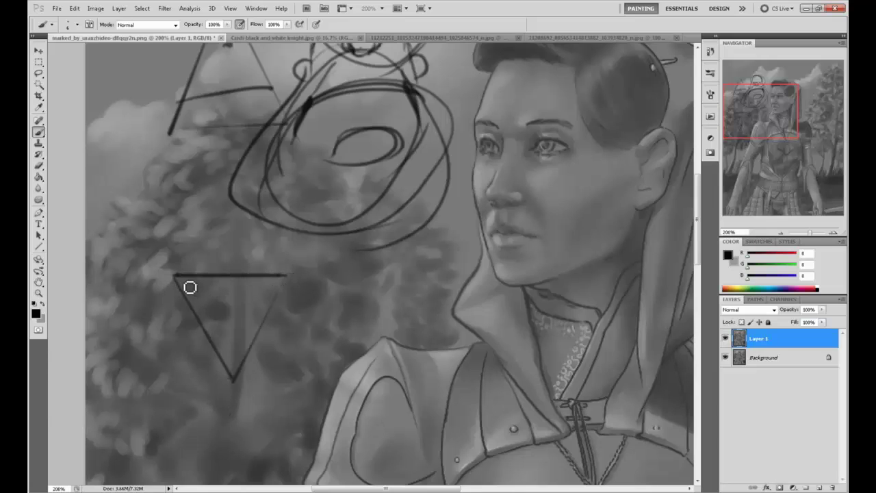
{"action": "left_click_drag", "start_coordinate": [182, 281], "coordinate": [278, 283]}
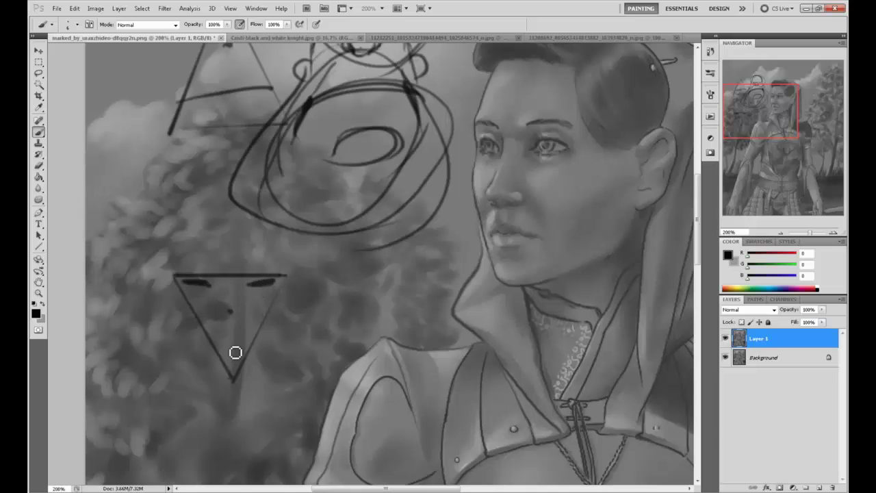
{"action": "left_click_drag", "start_coordinate": [241, 349], "coordinate": [246, 349]}
- Sketch a round head below the pear-shaped one, with large dark eyes, a tiny nose, a small mouth and a thin neck
{"action": "mouse_move", "coordinate": [301, 254]}
{"action": "left_mouse_down"}
{"action": "mouse_move", "coordinate": [200, 262]}
{"action": "mouse_move", "coordinate": [206, 275]}
{"action": "left_mouse_up"}
{"action": "key", "text": "ctrl+z"}
{"action": "mouse_move", "coordinate": [387, 287]}
{"action": "left_mouse_down"}
{"action": "mouse_move", "coordinate": [357, 333]}
{"action": "mouse_move", "coordinate": [381, 281]}
{"action": "mouse_move", "coordinate": [440, 205]}
{"action": "mouse_move", "coordinate": [384, 135]}
{"action": "mouse_move", "coordinate": [358, 177]}
{"action": "mouse_move", "coordinate": [335, 162]}
{"action": "mouse_move", "coordinate": [365, 246]}
{"action": "mouse_move", "coordinate": [380, 246]}
{"action": "mouse_move", "coordinate": [398, 227]}
{"action": "mouse_move", "coordinate": [439, 225]}
{"action": "mouse_move", "coordinate": [422, 254]}
{"action": "left_mouse_up"}
{"action": "mouse_move", "coordinate": [430, 164]}
{"action": "left_mouse_down"}
{"action": "mouse_move", "coordinate": [451, 156]}
{"action": "mouse_move", "coordinate": [455, 165]}
{"action": "mouse_move", "coordinate": [366, 178]}
{"action": "mouse_move", "coordinate": [369, 163]}
{"action": "mouse_move", "coordinate": [371, 173]}
{"action": "mouse_move", "coordinate": [372, 164]}
{"action": "mouse_move", "coordinate": [379, 172]}
{"action": "mouse_move", "coordinate": [452, 165]}
{"action": "left_mouse_up"}
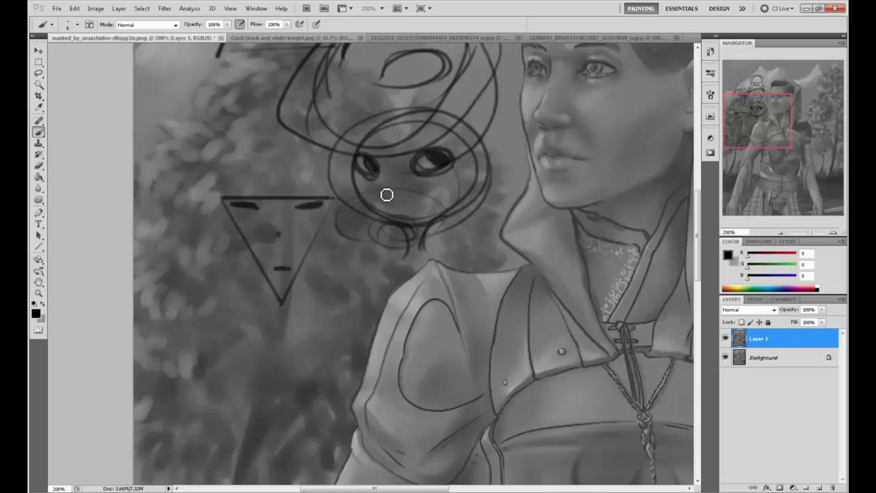
{"action": "left_click_drag", "start_coordinate": [384, 186], "coordinate": [390, 186]}
{"action": "left_click_drag", "start_coordinate": [385, 205], "coordinate": [409, 206]}
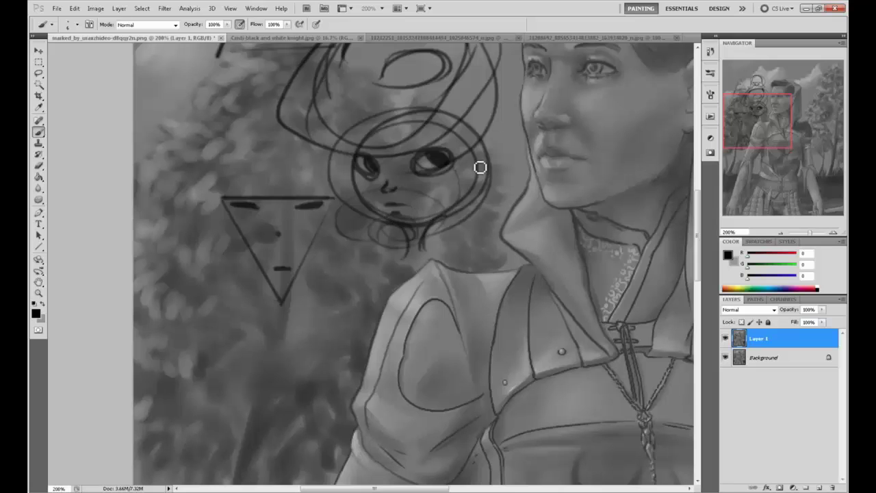
{"action": "left_click_drag", "start_coordinate": [446, 143], "coordinate": [430, 186]}
{"action": "left_click_drag", "start_coordinate": [410, 145], "coordinate": [413, 159]}
{"action": "mouse_move", "coordinate": [362, 169]}
{"action": "left_mouse_down"}
{"action": "mouse_move", "coordinate": [441, 143]}
{"action": "mouse_move", "coordinate": [412, 162]}
{"action": "mouse_move", "coordinate": [442, 168]}
{"action": "left_mouse_up"}
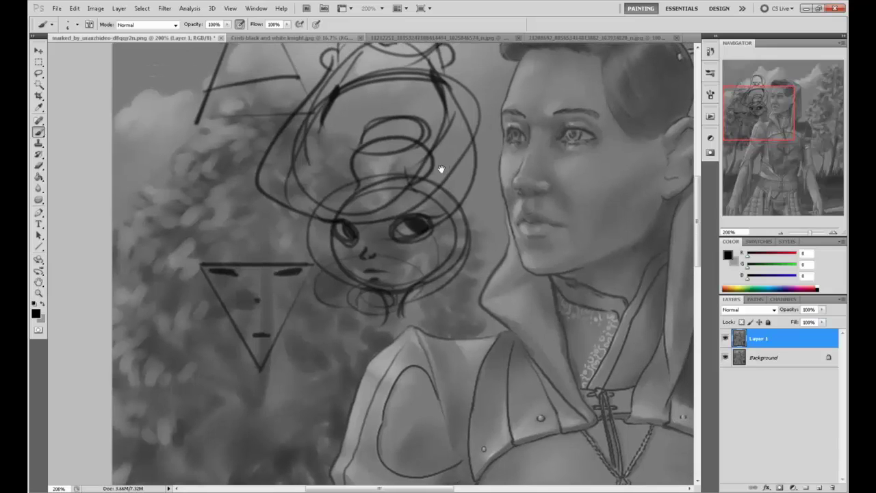
- Draw arrows pointing at the pear-shaped head and at the upright triangular head
{"action": "left_click_drag", "start_coordinate": [445, 123], "coordinate": [426, 229]}
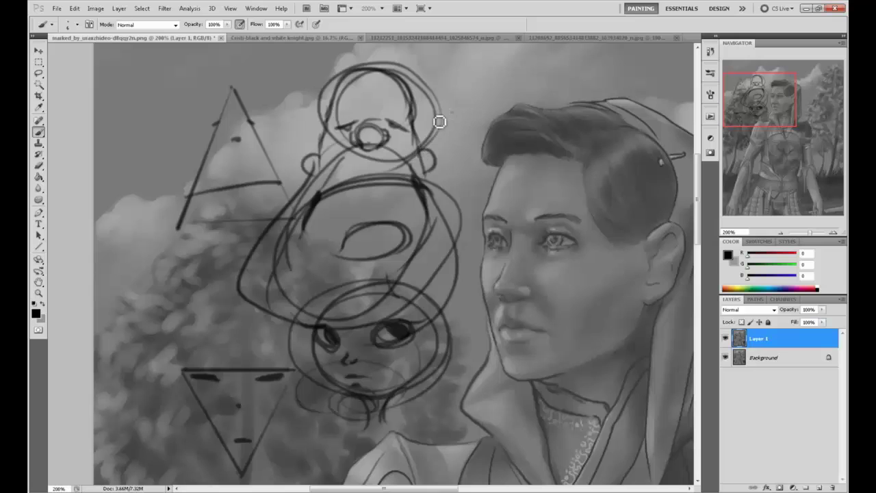
{"action": "left_click_drag", "start_coordinate": [428, 121], "coordinate": [522, 62]}
{"action": "left_click_drag", "start_coordinate": [445, 93], "coordinate": [471, 128]}
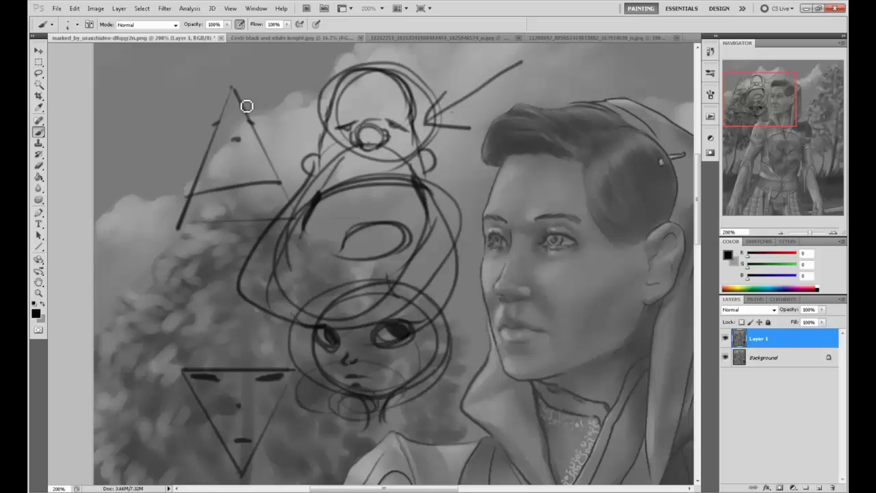
{"action": "left_click_drag", "start_coordinate": [132, 87], "coordinate": [187, 104]}
{"action": "mouse_move", "coordinate": [137, 102]}
{"action": "left_mouse_down"}
{"action": "mouse_move", "coordinate": [196, 115]}
{"action": "mouse_move", "coordinate": [164, 82]}
{"action": "left_mouse_up"}
{"action": "mouse_move", "coordinate": [191, 108]}
{"action": "left_mouse_down"}
{"action": "mouse_move", "coordinate": [152, 100]}
{"action": "mouse_move", "coordinate": [180, 116]}
{"action": "mouse_move", "coordinate": [141, 109]}
{"action": "mouse_move", "coordinate": [192, 112]}
{"action": "mouse_move", "coordinate": [168, 84]}
{"action": "mouse_move", "coordinate": [200, 111]}
{"action": "mouse_move", "coordinate": [140, 107]}
{"action": "mouse_move", "coordinate": [192, 111]}
{"action": "left_mouse_up"}
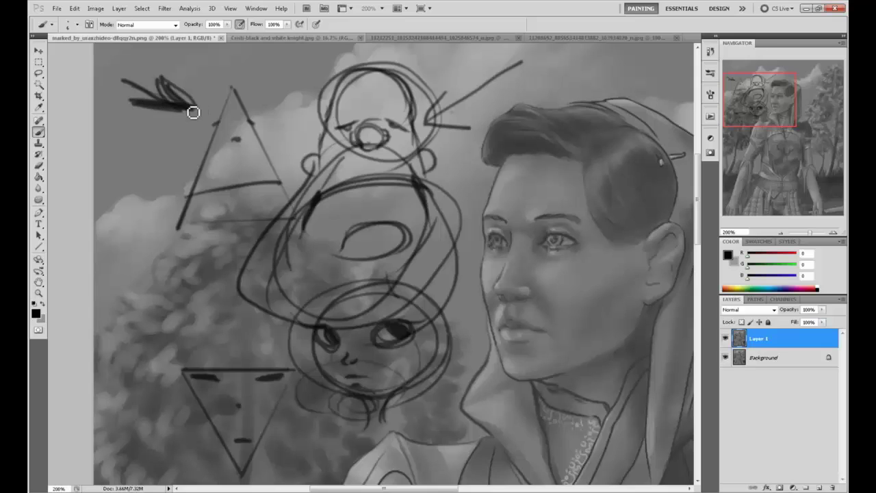
{"action": "left_click_drag", "start_coordinate": [164, 78], "coordinate": [183, 111]}
- Open the Liquify filter on the pasted layer with the whole figure in view
{"action": "left_click_drag", "start_coordinate": [303, 254], "coordinate": [328, 201]}
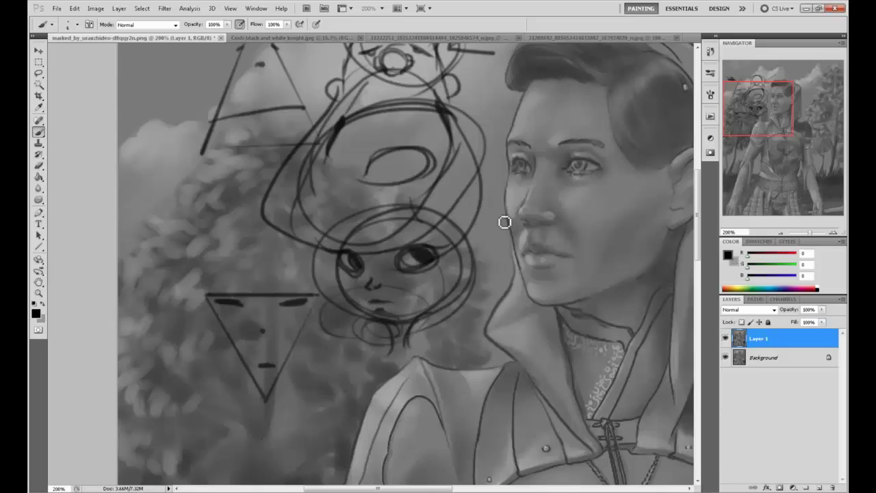
{"action": "left_click_drag", "start_coordinate": [475, 210], "coordinate": [337, 269]}
{"action": "key", "text": "ctrl+minus"}
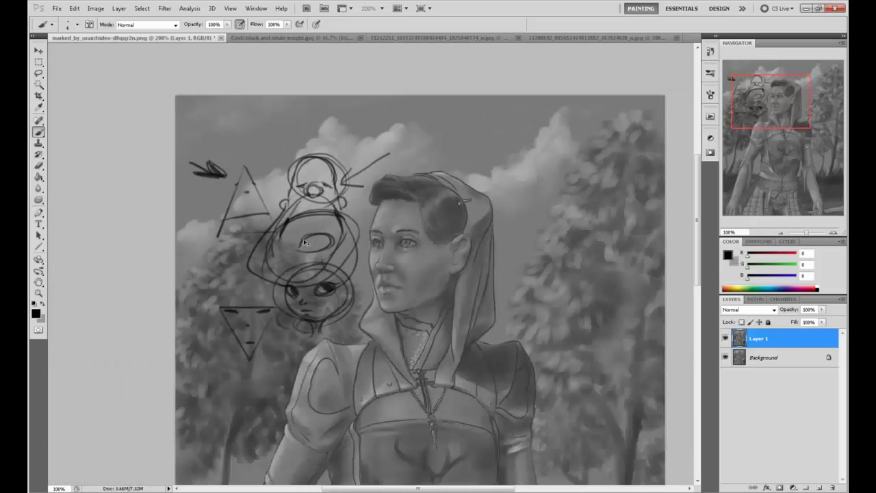
{"action": "left_click_drag", "start_coordinate": [500, 260], "coordinate": [524, 180]}
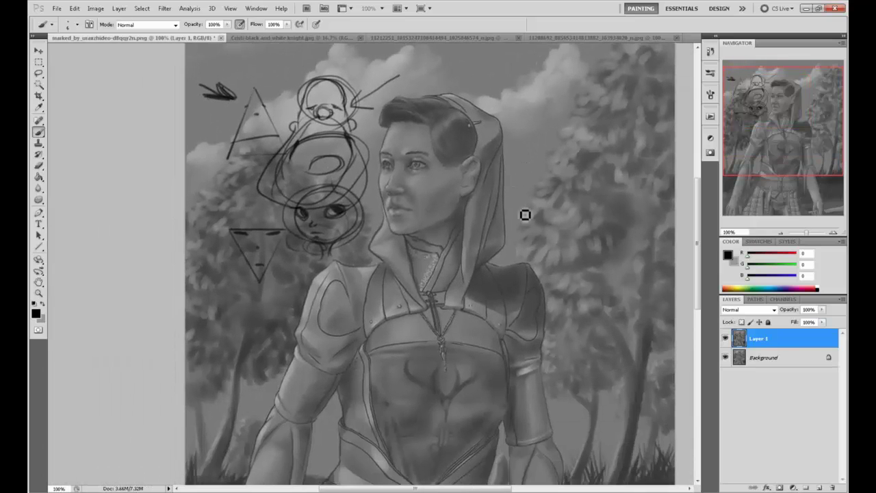
{"action": "left_click_drag", "start_coordinate": [525, 214], "coordinate": [501, 126]}
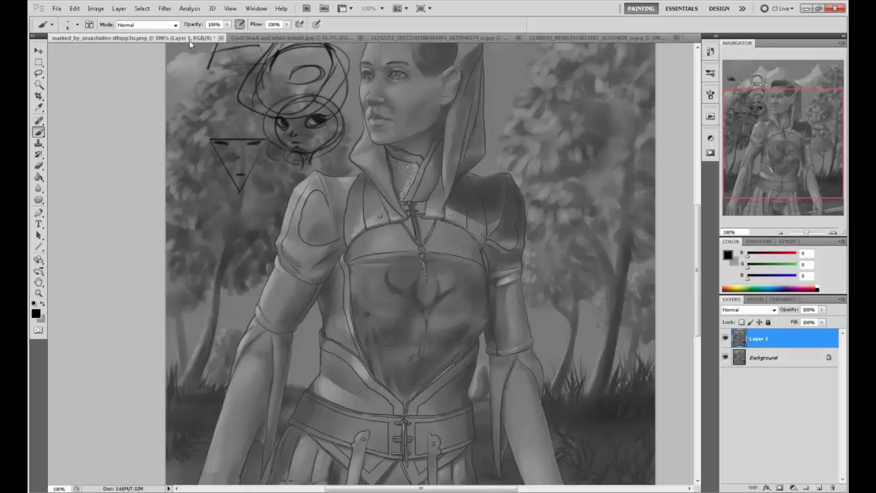
{"action": "scroll", "coordinate": [251, 83], "scroll_direction": "down", "scroll_amount": 1}
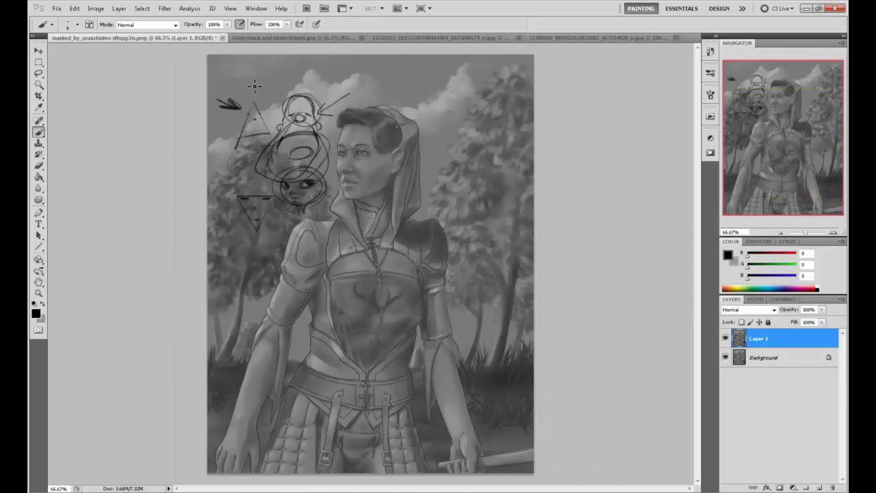
{"action": "left_click", "coordinate": [165, 8]}
{"action": "left_click", "coordinate": [183, 66]}
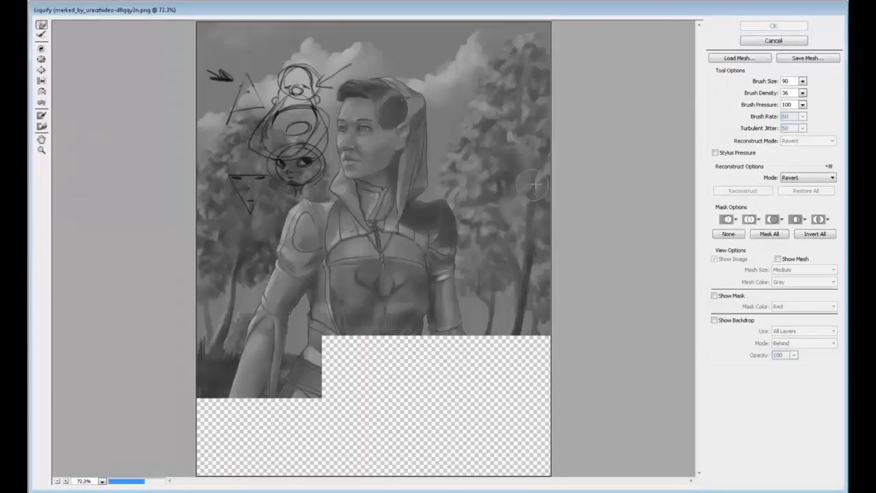
- Warp both hands inward and upward to shorten the forearms, using a Liquify brush of size 451, and apply the filter
{"action": "left_click", "coordinate": [803, 82]}
{"action": "left_click", "coordinate": [769, 95]}
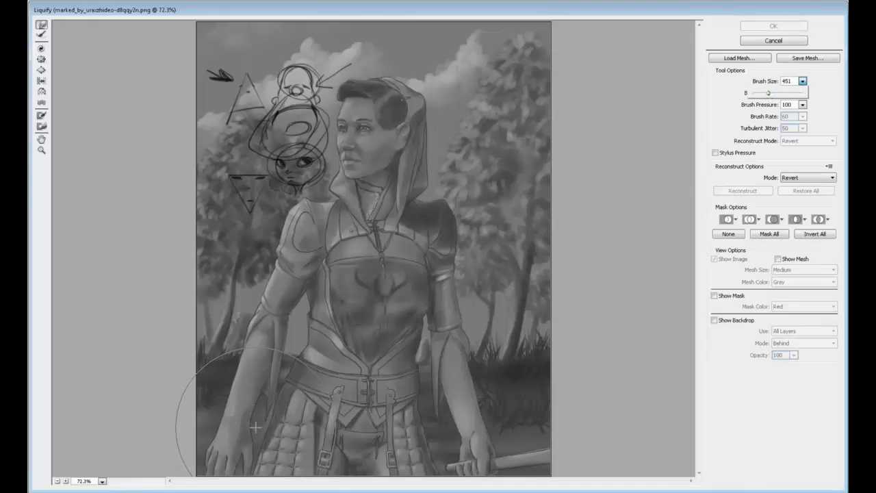
{"action": "left_click_drag", "start_coordinate": [264, 438], "coordinate": [254, 434]}
{"action": "mouse_move", "coordinate": [209, 409]}
{"action": "left_mouse_down"}
{"action": "mouse_move", "coordinate": [213, 459]}
{"action": "mouse_move", "coordinate": [223, 455]}
{"action": "mouse_move", "coordinate": [224, 470]}
{"action": "mouse_move", "coordinate": [239, 408]}
{"action": "mouse_move", "coordinate": [220, 455]}
{"action": "left_mouse_up"}
{"action": "mouse_move", "coordinate": [493, 445]}
{"action": "left_mouse_down"}
{"action": "mouse_move", "coordinate": [479, 424]}
{"action": "mouse_move", "coordinate": [452, 435]}
{"action": "left_mouse_up"}
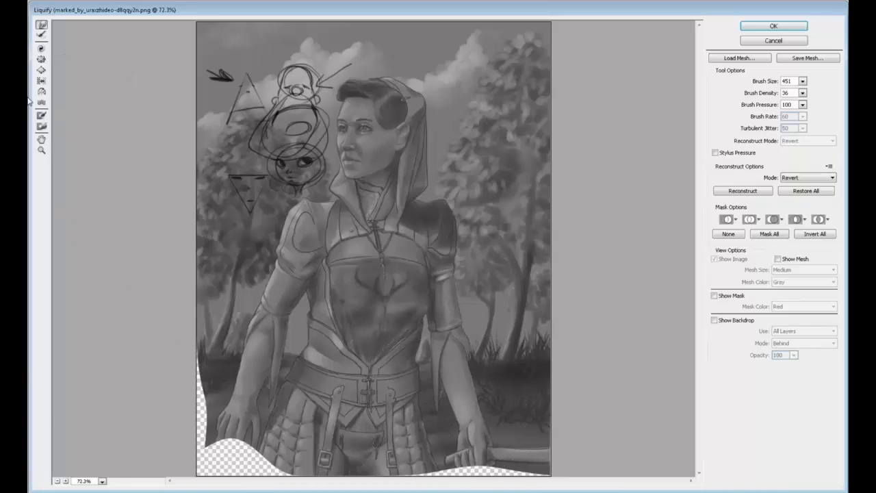
{"action": "left_click", "coordinate": [41, 60]}
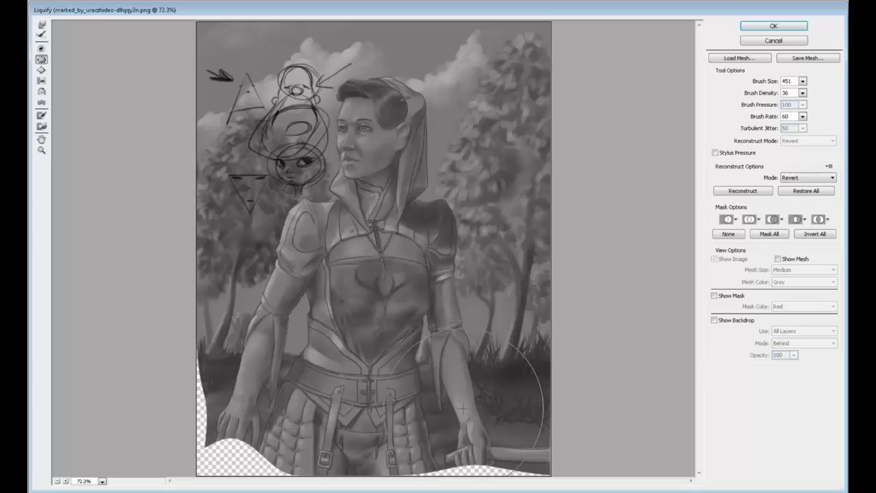
{"action": "key", "text": "w"}
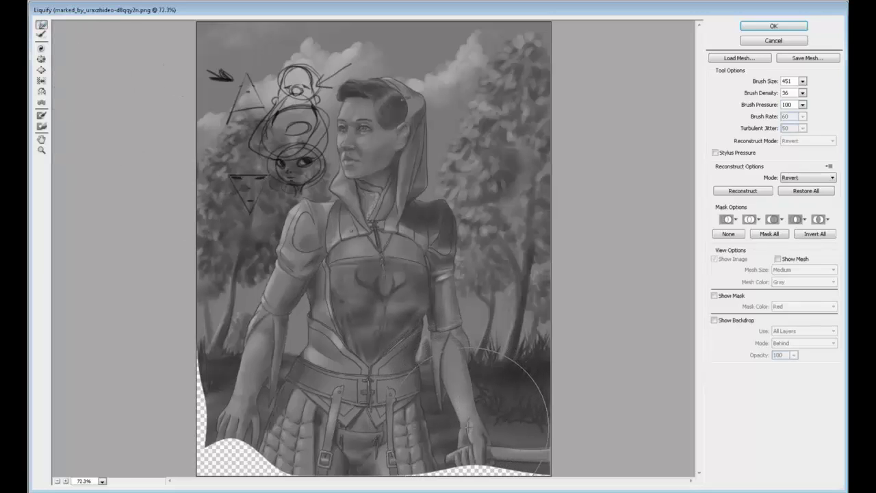
{"action": "mouse_move", "coordinate": [482, 449]}
{"action": "left_mouse_down"}
{"action": "mouse_move", "coordinate": [504, 438]}
{"action": "mouse_move", "coordinate": [521, 411]}
{"action": "left_mouse_up"}
{"action": "left_click", "coordinate": [774, 26]}
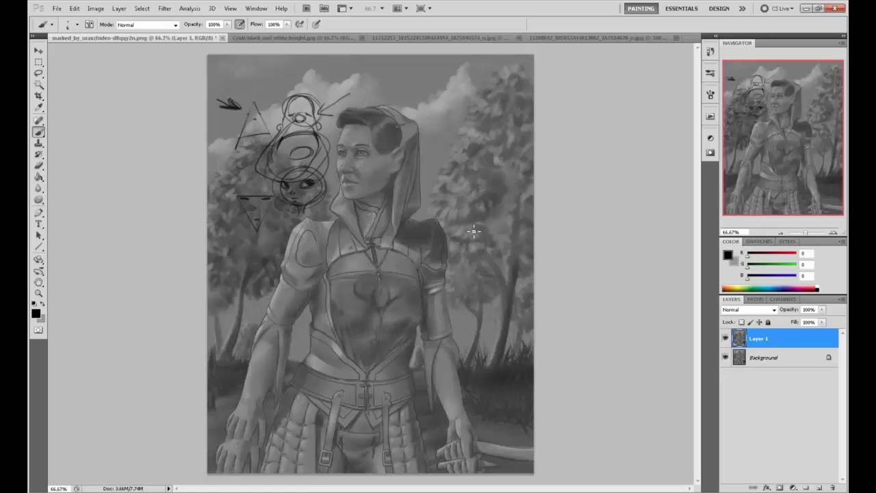
- Soften the shading under the near eye and around the nose with mid-grey tones sampled from the face
{"action": "key", "text": "z"}
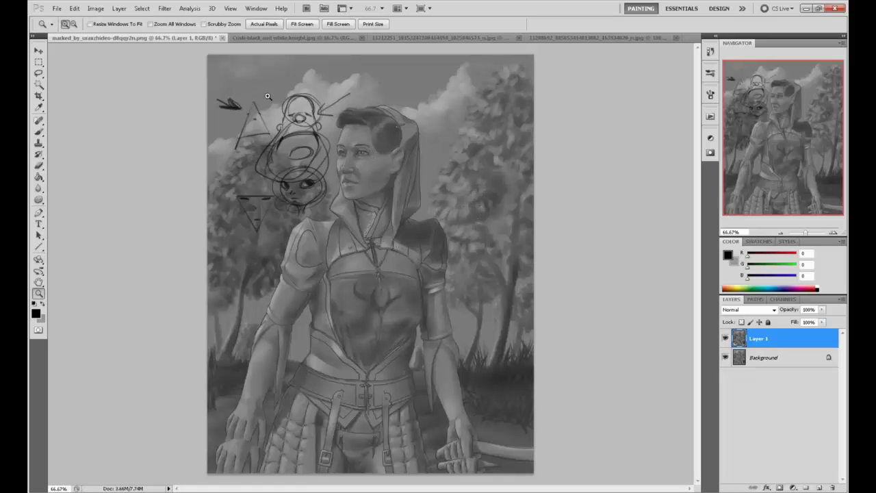
{"action": "left_click_drag", "start_coordinate": [268, 97], "coordinate": [422, 213]}
{"action": "key", "text": "g"}
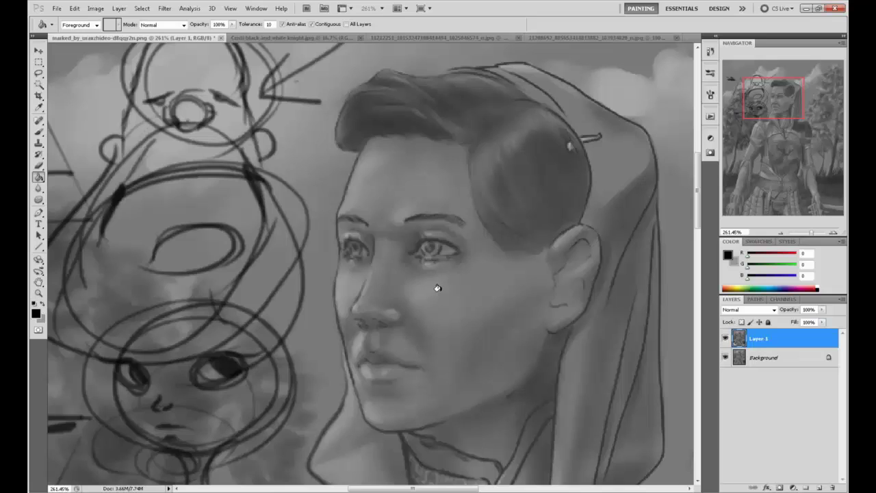
{"action": "key", "text": "b"}
{"action": "left_click", "coordinate": [426, 306], "text": "alt"}
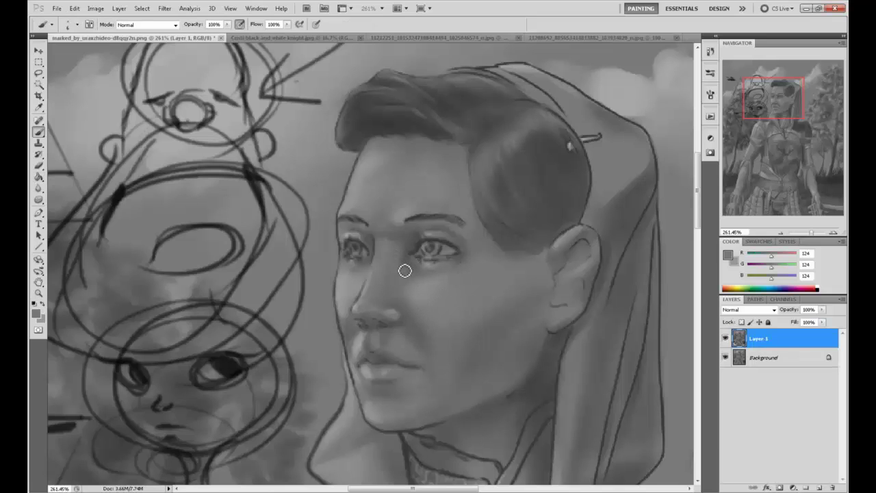
{"action": "left_click_drag", "start_coordinate": [405, 271], "coordinate": [411, 272]}
{"action": "key", "text": "]"}
{"action": "left_click", "coordinate": [409, 296], "text": "alt"}
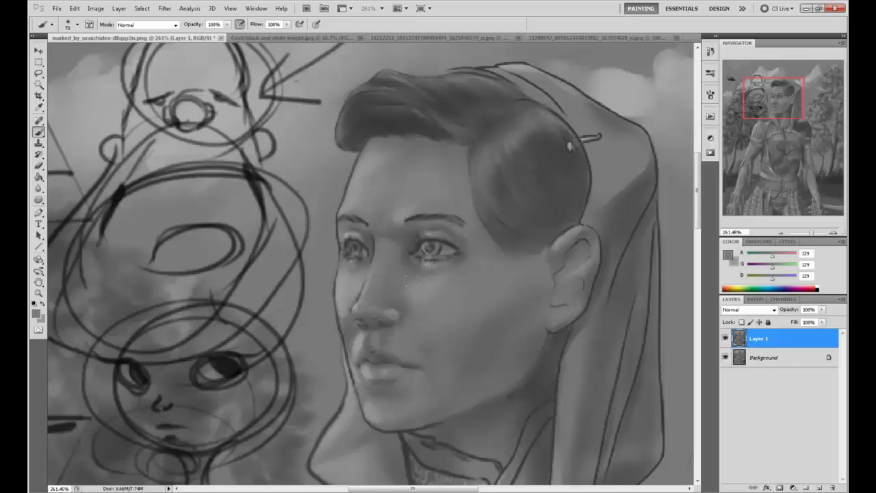
{"action": "left_click", "coordinate": [359, 335], "text": "alt"}
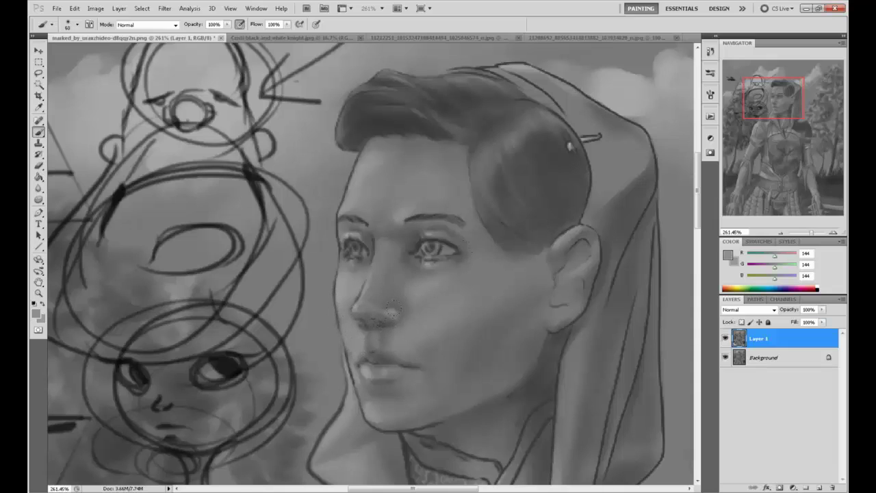
- Refine the shading of the nose and deepen both eye sockets using tones sampled from the face
{"action": "key", "text": "ctrl+1"}
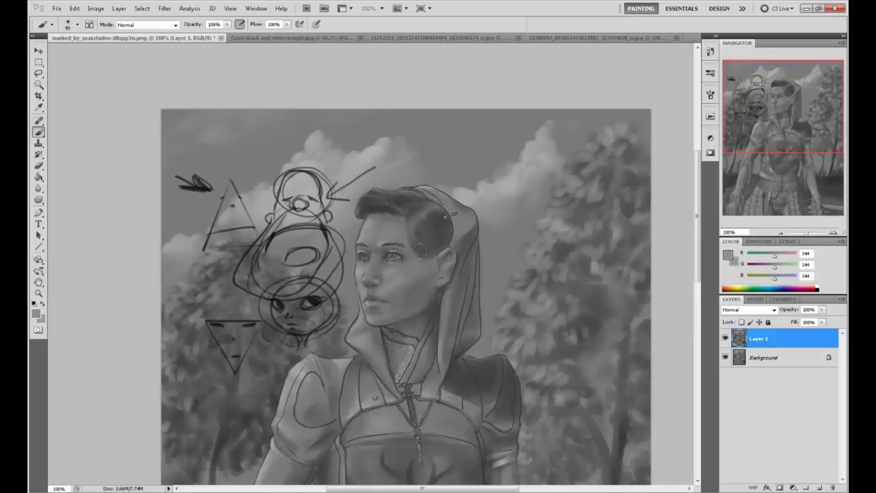
{"action": "left_click", "coordinate": [377, 286], "text": "alt"}
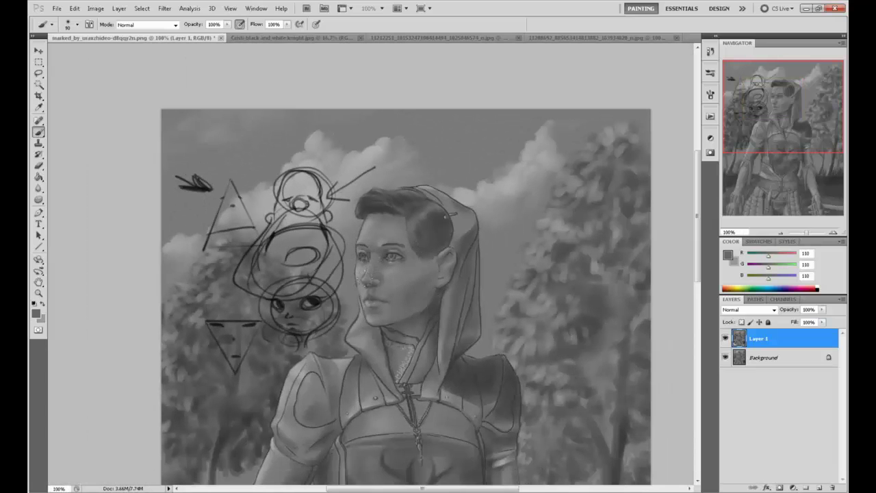
{"action": "left_click", "coordinate": [370, 282], "text": "alt"}
{"action": "left_click", "coordinate": [376, 281], "text": "alt"}
{"action": "left_click", "coordinate": [361, 254], "text": "alt"}
{"action": "left_click", "coordinate": [362, 254], "text": "alt"}
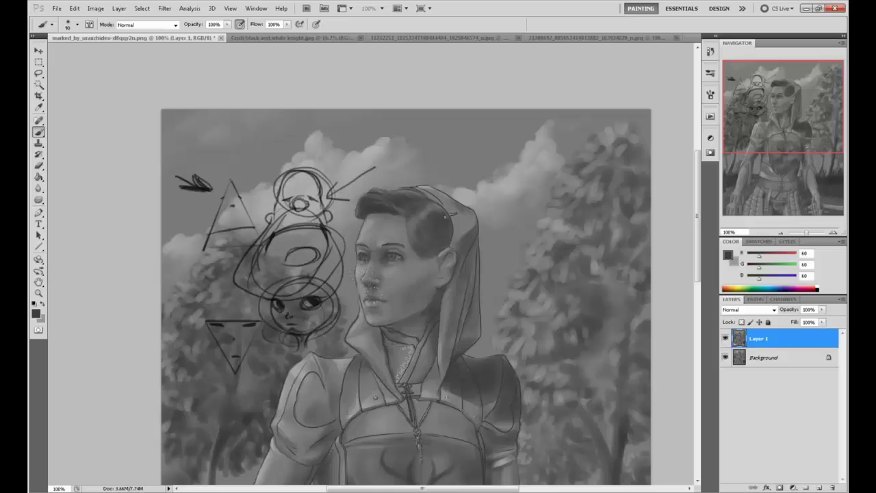
- Blend the cheek and reshape the lips and mouth corner with sampled light and mid-grey skin tones
{"action": "left_click", "coordinate": [379, 307], "text": "alt"}
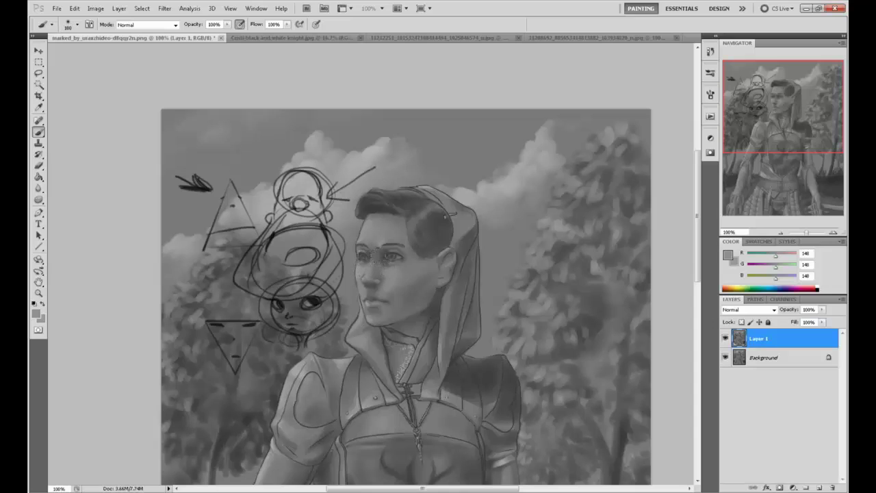
{"action": "left_click", "coordinate": [392, 267], "text": "alt"}
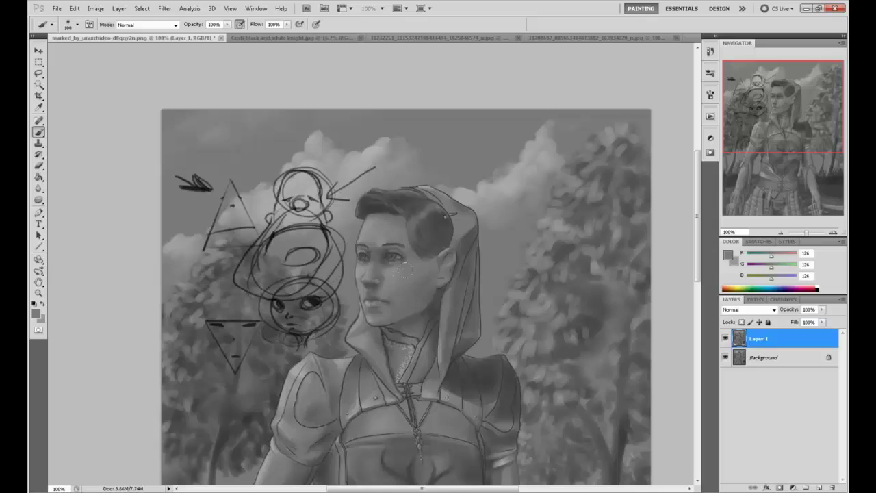
{"action": "left_click", "coordinate": [411, 293], "text": "alt"}
{"action": "left_click", "coordinate": [369, 301], "text": "alt"}
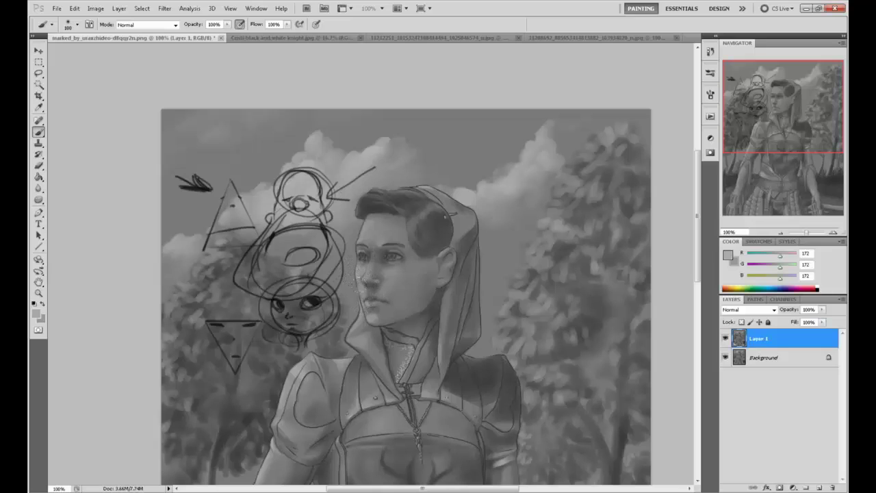
{"action": "left_click", "coordinate": [366, 295], "text": "alt"}
{"action": "left_click", "coordinate": [392, 300], "text": "alt"}
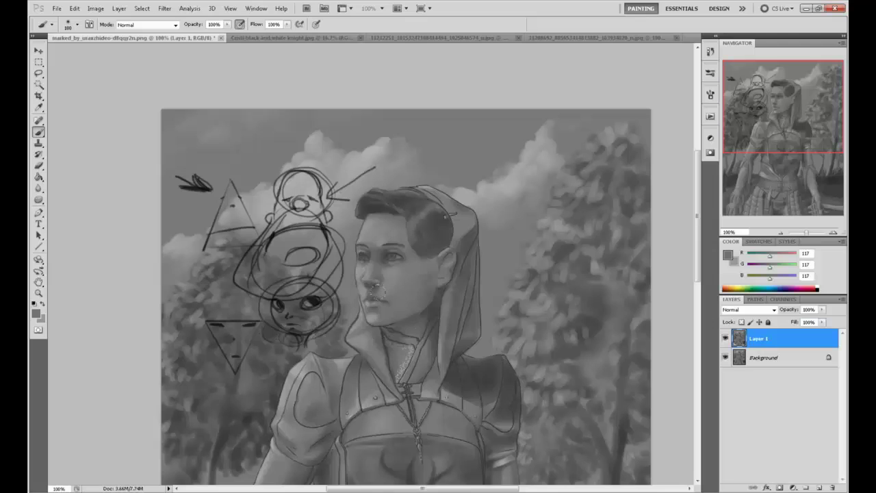
{"action": "left_click", "coordinate": [397, 250], "text": "alt"}
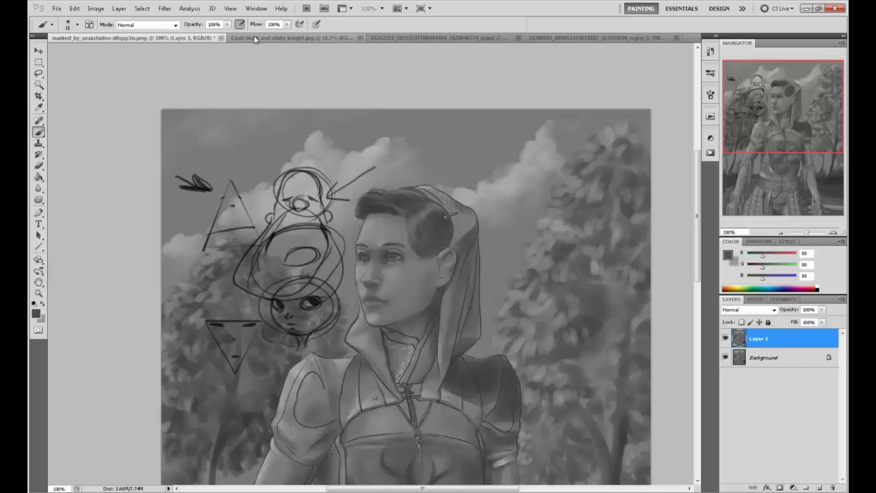
- Set the painting colour to black and darken the eyes with a resized brush
{"action": "key", "text": "bracketleft"}
{"action": "key", "text": "bracketleft"}
{"action": "key", "text": "bracketright"}
{"action": "key", "text": "bracketright"}
{"action": "key", "text": "bracketright"}
{"action": "key", "text": "bracketright"}
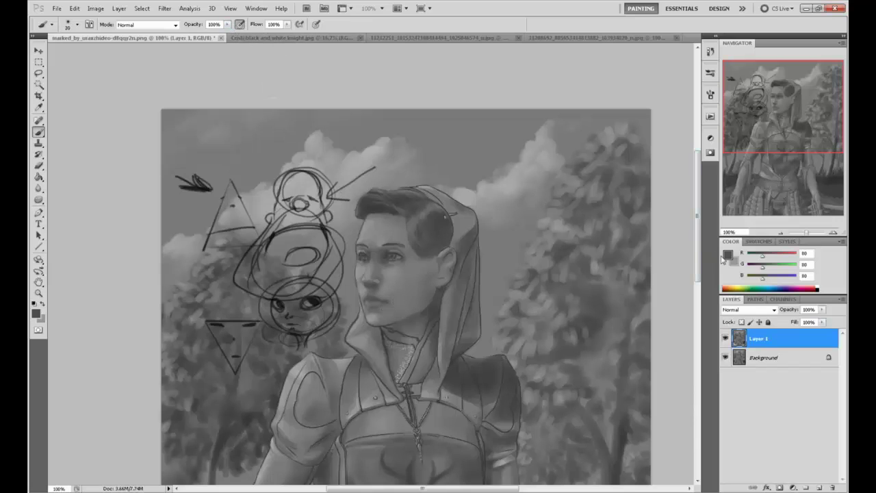
{"action": "left_click", "coordinate": [728, 255]}
{"action": "left_click", "coordinate": [677, 333]}
{"action": "left_click", "coordinate": [802, 207]}
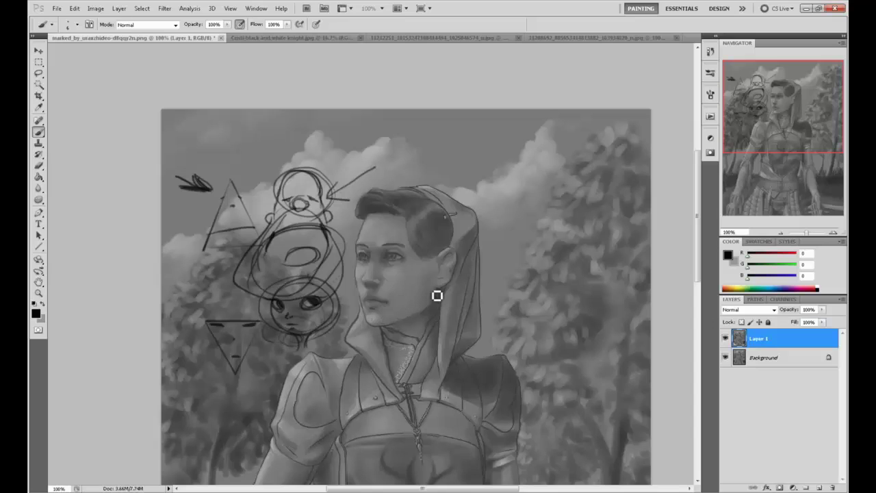
{"action": "key", "text": "bracketright"}
{"action": "key", "text": "bracketright"}
{"action": "key", "text": "bracketright"}
{"action": "key", "text": "bracketright"}
{"action": "key", "text": "bracketright"}
{"action": "key", "text": "bracketright"}
{"action": "key", "text": "bracketright"}
{"action": "key", "text": "bracketright"}
{"action": "key", "text": "bracketright"}
- Refine the eyes with a sampled light grey and a sampled near-black, using a brush of size 10
{"action": "left_click", "coordinate": [325, 161], "text": "alt"}
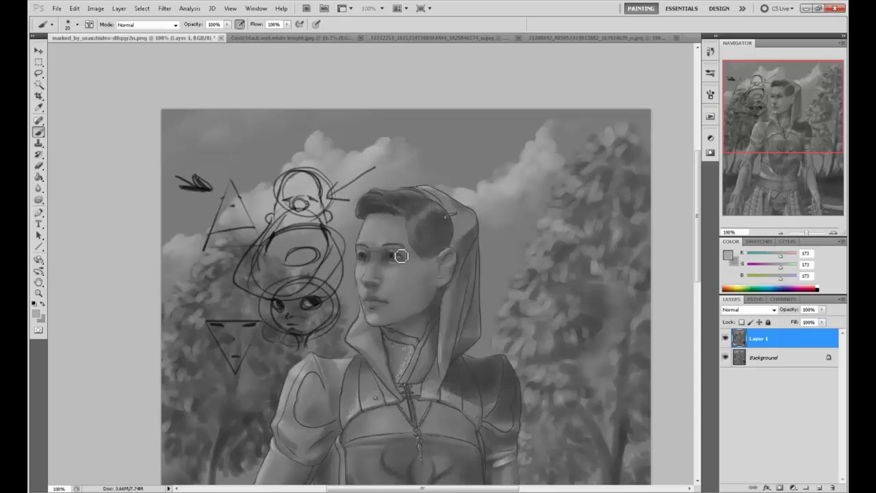
{"action": "key", "text": "bracketleft"}
{"action": "key", "text": "bracketleft"}
{"action": "mouse_move", "coordinate": [473, 254]}
{"action": "left_mouse_down"}
{"action": "mouse_move", "coordinate": [465, 207]}
{"action": "mouse_move", "coordinate": [477, 168]}
{"action": "left_mouse_up"}
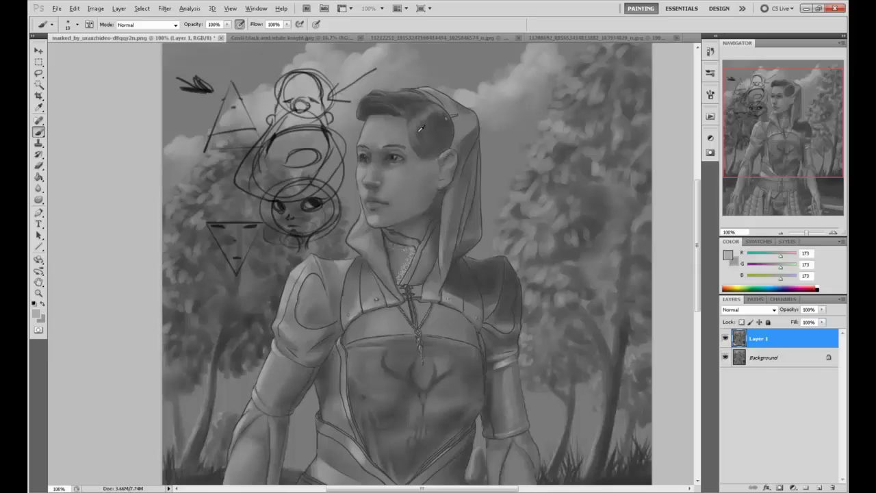
{"action": "left_click", "coordinate": [396, 155], "text": "alt"}
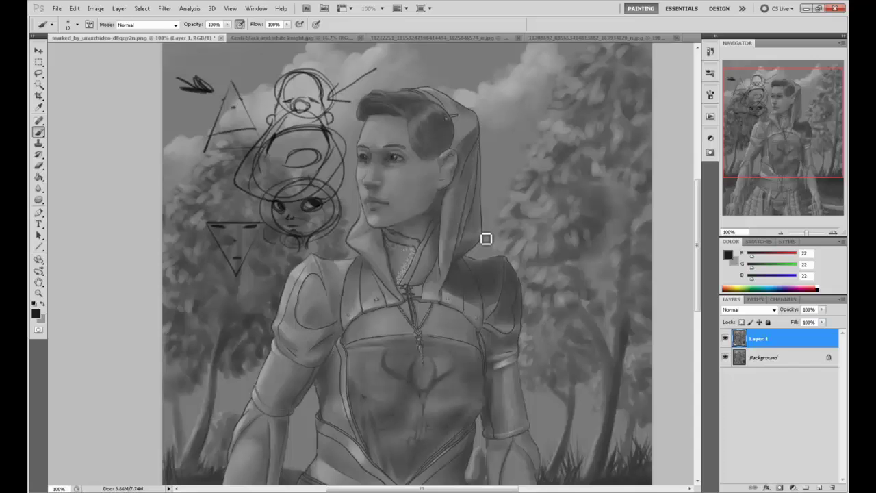
- Compare the corrected figure with the original by toggling the visibility of Layer 1
{"action": "key", "text": "ctrl+minus"}
{"action": "key", "text": "ctrl+minus"}
{"action": "key", "text": "ctrl+minus"}
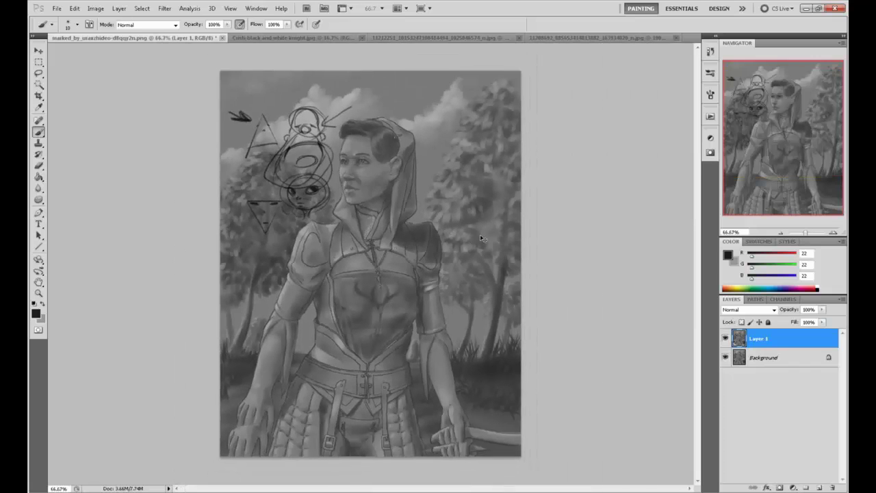
{"action": "key", "text": "ctrl+shift+s"}
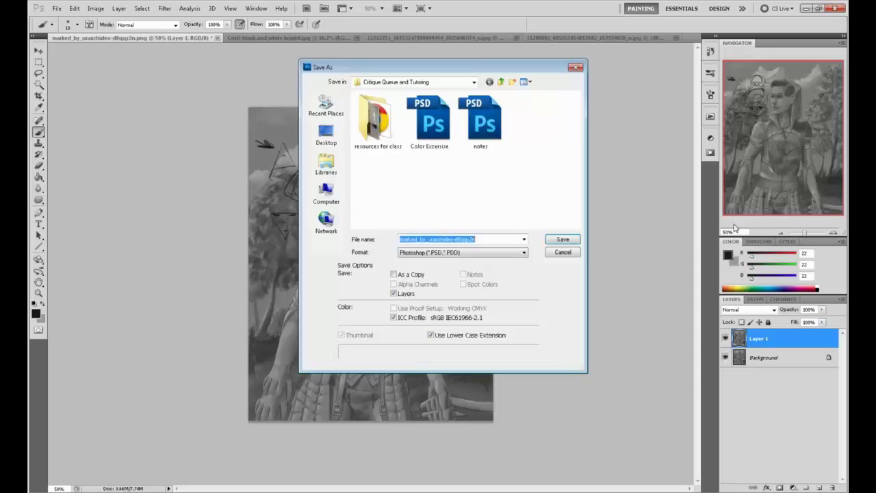
{"action": "left_click", "coordinate": [562, 252]}
{"action": "left_click", "coordinate": [725, 339]}
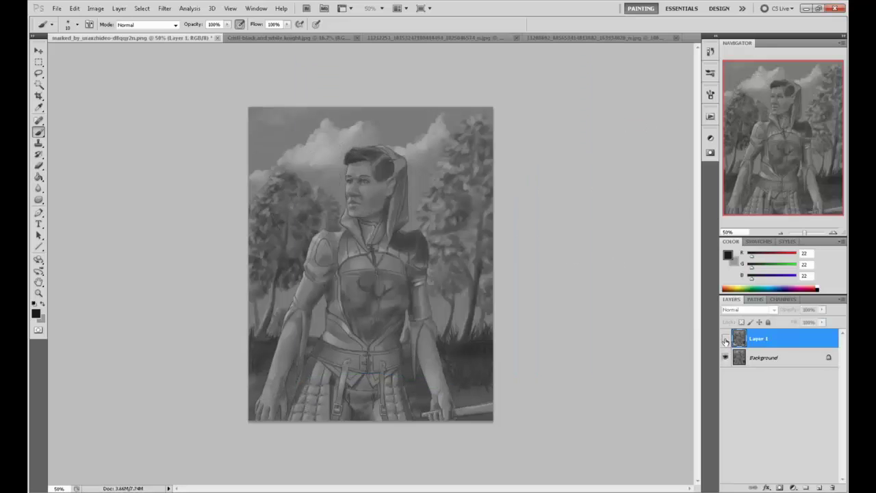
{"action": "key", "text": "ctrl+plus"}
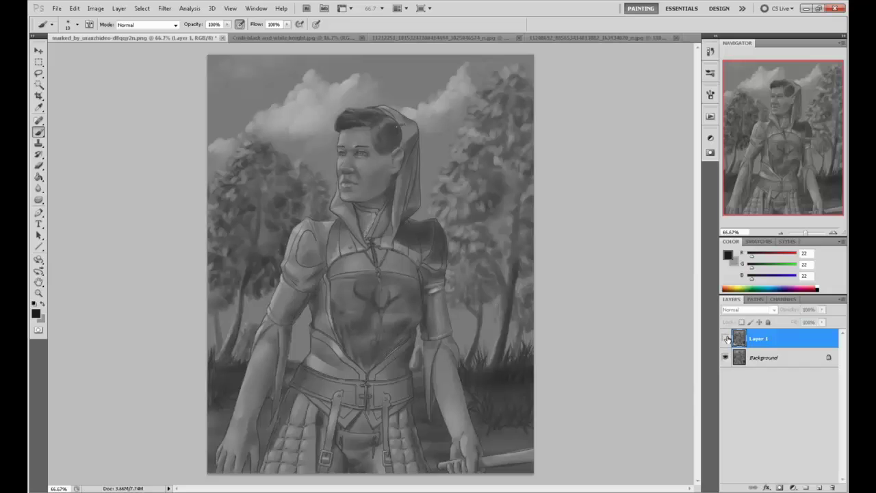
{"action": "left_click", "coordinate": [727, 339]}
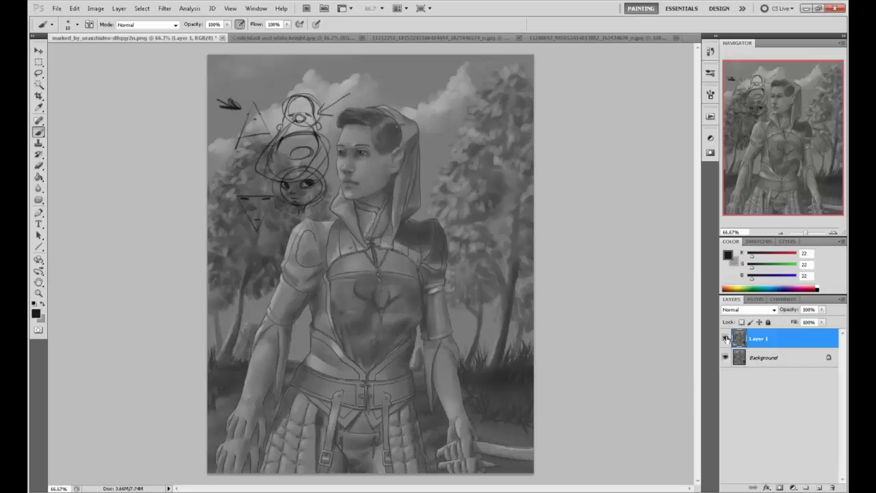
{"action": "left_click", "coordinate": [726, 339]}
{"action": "left_click", "coordinate": [726, 340]}
{"action": "left_click", "coordinate": [165, 8]}
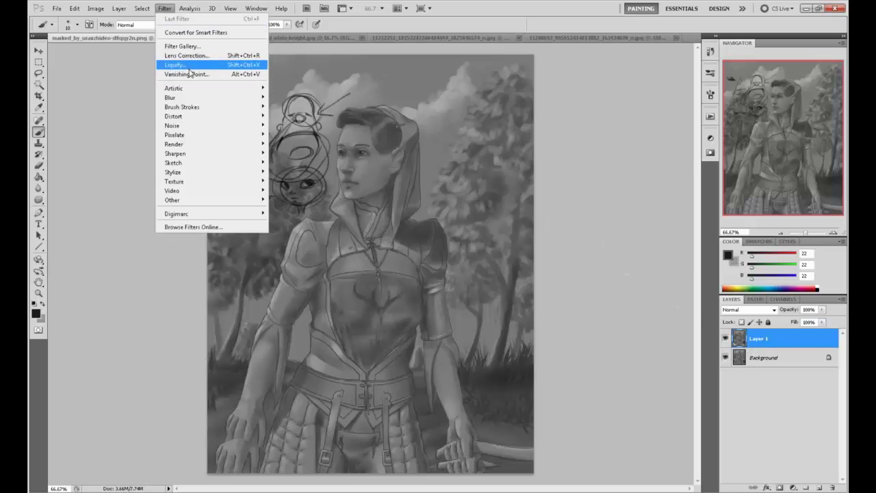
{"action": "left_click", "coordinate": [188, 74]}
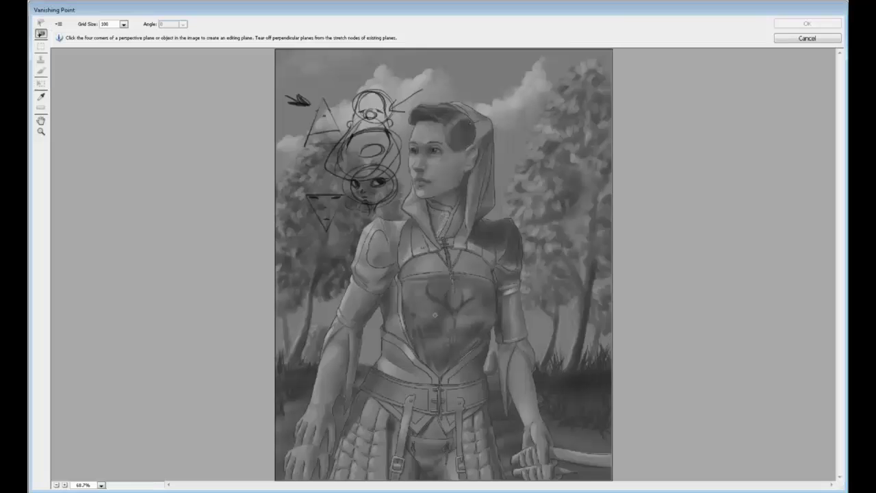
{"action": "left_click", "coordinate": [806, 38]}
- Use Liquify with a brush of size 196 to make the chest armour fuller above the waist, and apply the filter
{"action": "left_click", "coordinate": [165, 8]}
{"action": "left_click", "coordinate": [191, 65]}
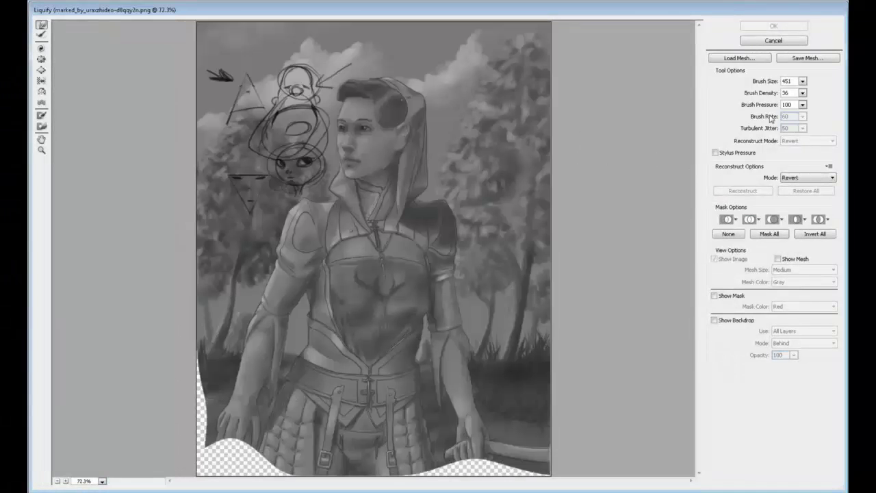
{"action": "left_click", "coordinate": [803, 83]}
{"action": "left_click_drag", "start_coordinate": [768, 94], "coordinate": [774, 94]}
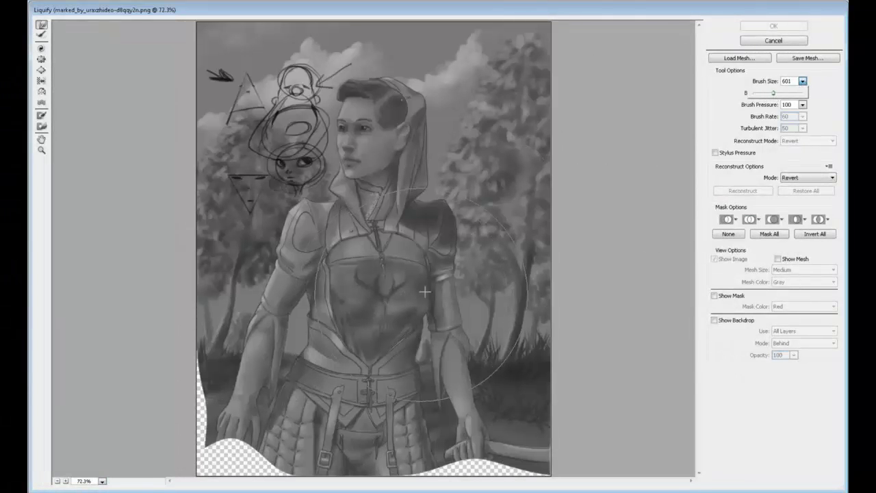
{"action": "left_click", "coordinate": [760, 93]}
{"action": "mouse_move", "coordinate": [430, 294]}
{"action": "left_mouse_down"}
{"action": "mouse_move", "coordinate": [344, 296]}
{"action": "mouse_move", "coordinate": [335, 281]}
{"action": "mouse_move", "coordinate": [337, 314]}
{"action": "mouse_move", "coordinate": [348, 319]}
{"action": "mouse_move", "coordinate": [340, 335]}
{"action": "mouse_move", "coordinate": [425, 322]}
{"action": "mouse_move", "coordinate": [420, 277]}
{"action": "mouse_move", "coordinate": [390, 274]}
{"action": "mouse_move", "coordinate": [430, 290]}
{"action": "mouse_move", "coordinate": [434, 265]}
{"action": "mouse_move", "coordinate": [434, 273]}
{"action": "mouse_move", "coordinate": [338, 273]}
{"action": "mouse_move", "coordinate": [326, 256]}
{"action": "mouse_move", "coordinate": [333, 284]}
{"action": "mouse_move", "coordinate": [305, 267]}
{"action": "mouse_move", "coordinate": [348, 330]}
{"action": "mouse_move", "coordinate": [344, 355]}
{"action": "mouse_move", "coordinate": [356, 361]}
{"action": "mouse_move", "coordinate": [437, 335]}
{"action": "mouse_move", "coordinate": [387, 362]}
{"action": "mouse_move", "coordinate": [359, 362]}
{"action": "mouse_move", "coordinate": [341, 345]}
{"action": "mouse_move", "coordinate": [358, 361]}
{"action": "mouse_move", "coordinate": [356, 322]}
{"action": "mouse_move", "coordinate": [346, 325]}
{"action": "mouse_move", "coordinate": [342, 338]}
{"action": "mouse_move", "coordinate": [380, 336]}
{"action": "mouse_move", "coordinate": [427, 298]}
{"action": "mouse_move", "coordinate": [411, 267]}
{"action": "mouse_move", "coordinate": [370, 274]}
{"action": "mouse_move", "coordinate": [419, 218]}
{"action": "mouse_move", "coordinate": [428, 222]}
{"action": "mouse_move", "coordinate": [370, 234]}
{"action": "mouse_move", "coordinate": [404, 236]}
{"action": "left_mouse_up"}
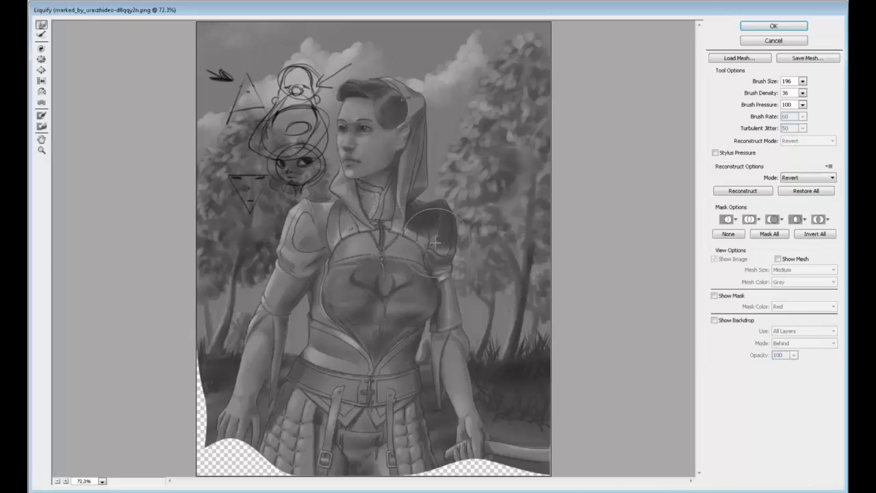
{"action": "left_click", "coordinate": [773, 26]}
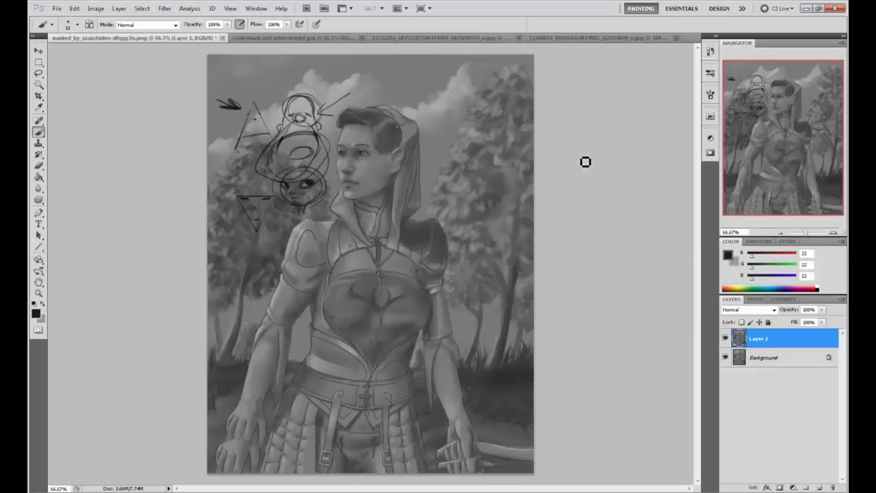
- Check the reshaped chest against the original by toggling Layer 1, and flatten the image into the Background
{"action": "left_click", "coordinate": [724, 339]}
{"action": "left_click", "coordinate": [724, 339]}
{"action": "left_click", "coordinate": [725, 338]}
{"action": "left_click", "coordinate": [725, 338]}
{"action": "right_click", "coordinate": [763, 355]}
{"action": "left_click", "coordinate": [782, 434]}
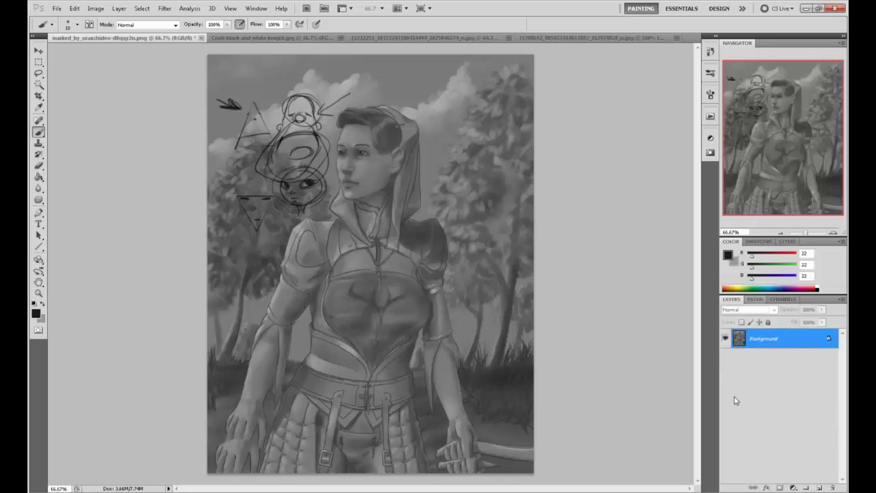
- Save and close the marked hooded-figure document, and also close the black and white knight document
{"action": "left_click", "coordinate": [200, 38]}
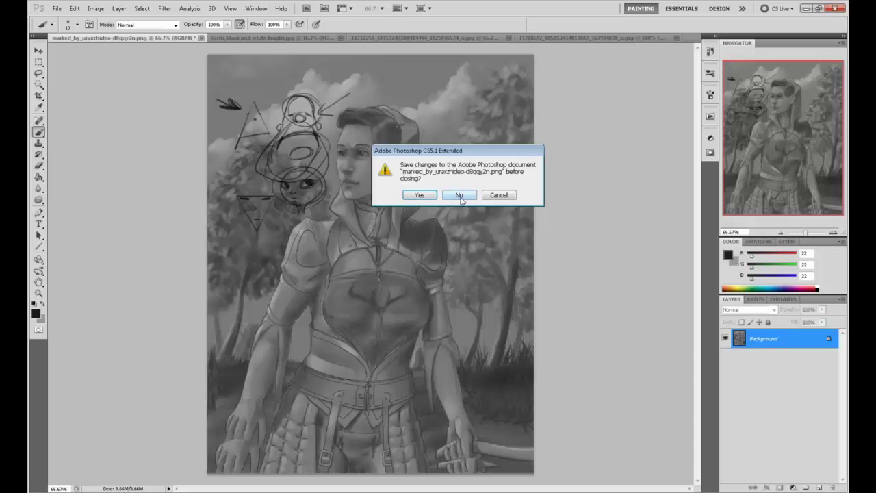
{"action": "left_click", "coordinate": [423, 196]}
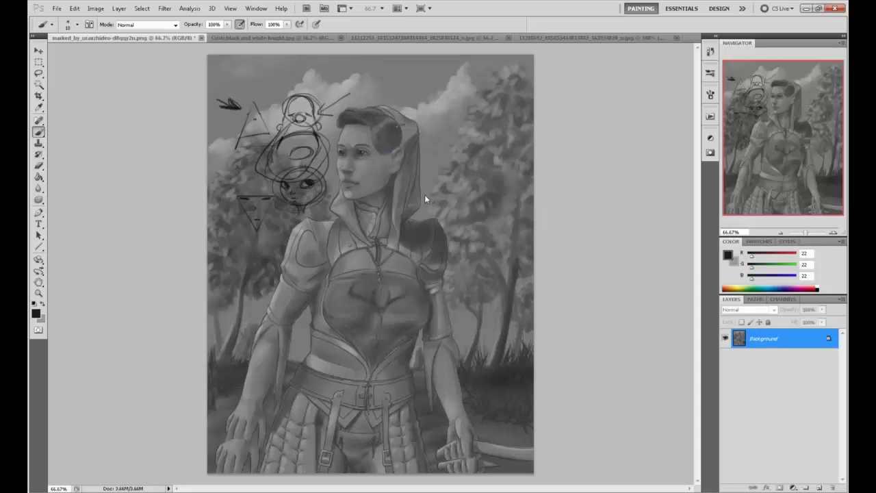
{"action": "left_click", "coordinate": [195, 39]}
{"action": "left_click", "coordinate": [168, 38]}
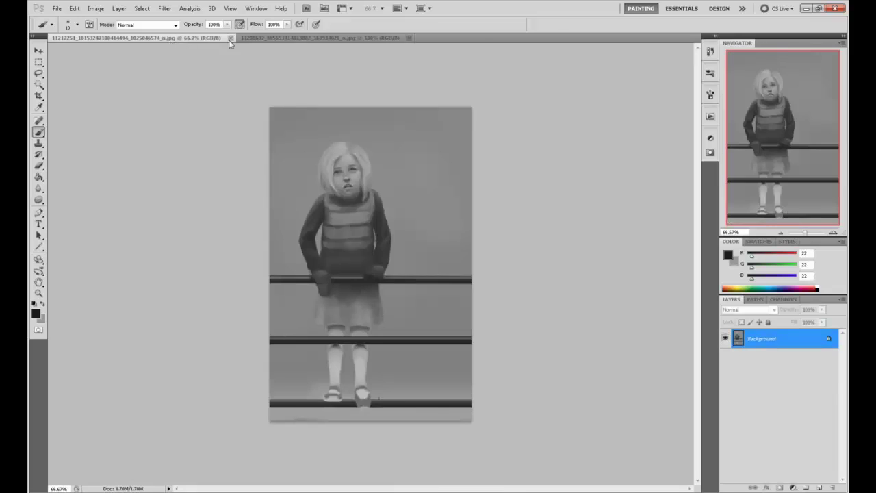
- Reopen "Cristi-black and white knight.jpg" from the Critiques folder on the desktop and show it at 25% in the maximized program window
{"action": "left_click", "coordinate": [274, 40]}
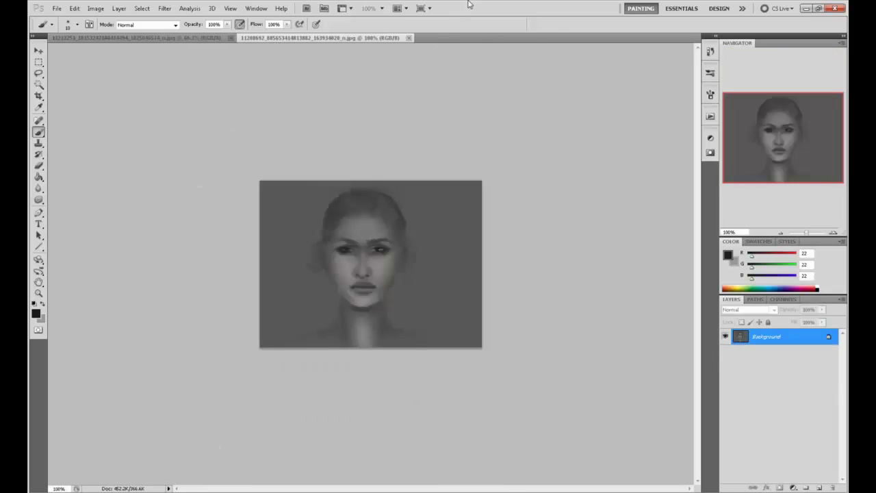
{"action": "left_click_drag", "start_coordinate": [482, 10], "coordinate": [482, 34]}
{"action": "left_click", "coordinate": [294, 64]}
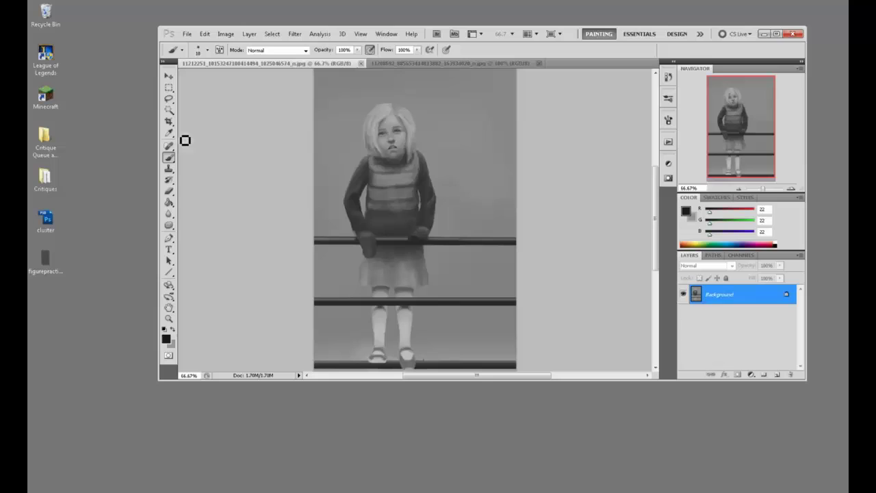
{"action": "left_click", "coordinate": [51, 175]}
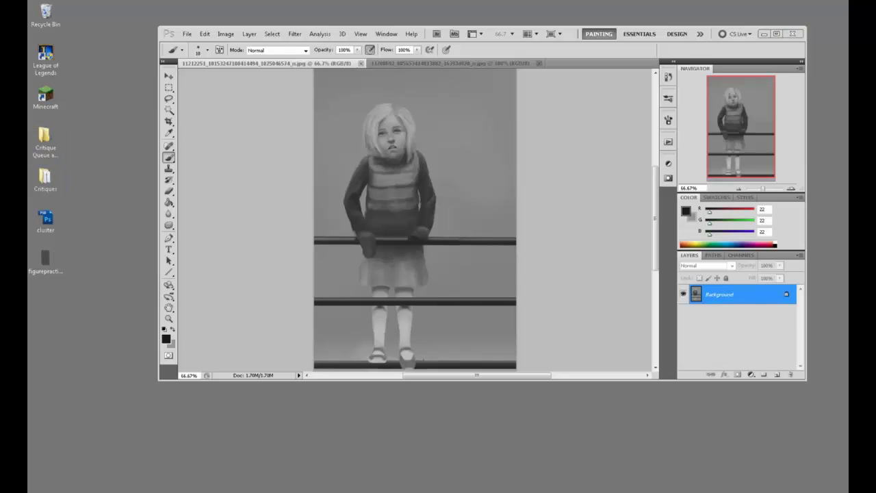
{"action": "left_click_drag", "start_coordinate": [764, 112], "coordinate": [585, 65]}
{"action": "left_click", "coordinate": [778, 34]}
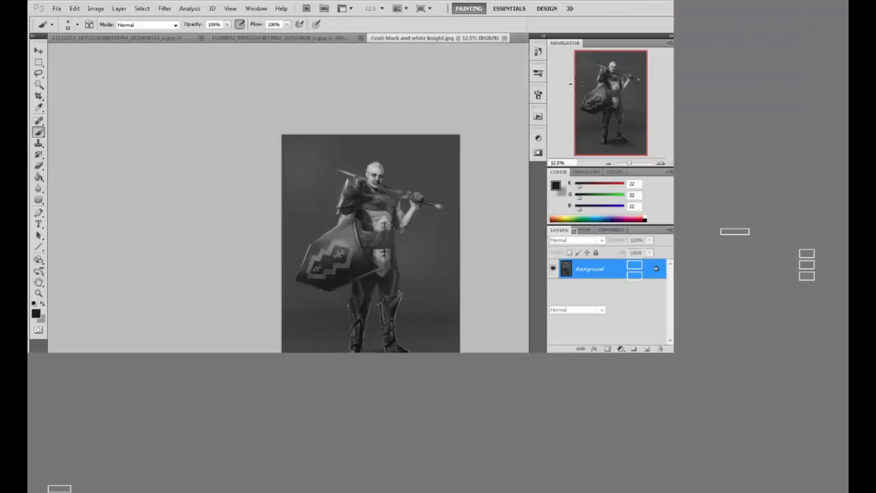
{"action": "key", "text": "ctrl+plus"}
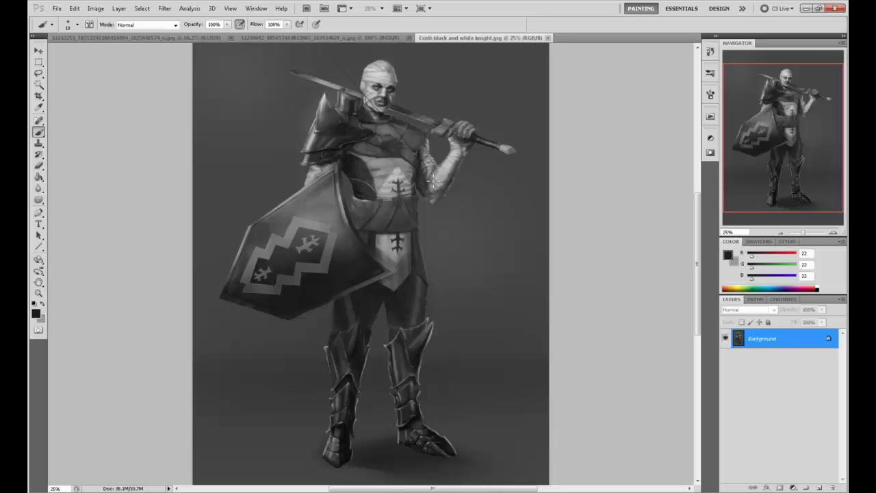
{"action": "left_click", "coordinate": [397, 175], "text": "alt"}
{"action": "key", "text": "ctrl+z"}
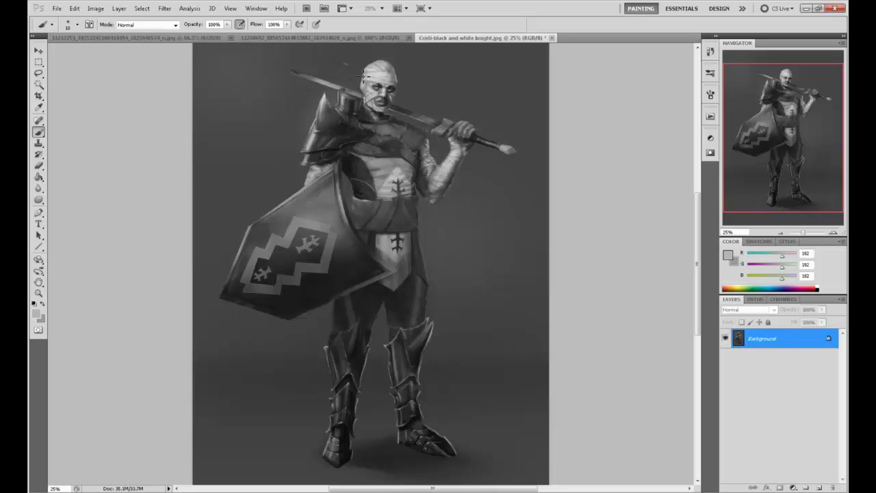
{"action": "mouse_move", "coordinate": [348, 64]}
{"action": "left_mouse_down"}
{"action": "mouse_move", "coordinate": [449, 180]}
{"action": "mouse_move", "coordinate": [465, 185]}
{"action": "mouse_move", "coordinate": [434, 96]}
{"action": "left_mouse_up"}
{"action": "key", "text": "ctrl+z"}
- Shade the knight's lower tabard on a new layer with a sampled dark grey (49, 49, 49) and a brush of size 400
{"action": "left_click", "coordinate": [367, 194], "text": "alt"}
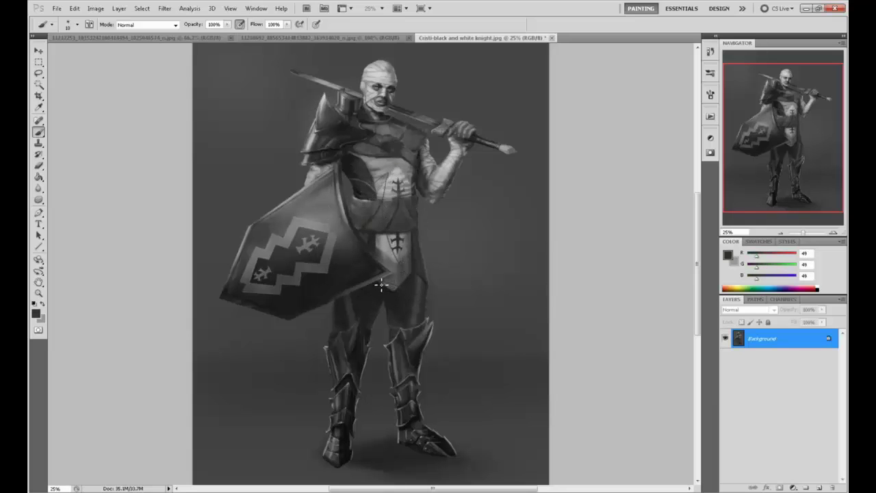
{"action": "key", "text": "ctrl+z"}
{"action": "left_click", "coordinate": [820, 486]}
{"action": "key", "text": "bracketright"}
{"action": "key", "text": "bracketright"}
{"action": "key", "text": "bracketright"}
{"action": "key", "text": "bracketright"}
{"action": "key", "text": "bracketright"}
{"action": "key", "text": "bracketright"}
{"action": "key", "text": "bracketright"}
{"action": "key", "text": "bracketright"}
{"action": "key", "text": "bracketright"}
{"action": "key", "text": "bracketright"}
{"action": "key", "text": "bracketright"}
{"action": "key", "text": "bracketright"}
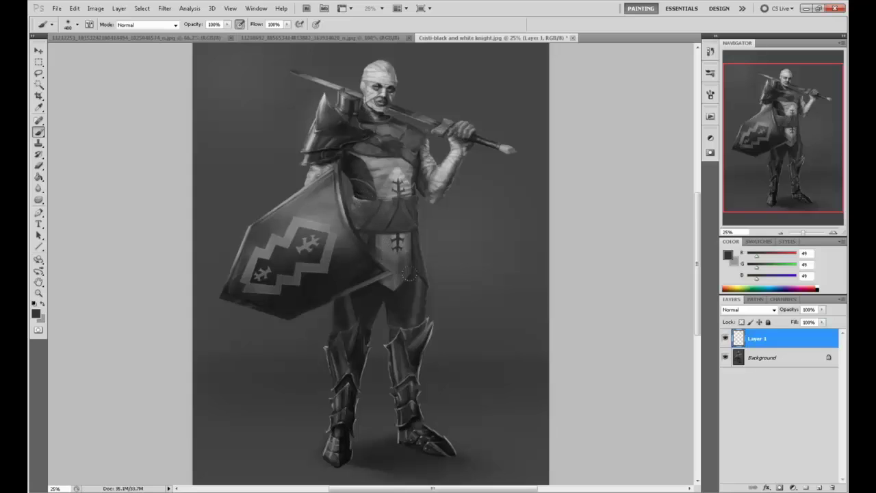
- Soften the new shading on Layer 1 with the Eraser at 54% opacity, enlarging it to size 200
{"action": "key", "text": "e"}
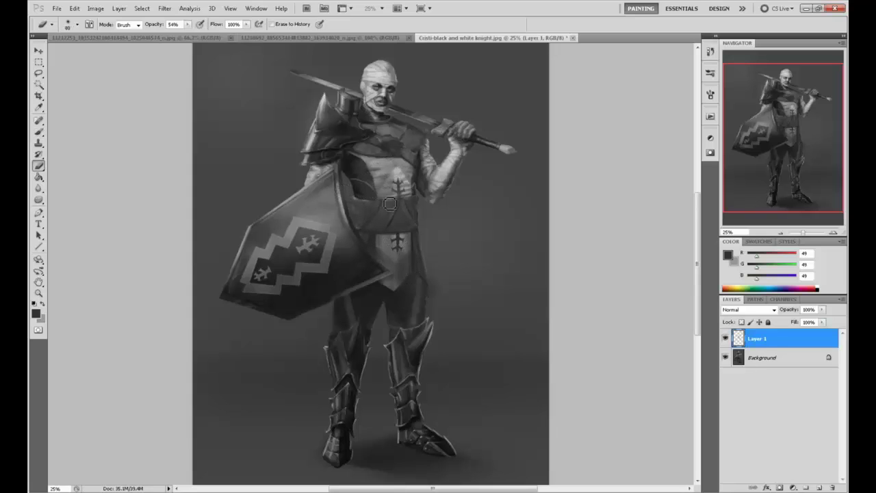
{"action": "key", "text": "bracketright"}
{"action": "key", "text": "bracketright"}
{"action": "key", "text": "bracketright"}
{"action": "key", "text": "bracketright"}
{"action": "key", "text": "bracketright"}
{"action": "key", "text": "ctrl+minus"}
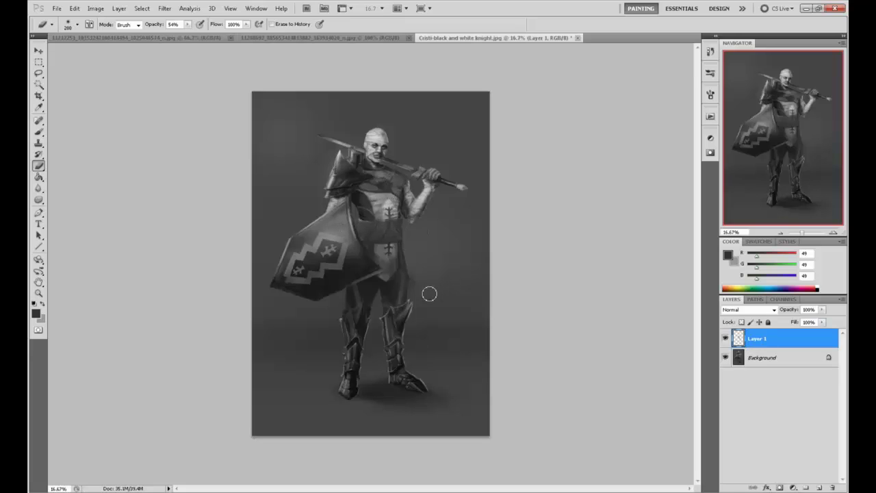
- Duplicate Layer 1, merge the copy down into it, and set the layer's blend mode to Darken
{"action": "right_click", "coordinate": [780, 340]}
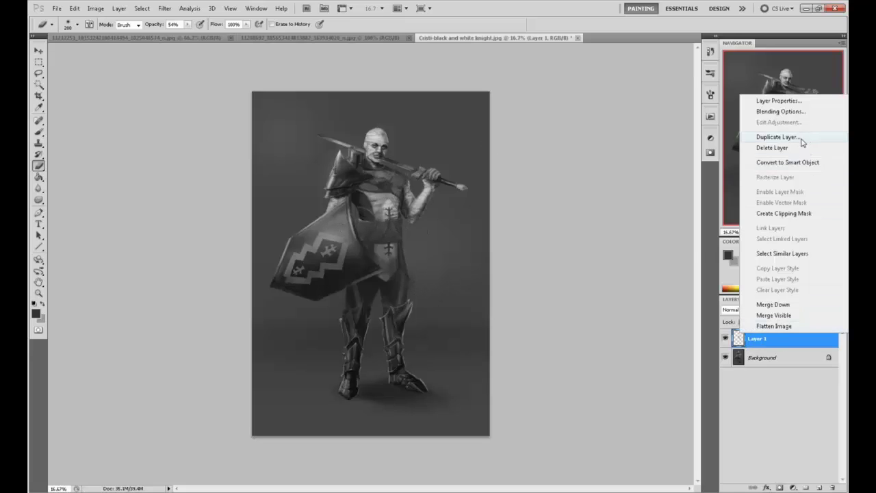
{"action": "left_click", "coordinate": [779, 137]}
{"action": "left_click", "coordinate": [674, 183]}
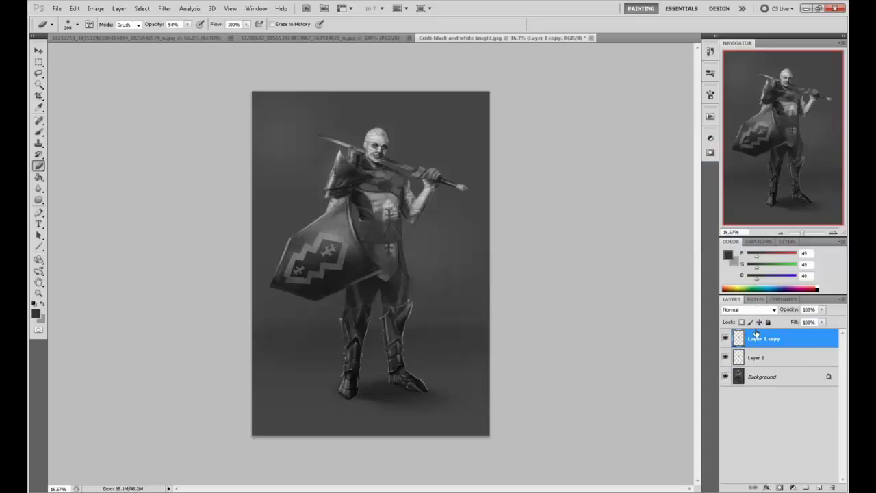
{"action": "right_click", "coordinate": [774, 342]}
{"action": "left_click", "coordinate": [777, 309]}
{"action": "left_click", "coordinate": [753, 310]}
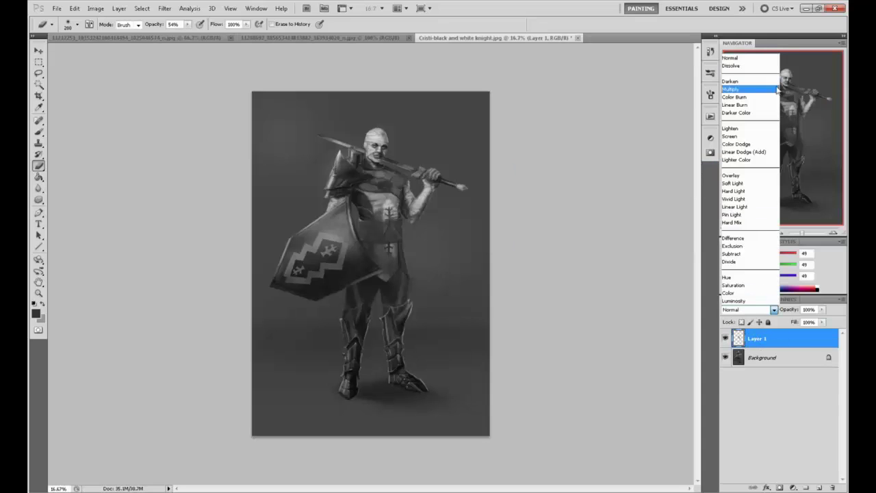
{"action": "left_click", "coordinate": [740, 84]}
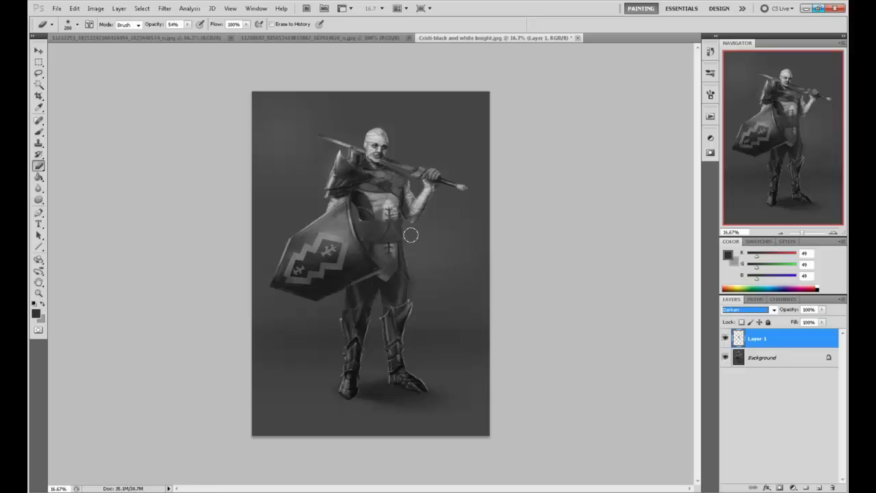
- Lighten the armoured leg nearer the shield on the Background with a sampled light grey (185, 185, 185) and a brush of size 400
{"action": "left_click", "coordinate": [773, 357]}
{"action": "key", "text": "b"}
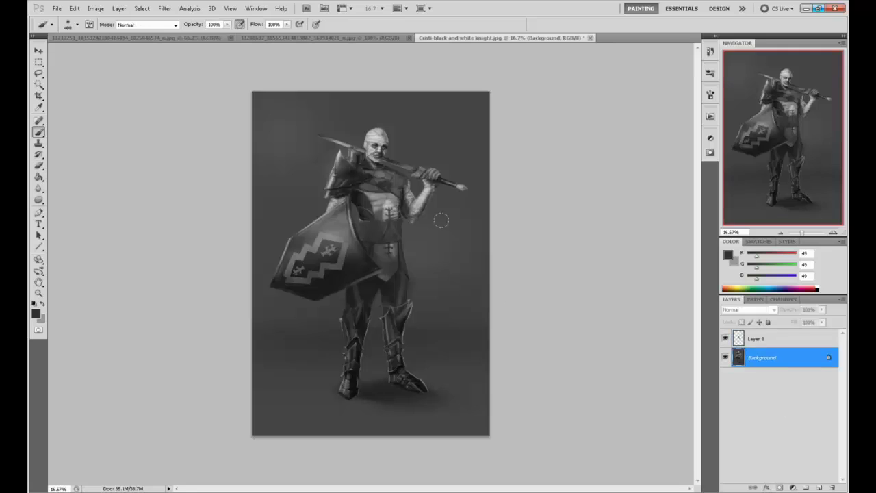
{"action": "left_click", "coordinate": [387, 199], "text": "alt"}
{"action": "left_click_drag", "start_coordinate": [344, 283], "coordinate": [339, 375]}
{"action": "left_click_drag", "start_coordinate": [383, 308], "coordinate": [395, 377]}
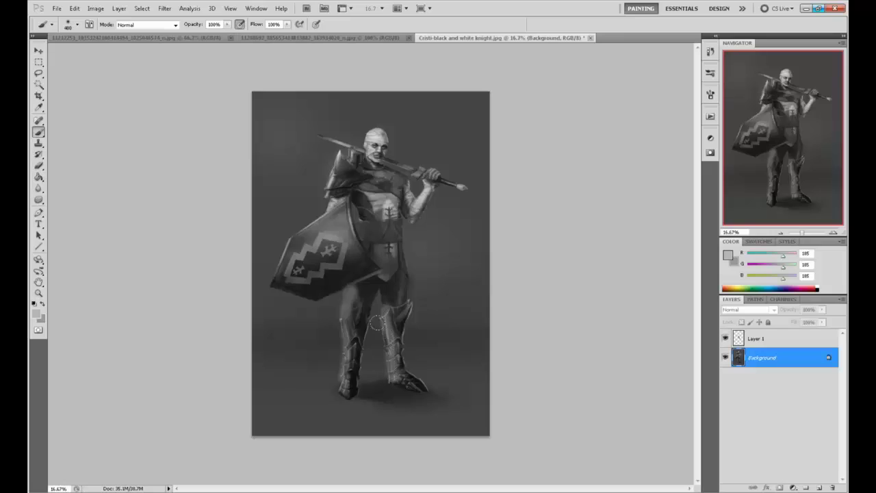
{"action": "key", "text": "ctrl+z"}
{"action": "key", "text": "e"}
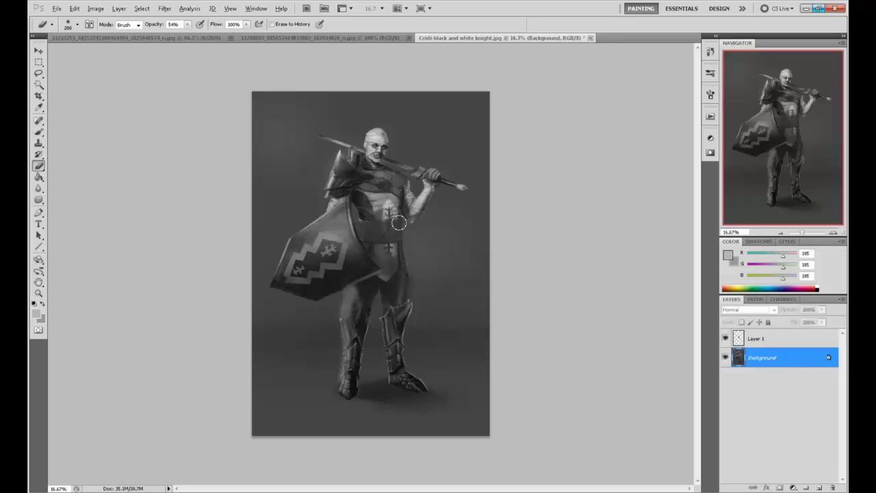
{"action": "key", "text": "b"}
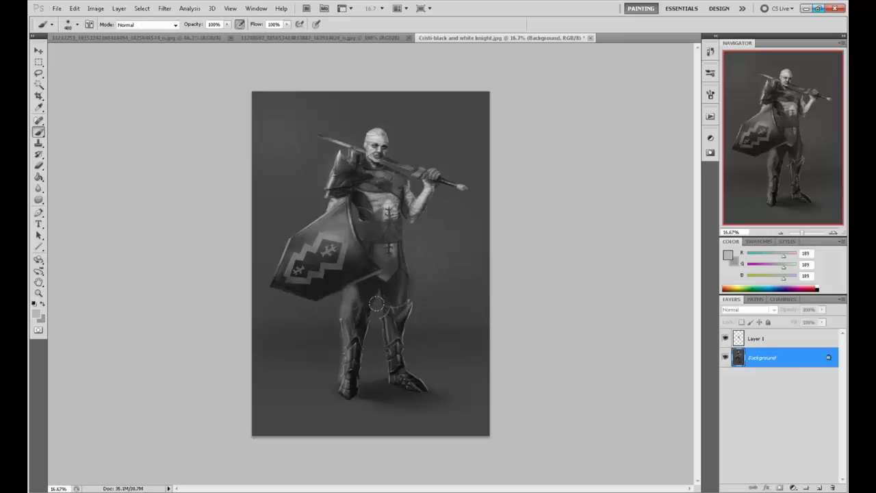
{"action": "left_click_drag", "start_coordinate": [376, 304], "coordinate": [396, 376]}
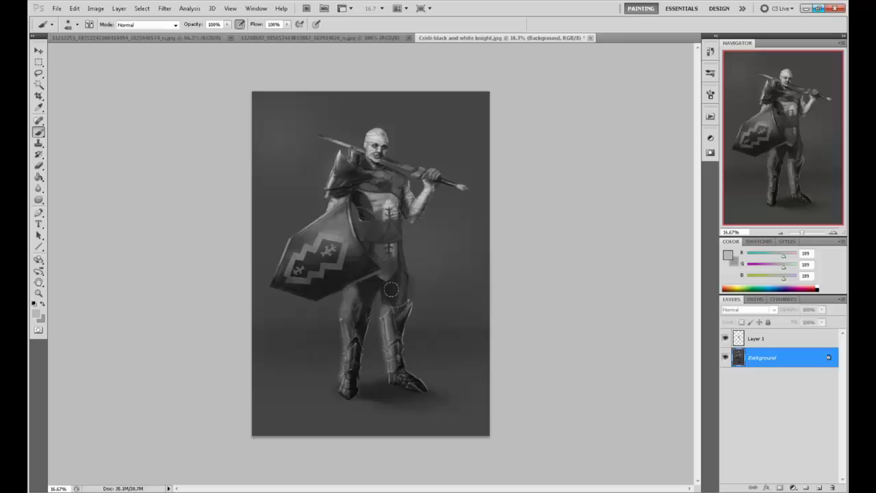
{"action": "key", "text": "ctrl+z"}
- Brighten the shield-facing edges of both legs on the Background using the Eraser at 54% opacity and size 90
{"action": "key", "text": "e"}
{"action": "mouse_move", "coordinate": [378, 307]}
{"action": "left_mouse_down"}
{"action": "mouse_move", "coordinate": [394, 323]}
{"action": "mouse_move", "coordinate": [389, 314]}
{"action": "mouse_move", "coordinate": [396, 371]}
{"action": "mouse_move", "coordinate": [388, 320]}
{"action": "mouse_move", "coordinate": [395, 356]}
{"action": "left_mouse_up"}
{"action": "mouse_move", "coordinate": [353, 287]}
{"action": "left_mouse_down"}
{"action": "mouse_move", "coordinate": [349, 365]}
{"action": "mouse_move", "coordinate": [345, 357]}
{"action": "left_mouse_up"}
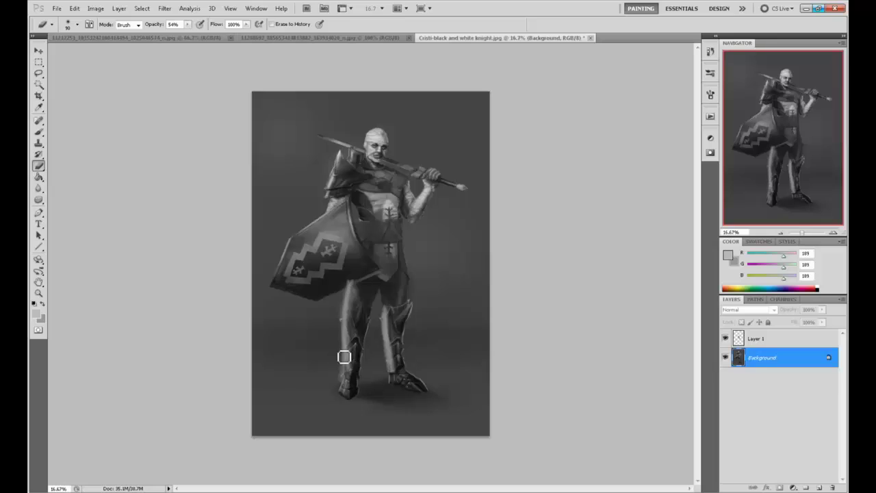
{"action": "left_click_drag", "start_coordinate": [353, 304], "coordinate": [346, 371]}
{"action": "left_click_drag", "start_coordinate": [353, 287], "coordinate": [365, 323]}
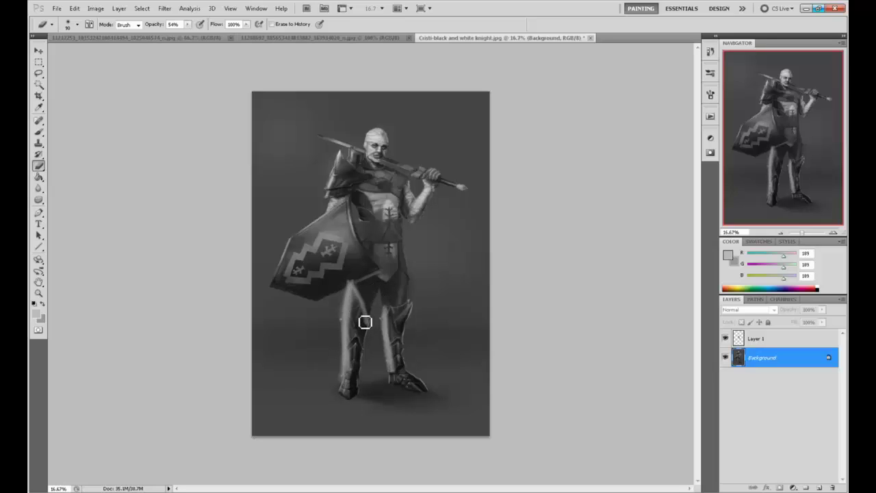
{"action": "key", "text": "ctrl+z"}
{"action": "left_click_drag", "start_coordinate": [356, 290], "coordinate": [369, 341]}
{"action": "key", "text": "ctrl+z"}
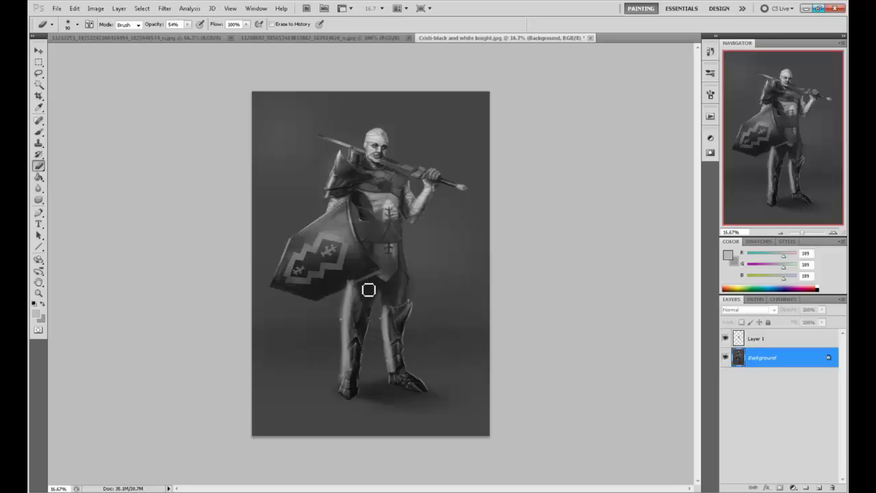
- Try darkening the leg farther from the shield with a sampled near-black (24, 24, 24) and a brush of size 150
{"action": "key", "text": "b"}
{"action": "left_click", "coordinate": [363, 281], "text": "alt"}
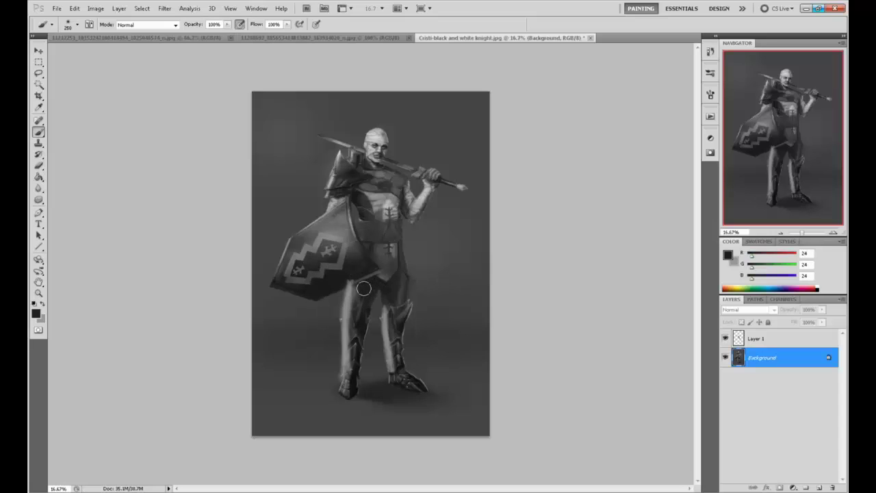
{"action": "key", "text": "bracketleft"}
{"action": "key", "text": "bracketleft"}
{"action": "key", "text": "bracketleft"}
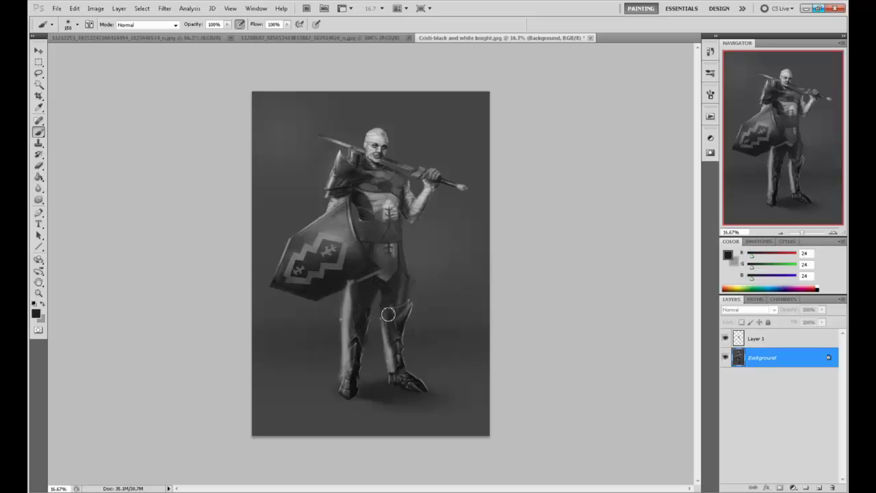
{"action": "mouse_move", "coordinate": [388, 314]}
{"action": "left_mouse_down"}
{"action": "mouse_move", "coordinate": [404, 369]}
{"action": "mouse_move", "coordinate": [404, 317]}
{"action": "mouse_move", "coordinate": [391, 299]}
{"action": "left_mouse_up"}
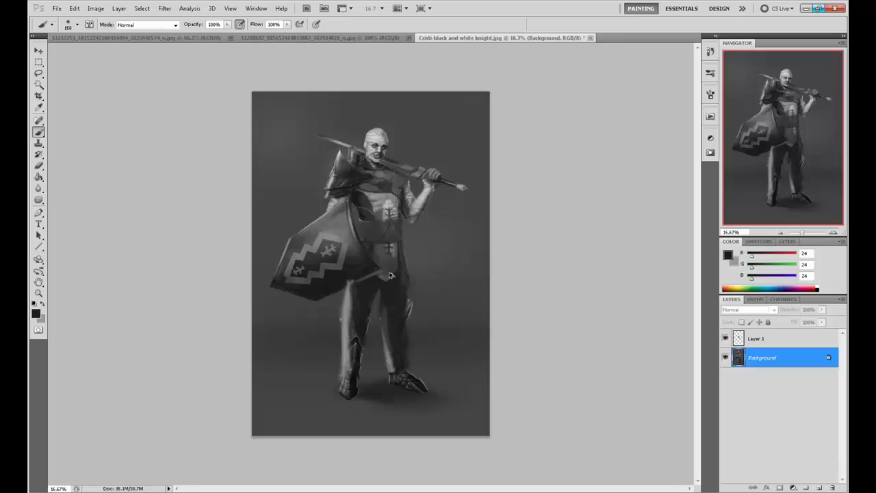
{"action": "key", "text": "ctrl+z"}
{"action": "key", "text": "ctrl+z"}
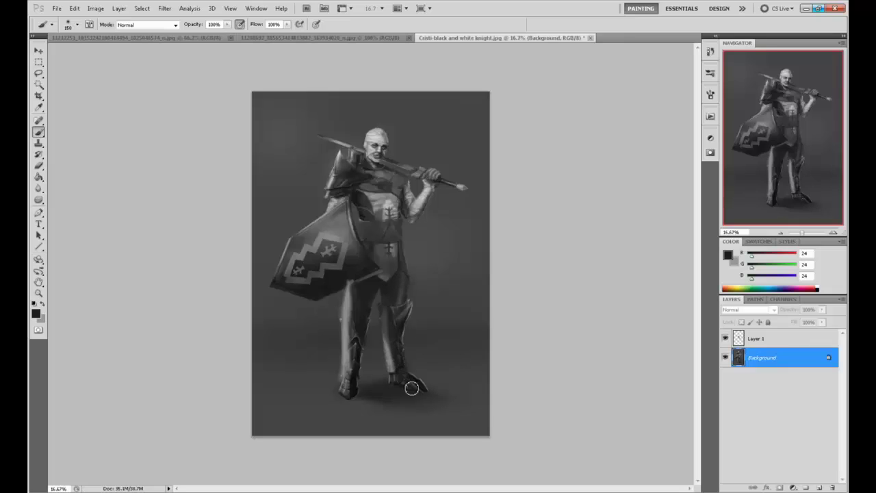
{"action": "key", "text": "ctrl+z"}
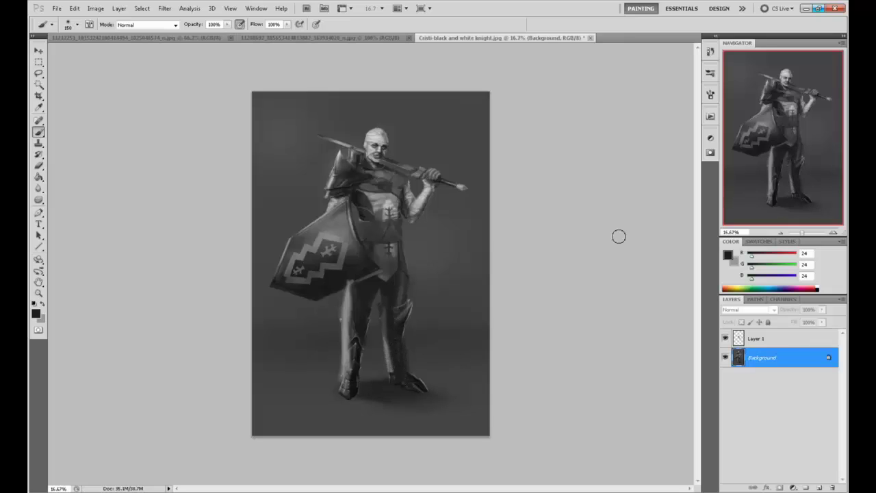
- Mark the gap between the legs and the shield-side leg's line in red (255, 24, 24), and undo the marks and the leg darkening
{"action": "left_click", "coordinate": [796, 254]}
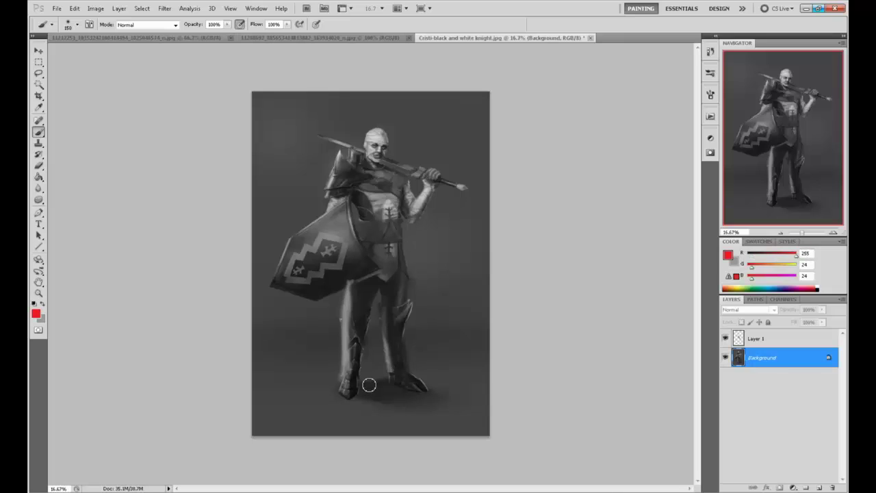
{"action": "mouse_move", "coordinate": [358, 380]}
{"action": "left_mouse_down"}
{"action": "mouse_move", "coordinate": [401, 382]}
{"action": "mouse_move", "coordinate": [384, 283]}
{"action": "left_mouse_up"}
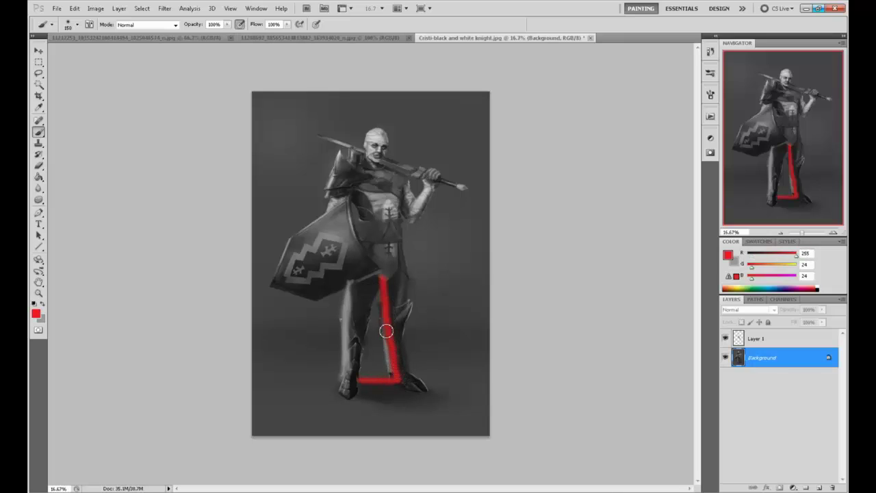
{"action": "key", "text": "ctrl+z"}
{"action": "left_click_drag", "start_coordinate": [355, 280], "coordinate": [349, 405]}
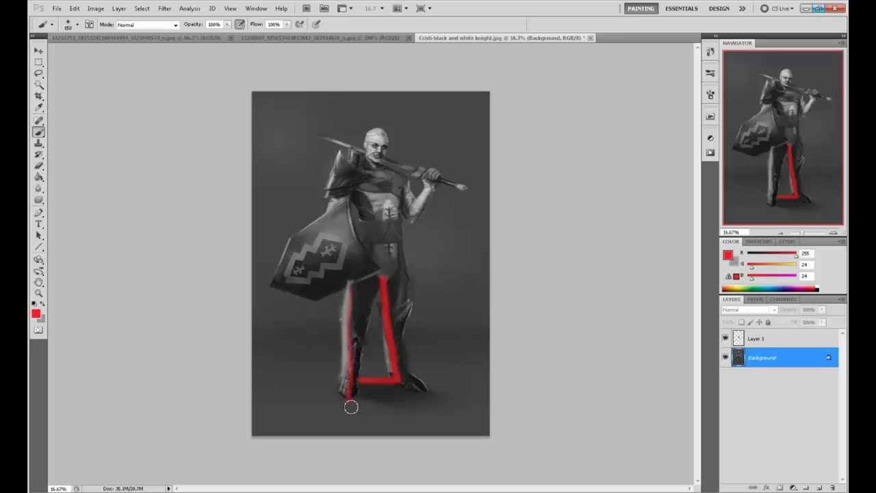
{"action": "key", "text": "ctrl+alt+z"}
{"action": "key", "text": "ctrl+alt+z"}
{"action": "key", "text": "ctrl+alt+z"}
{"action": "key", "text": "ctrl+alt+z"}
{"action": "key", "text": "ctrl+alt+z"}
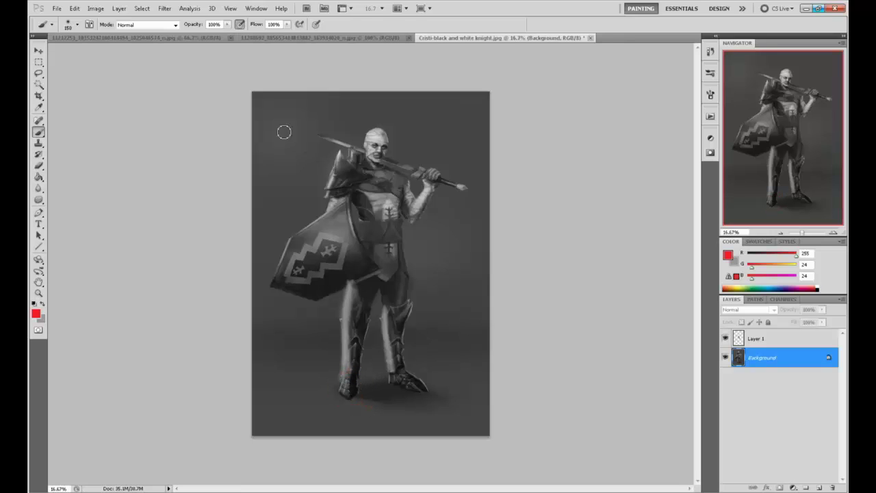
- Widen and reshape the knight's shield-side boot on the Background in Liquify with Forward Warp at brush size 421
{"action": "left_click", "coordinate": [166, 9]}
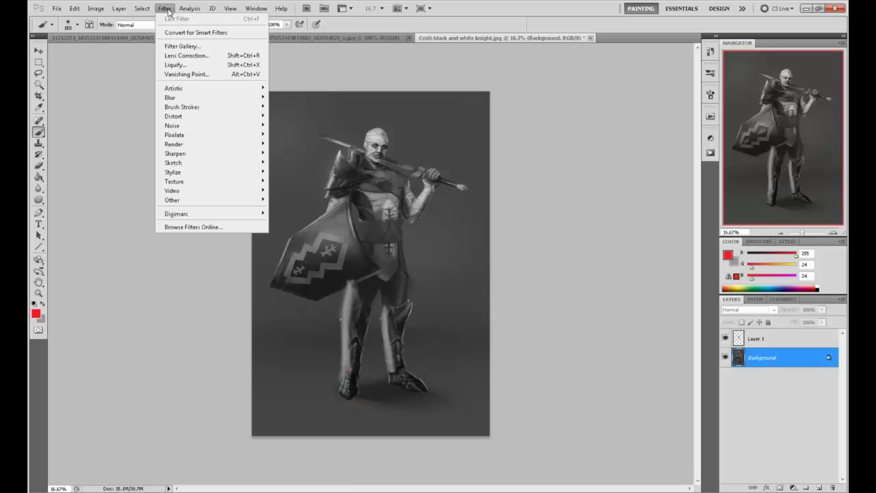
{"action": "left_click", "coordinate": [202, 65]}
{"action": "left_click", "coordinate": [803, 82]}
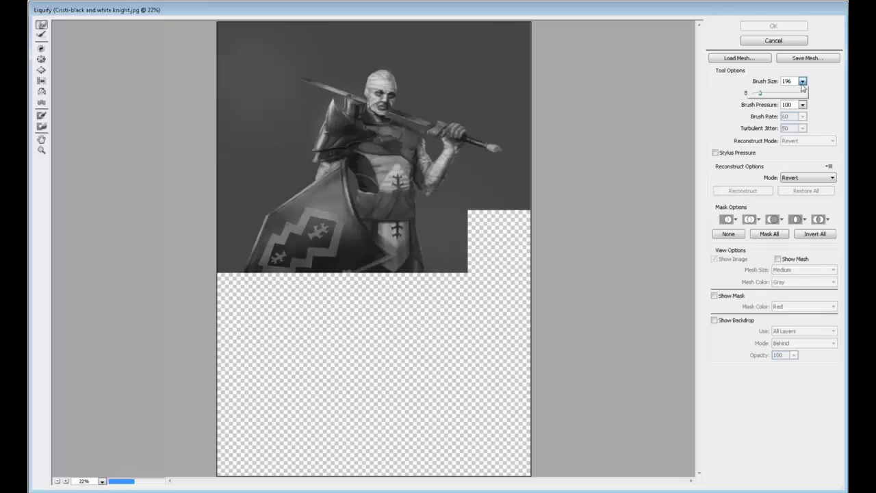
{"action": "left_click", "coordinate": [760, 96]}
{"action": "left_click", "coordinate": [802, 81]}
{"action": "left_click_drag", "start_coordinate": [761, 94], "coordinate": [769, 94]}
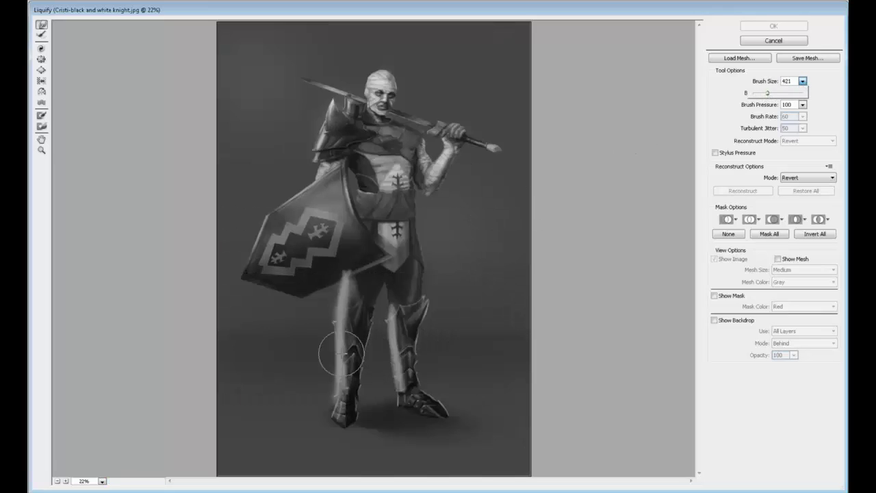
{"action": "mouse_move", "coordinate": [329, 409]}
{"action": "left_mouse_down"}
{"action": "mouse_move", "coordinate": [364, 408]}
{"action": "mouse_move", "coordinate": [366, 421]}
{"action": "mouse_move", "coordinate": [344, 417]}
{"action": "mouse_move", "coordinate": [348, 438]}
{"action": "mouse_move", "coordinate": [346, 414]}
{"action": "mouse_move", "coordinate": [352, 420]}
{"action": "mouse_move", "coordinate": [340, 419]}
{"action": "mouse_move", "coordinate": [356, 424]}
{"action": "left_mouse_up"}
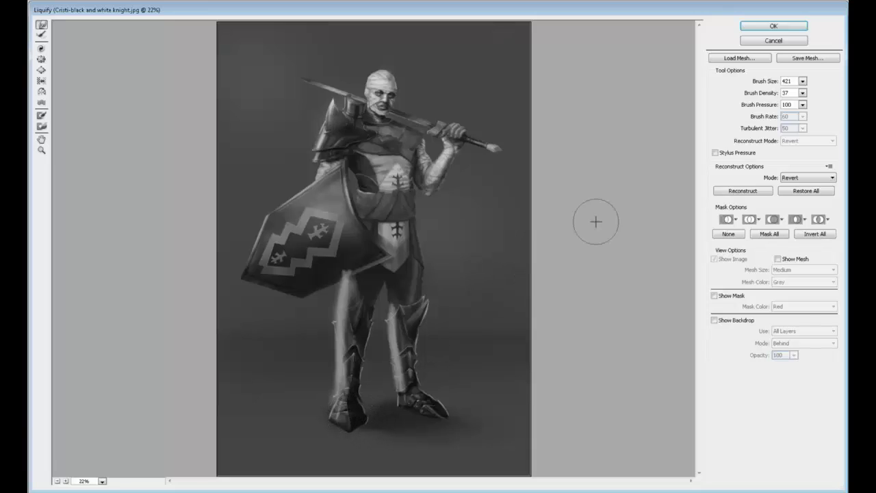
- Refine the toe and sole of the shield-side boot with smaller Forward Warp brushes of sizes 173 and 257
{"action": "left_click", "coordinate": [802, 81]}
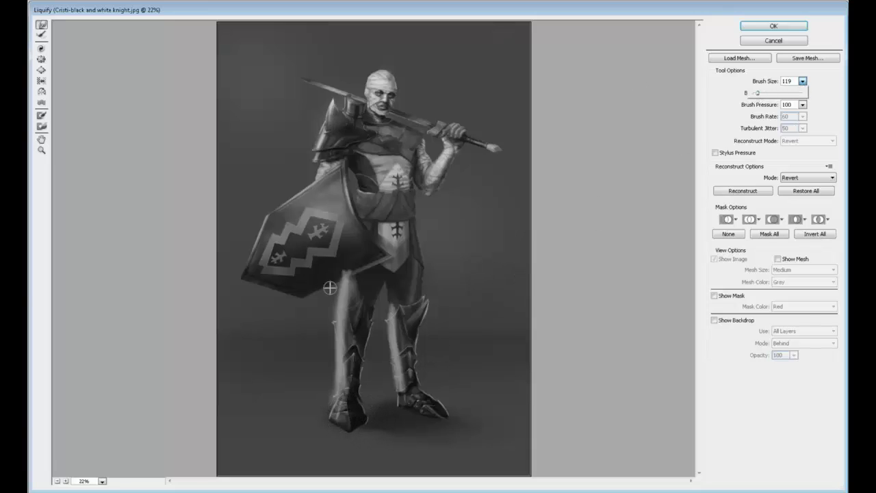
{"action": "left_click", "coordinate": [340, 415]}
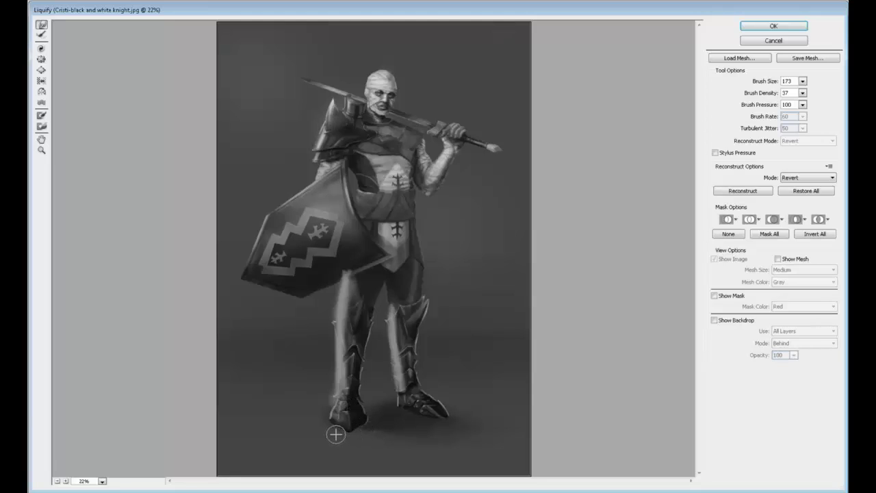
{"action": "key", "text": "bracketright"}
{"action": "key", "text": "bracketright"}
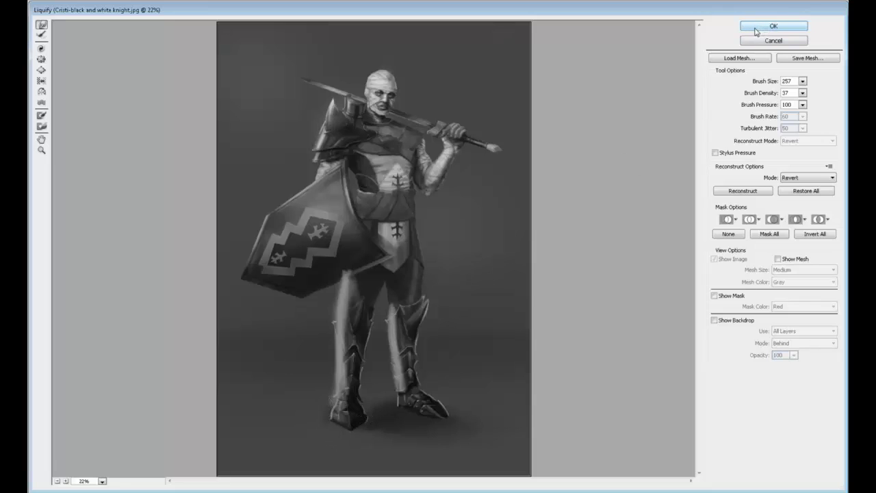
- Shrink the shield-side boot slightly with the Pucker tool at brush size 661 and apply the Liquify changes
{"action": "left_click", "coordinate": [802, 82]}
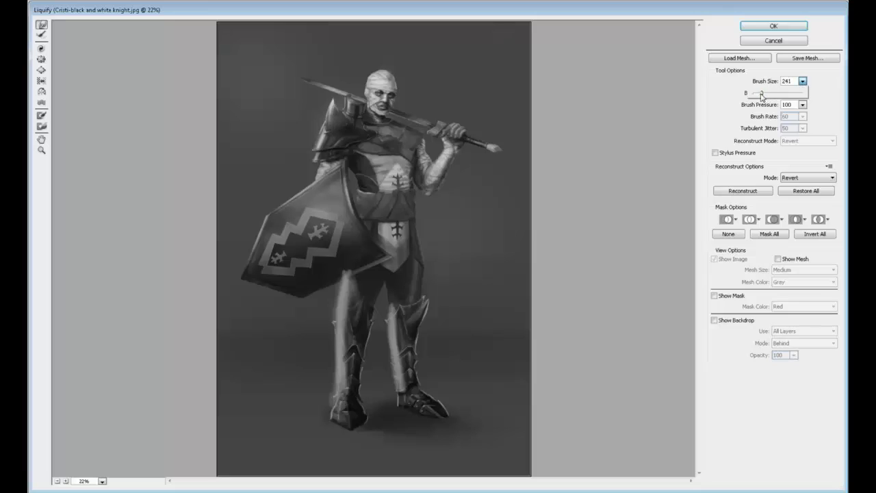
{"action": "left_click_drag", "start_coordinate": [762, 95], "coordinate": [755, 96]}
{"action": "key", "text": "s"}
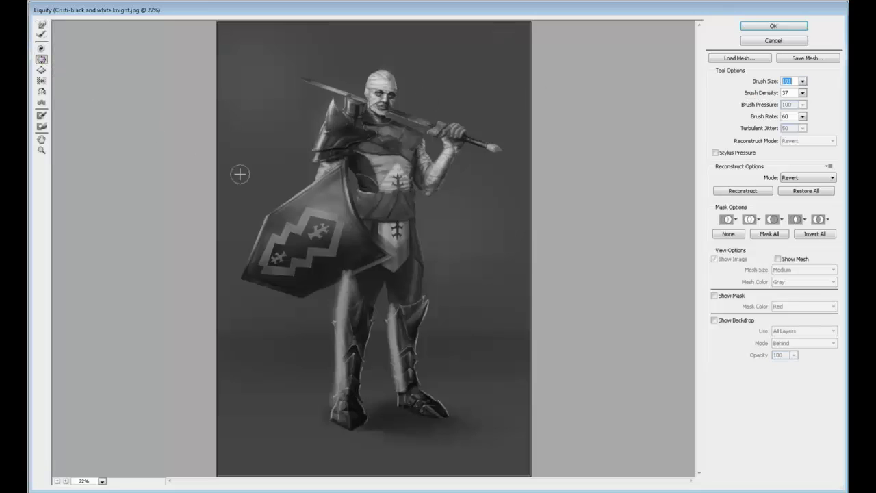
{"action": "left_click", "coordinate": [802, 82]}
{"action": "left_click_drag", "start_coordinate": [766, 99], "coordinate": [767, 99]}
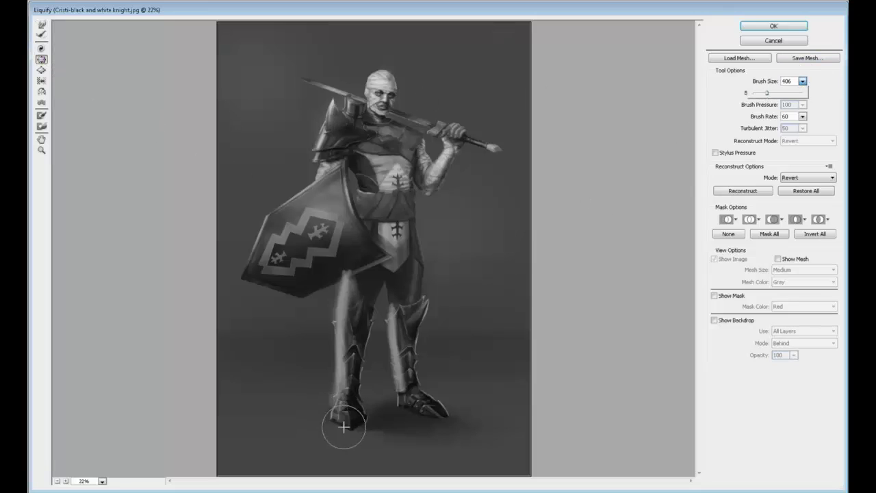
{"action": "left_click", "coordinate": [776, 95]}
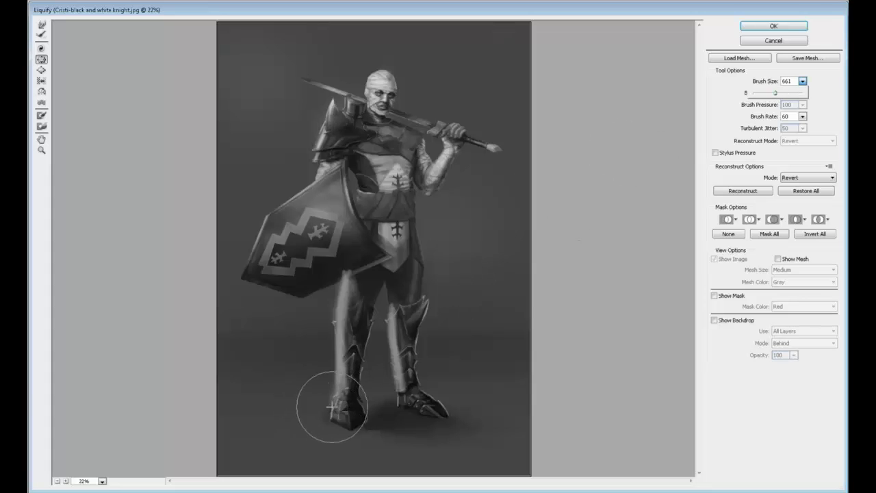
{"action": "left_click", "coordinate": [347, 421]}
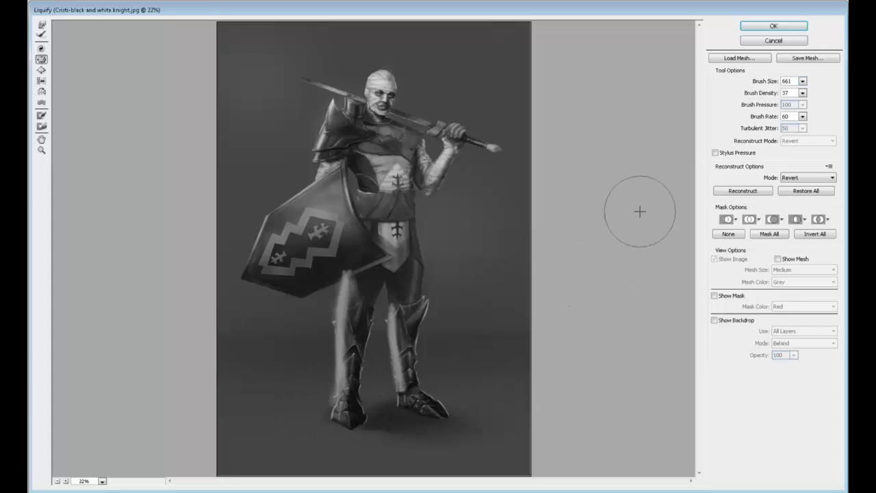
{"action": "left_click", "coordinate": [761, 27]}
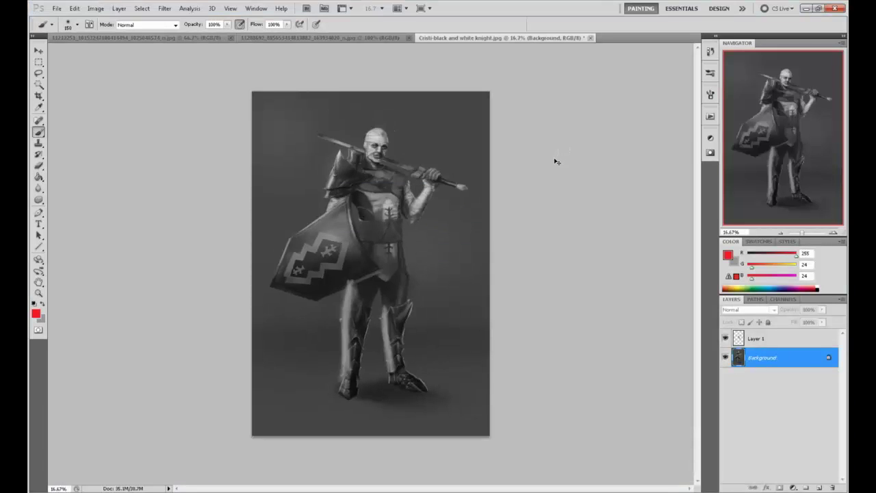
- Compare the repainted knight with the original through an early history state and return to the Liquify state
{"action": "key", "text": "ctrl+shift+s"}
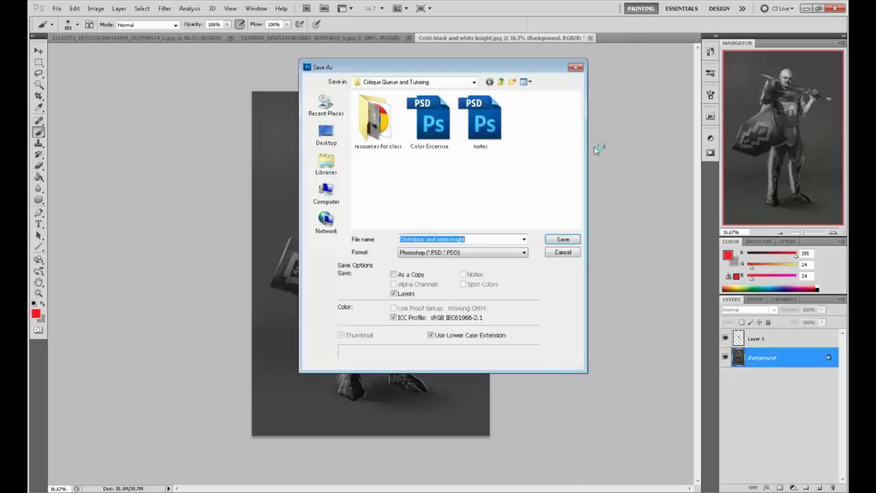
{"action": "left_click", "coordinate": [561, 252]}
{"action": "left_click", "coordinate": [709, 52]}
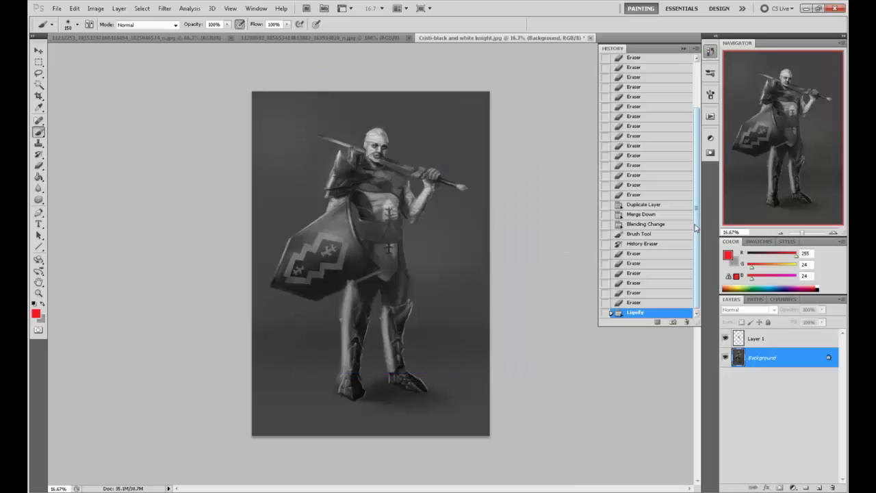
{"action": "left_click_drag", "start_coordinate": [697, 226], "coordinate": [707, 148]}
{"action": "left_click", "coordinate": [674, 66]}
{"action": "left_click_drag", "start_coordinate": [695, 76], "coordinate": [695, 121]}
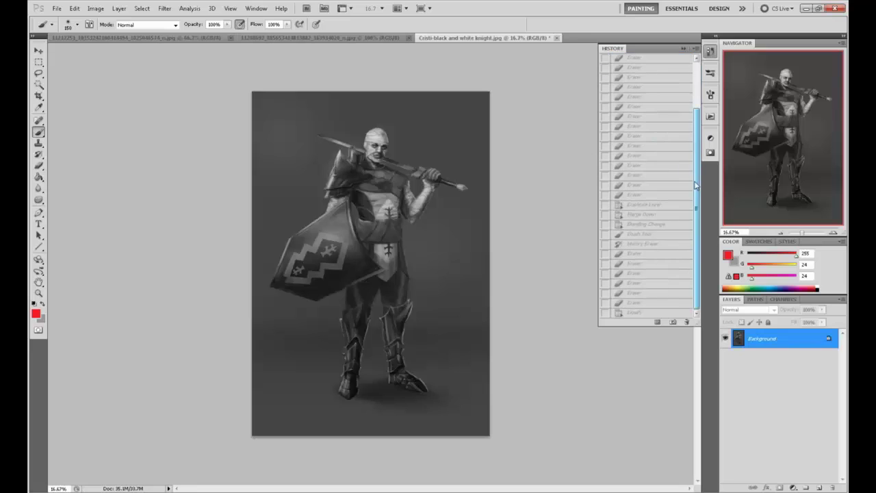
{"action": "left_click", "coordinate": [619, 312]}
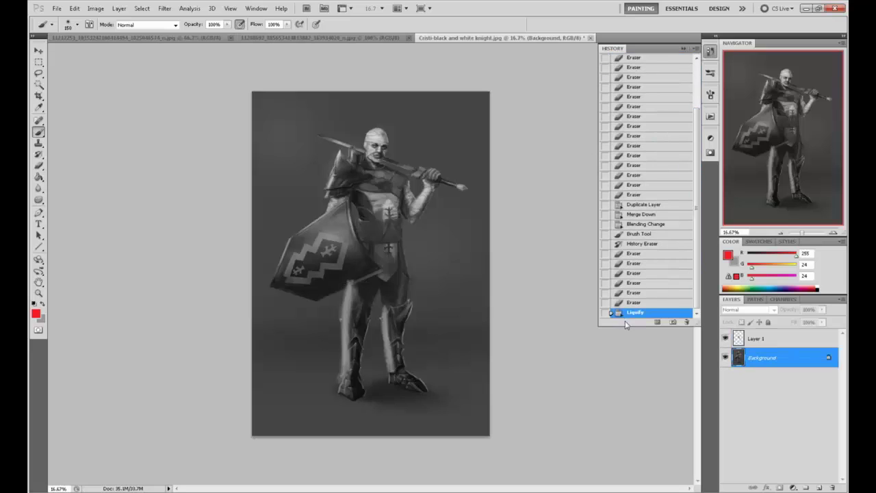
{"action": "left_click", "coordinate": [685, 49]}
- Toggle the visibility of Layer 1 to compare the knight with and without its darkening
{"action": "left_click", "coordinate": [765, 340]}
{"action": "left_click", "coordinate": [725, 340]}
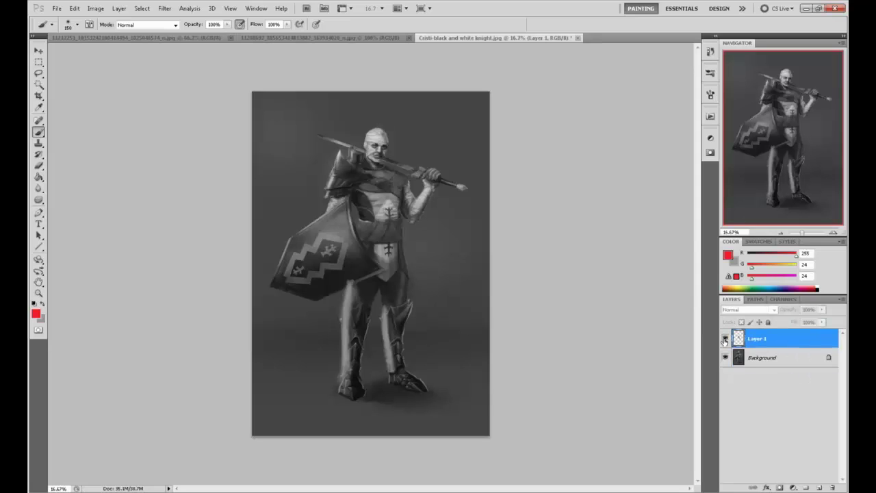
{"action": "left_click", "coordinate": [725, 340]}
{"action": "left_click", "coordinate": [725, 340]}
{"action": "left_click", "coordinate": [725, 340]}
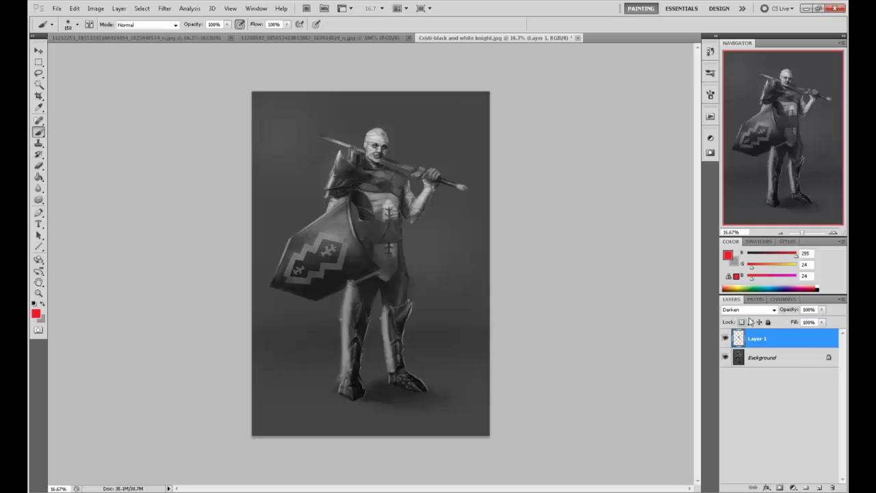
- Flatten the knight painting into the Background and close the document, saving its changes
{"action": "right_click", "coordinate": [787, 348]}
{"action": "left_click", "coordinate": [781, 346]}
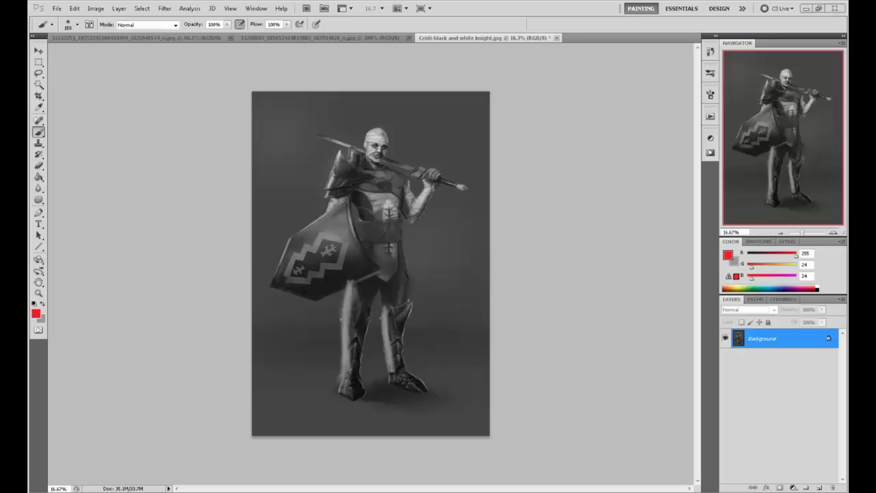
{"action": "left_click", "coordinate": [555, 38]}
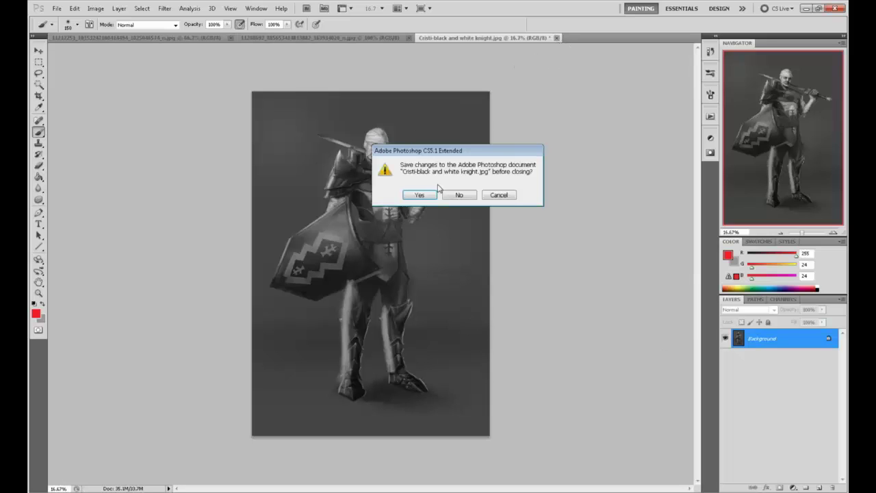
{"action": "left_click", "coordinate": [424, 194]}
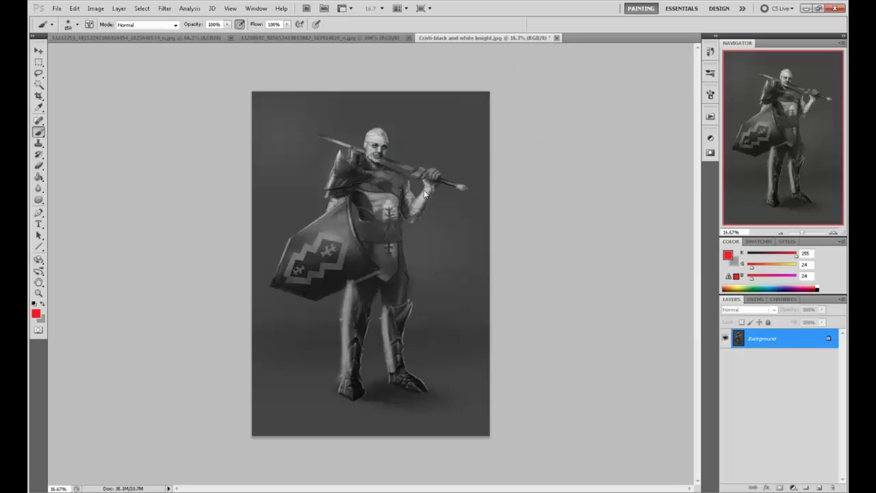
- Switch to the painting of the blonde girl on the railings and open it in Liquify
{"action": "left_click", "coordinate": [362, 39]}
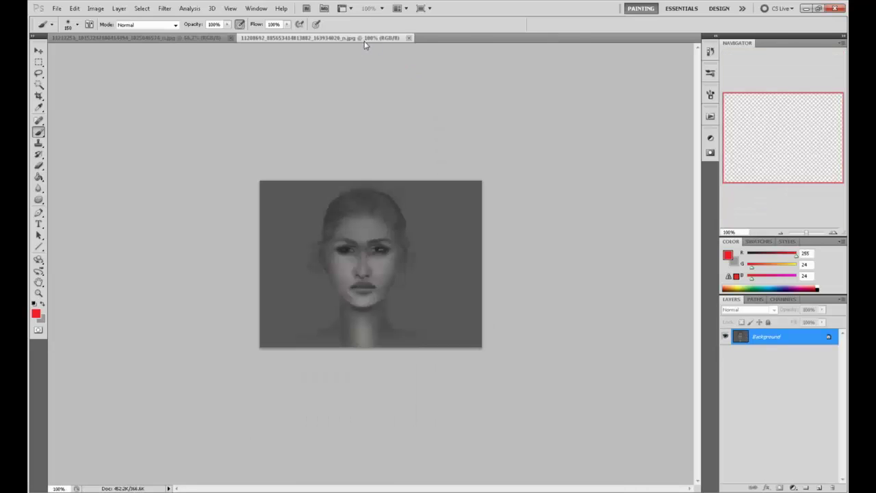
{"action": "left_click", "coordinate": [198, 39]}
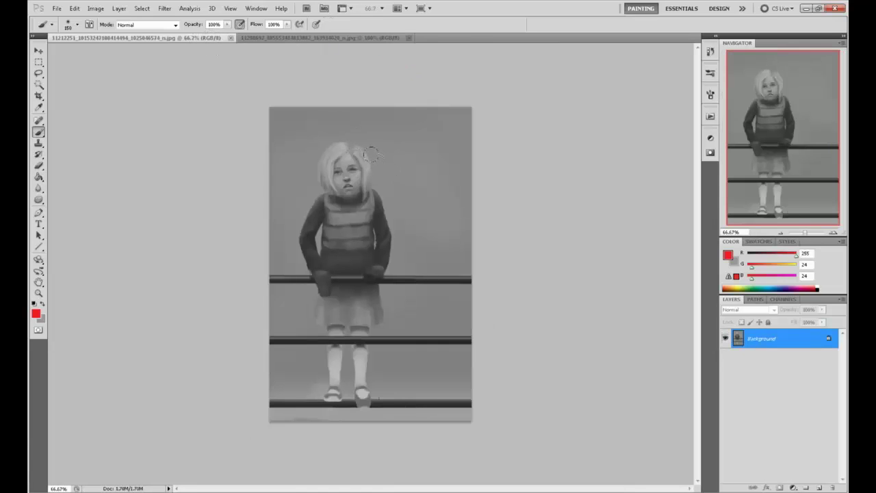
{"action": "key", "text": "z"}
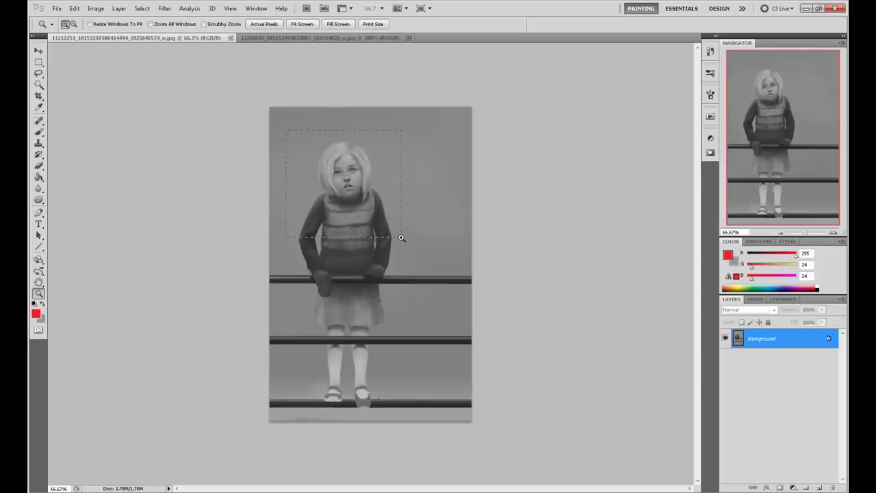
{"action": "left_click_drag", "start_coordinate": [392, 226], "coordinate": [393, 228]}
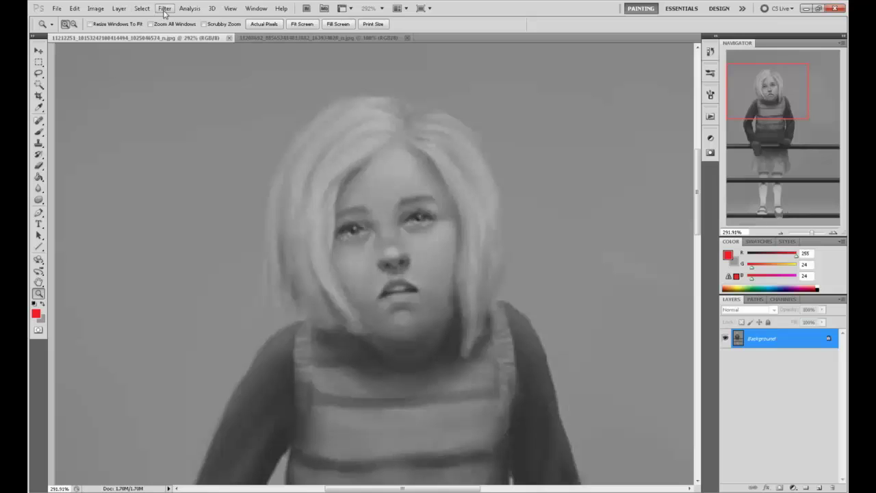
{"action": "left_click", "coordinate": [164, 8]}
{"action": "left_click", "coordinate": [186, 65]}
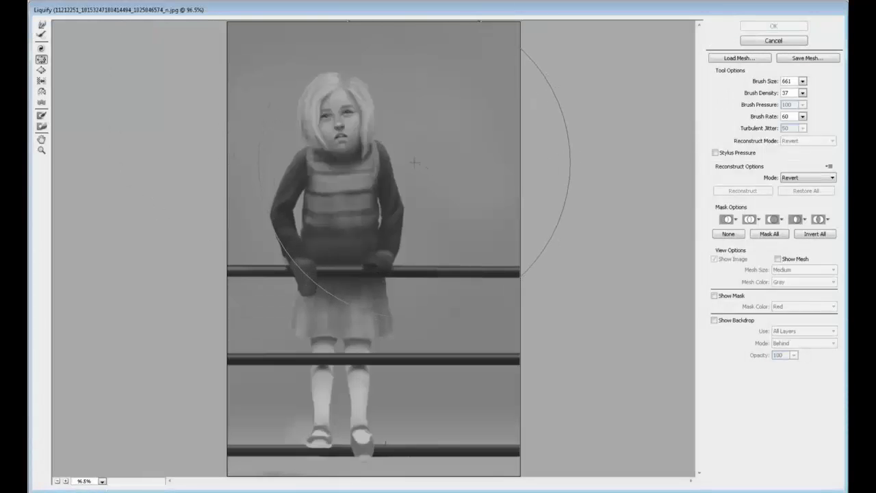
- Reshape the girl's mouth, jaw and chin in Liquify with Forward Warp at brush size 61
{"action": "key", "text": "z"}
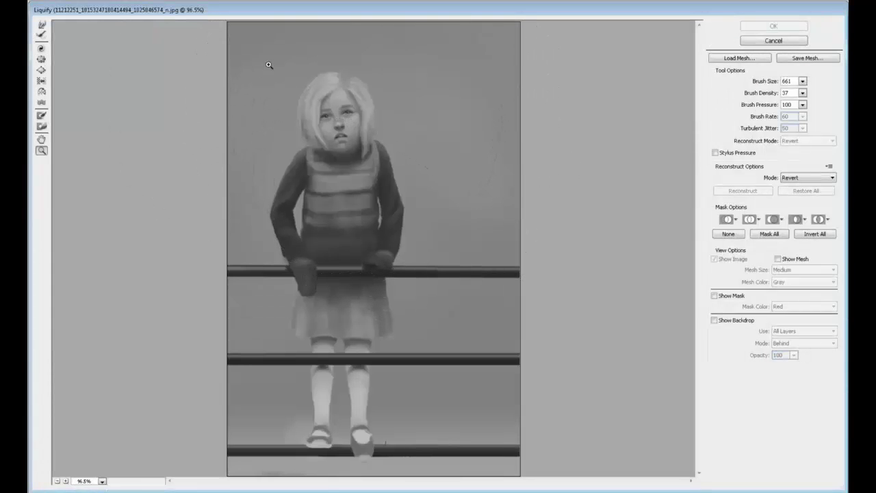
{"action": "left_click_drag", "start_coordinate": [269, 65], "coordinate": [407, 205]}
{"action": "key", "text": "w"}
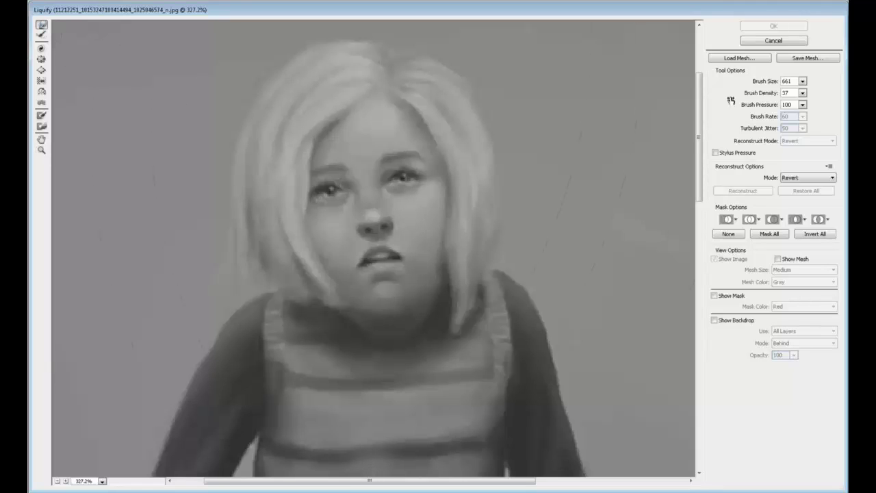
{"action": "left_click_drag", "start_coordinate": [805, 82], "coordinate": [756, 97]}
{"action": "mouse_move", "coordinate": [405, 260]}
{"action": "left_mouse_down"}
{"action": "mouse_move", "coordinate": [353, 272]}
{"action": "mouse_move", "coordinate": [378, 240]}
{"action": "mouse_move", "coordinate": [383, 267]}
{"action": "left_mouse_up"}
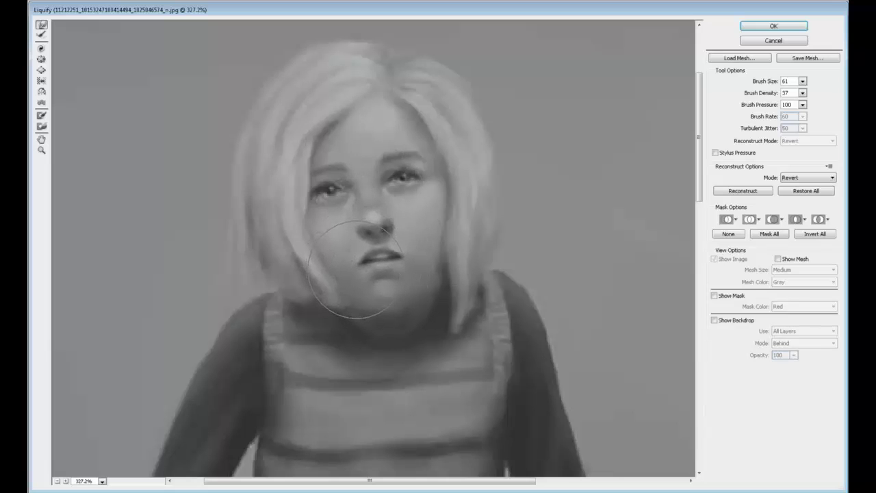
{"action": "mouse_move", "coordinate": [383, 249]}
{"action": "left_mouse_down"}
{"action": "mouse_move", "coordinate": [339, 312]}
{"action": "mouse_move", "coordinate": [337, 303]}
{"action": "mouse_move", "coordinate": [439, 298]}
{"action": "left_mouse_up"}
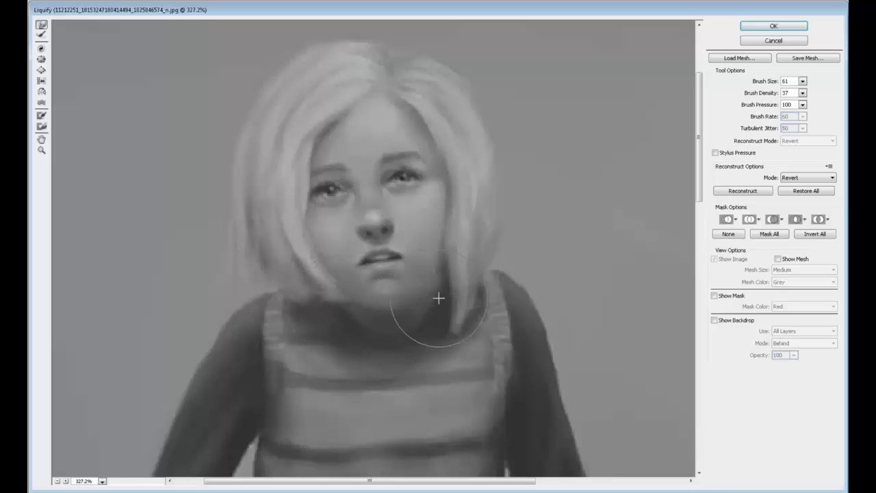
- Enlarge and reposition the girl's left eye using Bloat and Forward Warp at brush size 121
{"action": "left_click", "coordinate": [803, 81]}
{"action": "left_click_drag", "start_coordinate": [757, 96], "coordinate": [759, 96]}
{"action": "left_click", "coordinate": [416, 171]}
{"action": "left_click", "coordinate": [41, 69]}
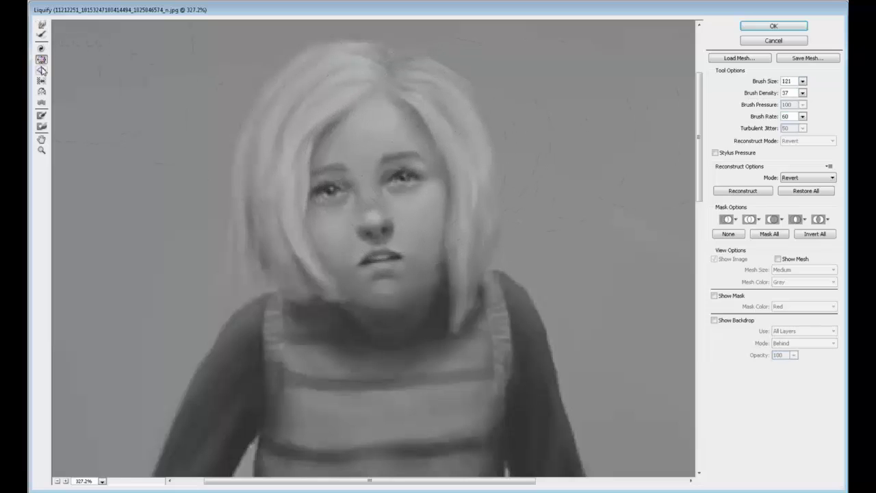
{"action": "left_click", "coordinate": [404, 178]}
{"action": "left_click", "coordinate": [41, 25]}
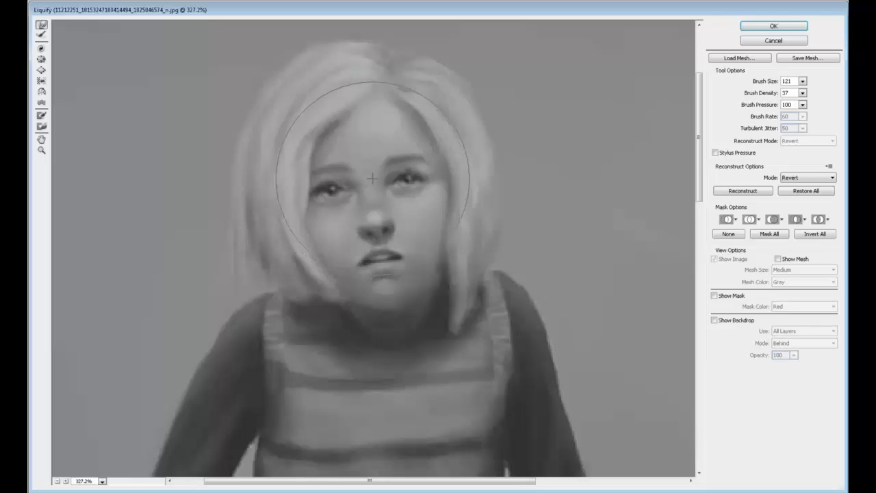
- Shrink the girl's nose area with the Pucker tool at brush size 82
{"action": "left_click", "coordinate": [41, 59]}
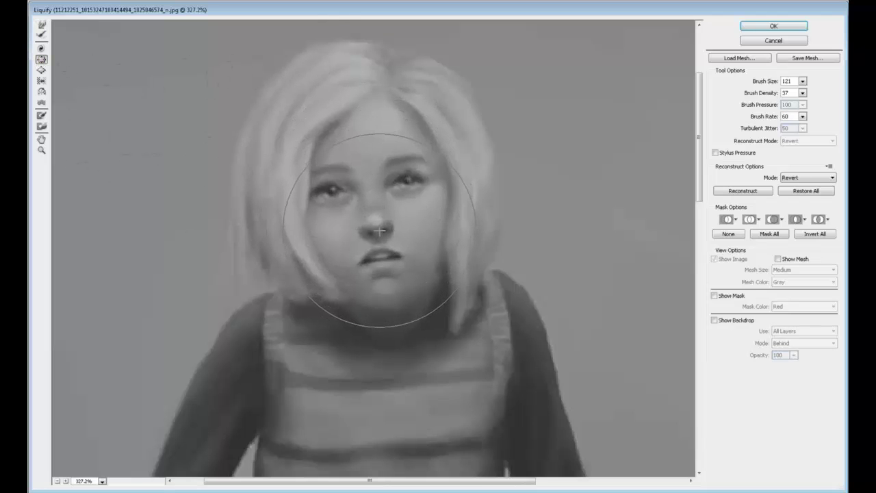
{"action": "left_click", "coordinate": [802, 81]}
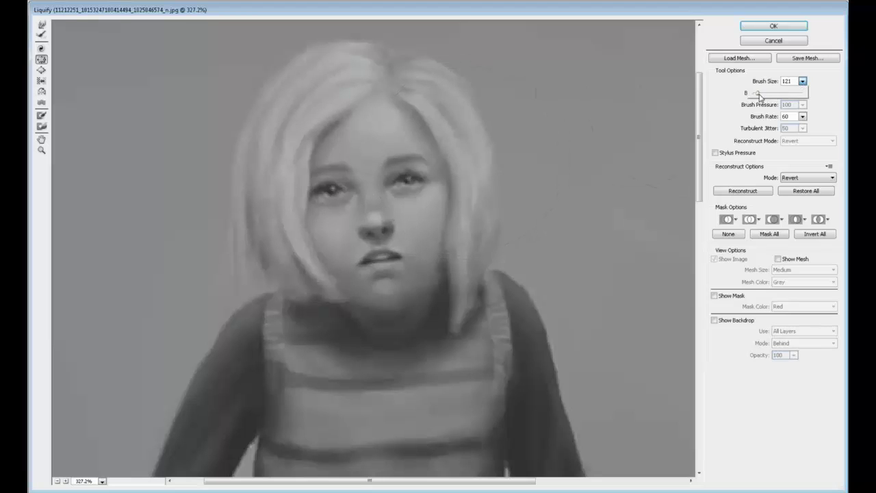
{"action": "key", "text": "bracketleft"}
{"action": "key", "text": "bracketleft"}
{"action": "key", "text": "bracketleft"}
{"action": "key", "text": "bracketleft"}
{"action": "key", "text": "bracketleft"}
{"action": "key", "text": "bracketleft"}
{"action": "key", "text": "bracketleft"}
{"action": "key", "text": "bracketleft"}
{"action": "key", "text": "bracketleft"}
{"action": "key", "text": "bracketleft"}
{"action": "key", "text": "bracketleft"}
{"action": "key", "text": "bracketleft"}
{"action": "left_click", "coordinate": [379, 233]}
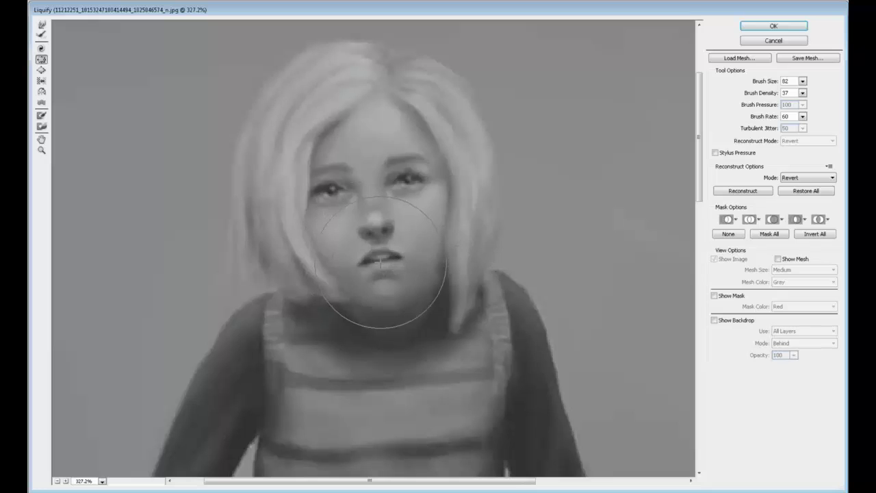
- Refine the girl's facial features with Forward Warp, reducing the brush size to 62
{"action": "key", "text": "w"}
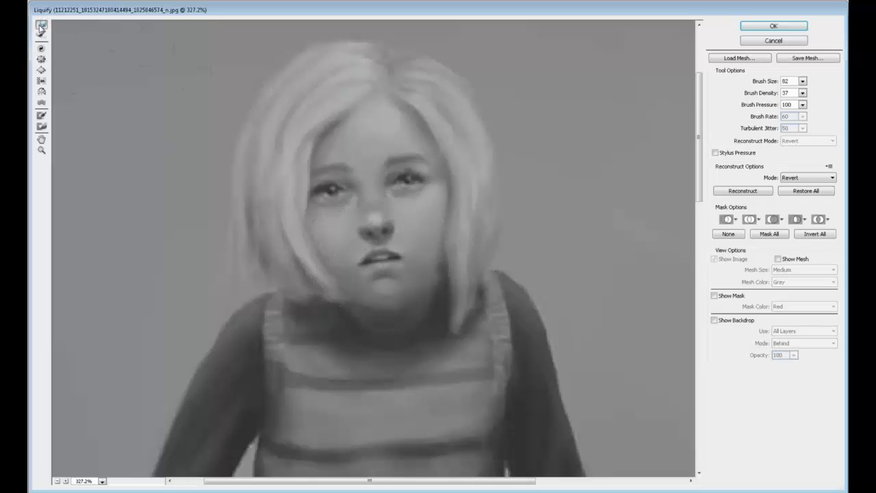
{"action": "key", "text": "ctrl+minus"}
{"action": "key", "text": "ctrl+minus"}
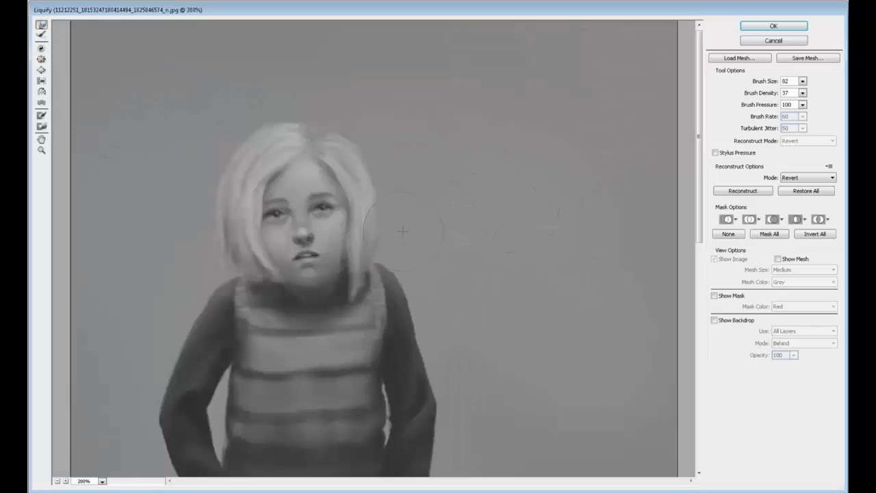
{"action": "key", "text": "bracketleft"}
{"action": "key", "text": "bracketleft"}
- Pucker the area around the girl's eyes at brush size 151, then at size 76
{"action": "left_click", "coordinate": [41, 60]}
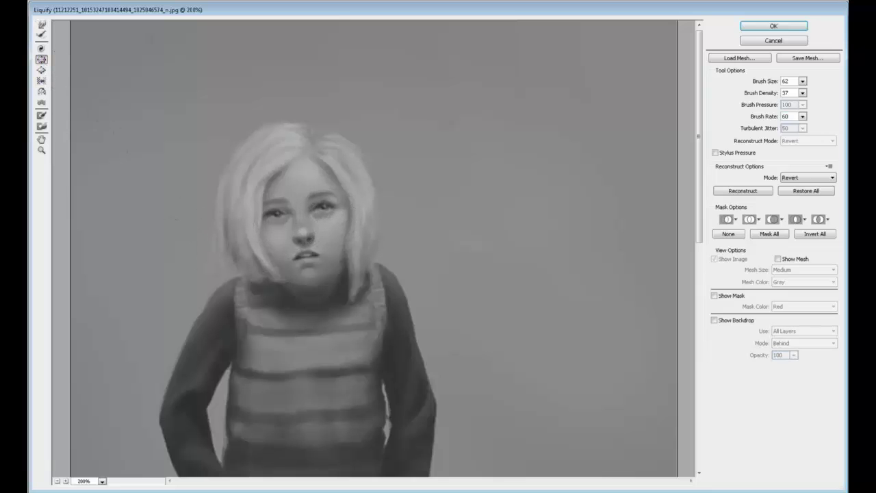
{"action": "left_click", "coordinate": [802, 81]}
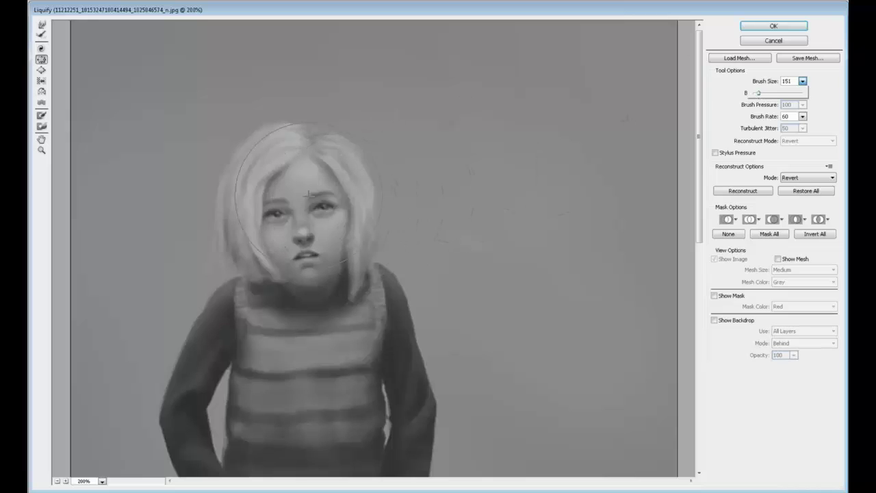
{"action": "left_click", "coordinate": [322, 215]}
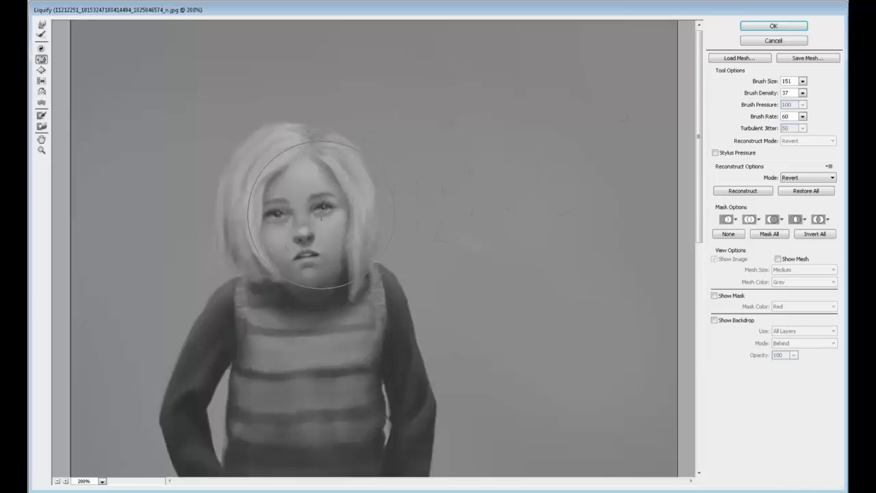
{"action": "left_click", "coordinate": [802, 81]}
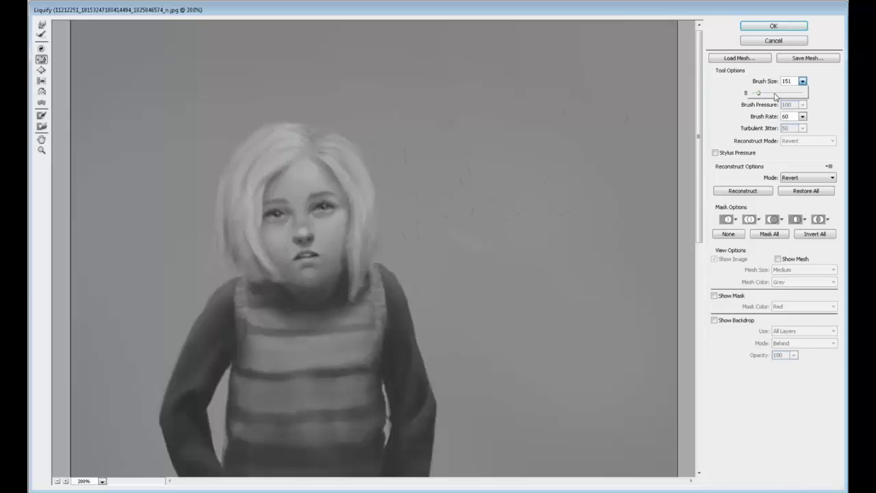
{"action": "left_click", "coordinate": [320, 205]}
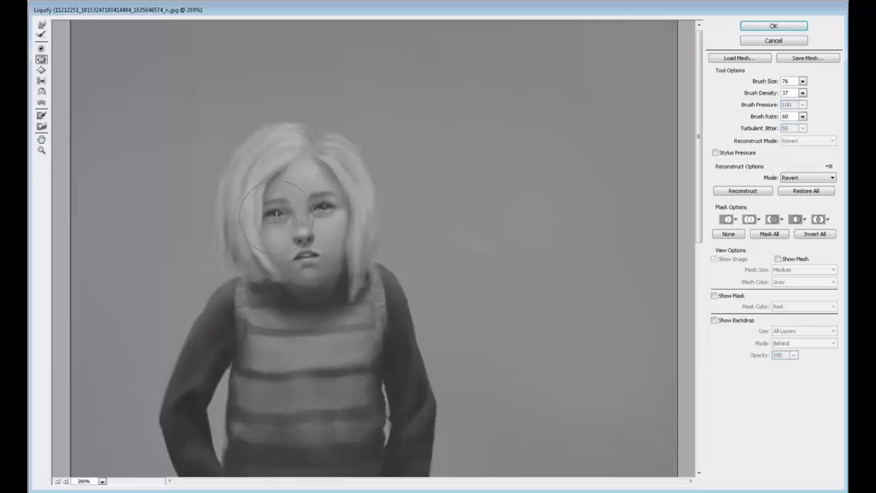
- Adjust the girl's eyebrows and forehead with Forward Warp at brush size 46
{"action": "left_click", "coordinate": [41, 25]}
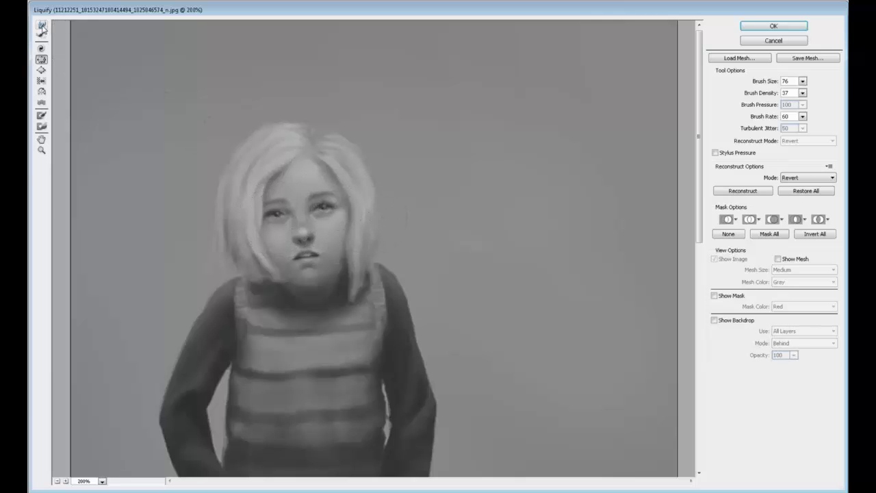
{"action": "left_click", "coordinate": [802, 81]}
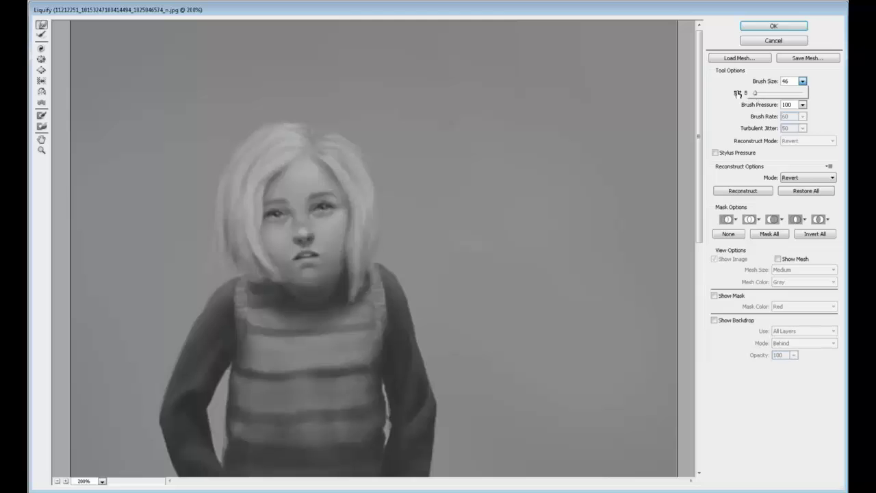
{"action": "left_click", "coordinate": [289, 194]}
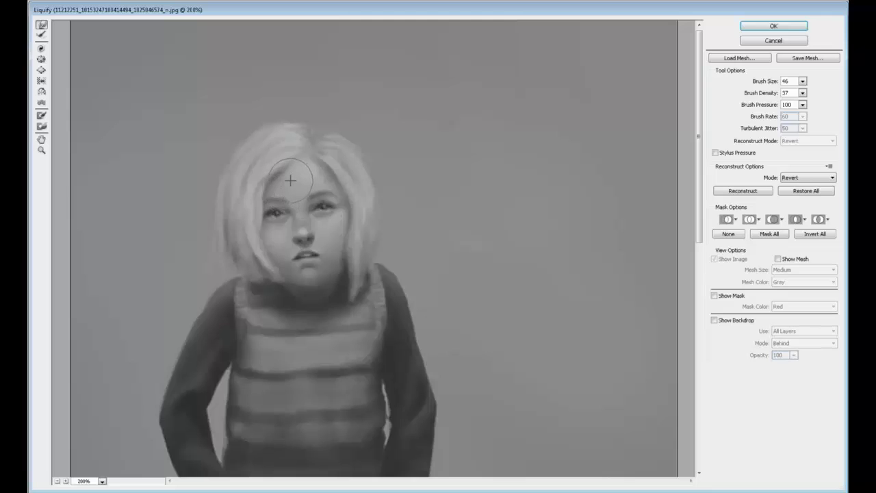
{"action": "key", "text": "alt"}
{"action": "left_click", "coordinate": [773, 26]}
- Push the girl's jaw and mouth into shape with Forward Warp at brush sizes 136 and 76
{"action": "left_click", "coordinate": [802, 81]}
{"action": "left_click_drag", "start_coordinate": [757, 95], "coordinate": [759, 95]}
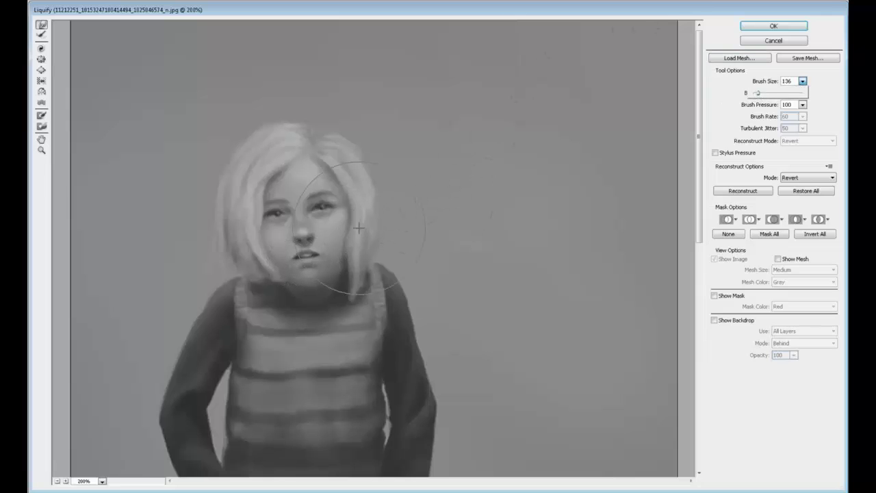
{"action": "left_click", "coordinate": [345, 272]}
{"action": "left_click_drag", "start_coordinate": [332, 292], "coordinate": [331, 287]}
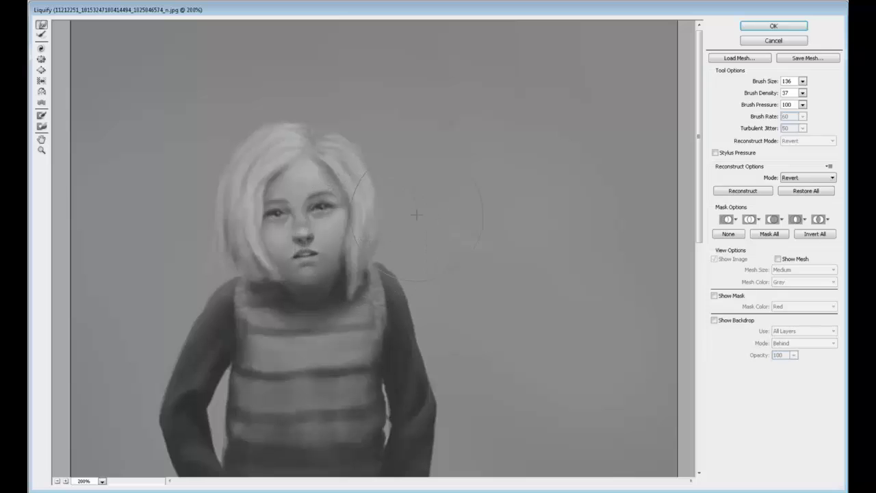
{"action": "left_click", "coordinate": [802, 81]}
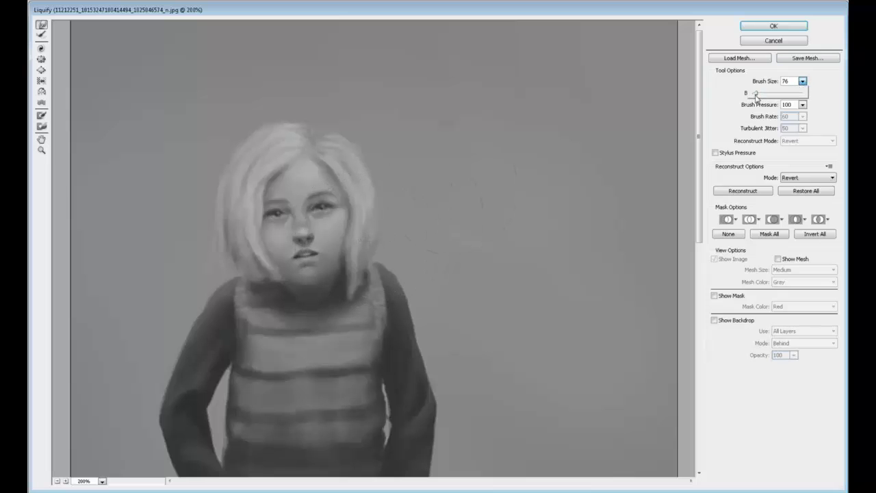
{"action": "left_click", "coordinate": [304, 271]}
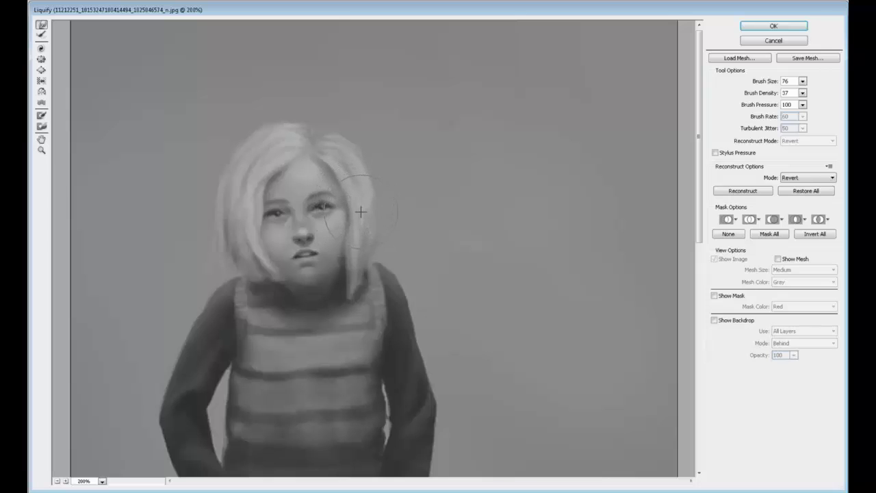
- Tighten the girl's hair outline with Forward Warp at brush size 136 and refine its lower ends at size 61
{"action": "left_click", "coordinate": [802, 80]}
{"action": "left_click", "coordinate": [388, 133]}
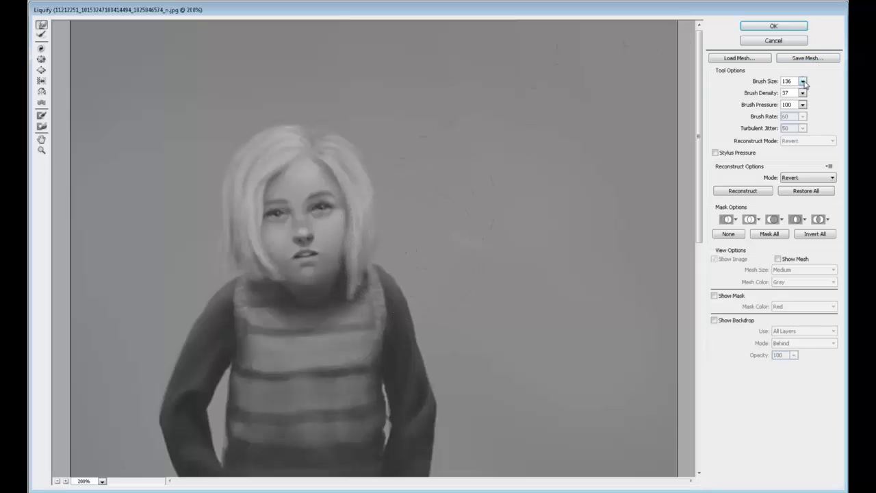
{"action": "left_click_drag", "start_coordinate": [803, 82], "coordinate": [755, 97]}
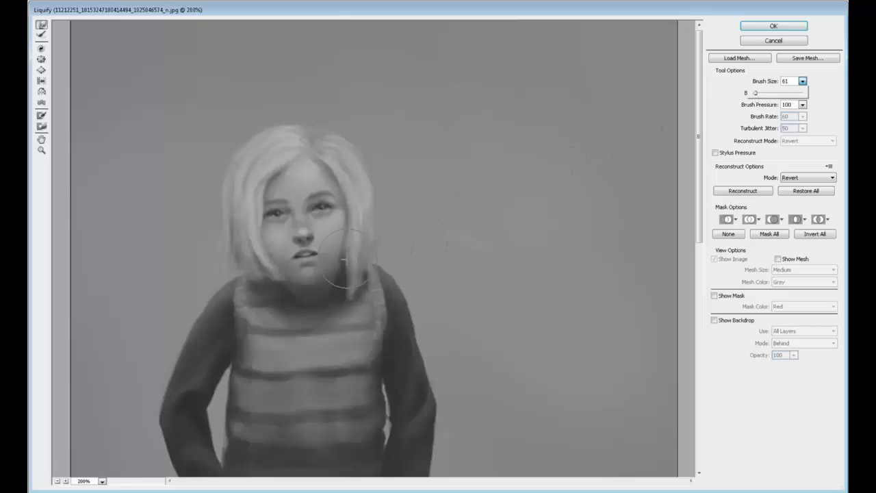
{"action": "left_click", "coordinate": [371, 259]}
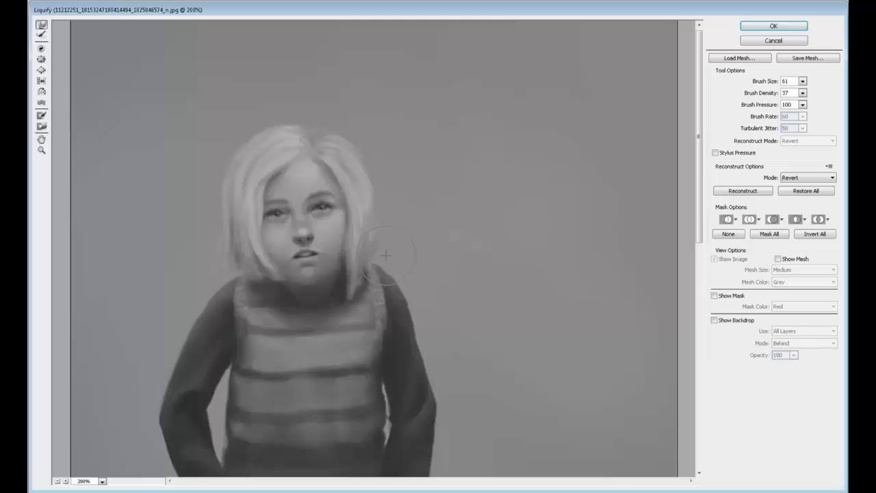
- Reshape both of the girl's shoulders with Forward Warp at brush sizes 61 and 106
{"action": "mouse_move", "coordinate": [404, 264]}
{"action": "left_mouse_down"}
{"action": "mouse_move", "coordinate": [426, 286]}
{"action": "mouse_move", "coordinate": [423, 297]}
{"action": "left_mouse_up"}
{"action": "left_click", "coordinate": [802, 81]}
{"action": "left_click_drag", "start_coordinate": [761, 96], "coordinate": [757, 96]}
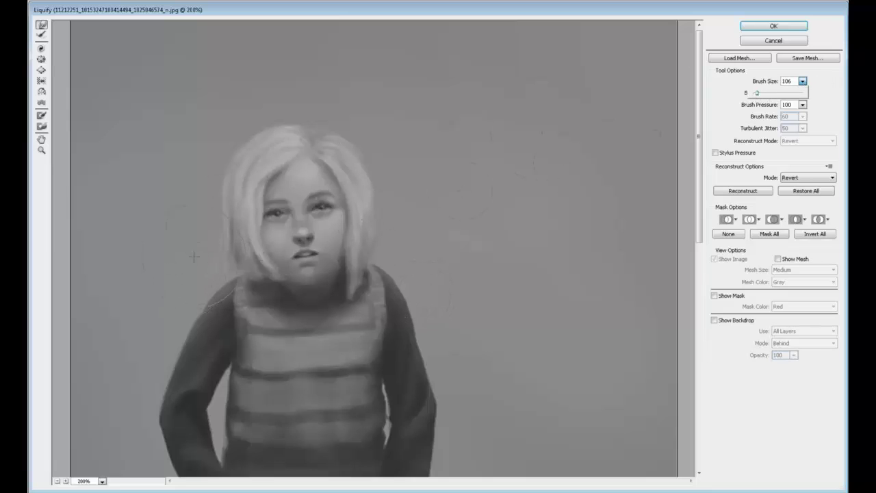
{"action": "left_click", "coordinate": [191, 293]}
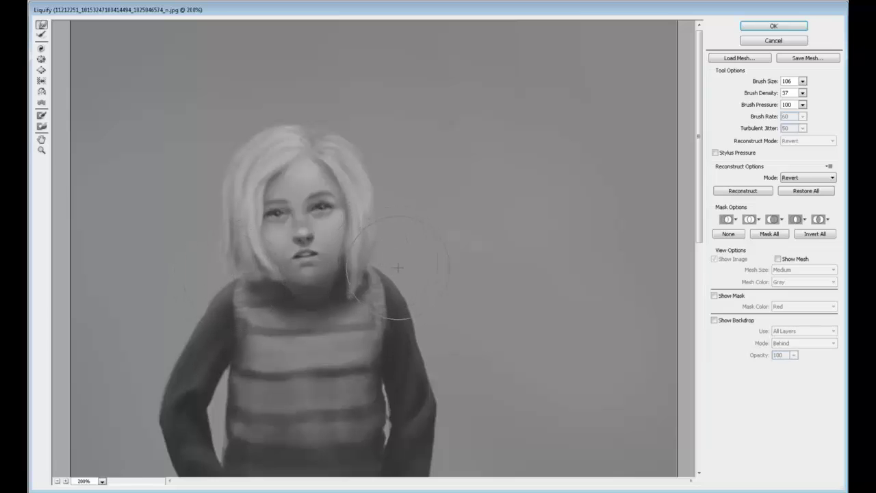
- Refine the girl's head with Pucker at size 106 and Forward Warp at size 46, and apply the Liquify changes
{"action": "key", "text": "ctrl+minus"}
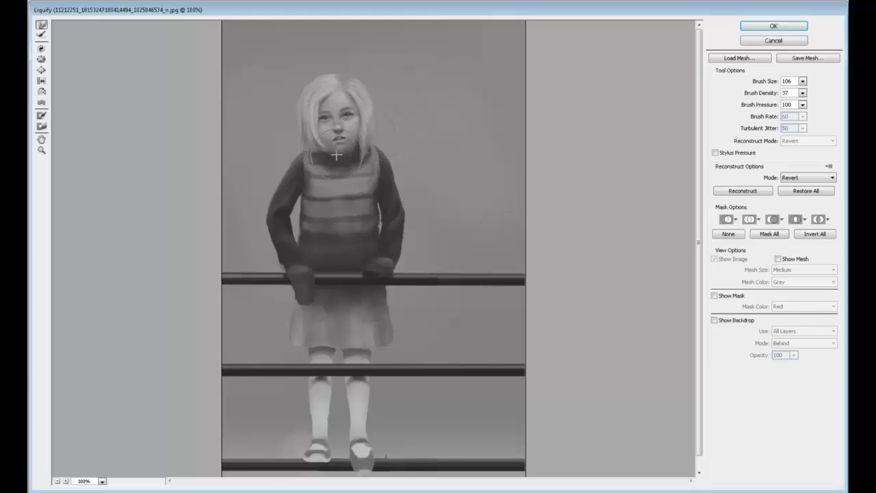
{"action": "left_click", "coordinate": [41, 59]}
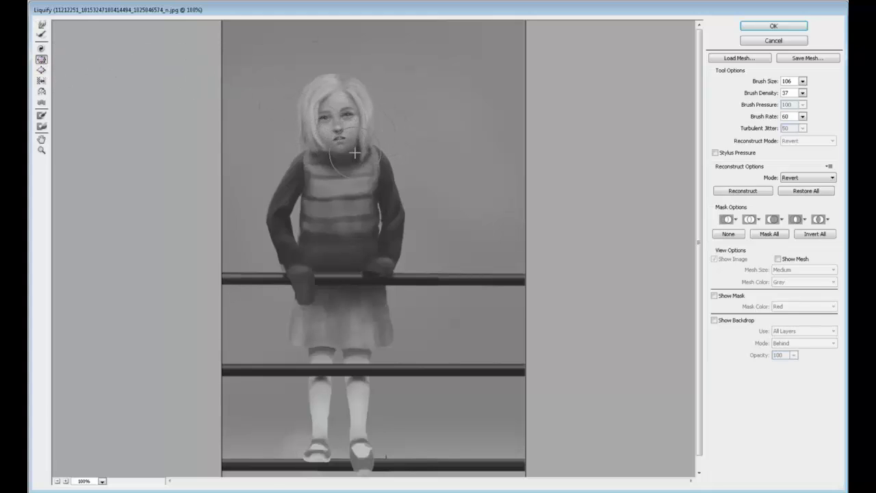
{"action": "left_click", "coordinate": [41, 25]}
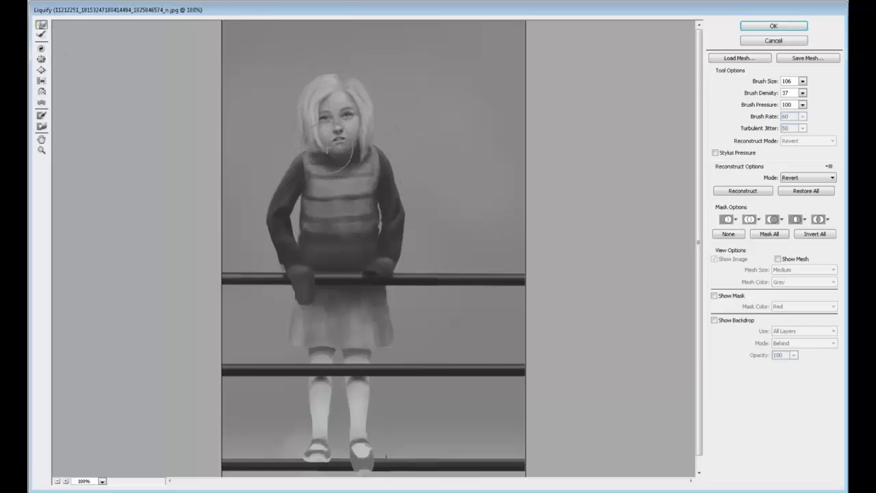
{"action": "left_click", "coordinate": [802, 81]}
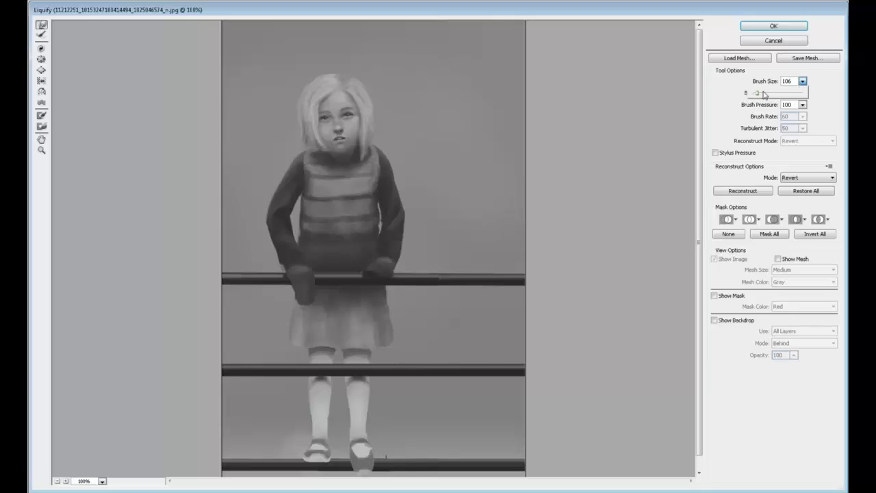
{"action": "mouse_move", "coordinate": [766, 95]}
{"action": "left_mouse_down"}
{"action": "mouse_move", "coordinate": [754, 96]}
{"action": "mouse_move", "coordinate": [767, 106]}
{"action": "mouse_move", "coordinate": [761, 89]}
{"action": "left_mouse_up"}
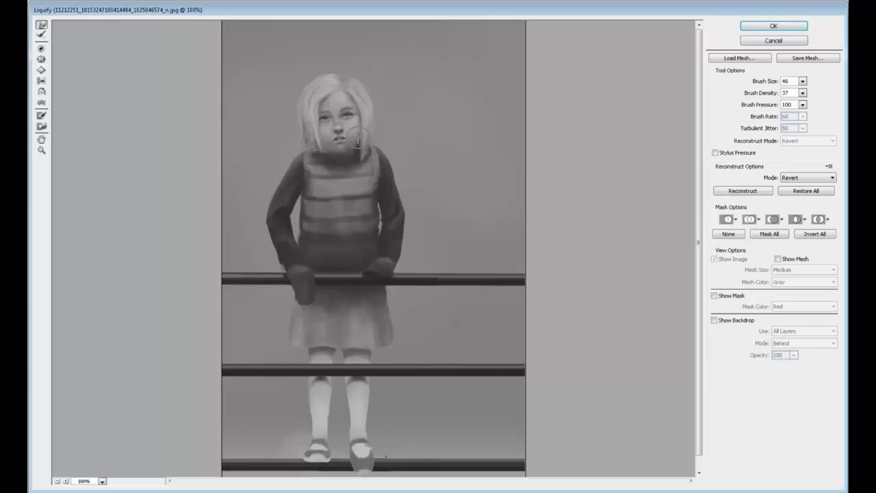
{"action": "left_click", "coordinate": [773, 25]}
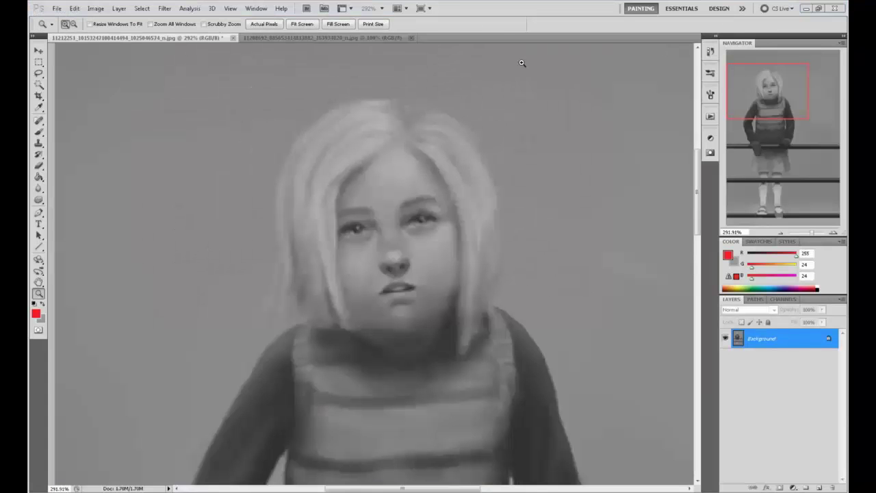
- Paint a shadow under the girl's jaw with a size 25 brush in dark gray sampled from the neck (RGB 76)
{"action": "key", "text": "b"}
{"action": "left_click", "coordinate": [386, 336], "text": "alt"}
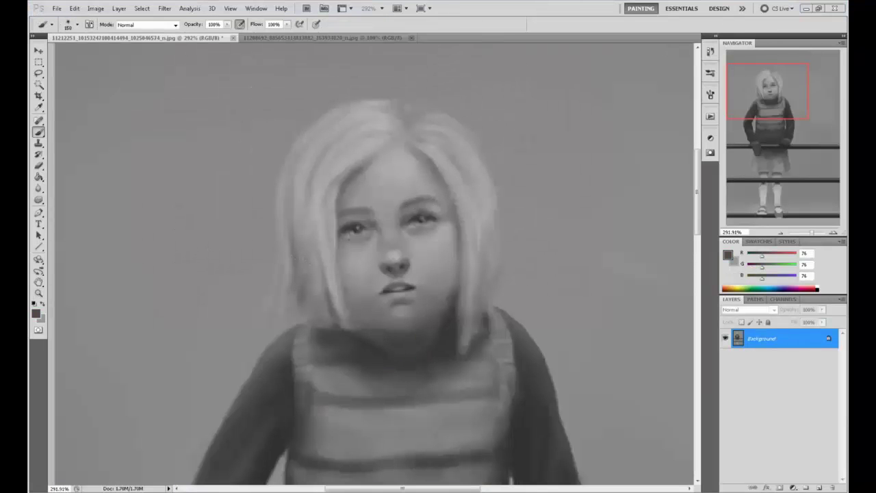
{"action": "key", "text": "bracketleft"}
{"action": "key", "text": "bracketleft"}
{"action": "key", "text": "bracketleft"}
{"action": "key", "text": "bracketleft"}
{"action": "key", "text": "bracketleft"}
{"action": "key", "text": "bracketleft"}
{"action": "key", "text": "bracketleft"}
{"action": "left_click_drag", "start_coordinate": [355, 324], "coordinate": [391, 334]}
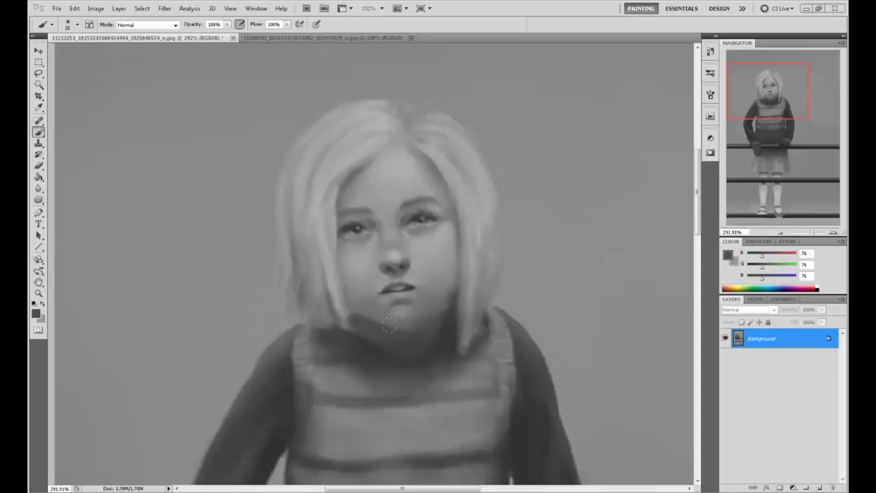
- Deepen the shadow below the chin with a size 30 brush in darker gray sampled beside the jaw (RGB 57)
{"action": "key", "text": "bracketleft"}
{"action": "key", "text": "bracketleft"}
{"action": "key", "text": "bracketleft"}
{"action": "key", "text": "bracketright"}
{"action": "key", "text": "bracketright"}
{"action": "key", "text": "bracketright"}
{"action": "left_click", "coordinate": [450, 312], "text": "alt"}
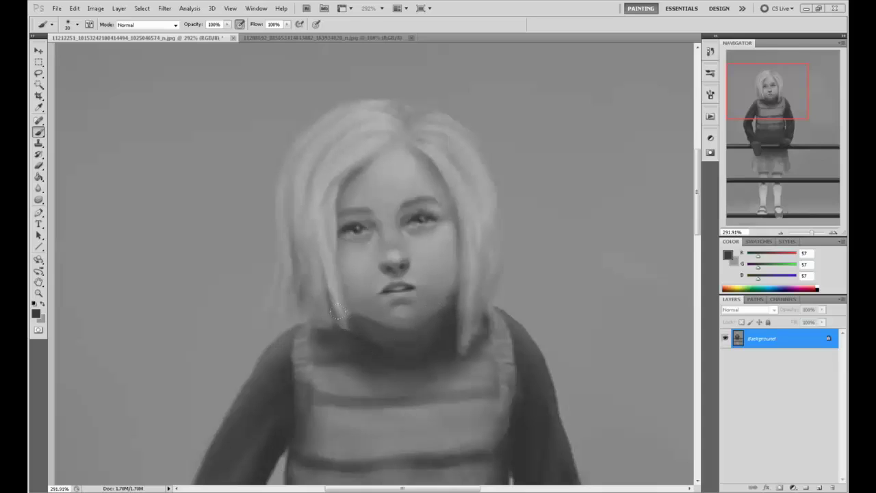
- Blend the shadow under the girl's chin at 54% brush opacity with grays sampled from the face and neck
{"action": "left_click", "coordinate": [403, 304], "text": "alt"}
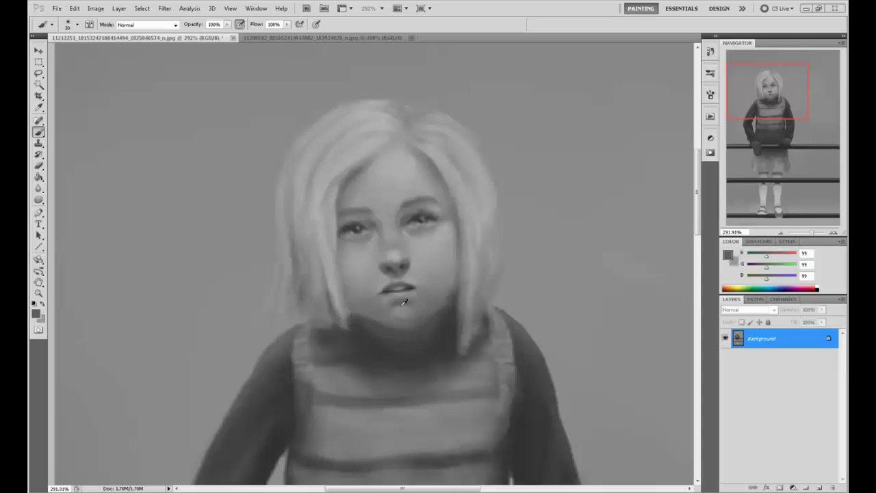
{"action": "left_click", "coordinate": [380, 316], "text": "alt"}
{"action": "key", "text": "5"}
{"action": "key", "text": "4"}
{"action": "left_click", "coordinate": [426, 296], "text": "alt"}
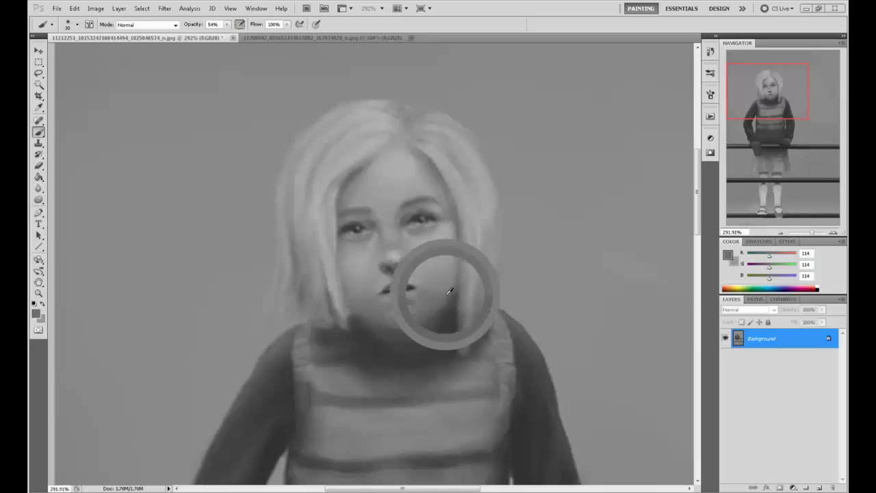
{"action": "left_click", "coordinate": [415, 322], "text": "alt"}
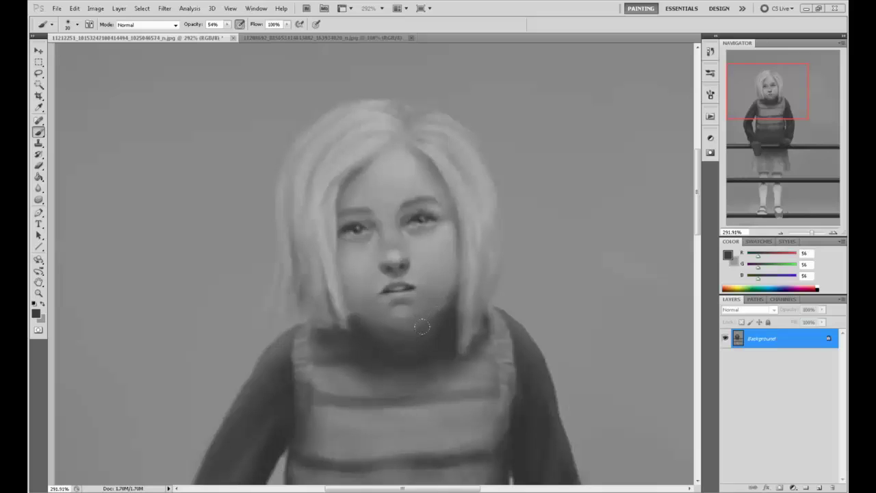
- Refine the hair strand and jaw edge beside the cheek with a small brush in sampled grays
{"action": "left_click", "coordinate": [349, 308], "text": "alt"}
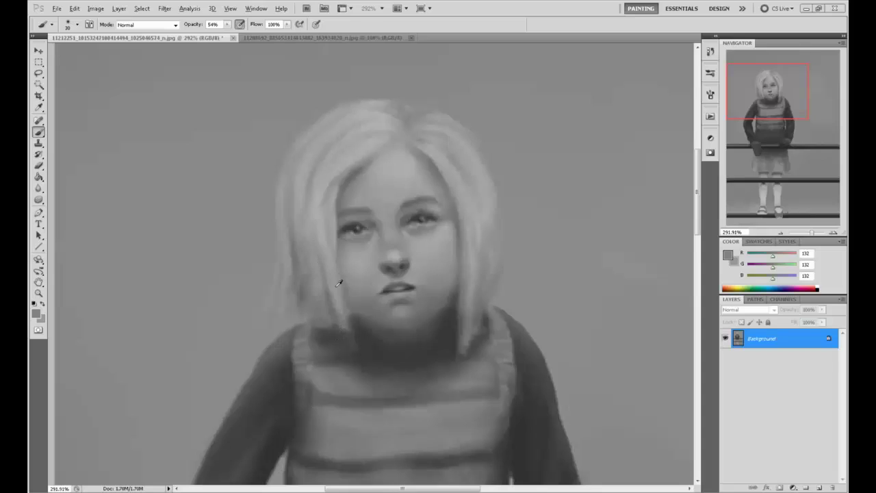
{"action": "left_click", "coordinate": [341, 322], "text": "alt"}
{"action": "left_click", "coordinate": [359, 332], "text": "alt"}
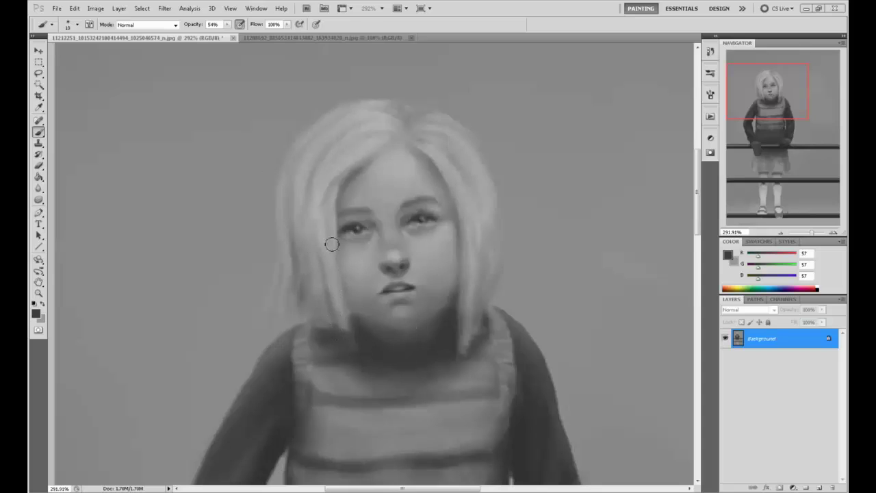
{"action": "left_click_drag", "start_coordinate": [330, 203], "coordinate": [339, 307]}
{"action": "left_click", "coordinate": [378, 331], "text": "alt"}
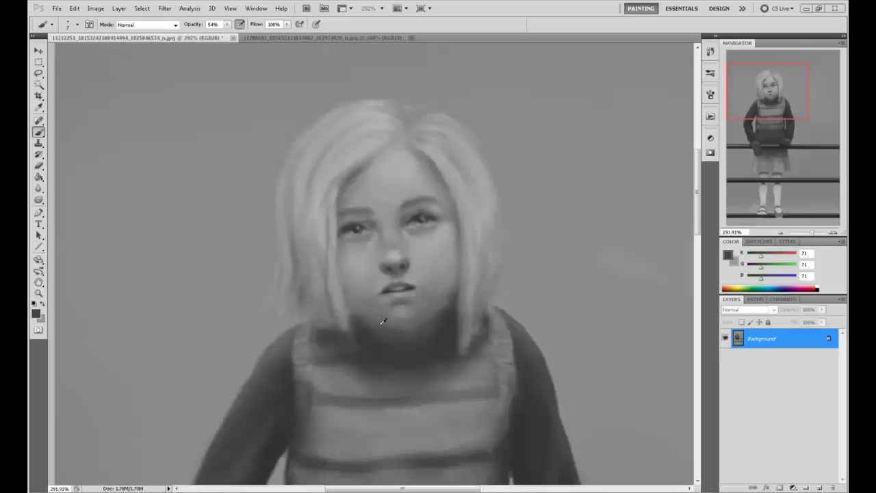
- Soften the transition between the chin, jaw and neck shadow with grays sampled around the jawline
{"action": "left_click", "coordinate": [383, 322], "text": "alt"}
{"action": "left_click", "coordinate": [445, 316], "text": "alt"}
{"action": "left_click", "coordinate": [449, 313], "text": "alt"}
{"action": "left_click", "coordinate": [433, 325], "text": "alt"}
{"action": "left_click", "coordinate": [447, 307], "text": "alt"}
- Try darkening the lower face with a broad size 125 brush stroke in dark gray (RGB 79)
{"action": "key", "text": "bracketright"}
{"action": "key", "text": "bracketright"}
{"action": "key", "text": "bracketright"}
{"action": "key", "text": "bracketright"}
{"action": "mouse_move", "coordinate": [450, 270]}
{"action": "left_mouse_down"}
{"action": "mouse_move", "coordinate": [423, 289]}
{"action": "mouse_move", "coordinate": [347, 280]}
{"action": "left_mouse_up"}
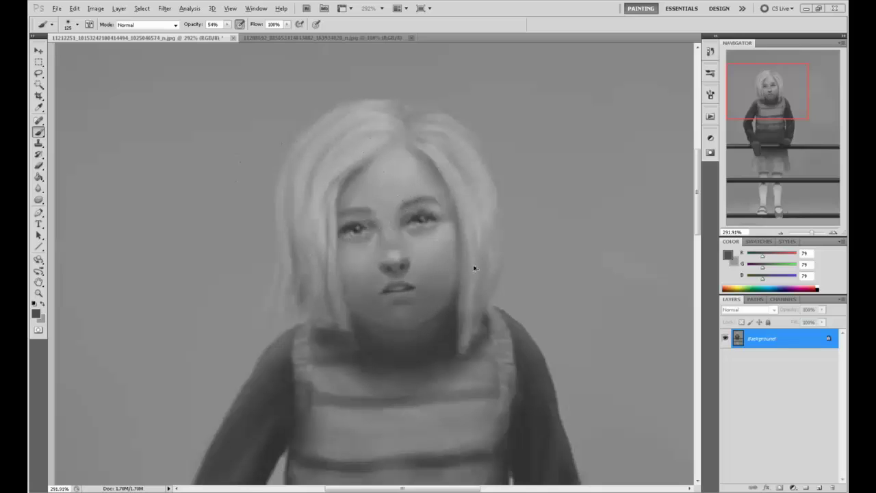
{"action": "key", "text": "ctrl+z"}
- Lighten the face with light gray (RGB 160) and blend the chin using a smaller brush and gray sampled there (RGB 100)
{"action": "key", "text": "ctrl+minus"}
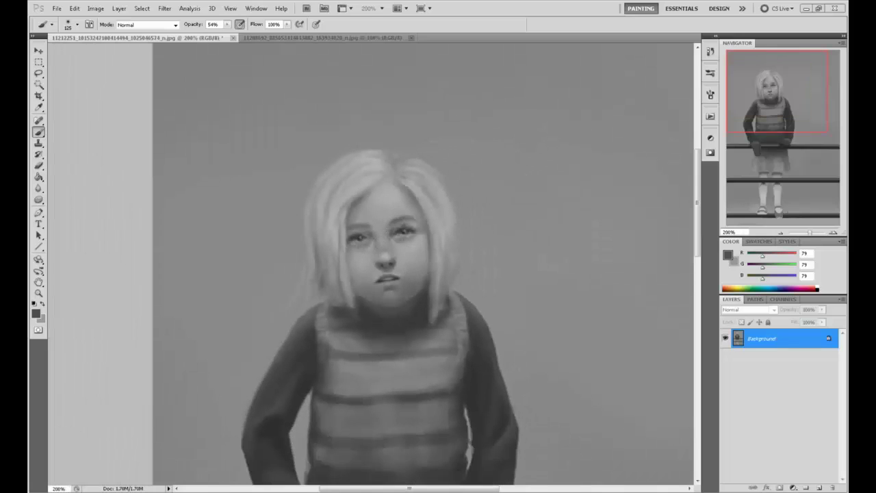
{"action": "left_click", "coordinate": [411, 258], "text": "alt"}
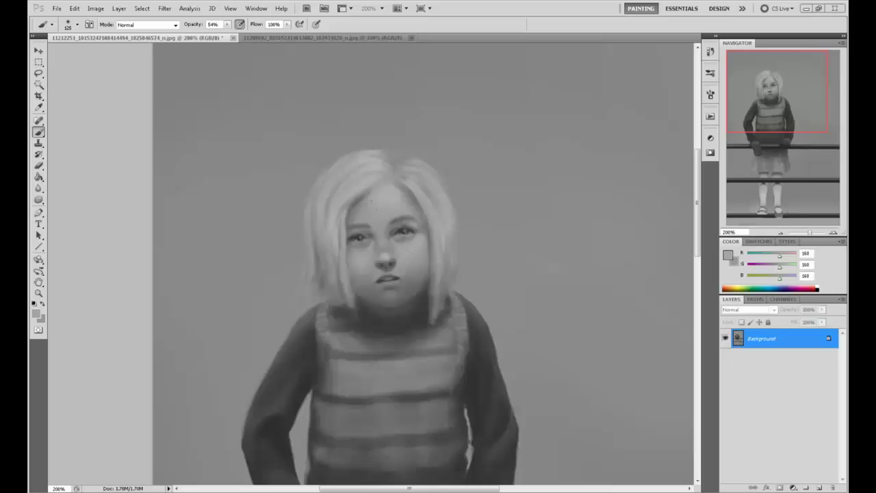
{"action": "key", "text": "bracketleft"}
{"action": "key", "text": "bracketleft"}
{"action": "key", "text": "bracketleft"}
{"action": "key", "text": "bracketleft"}
{"action": "key", "text": "bracketleft"}
{"action": "left_click", "coordinate": [393, 293], "text": "alt"}
{"action": "left_click", "coordinate": [391, 293], "text": "alt"}
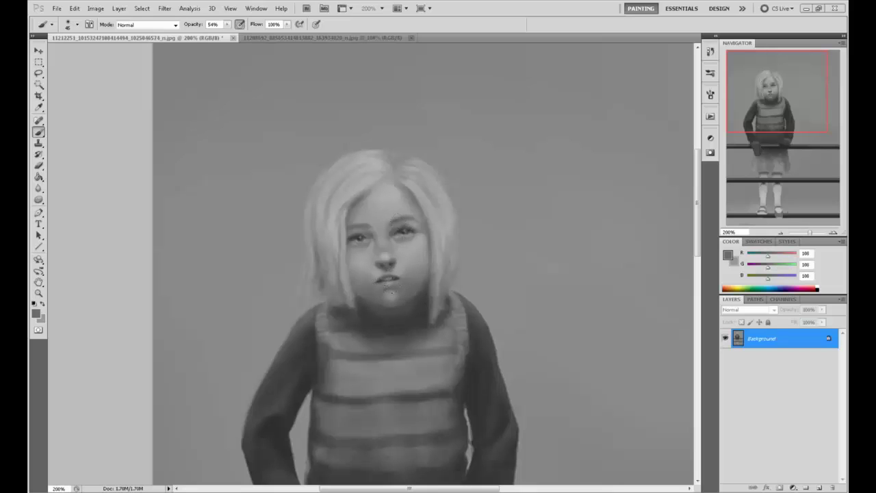
- Reshape the lips and mouth corner with a size 15 brush in dark and mid grays sampled nearby (RGB 53 and 132)
{"action": "left_click", "coordinate": [391, 287], "text": "alt"}
{"action": "left_click", "coordinate": [386, 304], "text": "alt"}
{"action": "left_click", "coordinate": [395, 269], "text": "alt"}
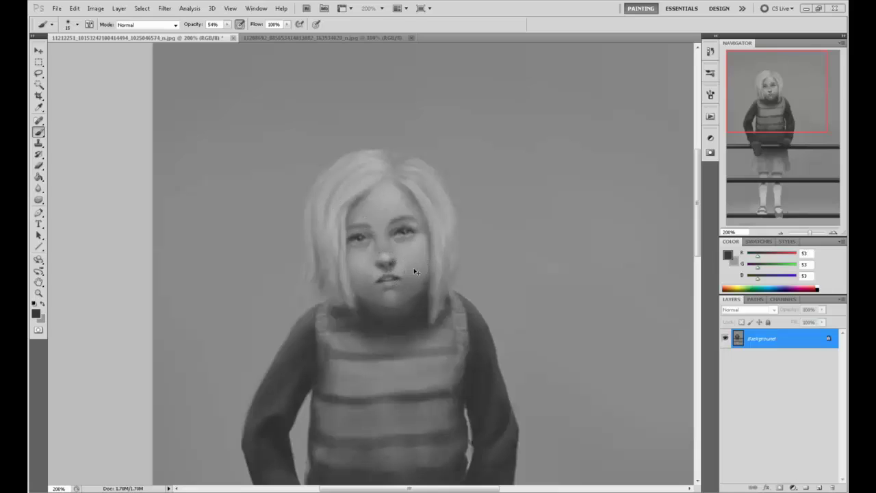
{"action": "left_click", "coordinate": [405, 276], "text": "alt"}
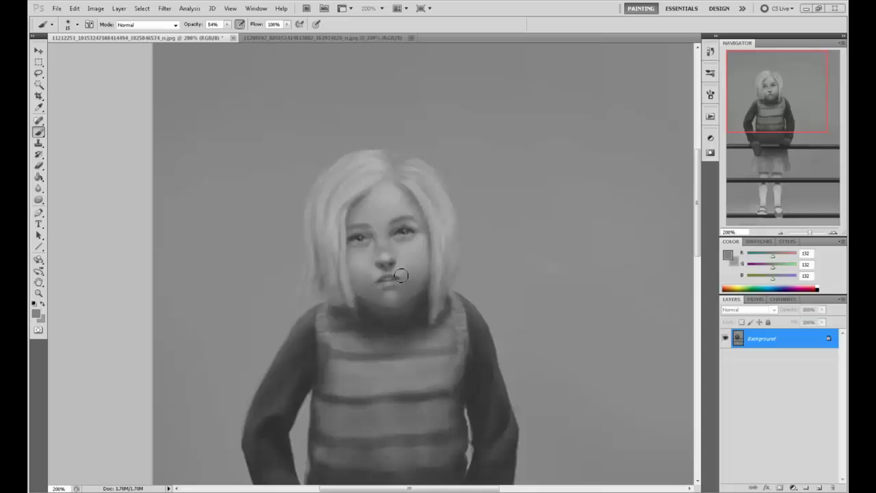
{"action": "left_click", "coordinate": [393, 272], "text": "alt"}
{"action": "mouse_move", "coordinate": [389, 277]}
{"action": "left_mouse_down"}
{"action": "mouse_move", "coordinate": [398, 277]}
{"action": "mouse_move", "coordinate": [386, 278]}
{"action": "mouse_move", "coordinate": [393, 289]}
{"action": "left_mouse_up"}
{"action": "left_click", "coordinate": [404, 233], "text": "alt"}
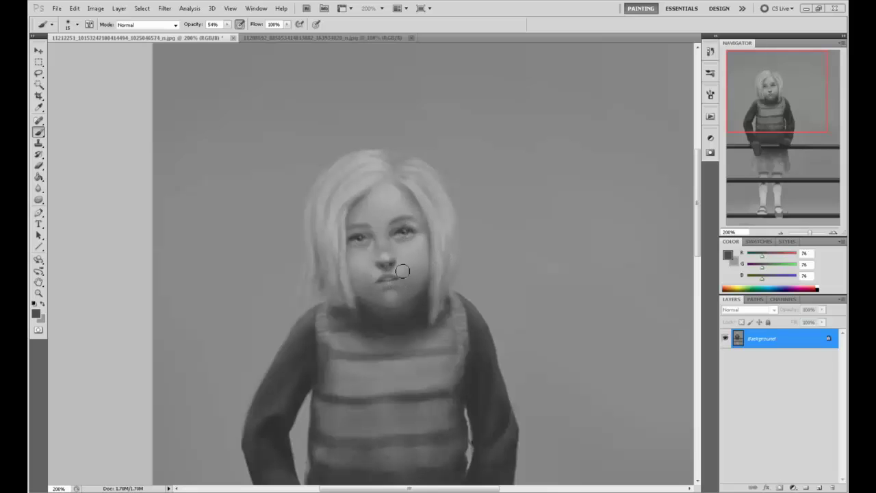
- Adjust the girl's face and hair in Liquify with Forward Warp at brush sizes 46 and 76, and apply the changes
{"action": "left_click", "coordinate": [165, 9]}
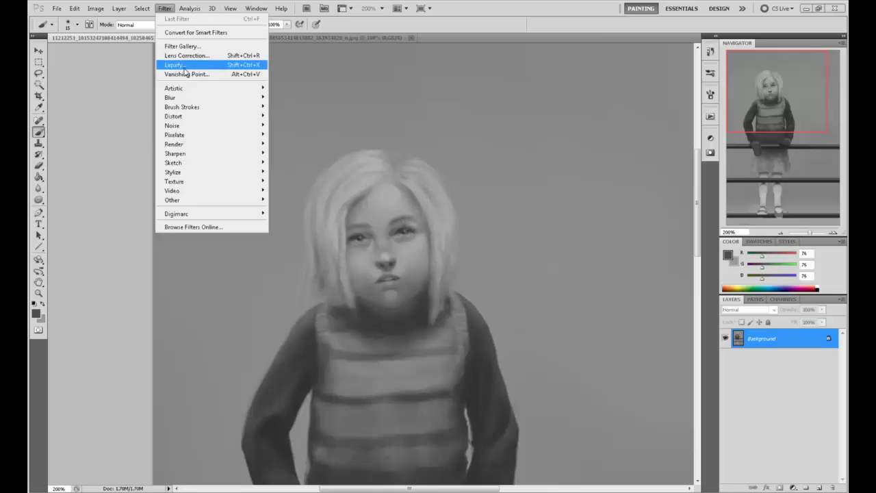
{"action": "left_click", "coordinate": [183, 68]}
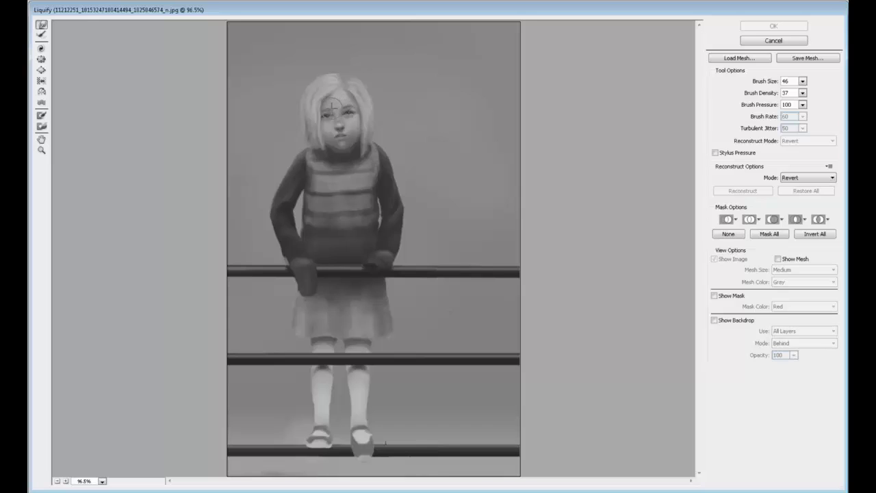
{"action": "left_click_drag", "start_coordinate": [333, 106], "coordinate": [335, 104]}
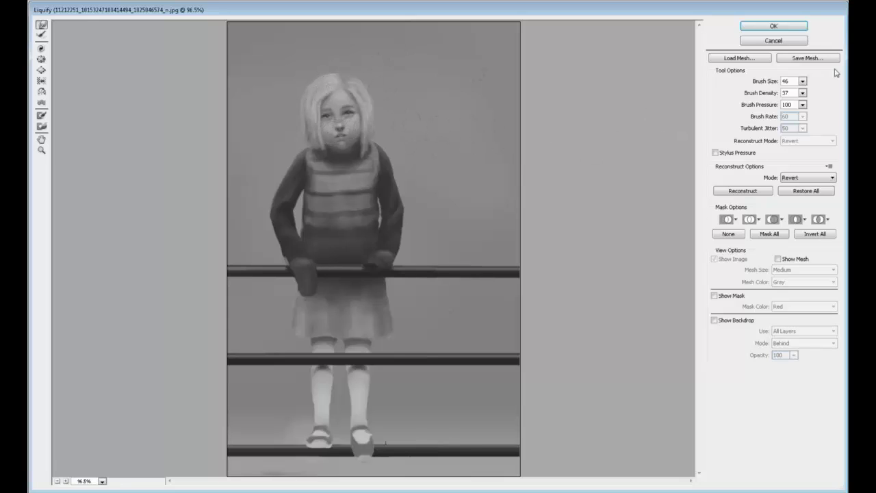
{"action": "left_click_drag", "start_coordinate": [802, 81], "coordinate": [756, 97]}
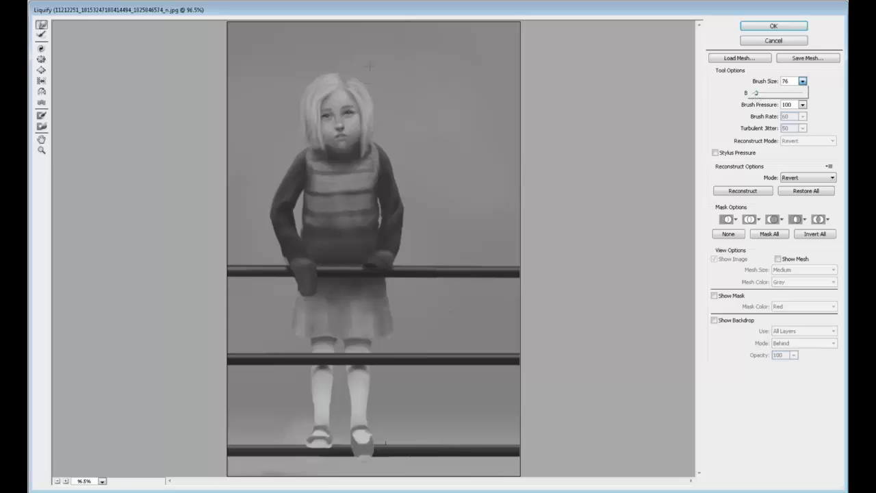
{"action": "left_click", "coordinate": [314, 102]}
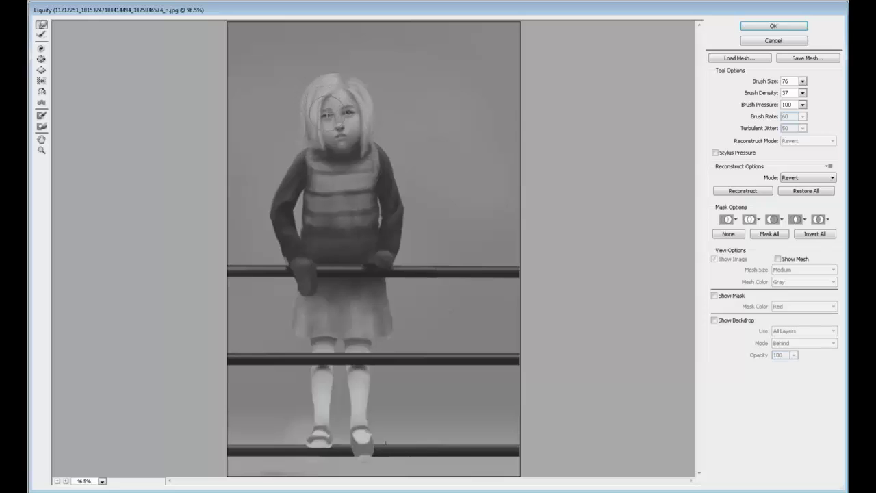
{"action": "left_click", "coordinate": [753, 29]}
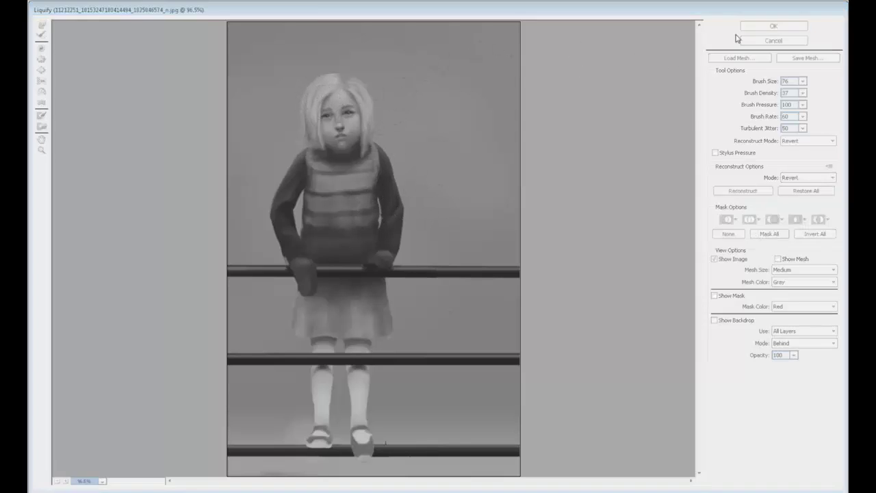
- Darken the skirt and both its sides with a size 70 brush at 54% opacity in dark gray (RGB 61)
{"action": "left_click_drag", "start_coordinate": [510, 298], "coordinate": [529, 207]}
{"action": "left_click", "coordinate": [354, 252], "text": "alt"}
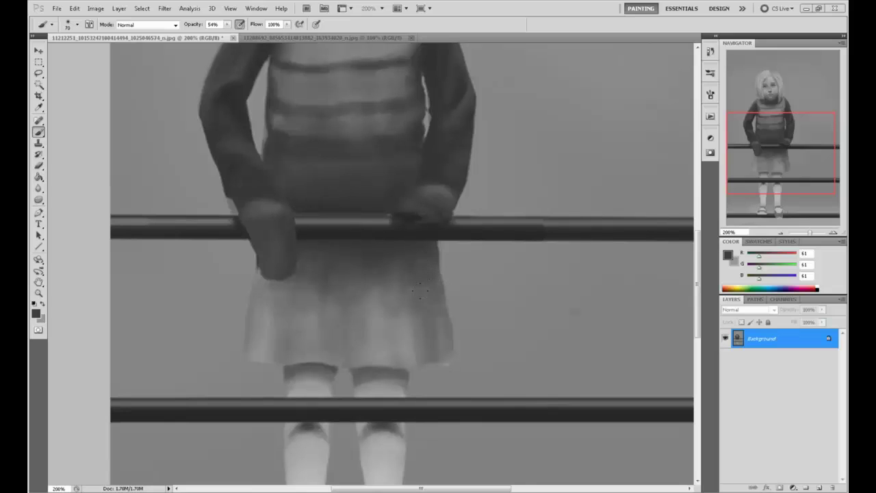
{"action": "left_click_drag", "start_coordinate": [444, 318], "coordinate": [439, 357]}
{"action": "mouse_move", "coordinate": [248, 283]}
{"action": "left_mouse_down"}
{"action": "mouse_move", "coordinate": [254, 361]}
{"action": "mouse_move", "coordinate": [339, 334]}
{"action": "mouse_move", "coordinate": [396, 286]}
{"action": "left_mouse_up"}
{"action": "left_click_drag", "start_coordinate": [401, 300], "coordinate": [337, 360]}
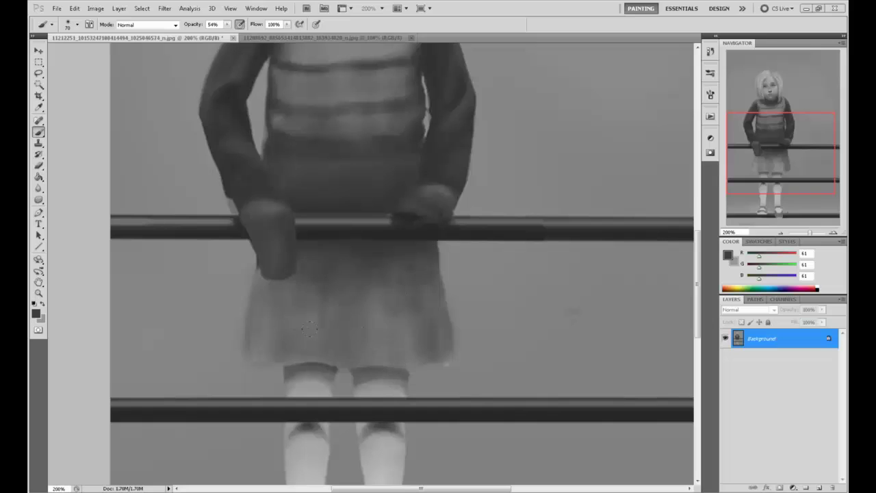
{"action": "mouse_move", "coordinate": [424, 279]}
{"action": "left_mouse_down"}
{"action": "mouse_move", "coordinate": [404, 282]}
{"action": "mouse_move", "coordinate": [416, 255]}
{"action": "left_mouse_up"}
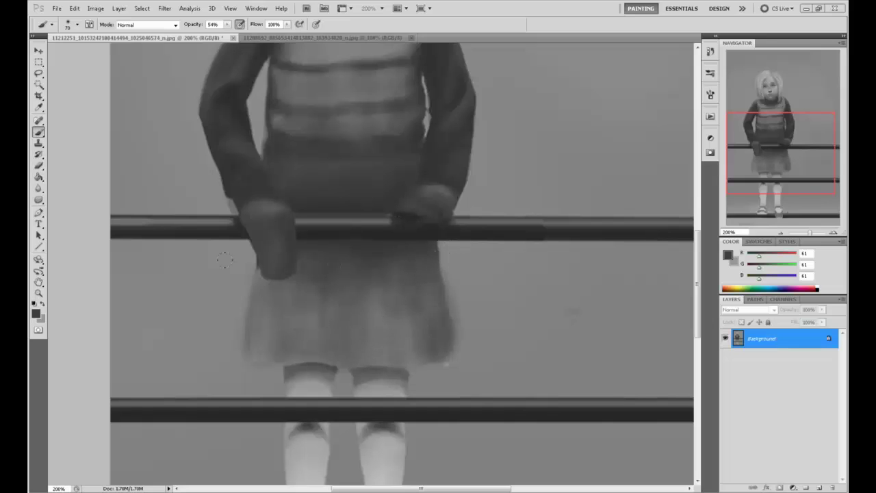
{"action": "left_click_drag", "start_coordinate": [258, 277], "coordinate": [247, 342]}
- Paint lighter vertical folds over the thighs on the skirt in light gray sampled from the leg (RGB 159)
{"action": "left_click", "coordinate": [199, 262], "text": "alt"}
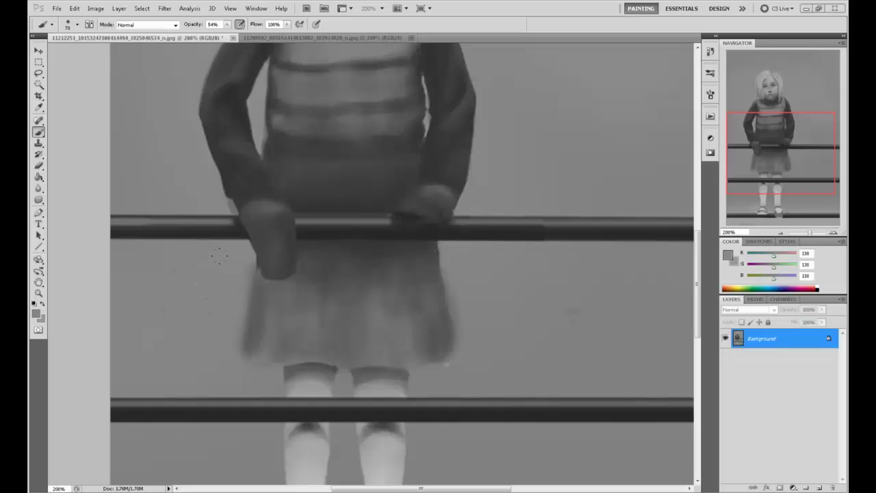
{"action": "left_click", "coordinate": [280, 323], "text": "alt"}
{"action": "left_click", "coordinate": [306, 384], "text": "alt"}
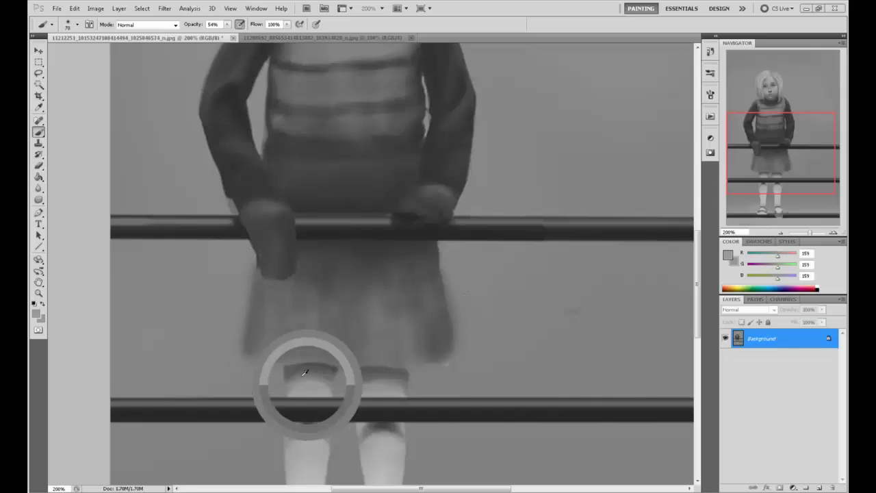
{"action": "mouse_move", "coordinate": [300, 320]}
{"action": "left_mouse_down"}
{"action": "mouse_move", "coordinate": [307, 285]}
{"action": "mouse_move", "coordinate": [314, 335]}
{"action": "left_mouse_up"}
{"action": "mouse_move", "coordinate": [364, 269]}
{"action": "left_mouse_down"}
{"action": "mouse_move", "coordinate": [375, 352]}
{"action": "mouse_move", "coordinate": [383, 289]}
{"action": "left_mouse_up"}
{"action": "left_click_drag", "start_coordinate": [406, 320], "coordinate": [405, 272]}
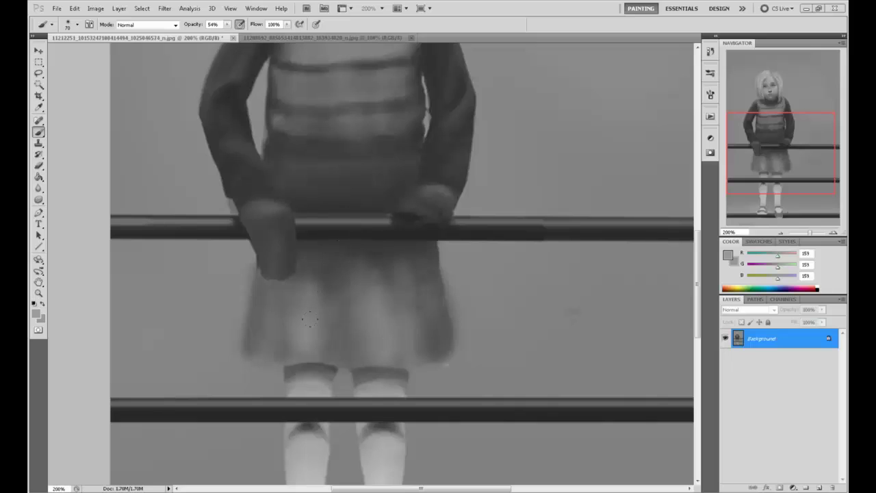
{"action": "left_click_drag", "start_coordinate": [336, 350], "coordinate": [335, 306]}
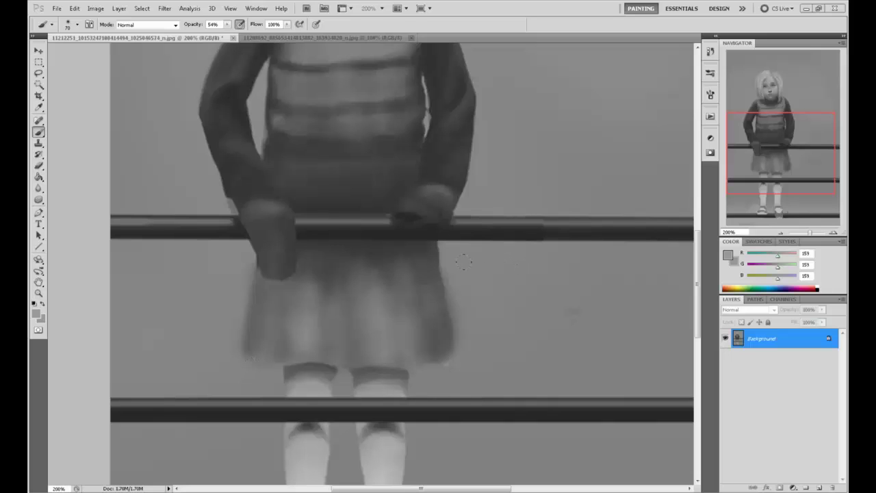
- Trim the skirt's sides and lower corners with a small brush at 100% opacity in background gray (RGB 135)
{"action": "left_click", "coordinate": [488, 279], "text": "alt"}
{"action": "key", "text": "0"}
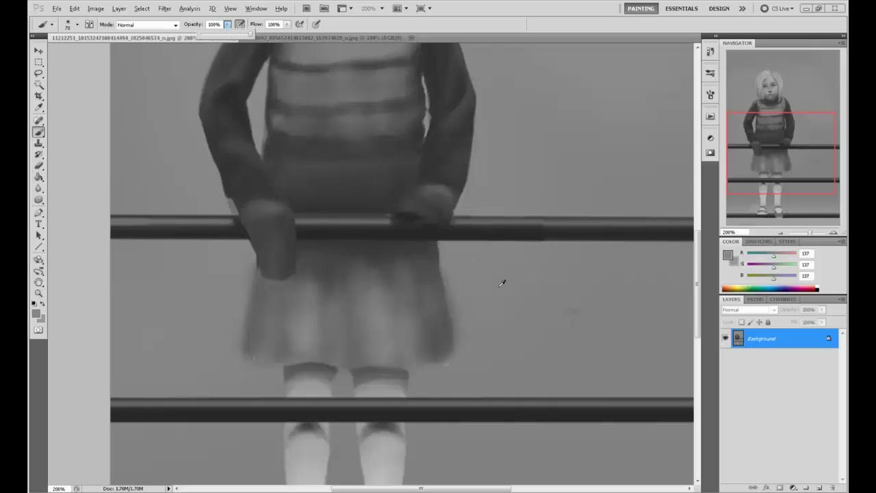
{"action": "left_click", "coordinate": [500, 285], "text": "alt"}
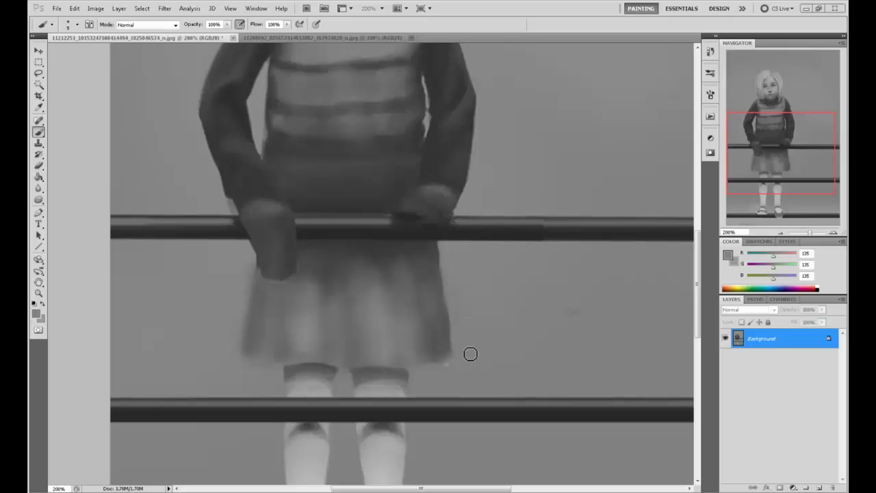
{"action": "key", "text": "bracketright"}
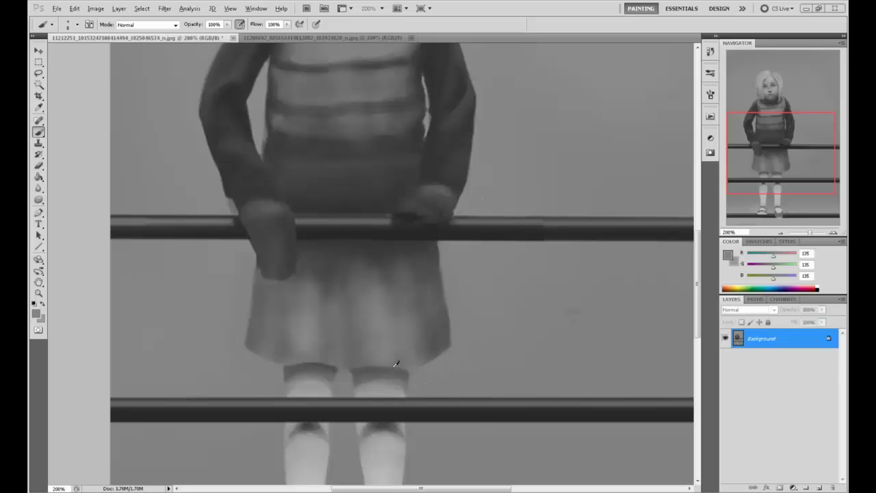
- Curve and smooth the skirt's hem above the legs with sampled skirt grays, cleaning its outer edge with background gray (RGB 135)
{"action": "left_click", "coordinate": [395, 364], "text": "alt"}
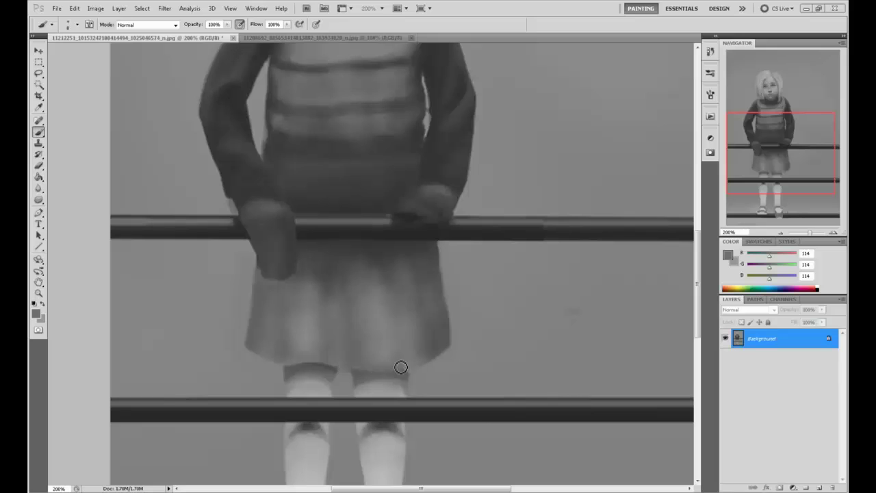
{"action": "left_click", "coordinate": [388, 360], "text": "alt"}
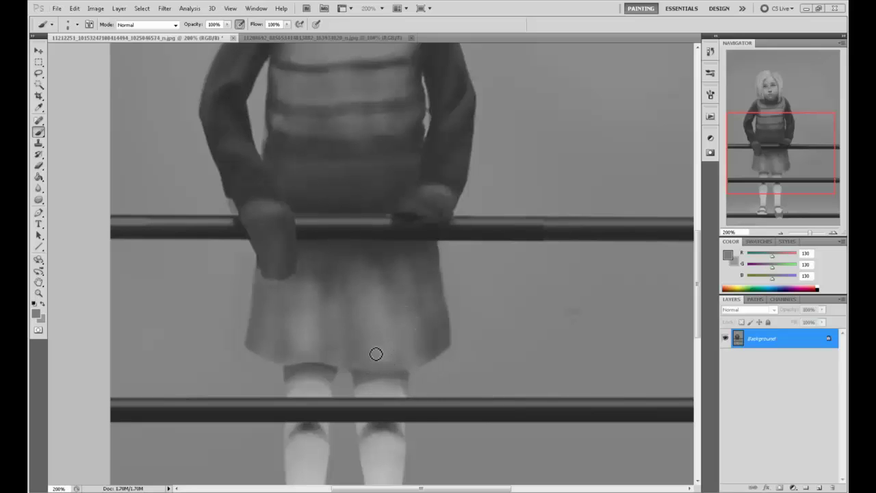
{"action": "left_click", "coordinate": [340, 355], "text": "alt"}
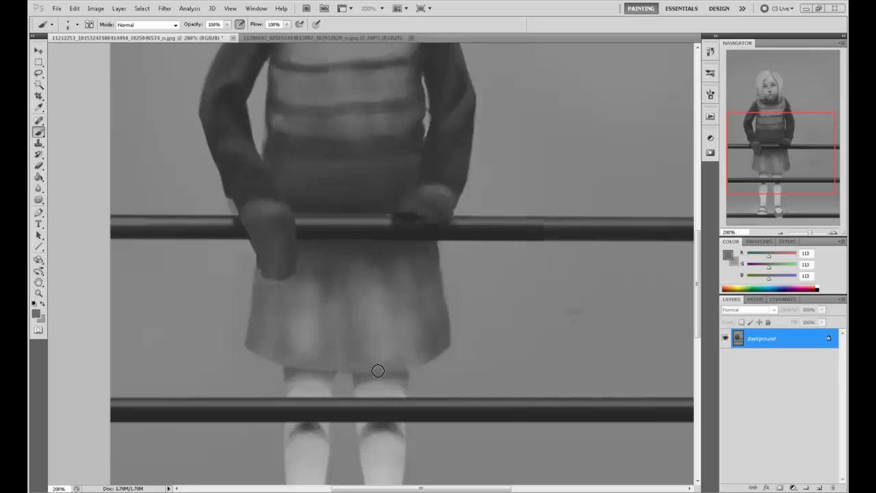
{"action": "left_click", "coordinate": [453, 358], "text": "alt"}
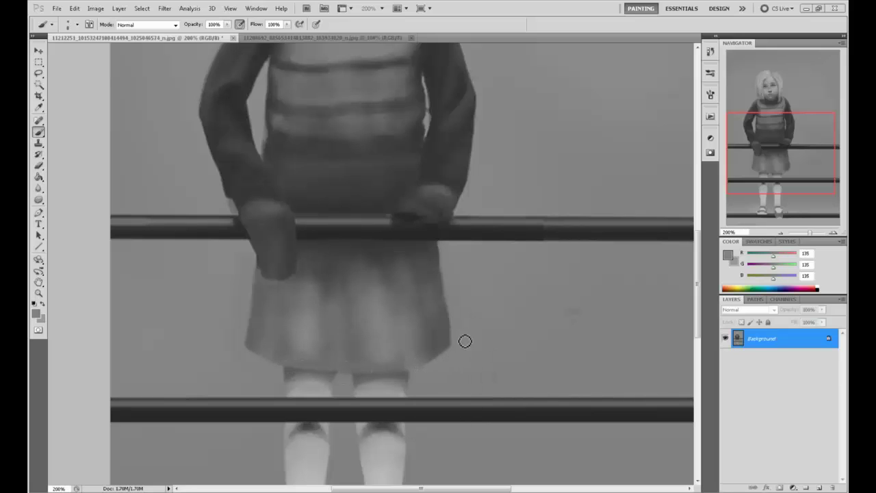
{"action": "left_click", "coordinate": [405, 365], "text": "alt"}
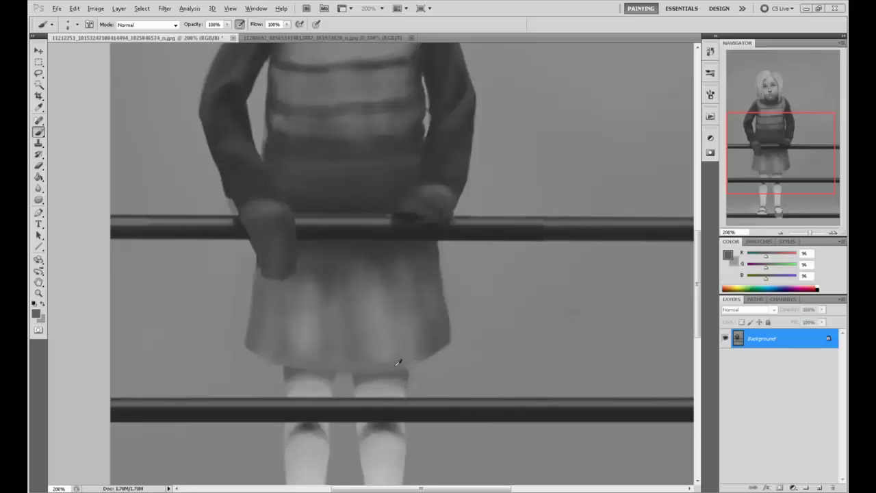
{"action": "left_click", "coordinate": [398, 364], "text": "alt"}
{"action": "left_click_drag", "start_coordinate": [413, 369], "coordinate": [445, 353]}
{"action": "left_click", "coordinate": [274, 361], "text": "alt"}
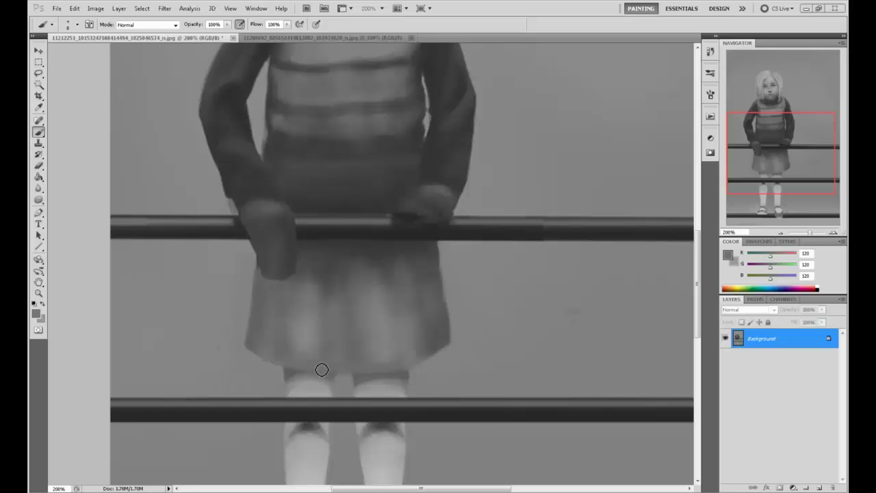
- Shade the tops of both legs beneath the skirt's hem with a size 40 brush in sampled grays (RGB 95 to 115)
{"action": "left_click", "coordinate": [359, 365], "text": "alt"}
{"action": "left_click", "coordinate": [360, 377], "text": "alt"}
{"action": "left_click", "coordinate": [331, 377], "text": "alt"}
{"action": "key", "text": "period"}
{"action": "left_click", "coordinate": [293, 368], "text": "alt"}
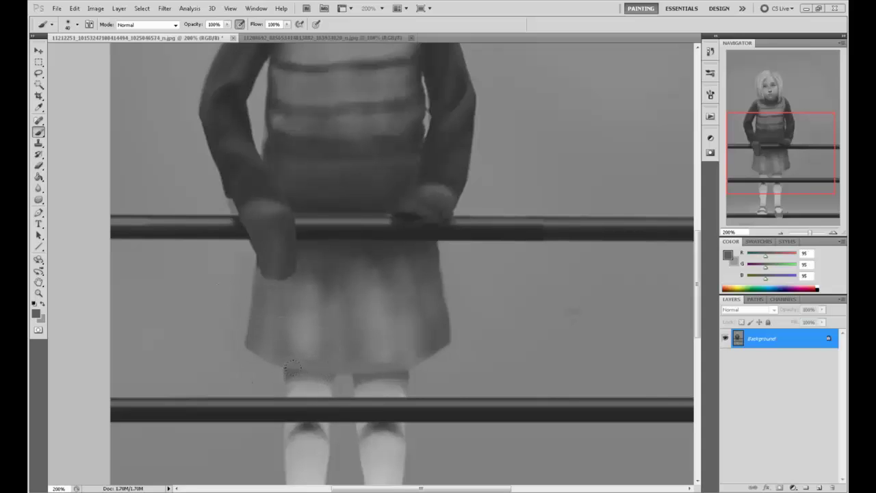
{"action": "left_click", "coordinate": [363, 372], "text": "alt"}
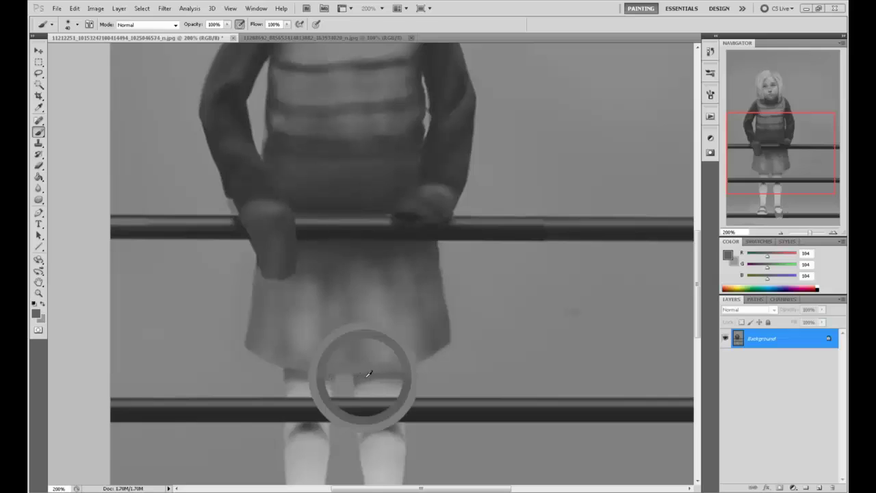
{"action": "left_click", "coordinate": [401, 377], "text": "alt"}
{"action": "left_click", "coordinate": [328, 377], "text": "alt"}
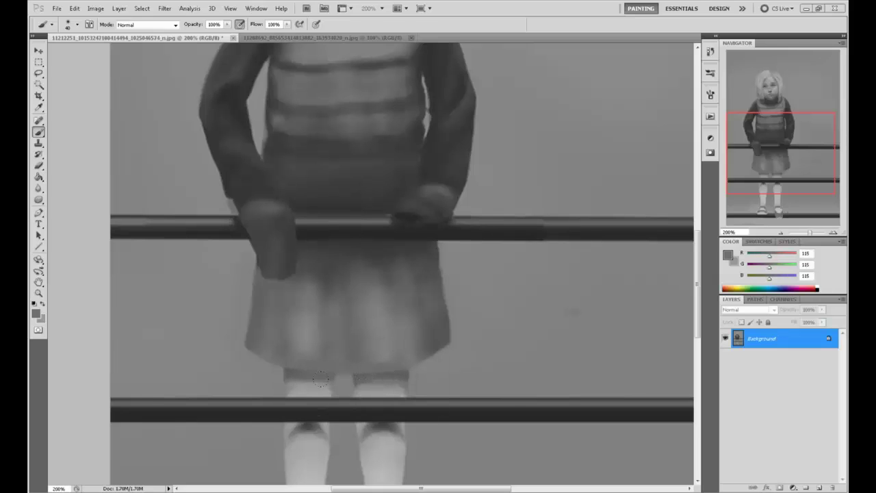
{"action": "left_click", "coordinate": [294, 371], "text": "alt"}
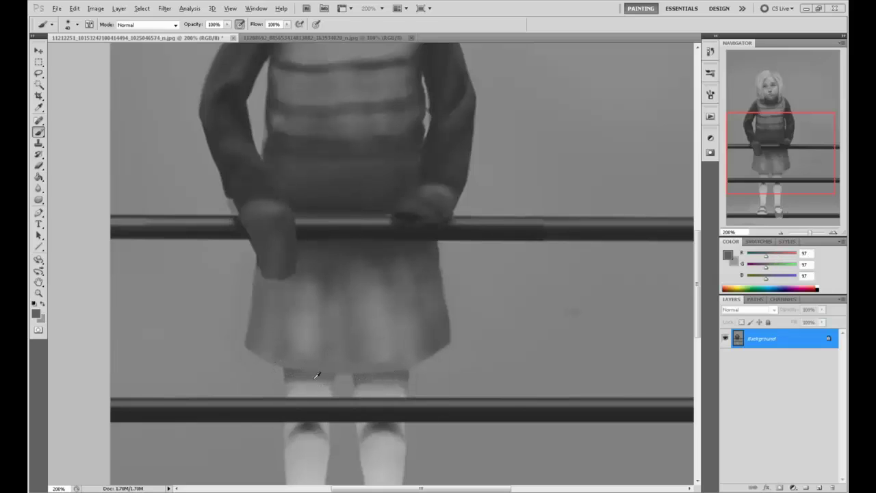
- Blend the shadows under the hem on both legs at 59% brush opacity, using sampled grays (RGB 102 to 116)
{"action": "left_click", "coordinate": [227, 24]}
{"action": "left_click_drag", "start_coordinate": [219, 36], "coordinate": [209, 36]}
{"action": "left_click", "coordinate": [326, 382], "text": "alt"}
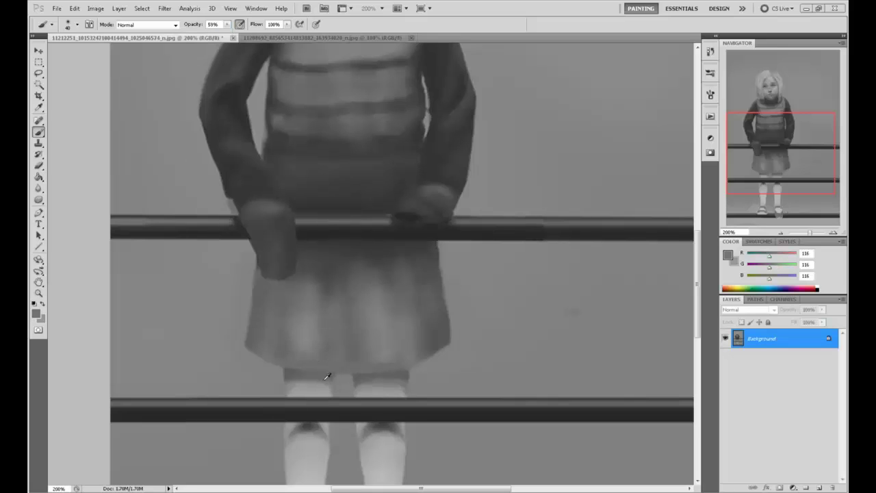
{"action": "left_click", "coordinate": [316, 374], "text": "alt"}
{"action": "left_click", "coordinate": [354, 374], "text": "alt"}
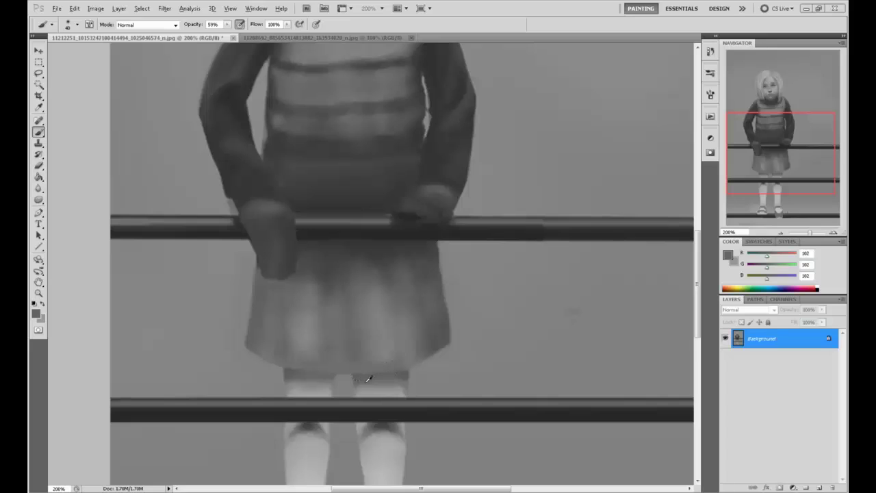
{"action": "left_click", "coordinate": [369, 378], "text": "alt"}
{"action": "left_click", "coordinate": [394, 371], "text": "alt"}
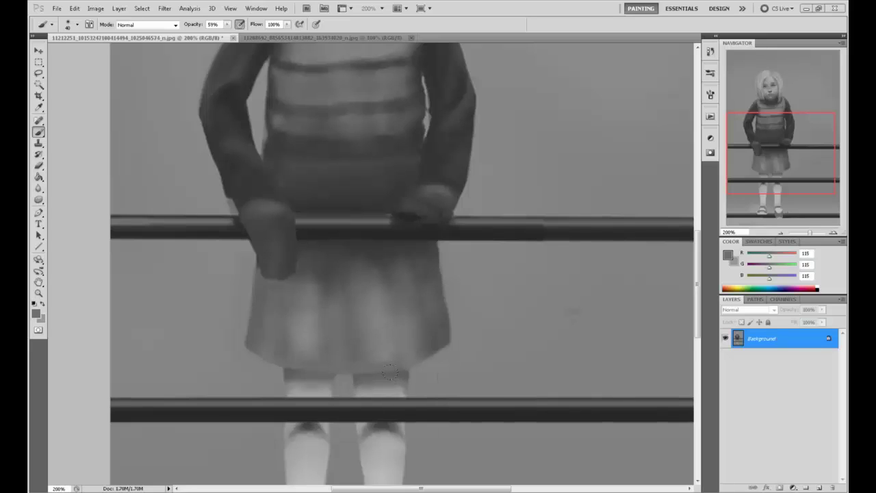
- Clean up the hem and the gap between the legs in background gray (RGB 135), and shade the knee below the rail in dark gray (RGB 75)
{"action": "left_click", "coordinate": [340, 381], "text": "alt"}
{"action": "left_click_drag", "start_coordinate": [328, 373], "coordinate": [339, 369]}
{"action": "left_click", "coordinate": [279, 370], "text": "alt"}
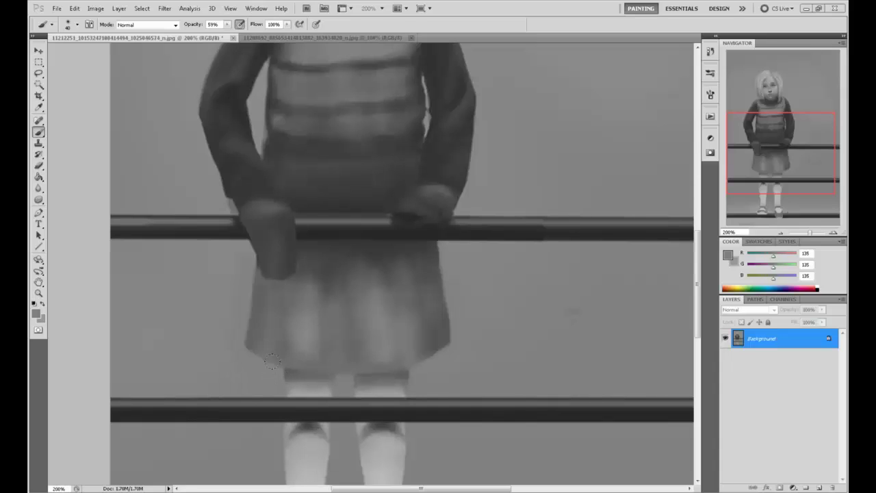
{"action": "left_click", "coordinate": [412, 367], "text": "alt"}
{"action": "left_click", "coordinate": [294, 416], "text": "alt"}
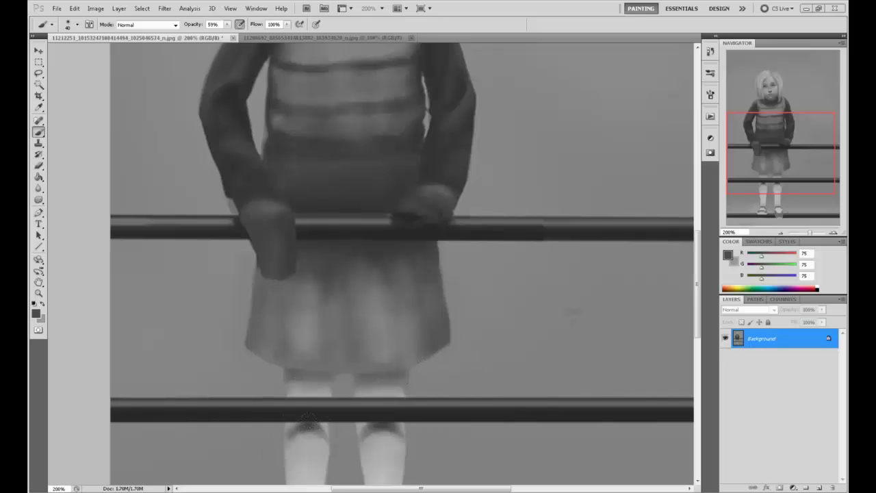
{"action": "left_click_drag", "start_coordinate": [310, 421], "coordinate": [327, 432]}
- Soften the girl's cheeks and lower face with a size 90 brush in sampled grays (RGB 163, 117 and 99)
{"action": "key", "text": "ctrl+minus"}
{"action": "key", "text": "ctrl+minus"}
{"action": "key", "text": "ctrl+plus"}
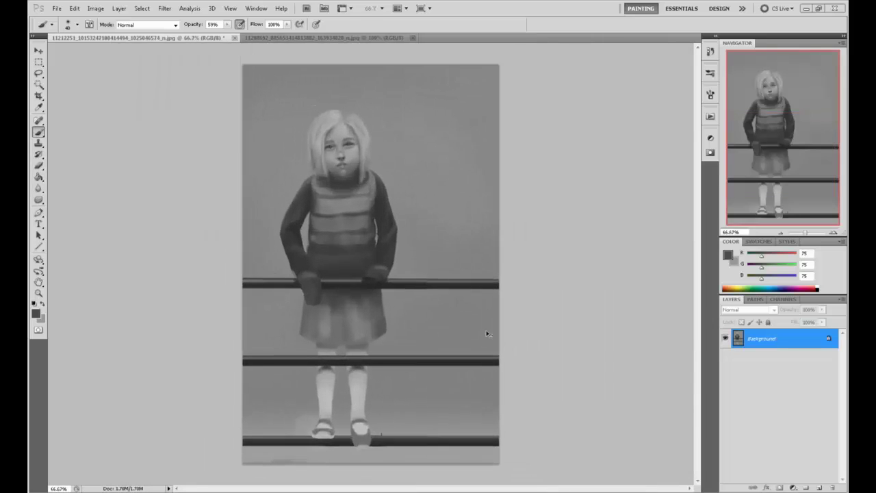
{"action": "key", "text": "alt"}
{"action": "key", "text": "bracketright"}
{"action": "key", "text": "bracketright"}
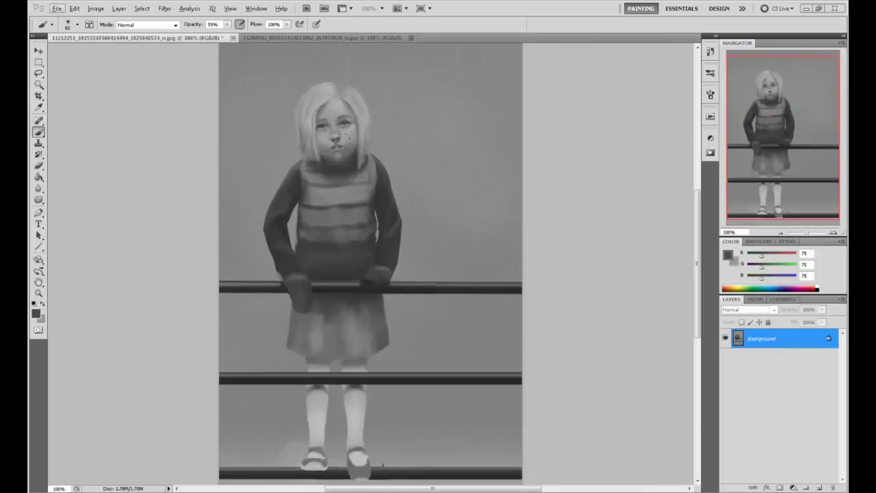
{"action": "left_click", "coordinate": [346, 136], "text": "alt"}
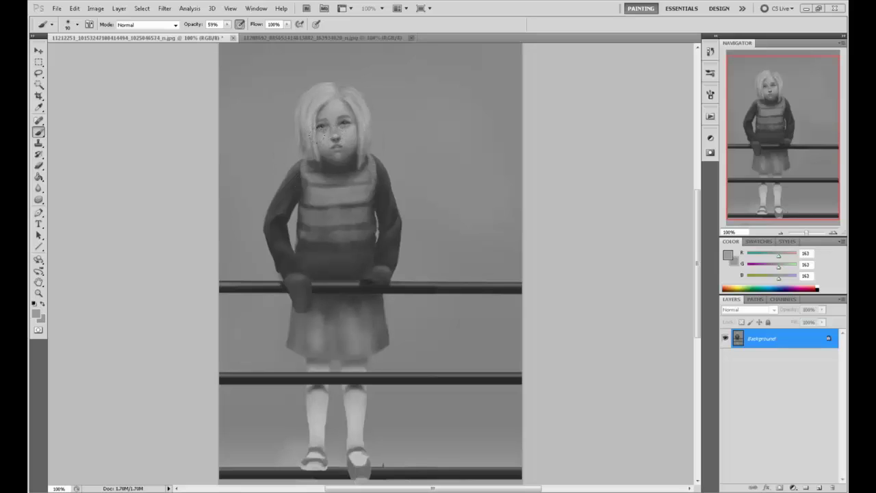
{"action": "left_click", "coordinate": [333, 147], "text": "alt"}
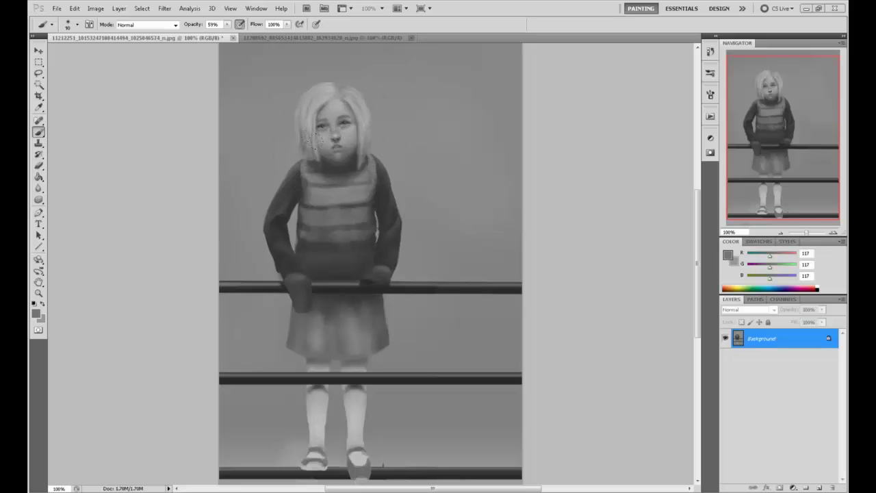
{"action": "left_click", "coordinate": [352, 144], "text": "alt"}
{"action": "left_click", "coordinate": [356, 146], "text": "alt"}
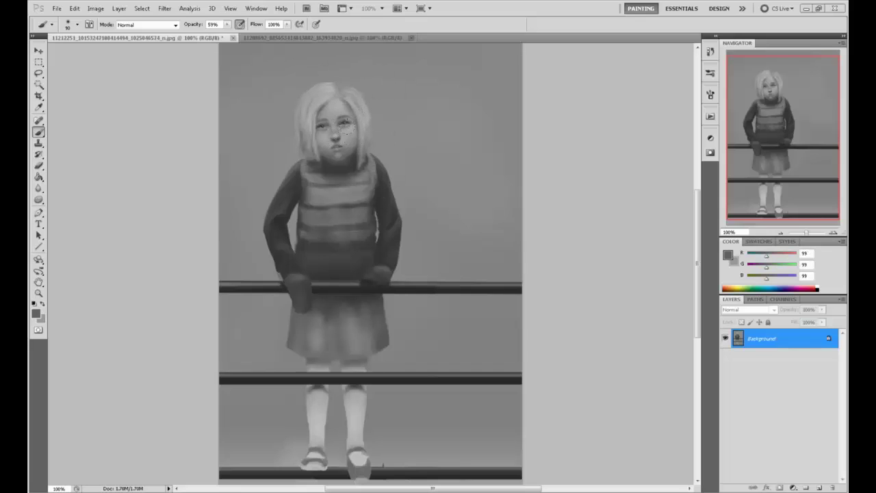
- Refine the girl's eyes, brows and forehead with grays sampled from the face and hair, from dark (RGB 64) to light (RGB 179)
{"action": "left_click", "coordinate": [342, 123], "text": "alt"}
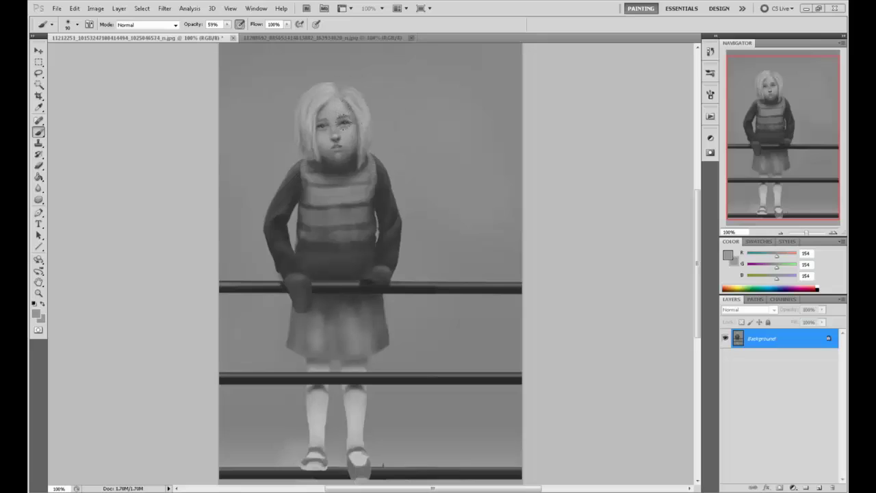
{"action": "left_click", "coordinate": [331, 123], "text": "alt"}
{"action": "left_click", "coordinate": [316, 118], "text": "alt"}
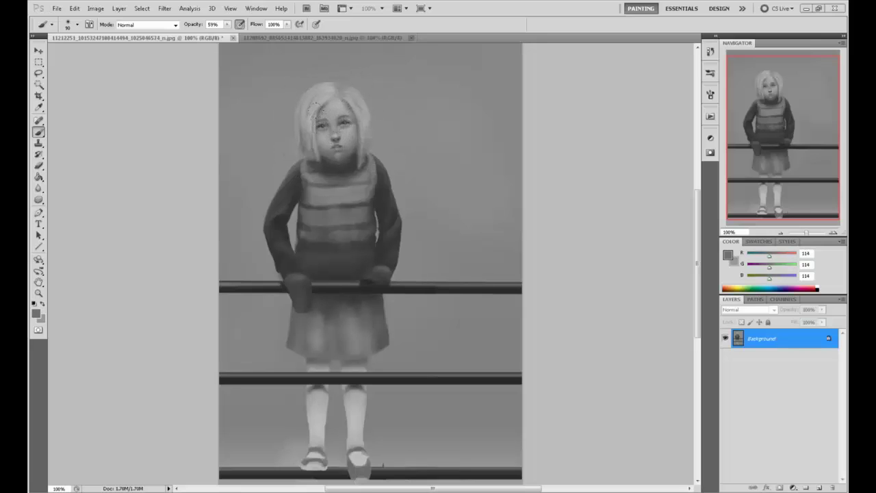
{"action": "left_click", "coordinate": [345, 117], "text": "alt"}
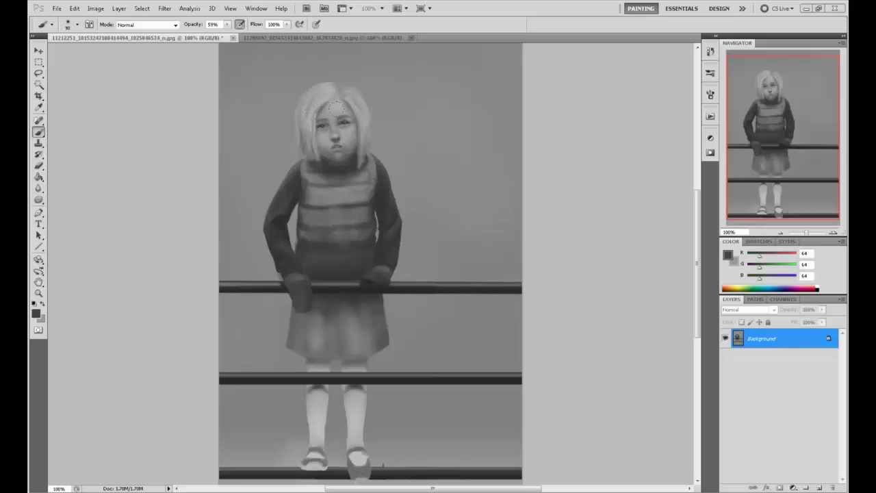
{"action": "left_click", "coordinate": [341, 104], "text": "alt"}
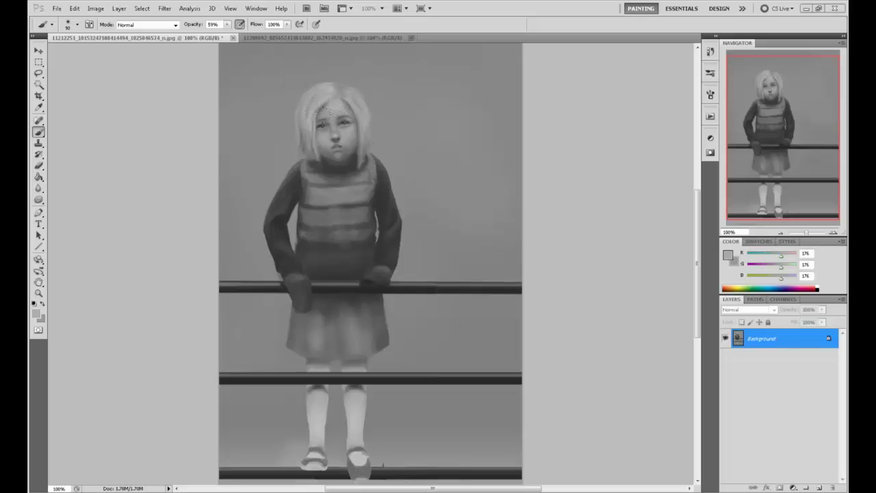
{"action": "left_click", "coordinate": [338, 116], "text": "alt"}
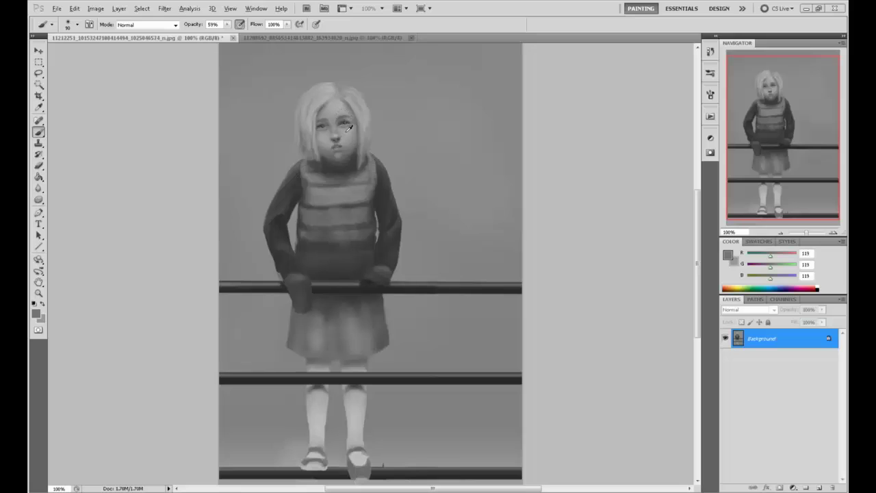
{"action": "left_click", "coordinate": [324, 122], "text": "alt"}
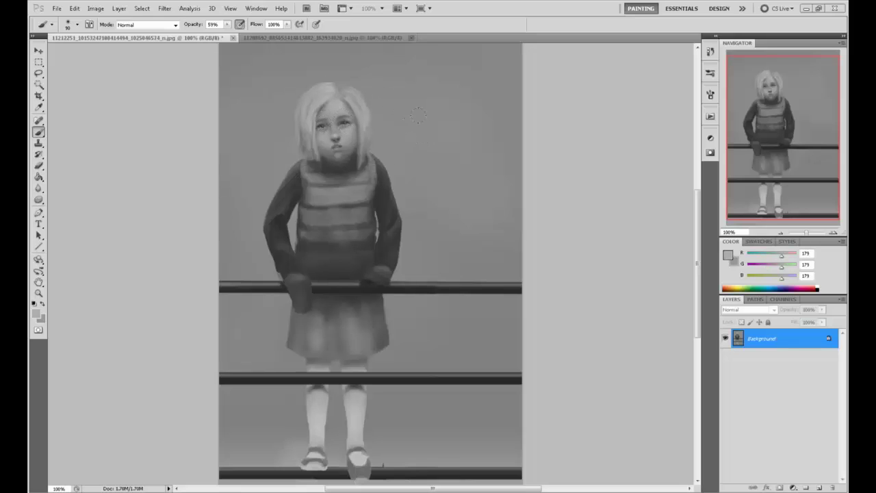
- Save the corrected painting and select the whole canvas for copying
{"action": "key", "text": "ctrl+s"}
{"action": "left_click", "coordinate": [499, 139]}
{"action": "key", "text": "ctrl+a"}
- Restore the painting's opening history snapshot and paste the corrected version in place as a new layer above it
{"action": "left_click", "coordinate": [710, 52]}
{"action": "left_click", "coordinate": [697, 267]}
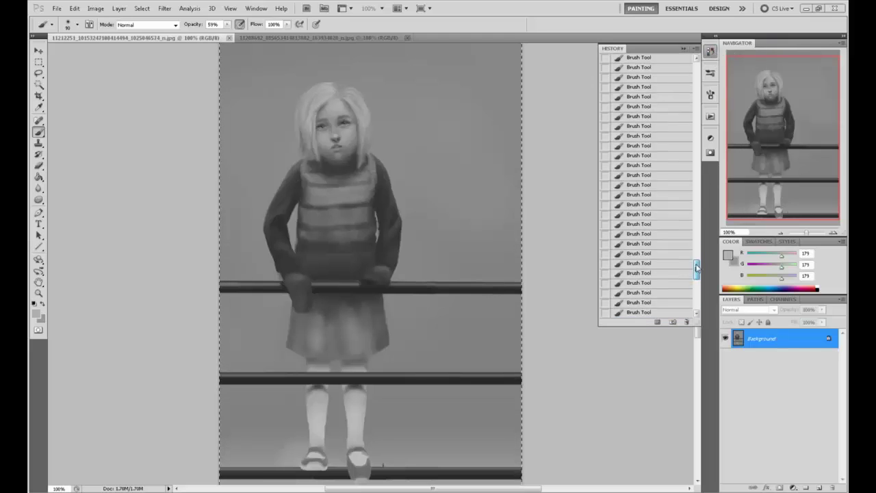
{"action": "left_click_drag", "start_coordinate": [697, 267], "coordinate": [699, 67]}
{"action": "left_click", "coordinate": [665, 64]}
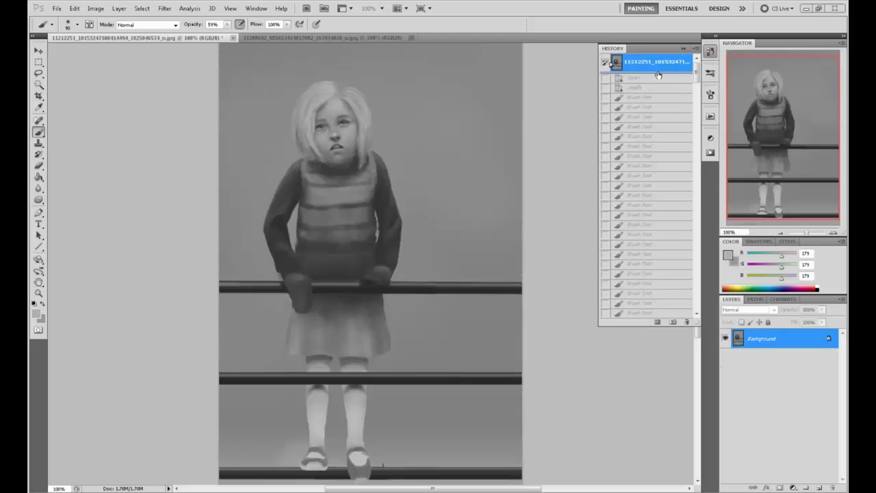
{"action": "key", "text": "ctrl+shift+v"}
- Compare the original painting with the corrected version by repeatedly hiding and showing Layer 1
{"action": "left_click", "coordinate": [726, 339]}
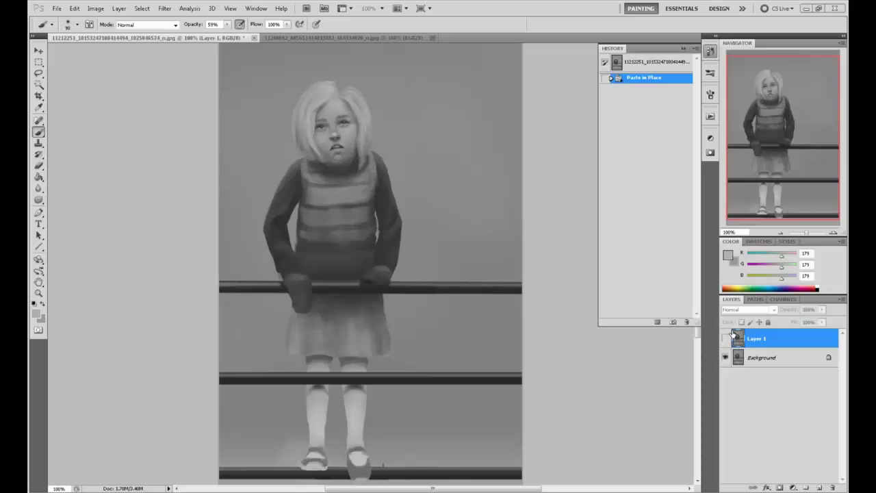
{"action": "left_click", "coordinate": [726, 338]}
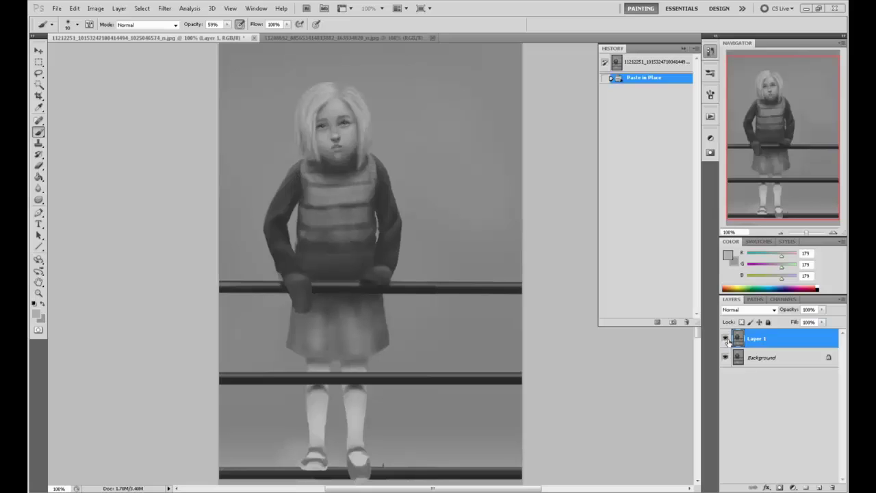
{"action": "left_click", "coordinate": [726, 338]}
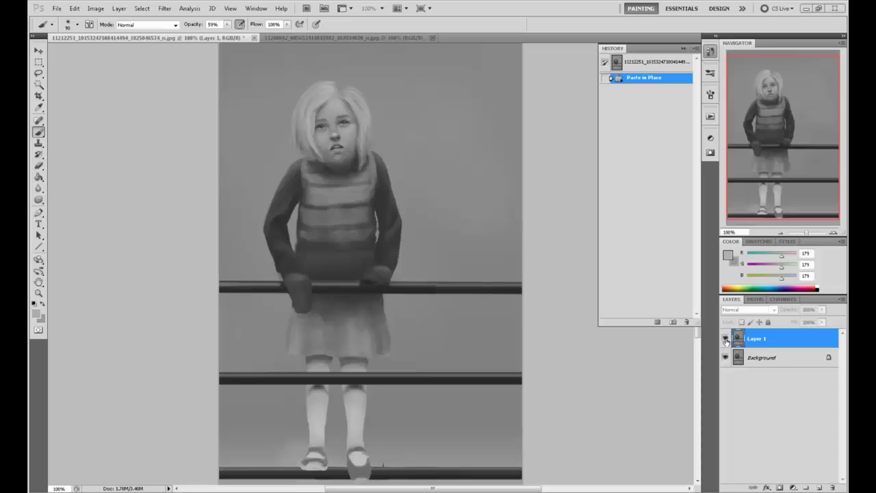
{"action": "left_click", "coordinate": [726, 339]}
{"action": "left_click", "coordinate": [726, 338]}
{"action": "left_click", "coordinate": [726, 339]}
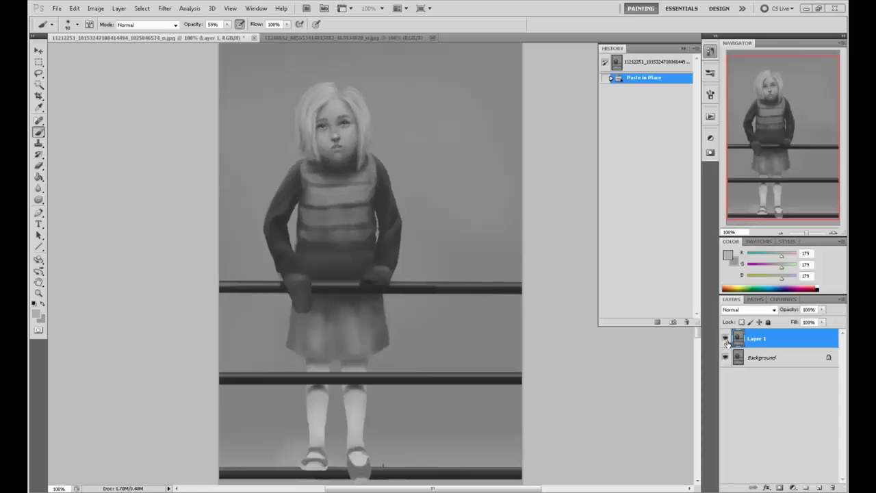
{"action": "left_click", "coordinate": [726, 339]}
{"action": "left_click", "coordinate": [726, 339]}
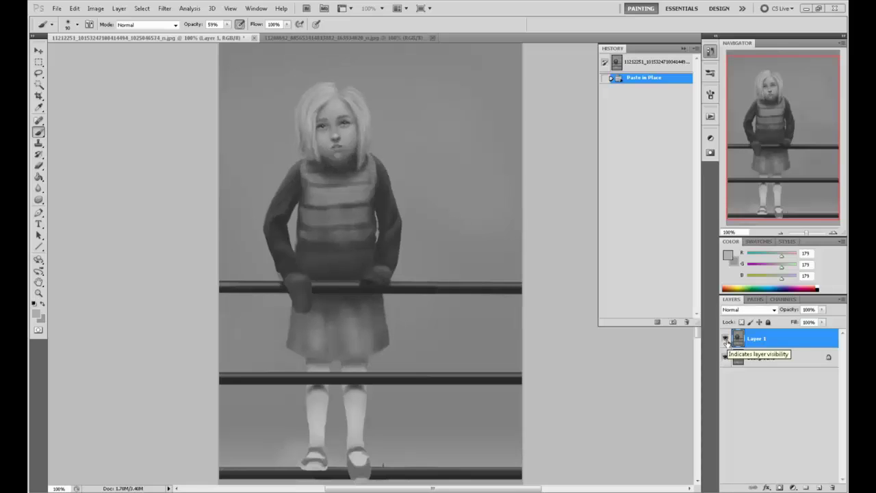
{"action": "left_click", "coordinate": [683, 49]}
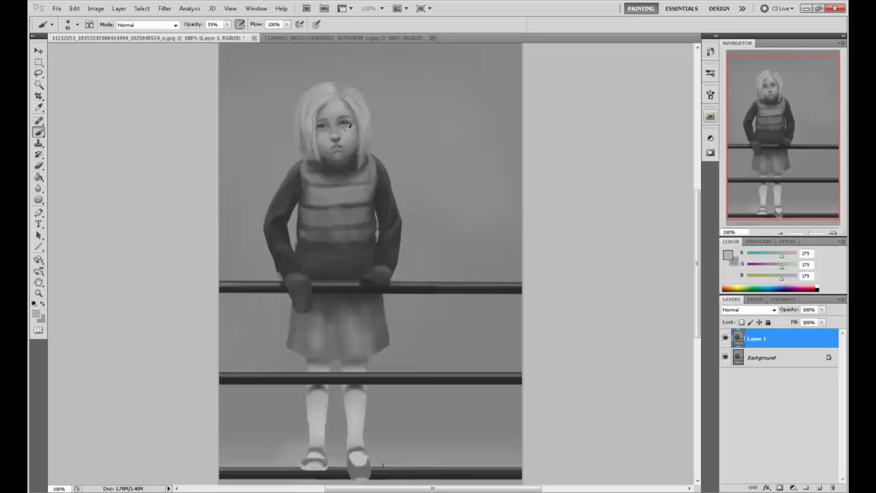
- Choose a lighter gray than the sampled forehead tone and brush highlights onto the girl's face on Layer 1
{"action": "left_click", "coordinate": [340, 104], "text": "alt"}
{"action": "left_click", "coordinate": [727, 256]}
{"action": "left_click_drag", "start_coordinate": [583, 245], "coordinate": [547, 235]}
{"action": "left_click", "coordinate": [804, 208]}
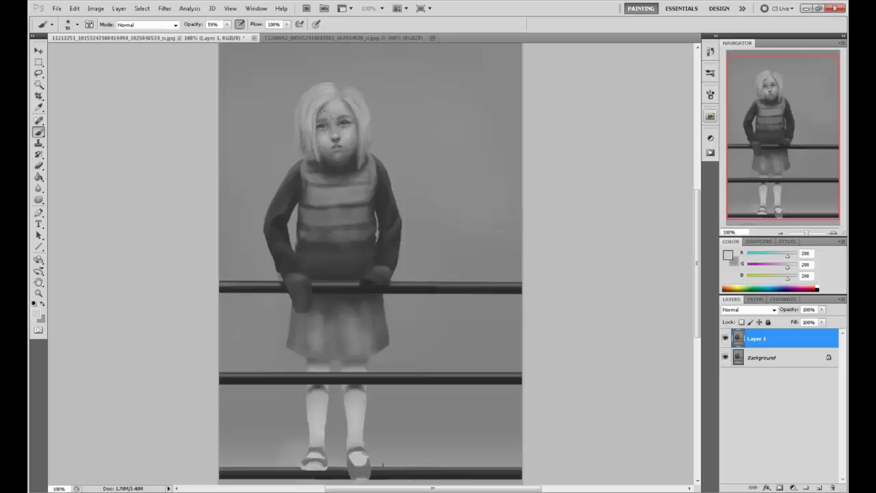
- Refine the shading around the girl's mouth, jaw and cheeks with sampled grays (RGB 116, 139, 58 and 171)
{"action": "left_click", "coordinate": [333, 147], "text": "alt"}
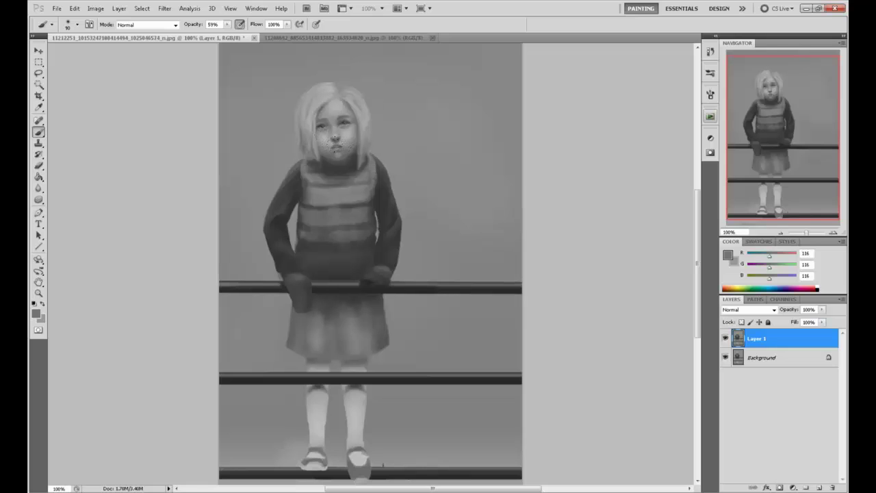
{"action": "left_click", "coordinate": [331, 146], "text": "alt"}
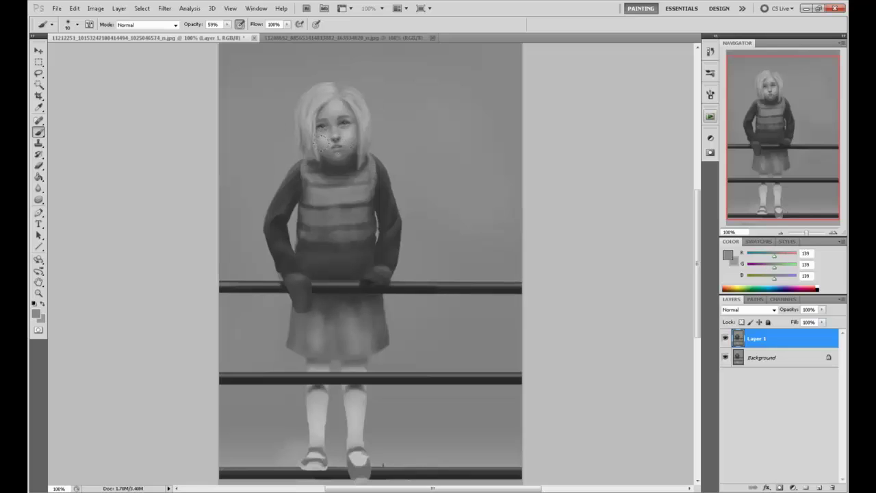
{"action": "left_click", "coordinate": [355, 155], "text": "alt"}
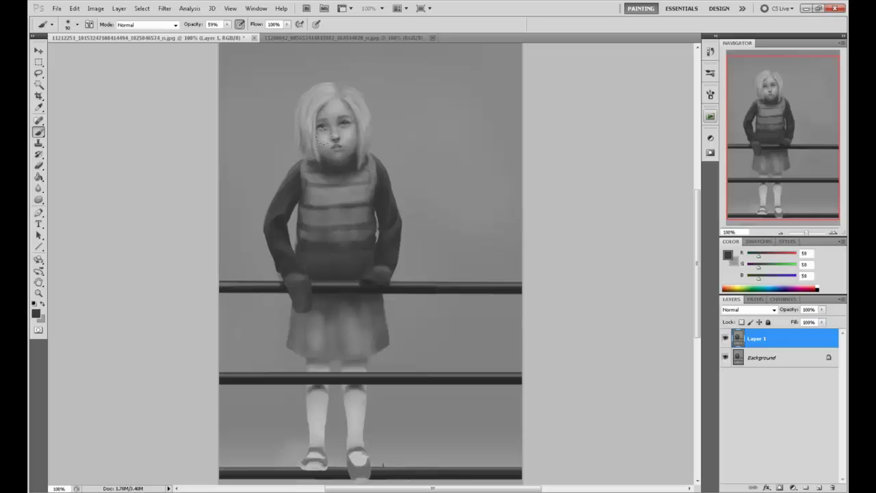
{"action": "left_click", "coordinate": [344, 136], "text": "alt"}
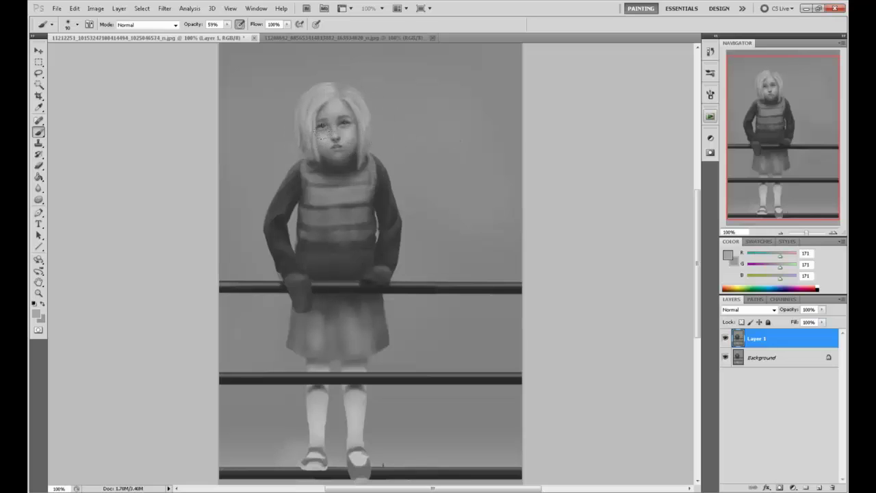
- Refine the shading around the girl's hairline, forehead and eyes on Layer 1 with sampled grays (RGB 55 and 111)
{"action": "left_click", "coordinate": [315, 109], "text": "alt"}
{"action": "left_click", "coordinate": [313, 108], "text": "alt"}
{"action": "left_click", "coordinate": [323, 124], "text": "alt"}
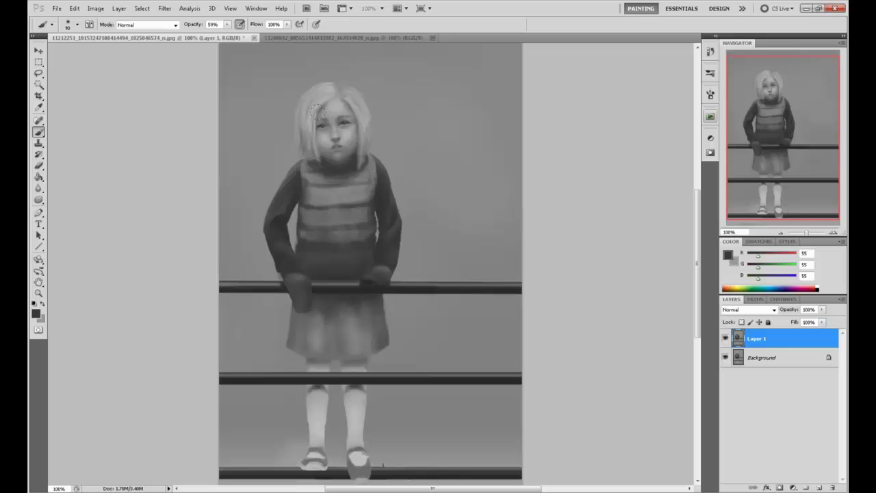
{"action": "left_click", "coordinate": [331, 119], "text": "alt"}
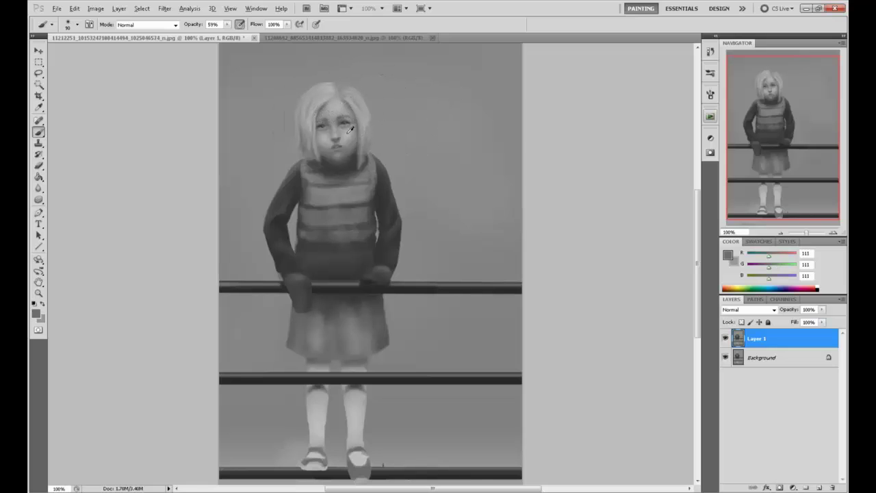
- Soften the girl's cheeks and under-eye areas with a smaller brush, starting from sampled light gray (RGB 181) and resampling nearby face tones
{"action": "left_click", "coordinate": [317, 89], "text": "alt"}
{"action": "key", "text": "comma"}
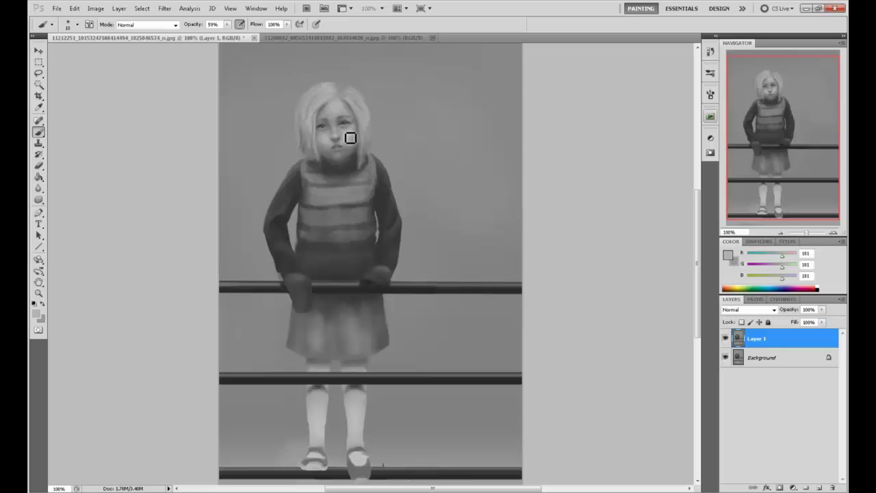
{"action": "key", "text": "bracketright"}
{"action": "left_click_drag", "start_coordinate": [327, 136], "coordinate": [329, 134]}
{"action": "key", "text": "bracketleft"}
{"action": "left_click", "coordinate": [341, 128], "text": "alt"}
{"action": "left_click", "coordinate": [345, 125], "text": "alt"}
{"action": "left_click_drag", "start_coordinate": [331, 130], "coordinate": [329, 131]}
{"action": "left_click", "coordinate": [327, 132], "text": "alt"}
{"action": "left_click", "coordinate": [343, 127], "text": "alt"}
{"action": "left_click_drag", "start_coordinate": [321, 128], "coordinate": [352, 125]}
- Blend the girl's nose, nose bridge and inner eye areas using size 25 brush strokes in sampled grays from RGB 101 to 180
{"action": "left_click", "coordinate": [344, 131], "text": "alt"}
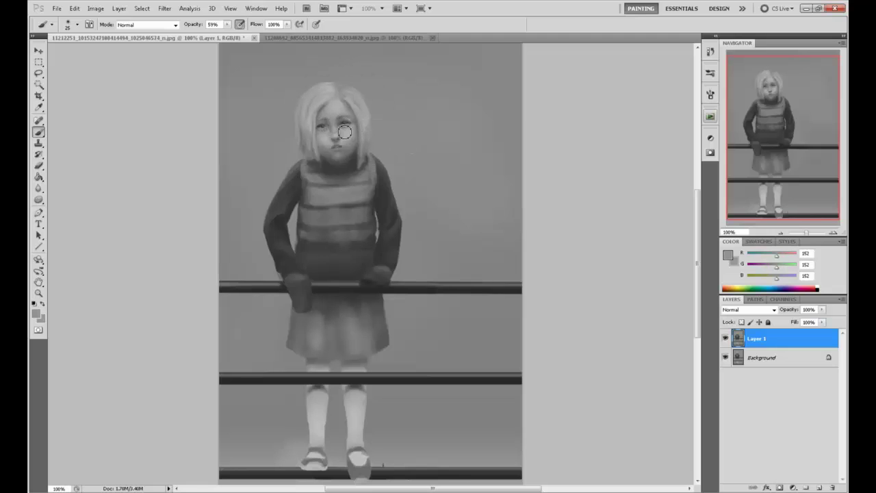
{"action": "left_click", "coordinate": [344, 132], "text": "alt"}
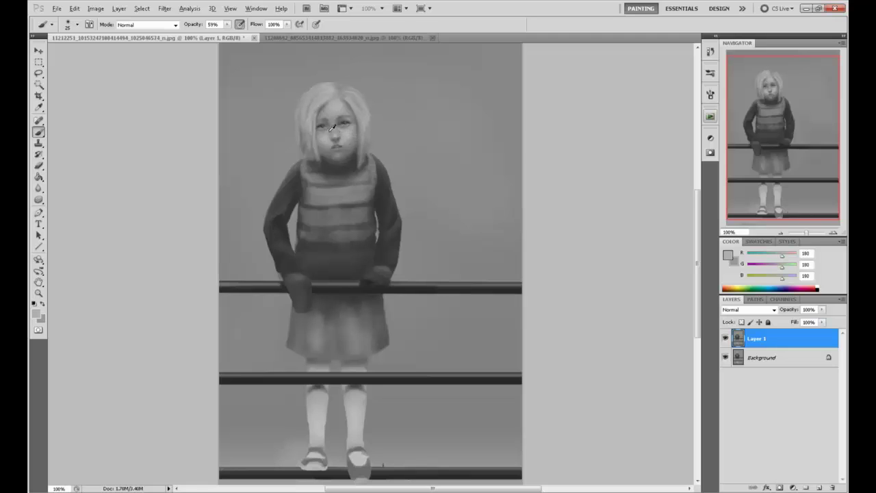
{"action": "left_click", "coordinate": [332, 128], "text": "alt"}
{"action": "left_click", "coordinate": [327, 134], "text": "alt"}
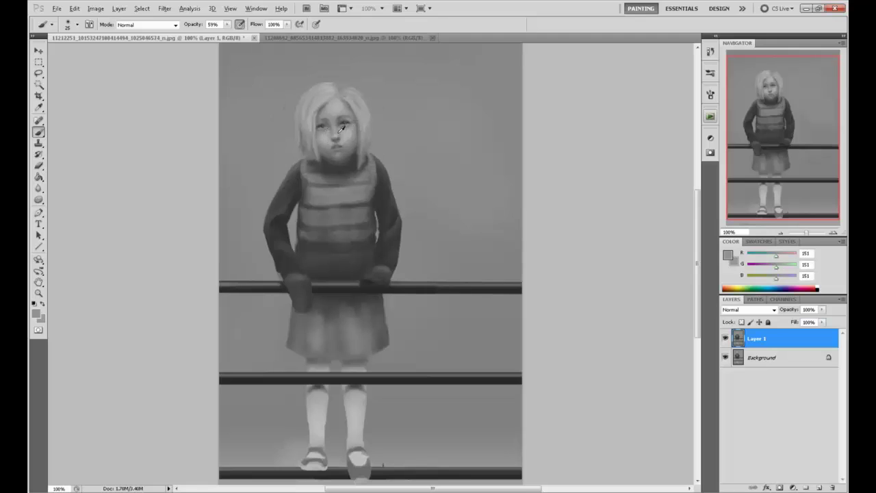
{"action": "left_click", "coordinate": [338, 133], "text": "alt"}
{"action": "left_click", "coordinate": [336, 132], "text": "alt"}
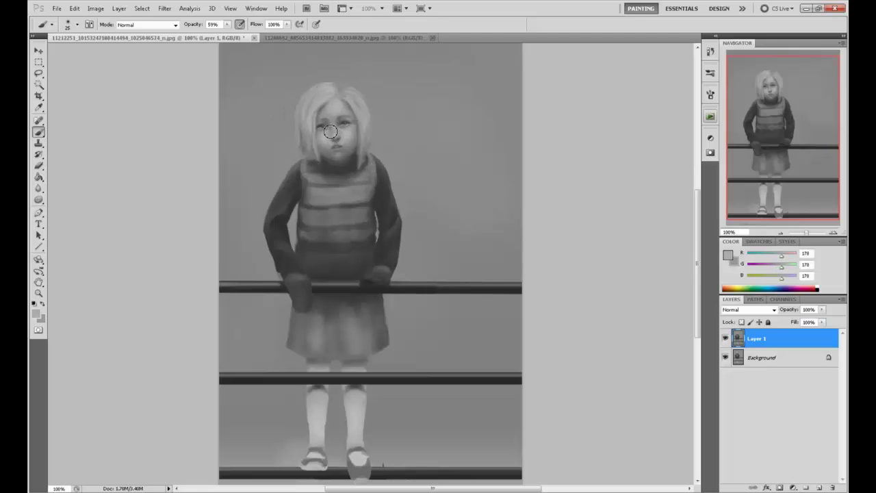
{"action": "left_click", "coordinate": [329, 130], "text": "alt"}
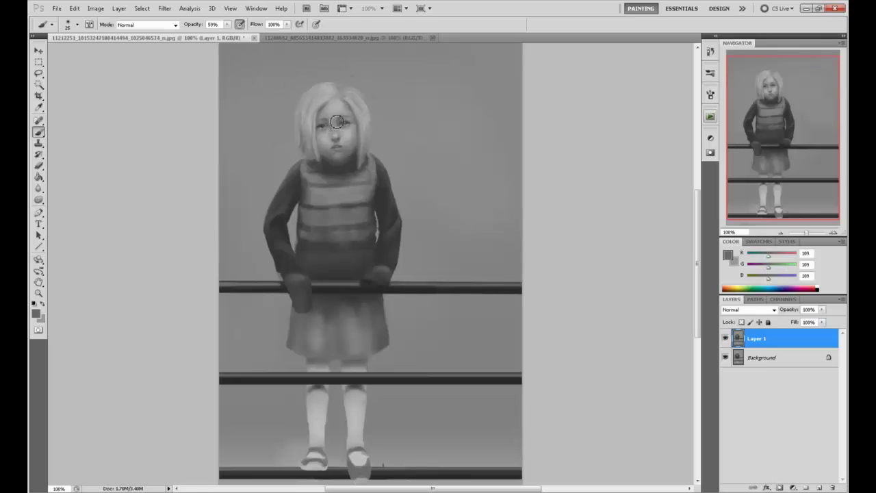
{"action": "left_click", "coordinate": [333, 134], "text": "alt"}
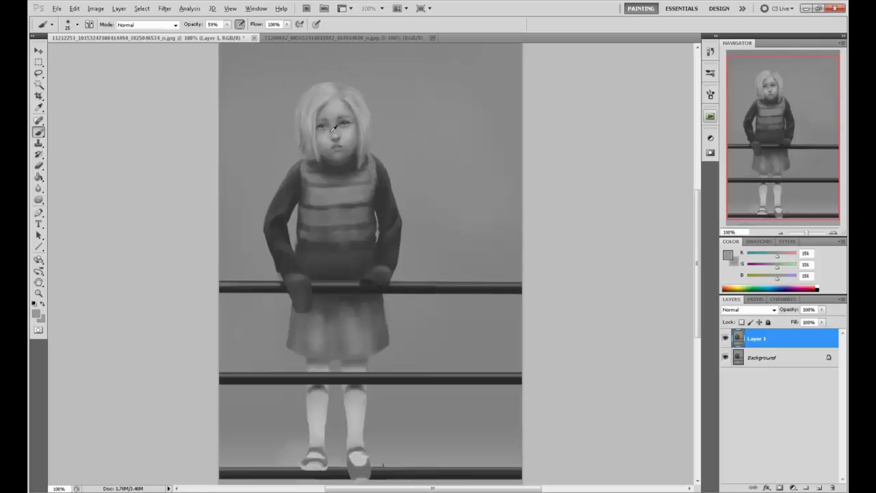
{"action": "left_click", "coordinate": [337, 126], "text": "alt"}
{"action": "left_click_drag", "start_coordinate": [338, 127], "coordinate": [328, 125]}
- Save the layered painting as a Photoshop PSD under its existing name in Critique Queue and Tutoring, with Maximize Compatibility on
{"action": "key", "text": "ctrl+s"}
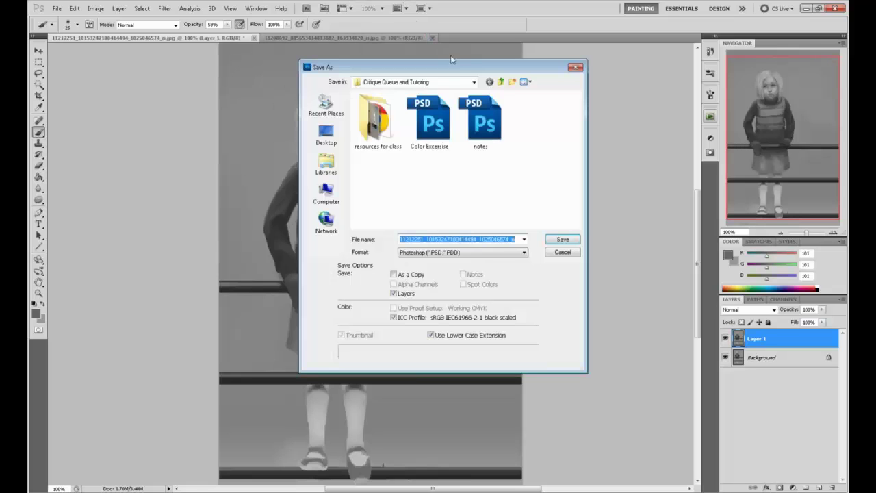
{"action": "left_click", "coordinate": [564, 239]}
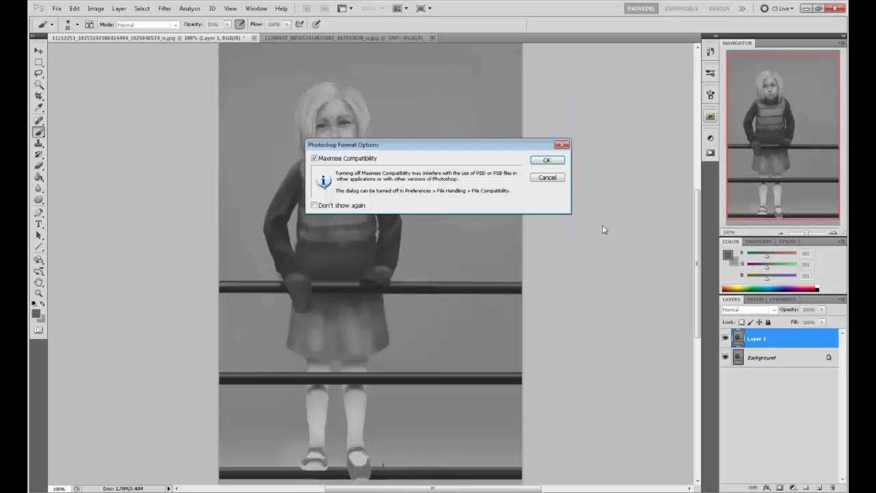
{"action": "left_click", "coordinate": [547, 160]}
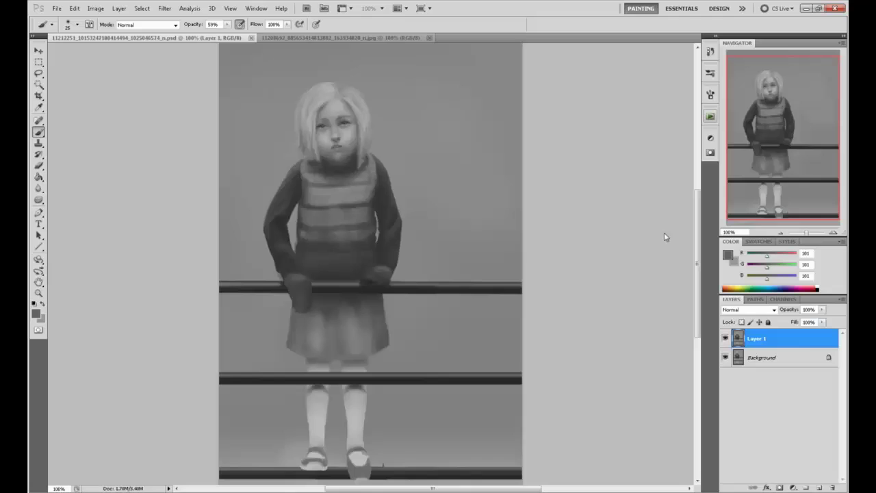
- Compare the finished face correction with the original by toggling Layer 1's visibility, leaving the layer shown
{"action": "left_click", "coordinate": [725, 338]}
{"action": "left_click", "coordinate": [726, 339]}
{"action": "left_click", "coordinate": [726, 339]}
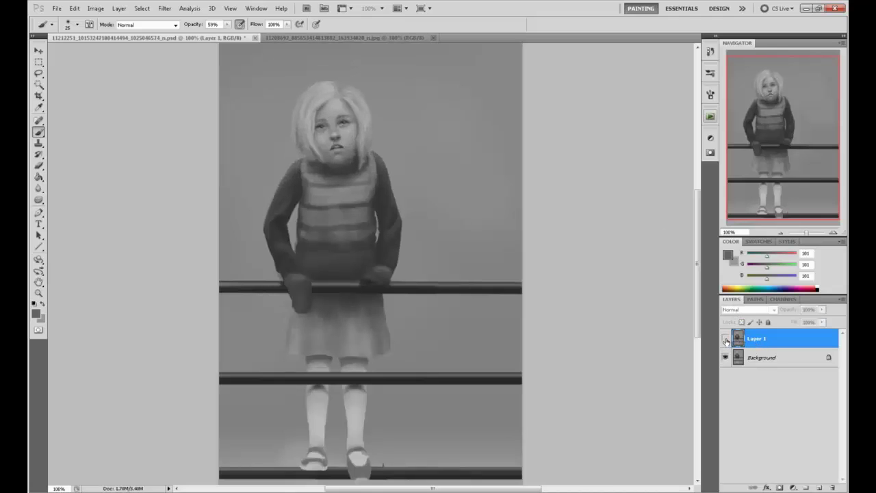
{"action": "left_click", "coordinate": [725, 338]}
- Flatten the girl's painting into a single background layer and close its document
{"action": "right_click", "coordinate": [798, 351]}
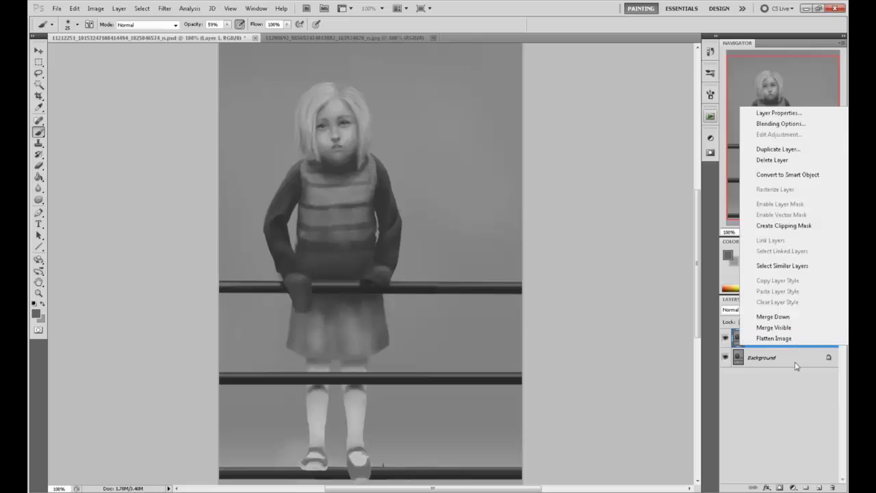
{"action": "left_click", "coordinate": [799, 340]}
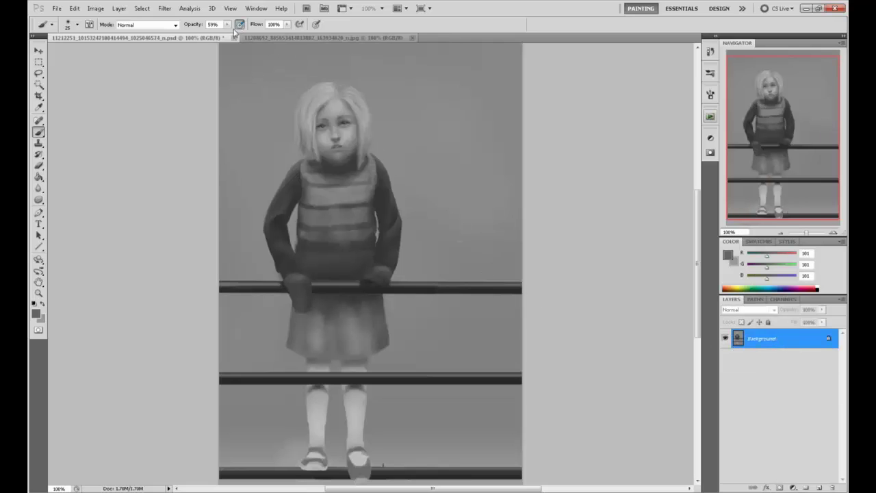
{"action": "left_click", "coordinate": [234, 38]}
{"action": "left_click", "coordinate": [422, 194]}
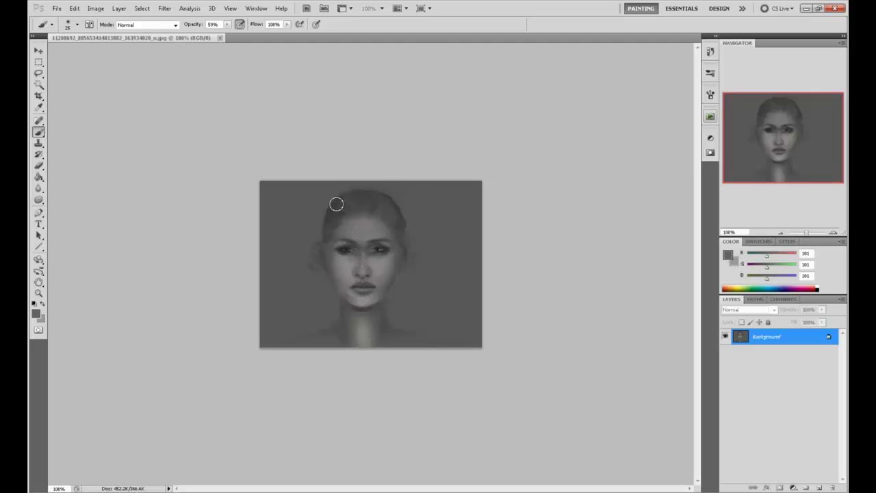
- Desaturate the woman's portrait with Hue/Saturation by setting Saturation to -100
{"action": "key", "text": "ctrl+u"}
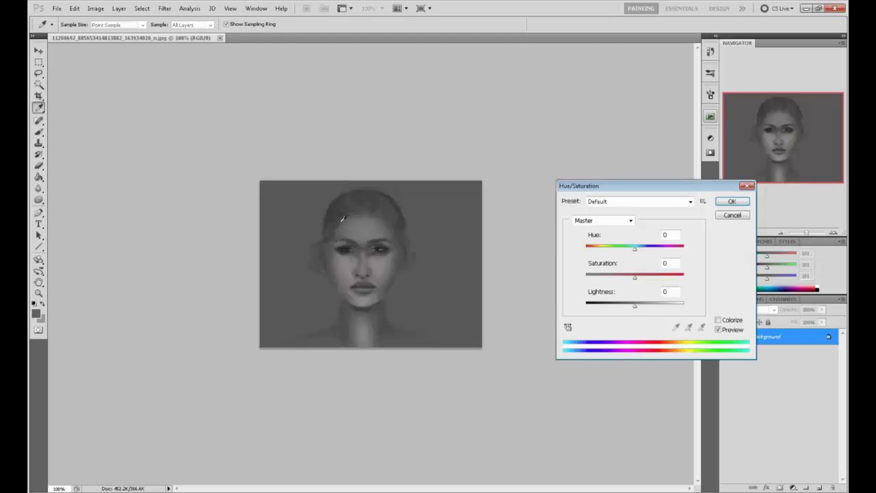
{"action": "left_click_drag", "start_coordinate": [635, 276], "coordinate": [586, 277]}
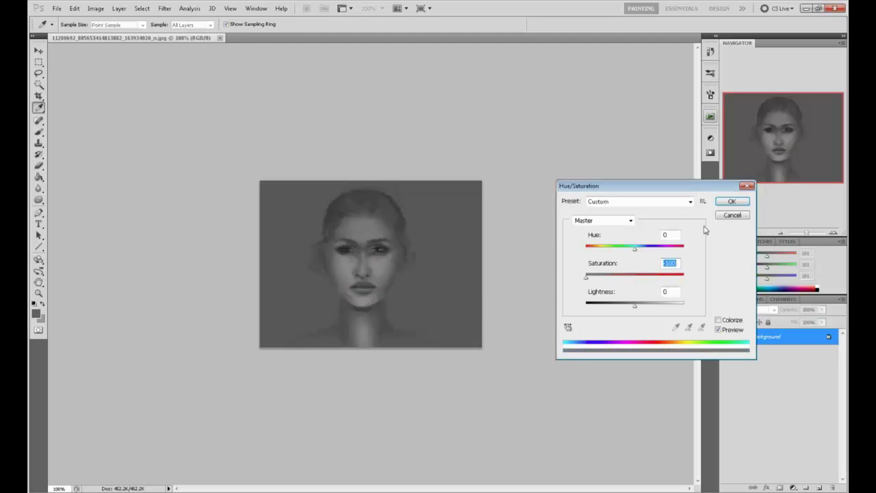
{"action": "left_click", "coordinate": [733, 202]}
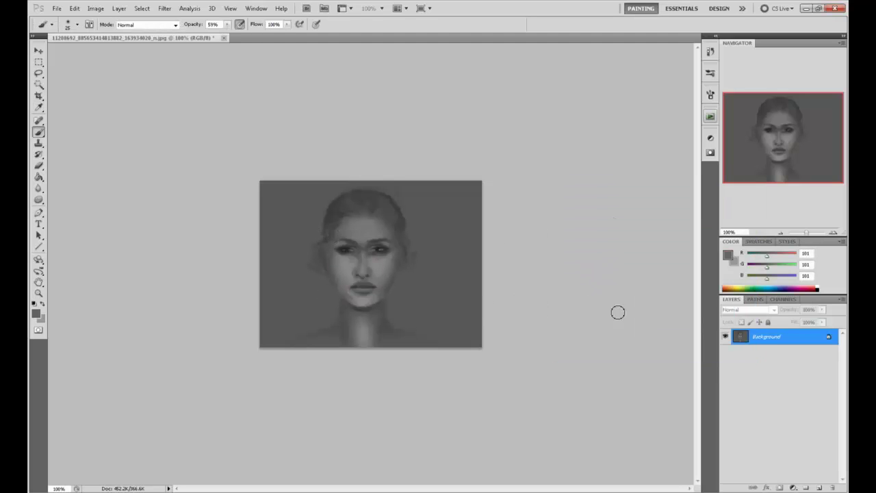